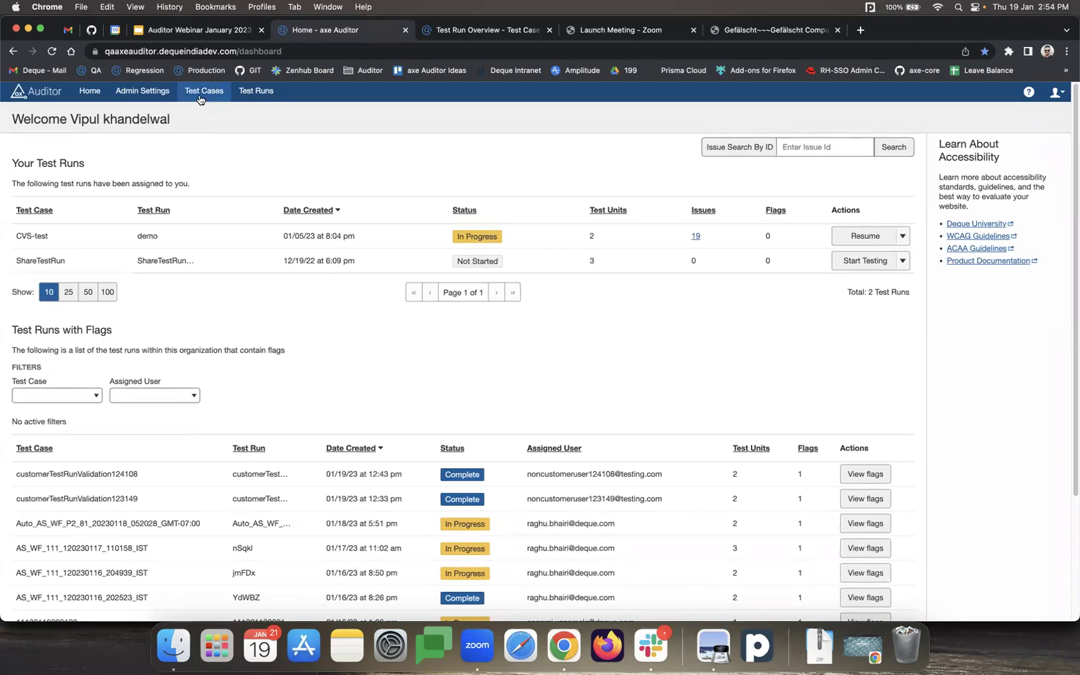
left_click(202, 100)
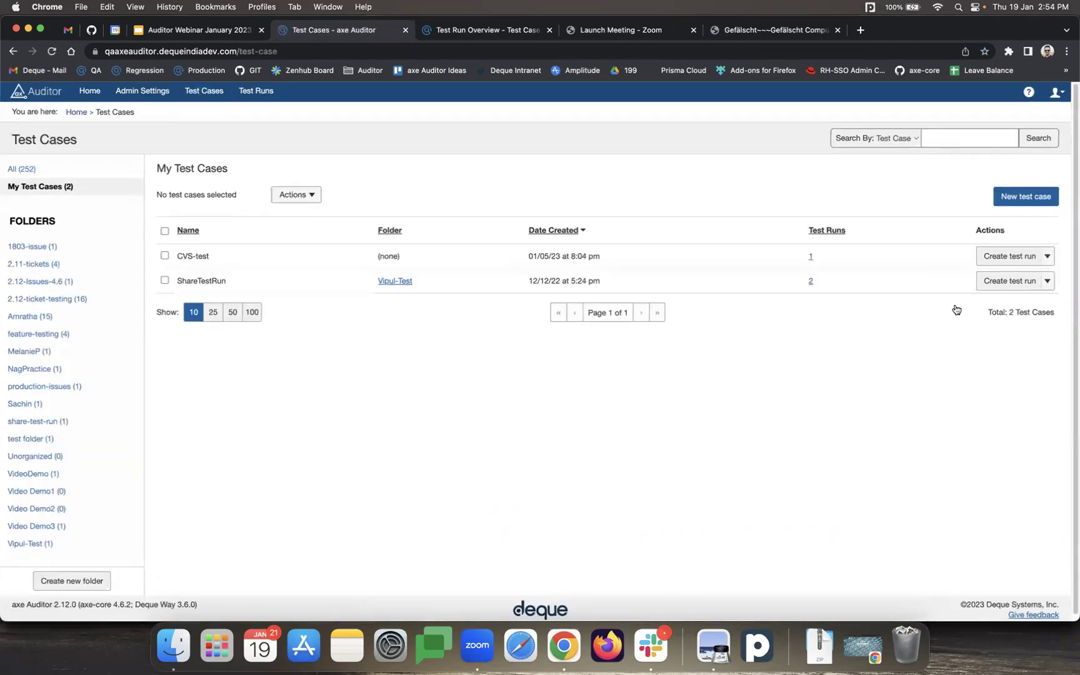
left_click(1000, 201)
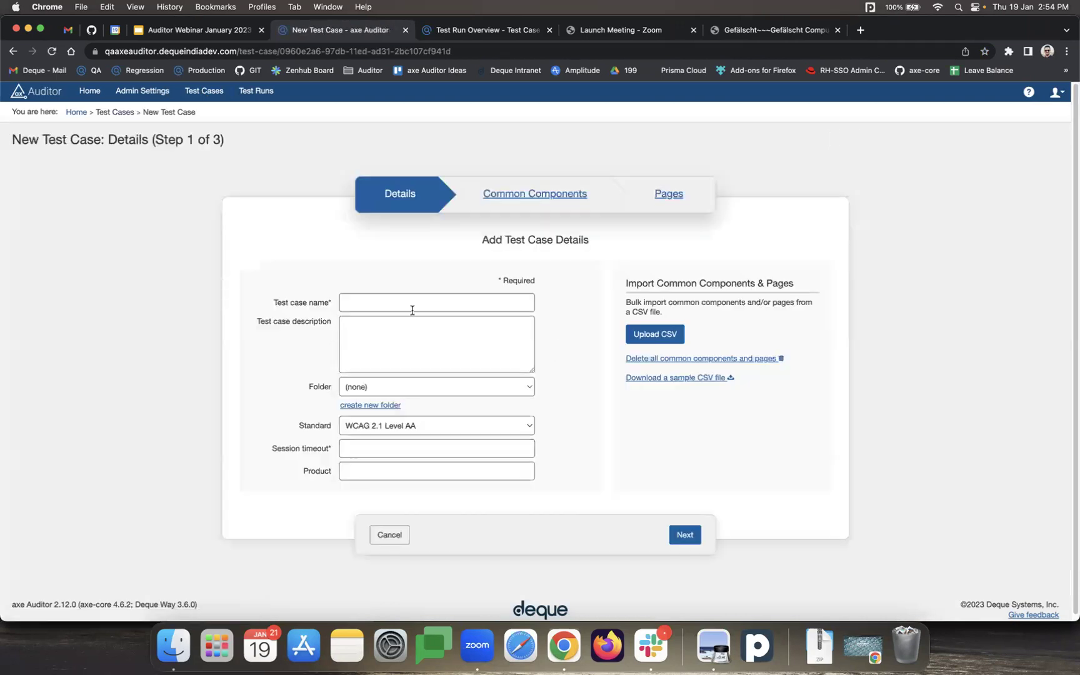
left_click(427, 301)
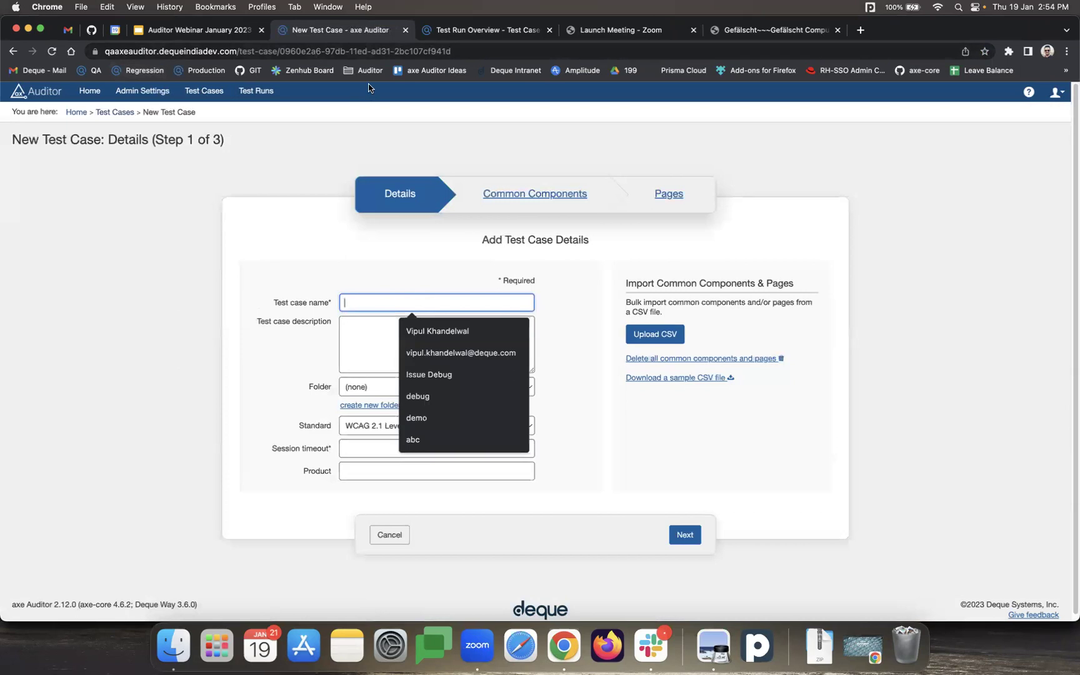
Step: Switch to the other open axe Auditor session and open the Auditor Demo 18 January test case for editing
left_click(494, 30)
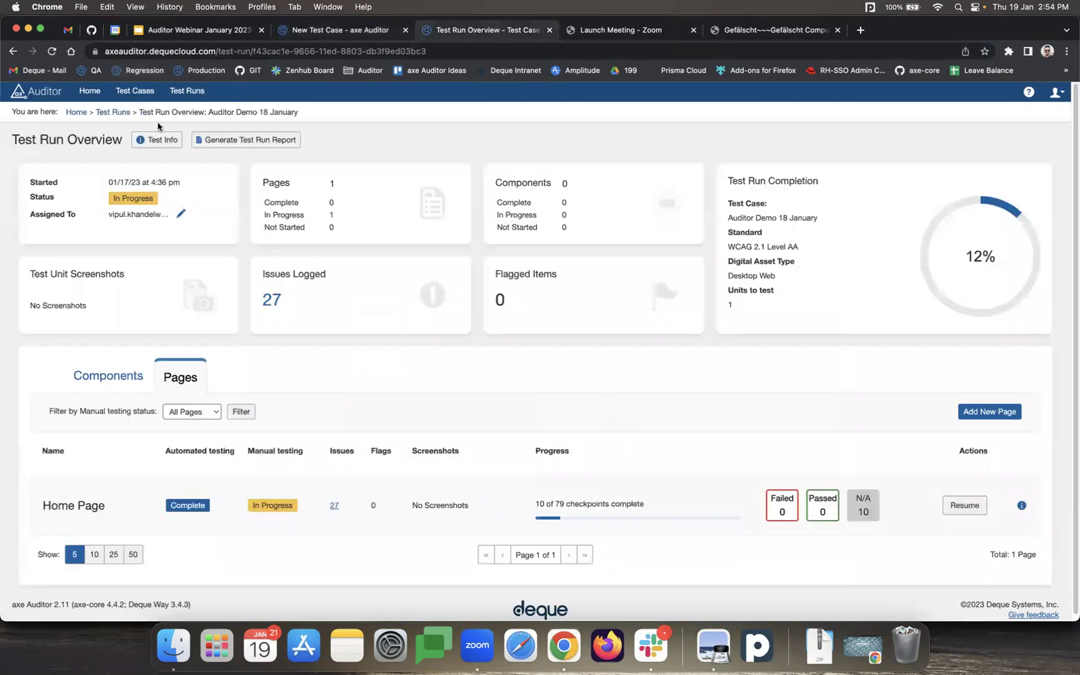
left_click(89, 92)
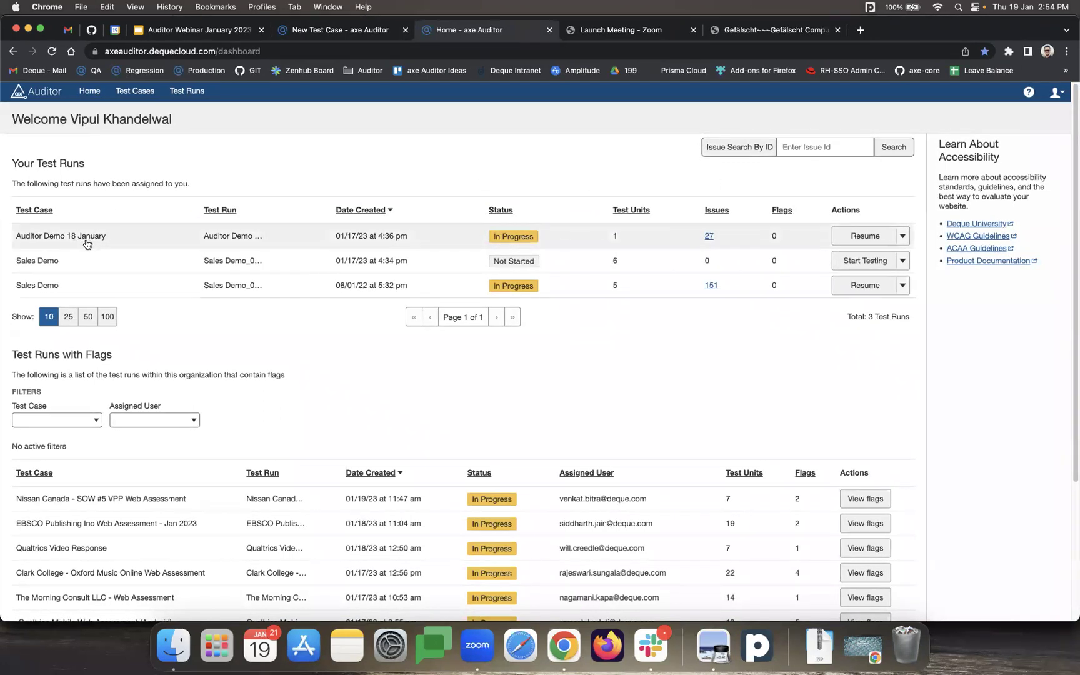
left_click(865, 235)
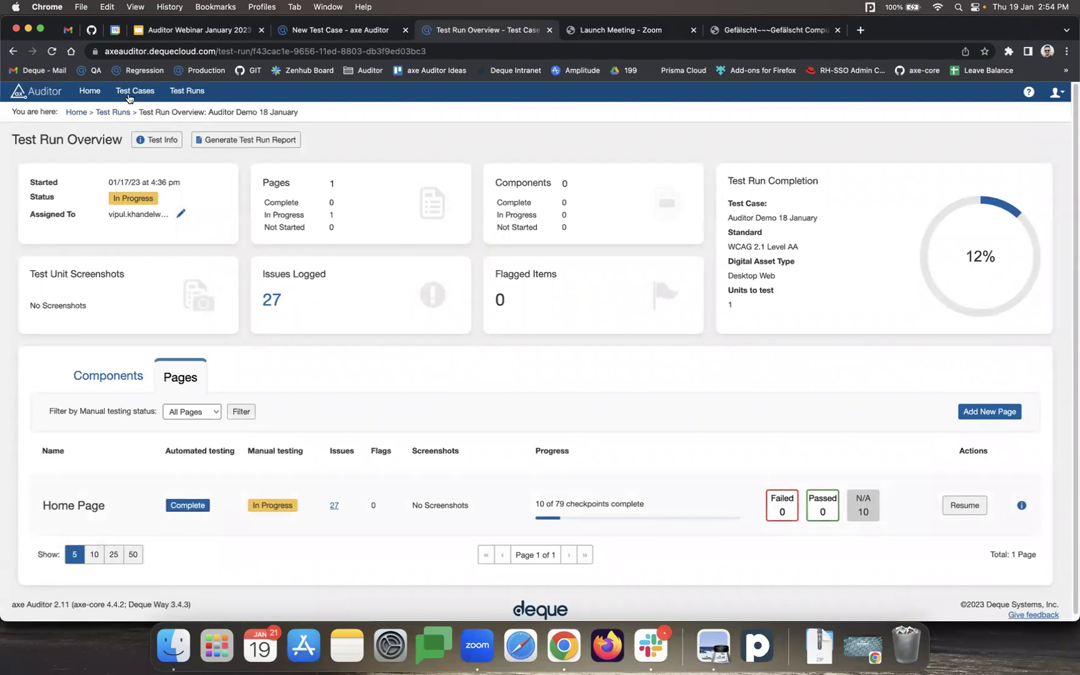
left_click(90, 92)
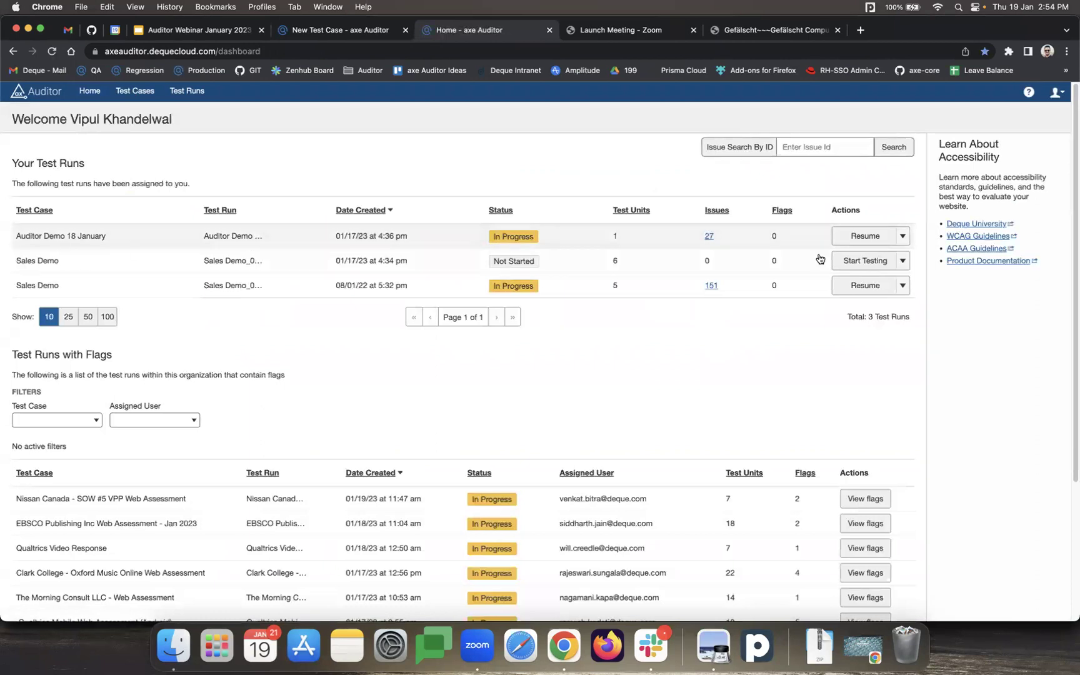
left_click(902, 237)
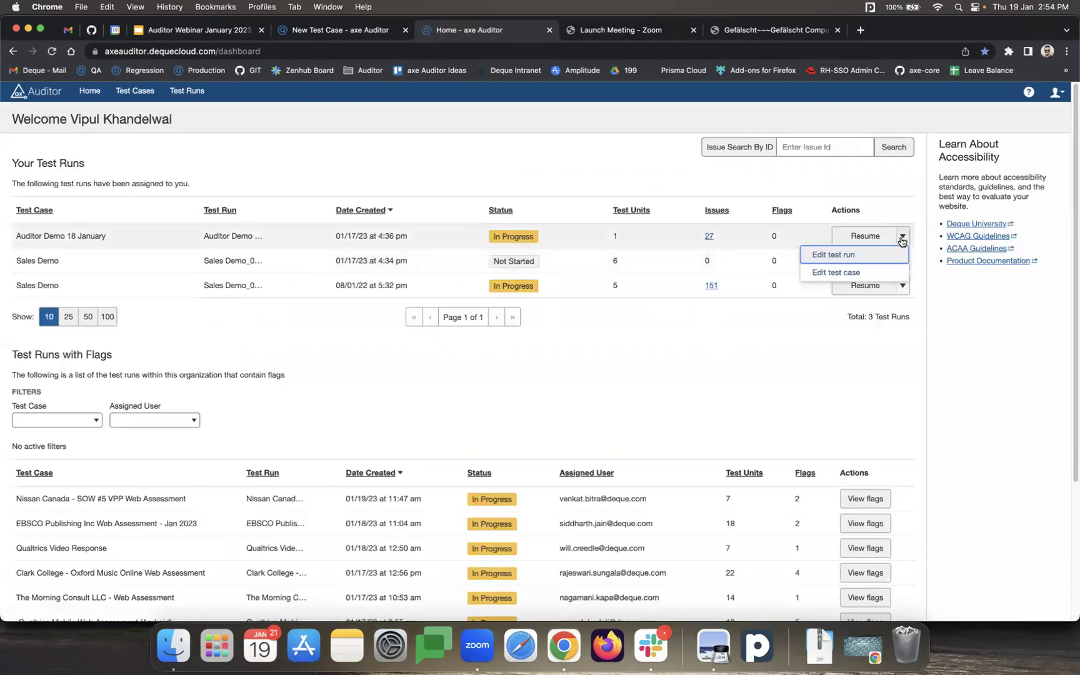
left_click(855, 273)
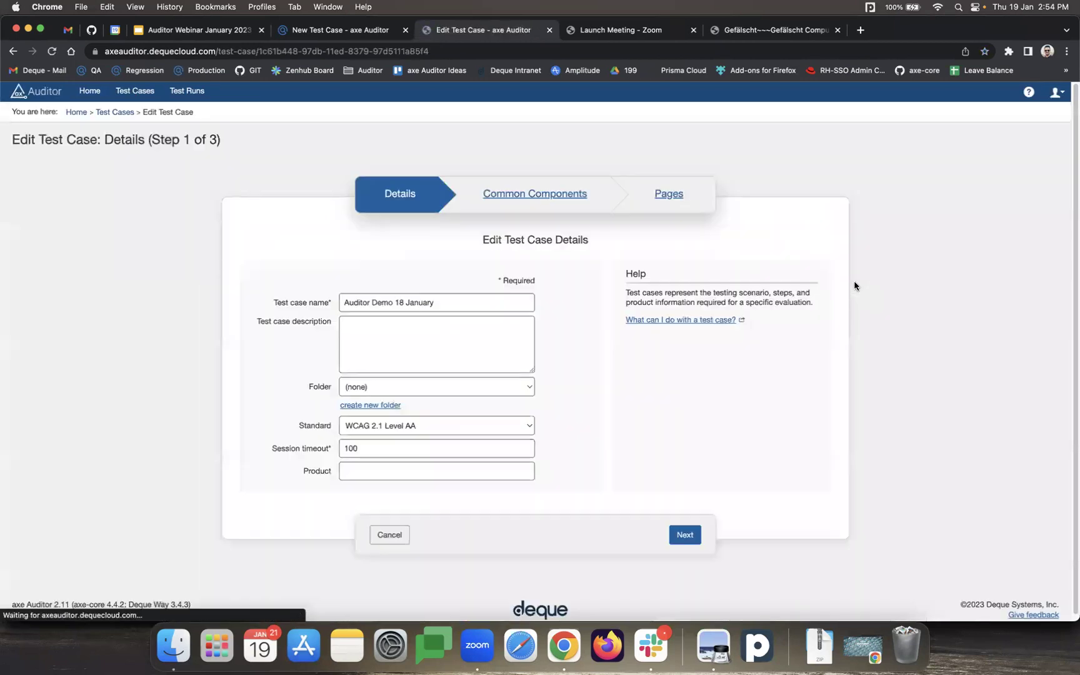
scroll(874, 308, "down", 1)
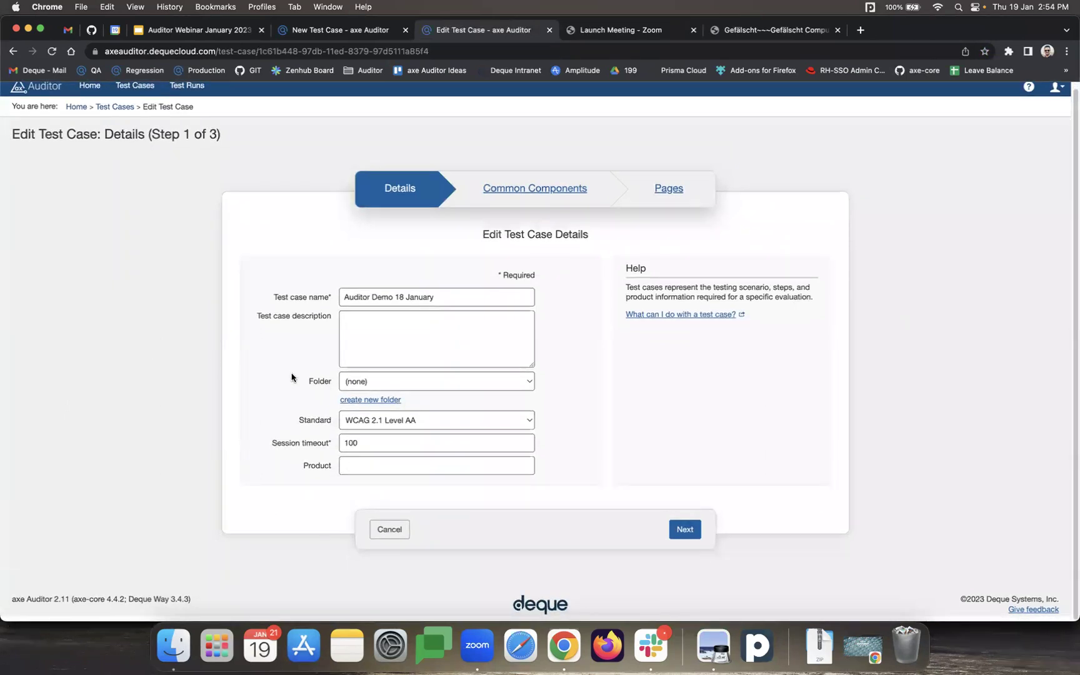
Step: Review the test case's name, description, standard options and session timeout, choosing WCAG 2.1 Level AA as the standard
left_click(467, 299)
left_click(450, 336)
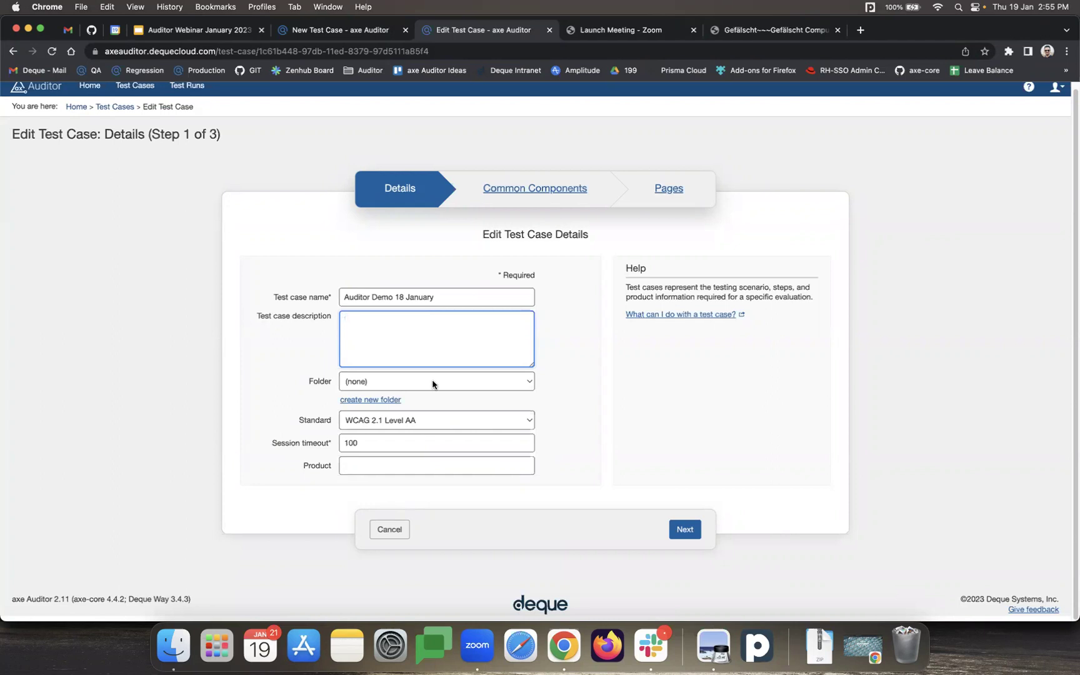
left_click(473, 422)
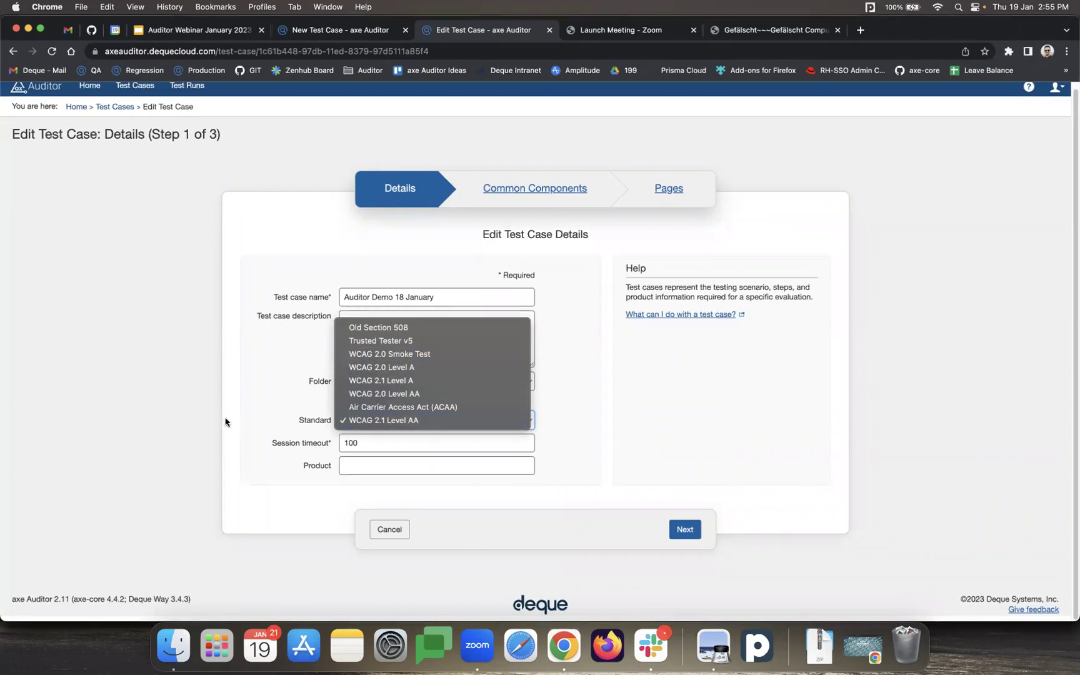
left_click(410, 421)
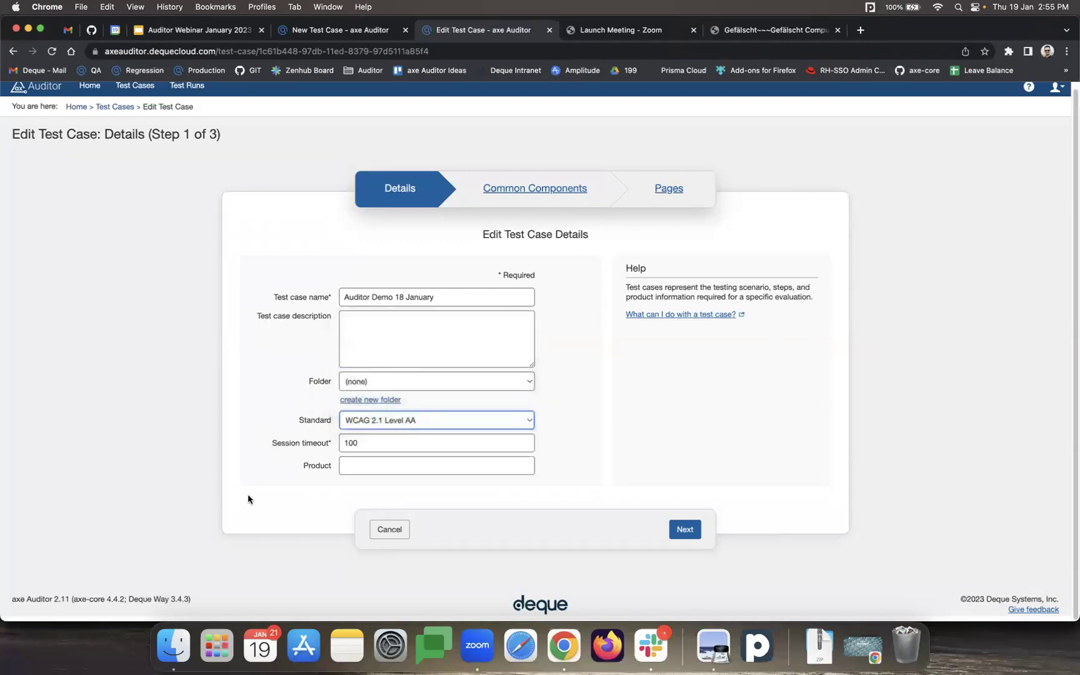
left_click(378, 442)
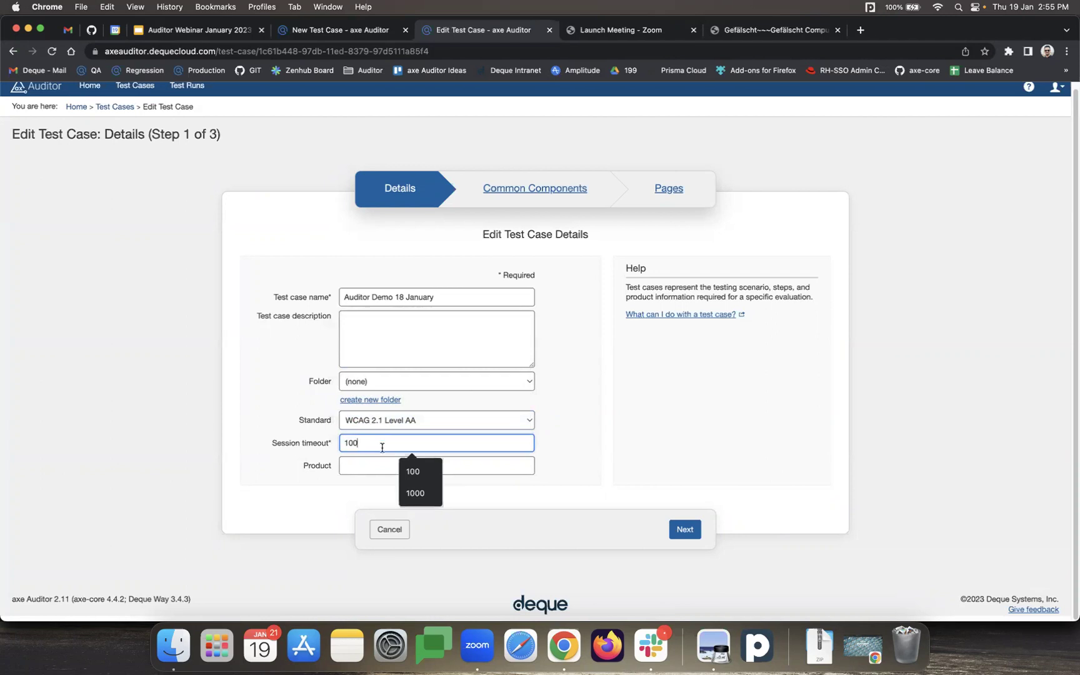
left_click(248, 490)
Step: Set the test case's product to demo and proceed to the common components stage
left_click(385, 464)
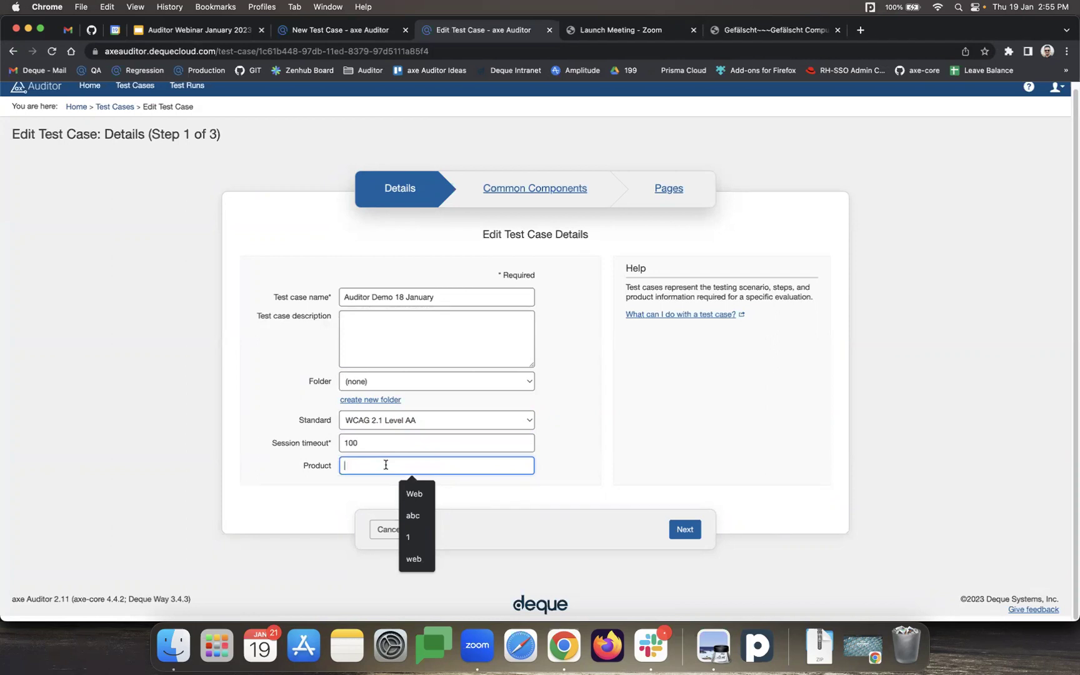
left_click(353, 466)
left_click(354, 465)
type("demo")
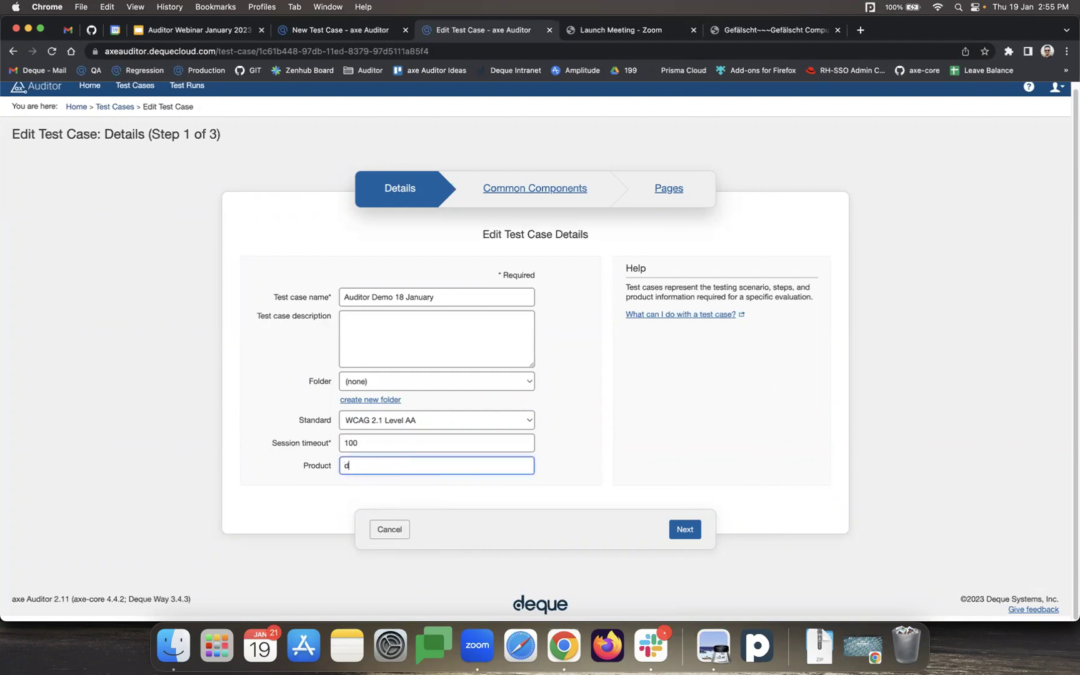
left_click(685, 528)
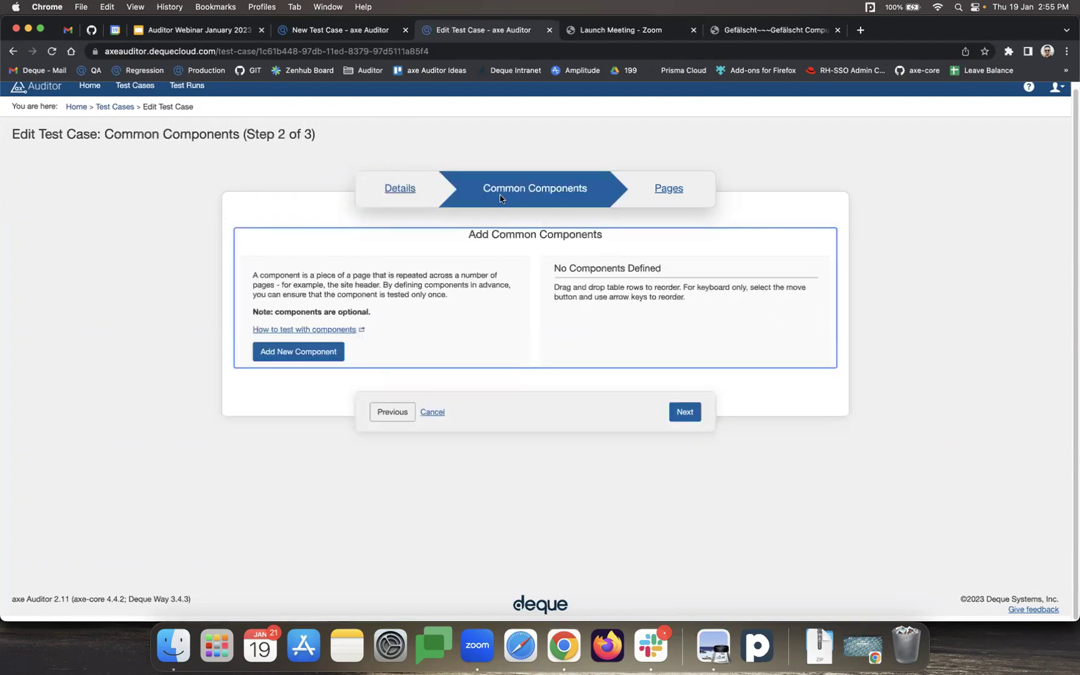
Step: Inspect the form for adding a common component and close it without adding one
left_click(304, 355)
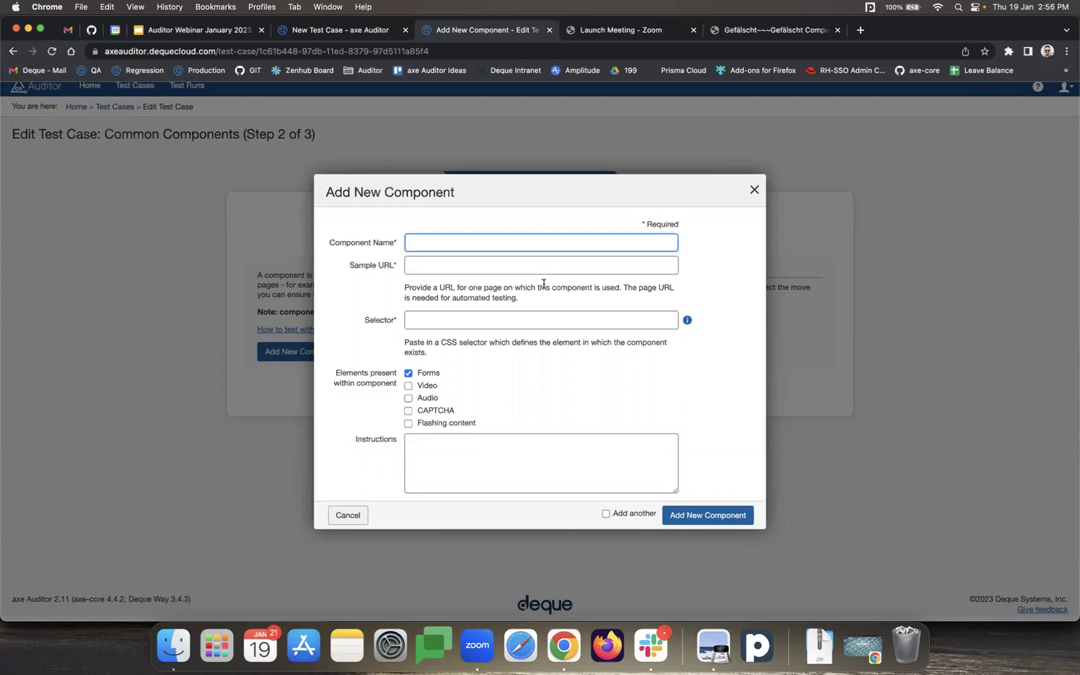
left_click(754, 192)
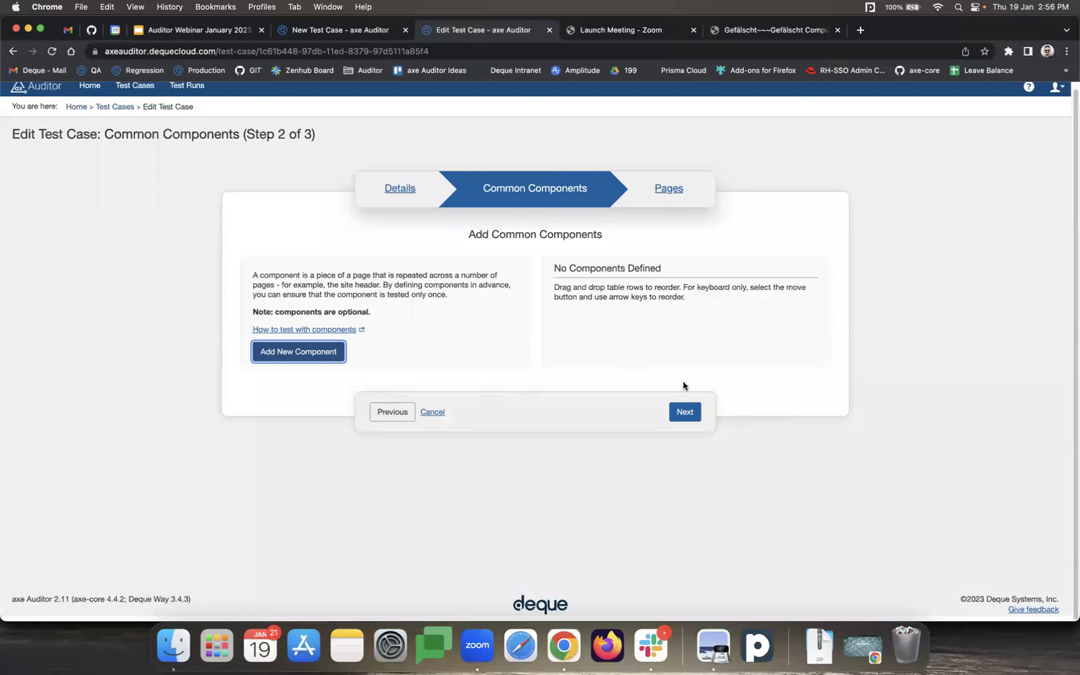
Step: Start a new page entry for the test case and copy the Laptops & Notebooks page URL from the Gefälscht CompuTech site
left_click(684, 412)
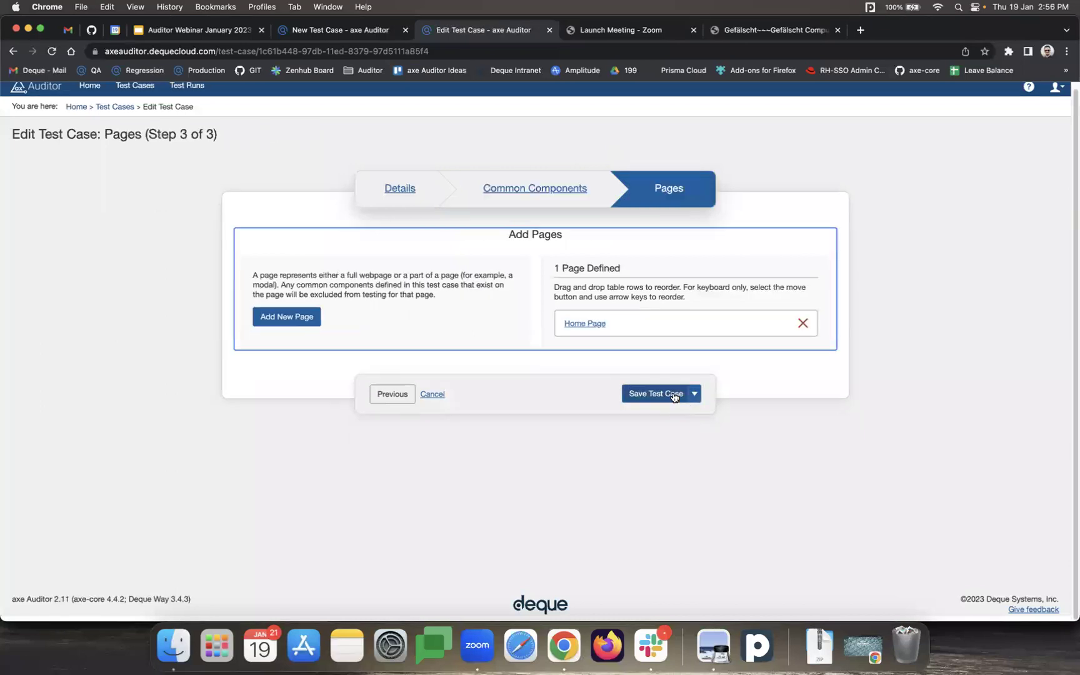
left_click(291, 329)
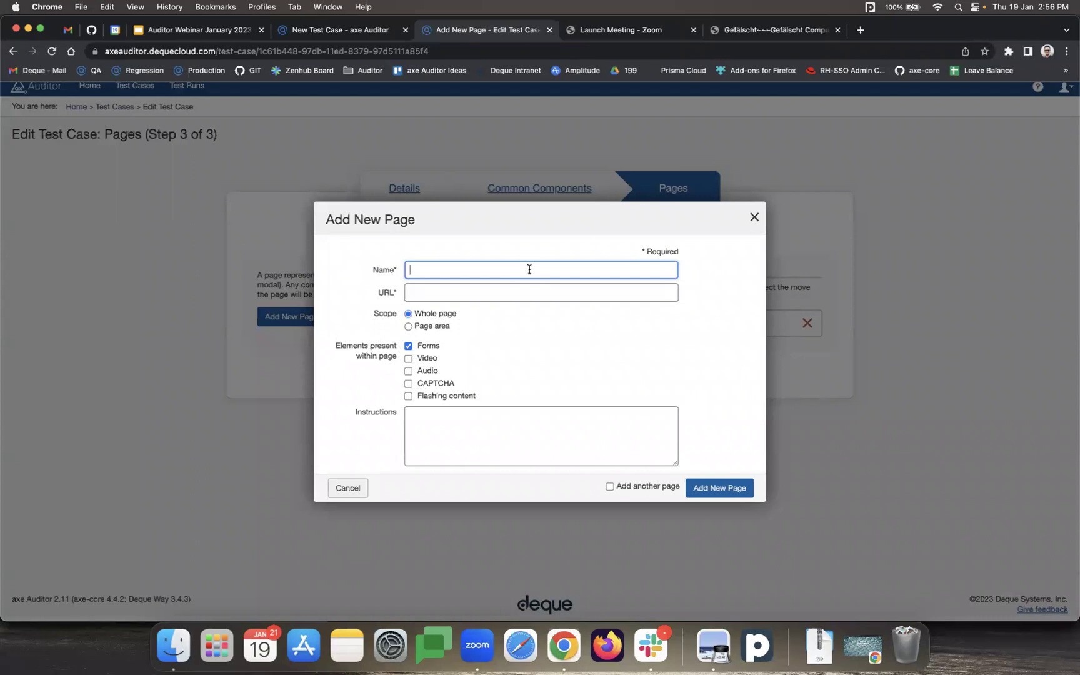
left_click(777, 30)
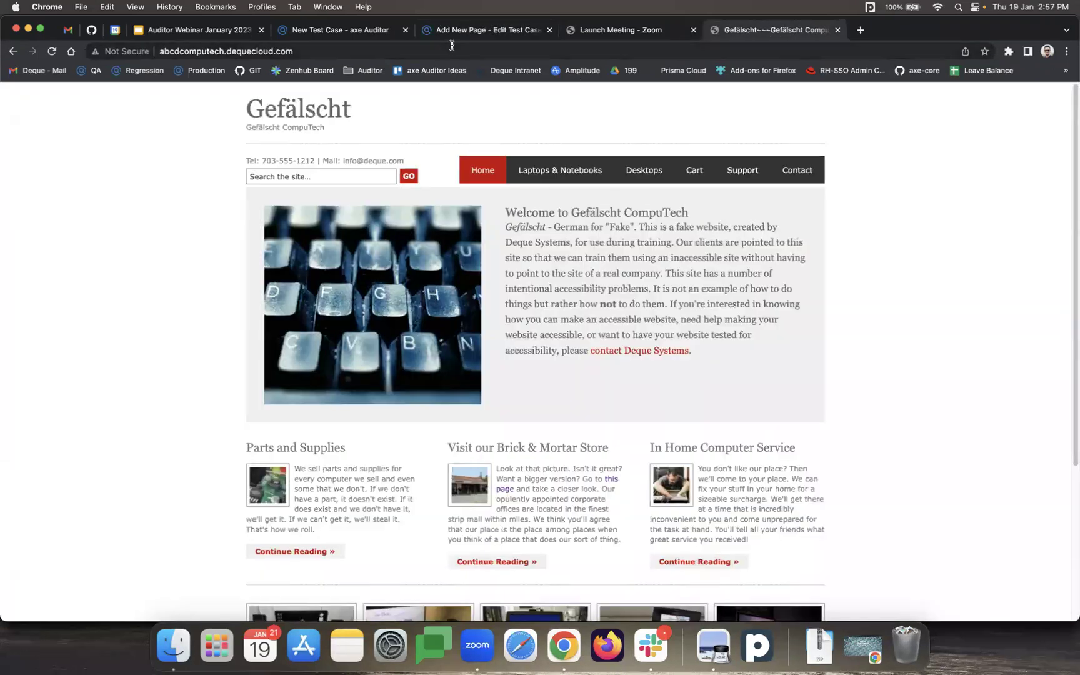
left_click(557, 174)
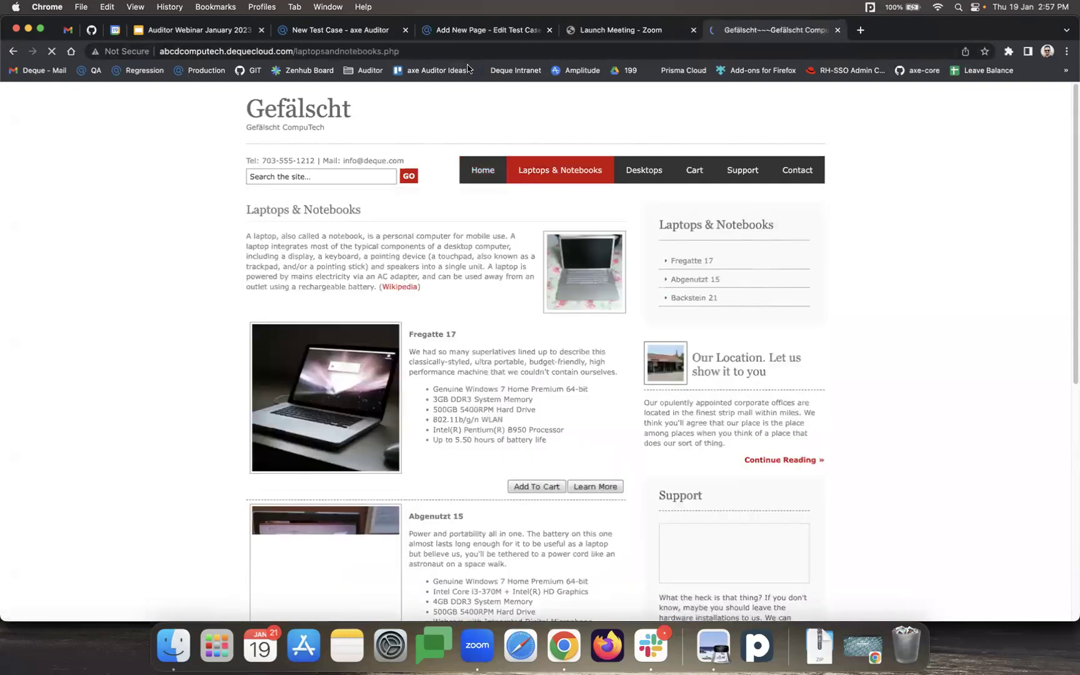
left_click(470, 52)
key("super+c")
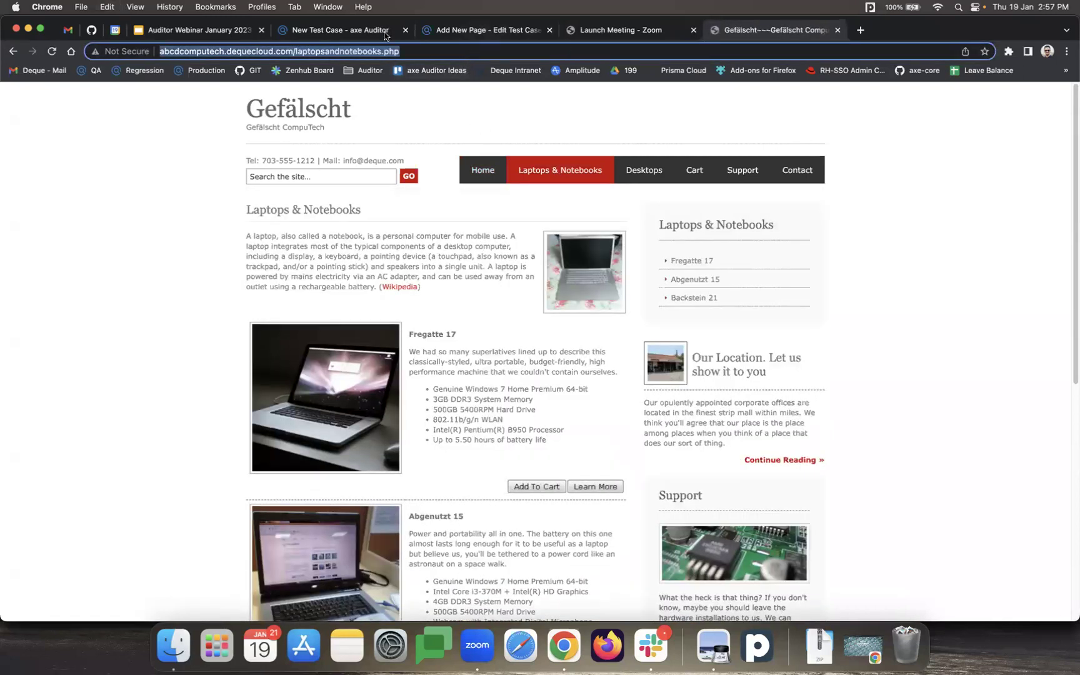
left_click(464, 34)
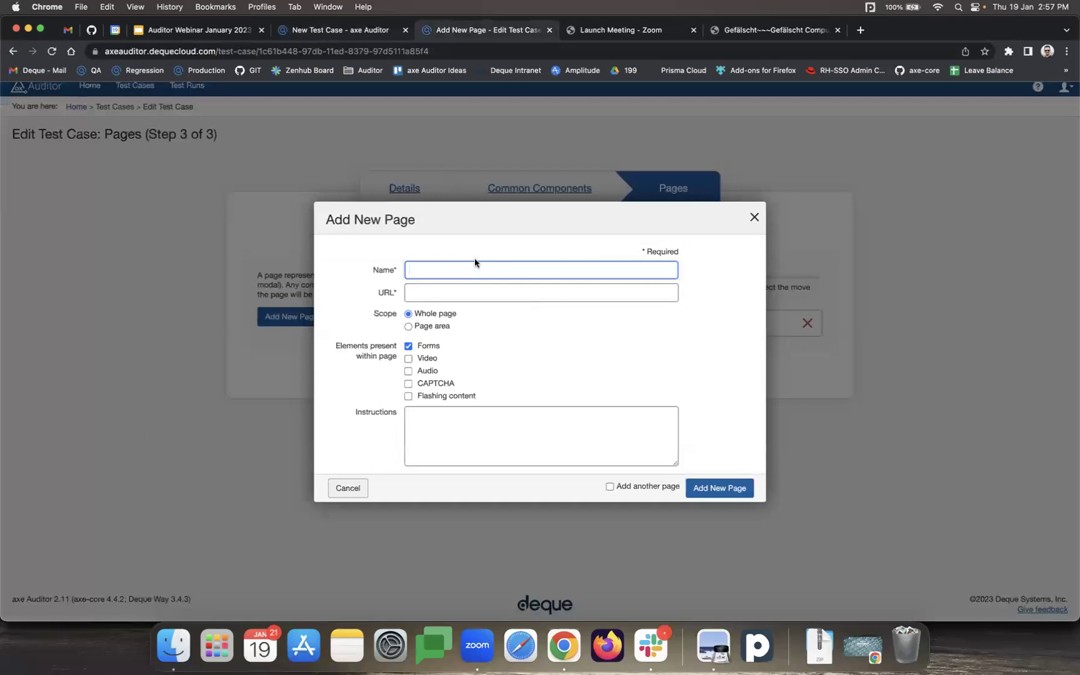
type("Laptop")
key("Tab")
key("super+v")
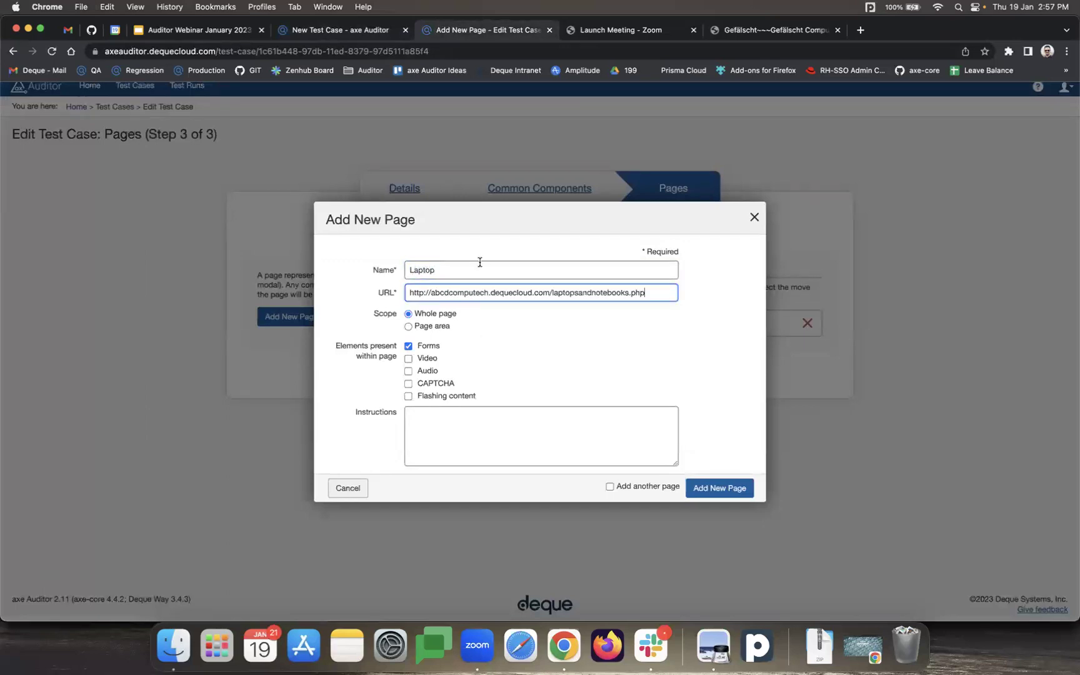
left_click(408, 326)
left_click(445, 320)
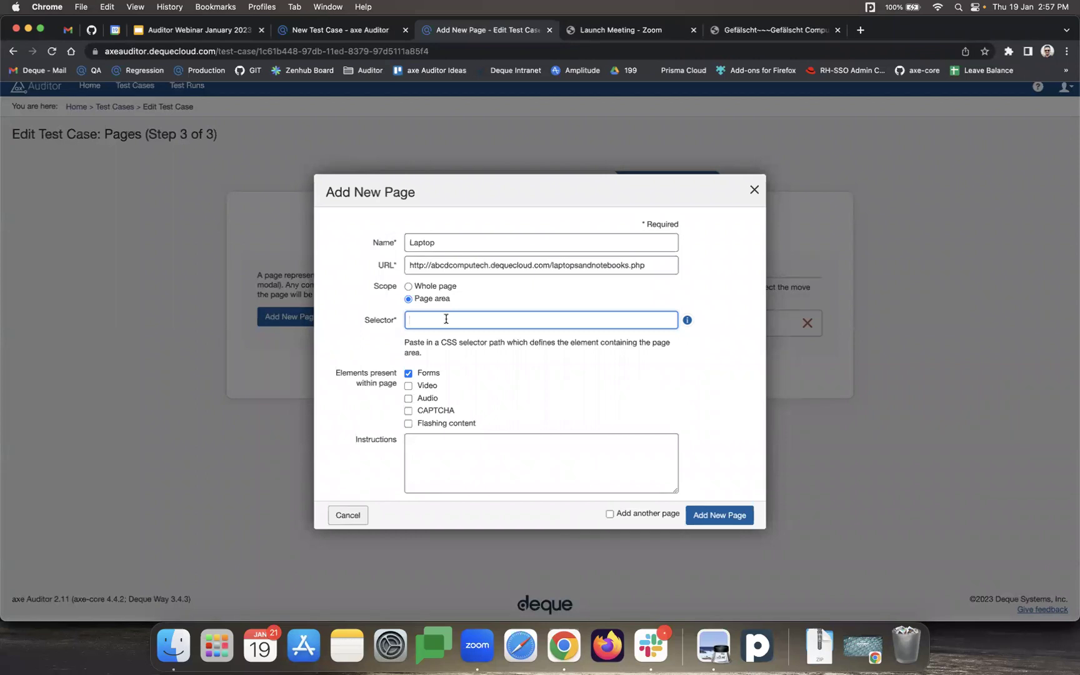
left_click(407, 285)
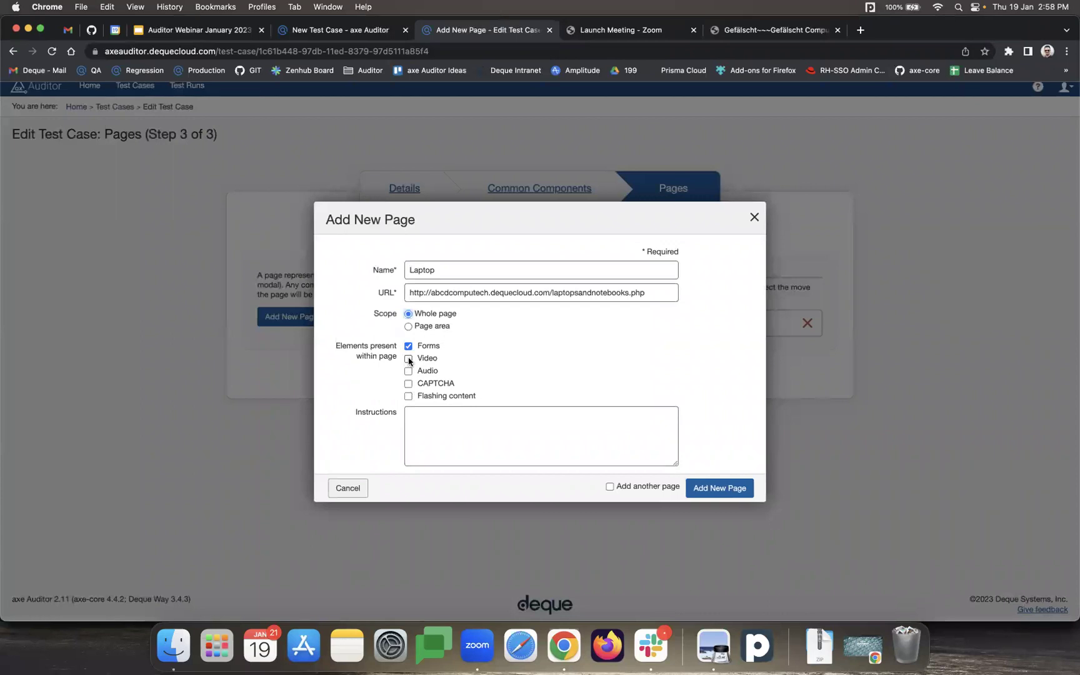
Step: Add the Laptop page without instructions and save the test case
left_click(526, 441)
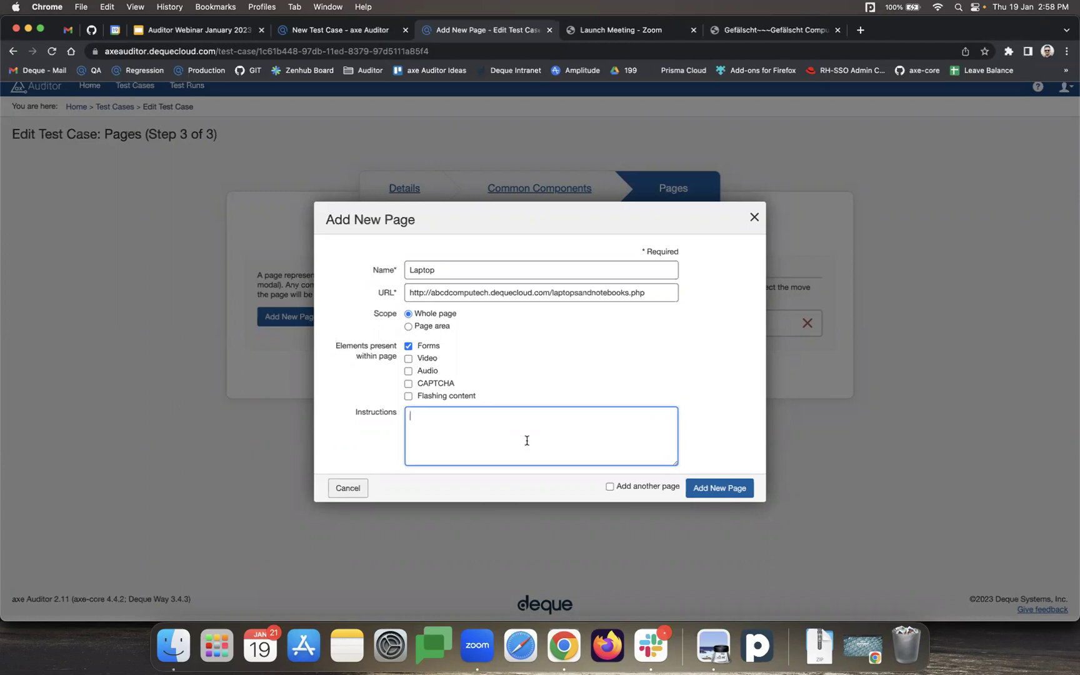
left_click(716, 491)
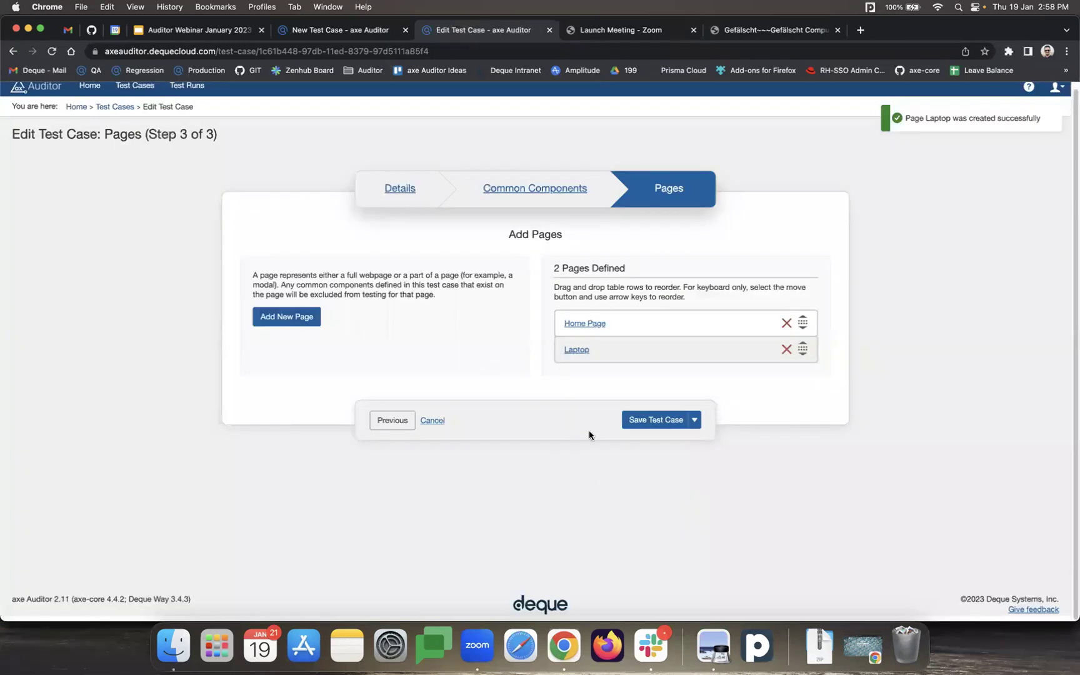
left_click(656, 424)
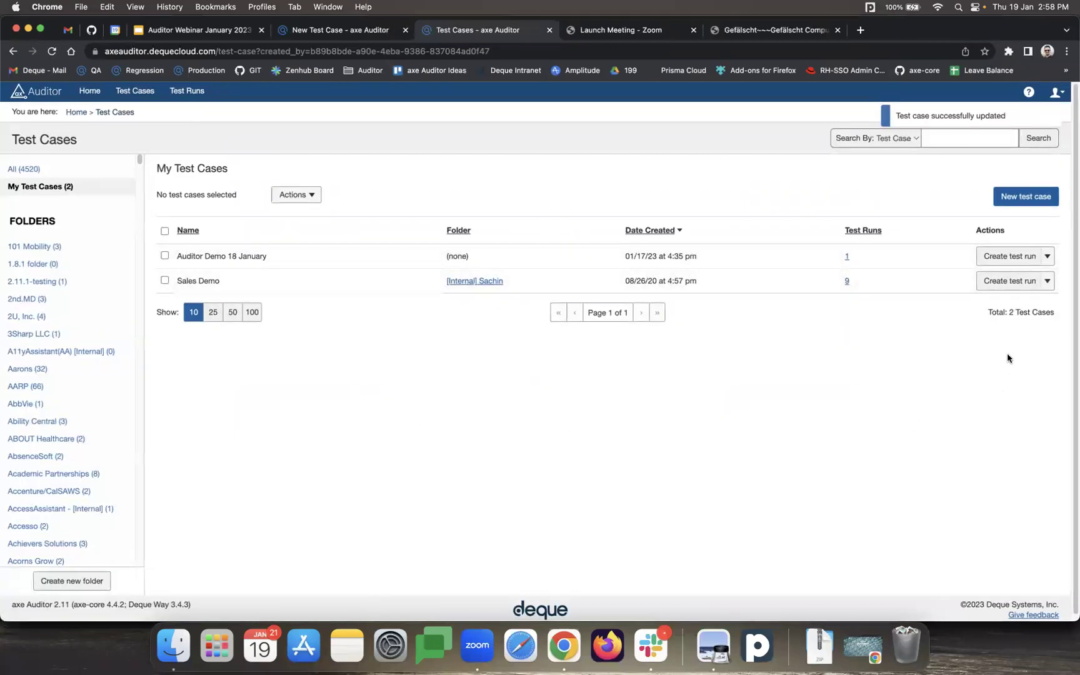
Step: Start a test run for the Auditor Demo 18 January test case and name it Auditor Demo 18 iteration1
left_click(1007, 257)
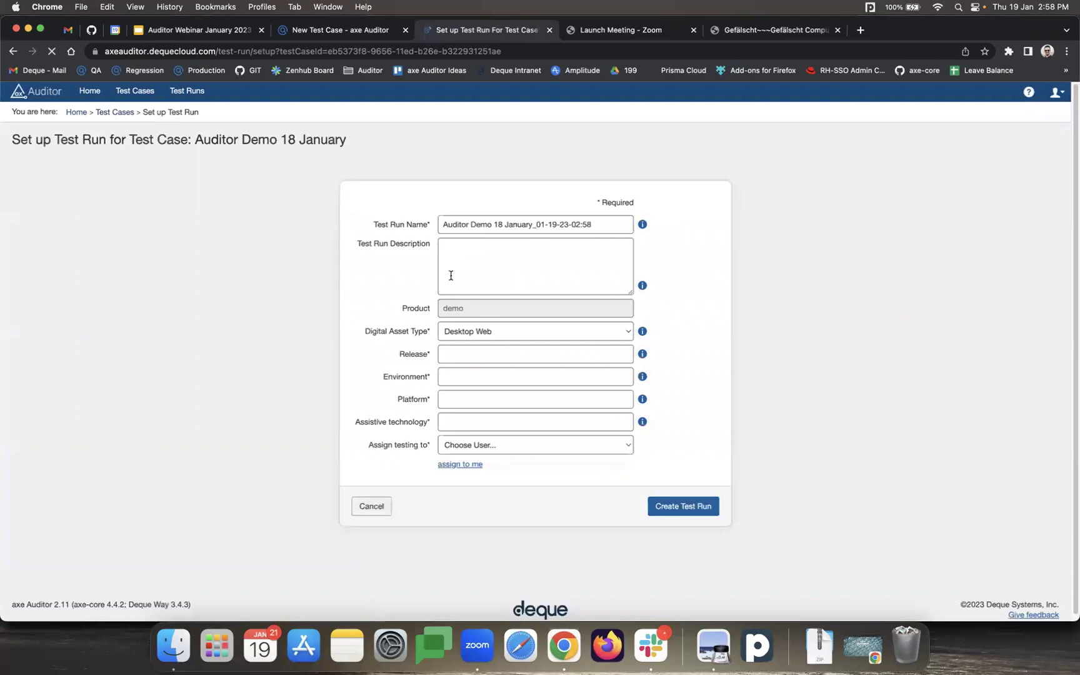
double_click(600, 225)
left_click_drag(600, 225, 540, 220)
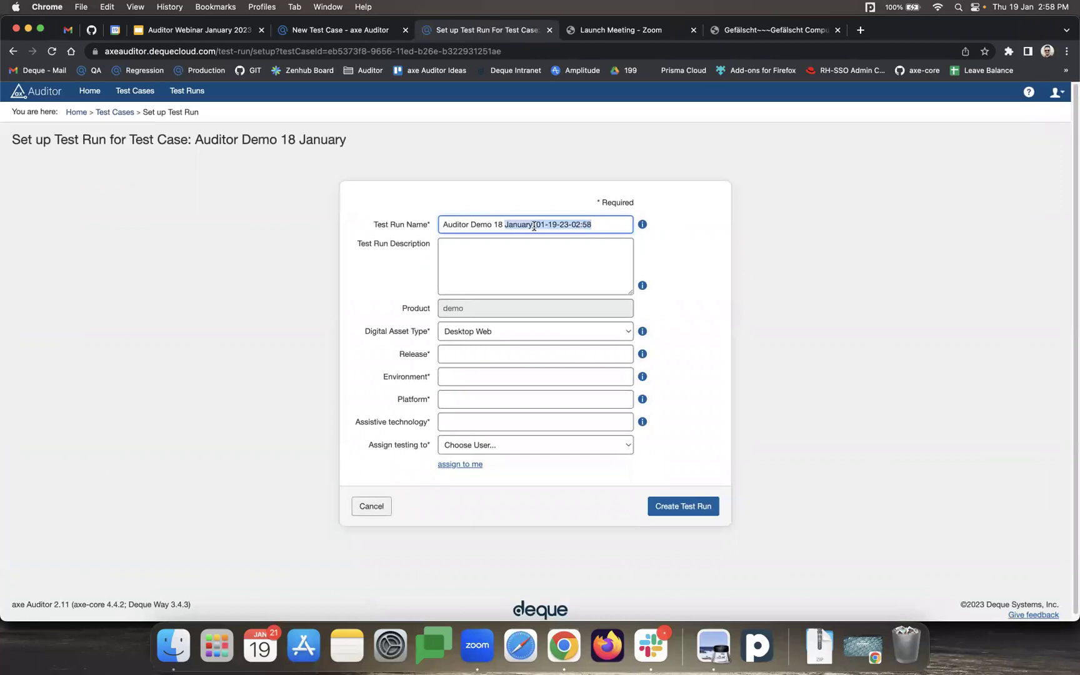
type("iteration1")
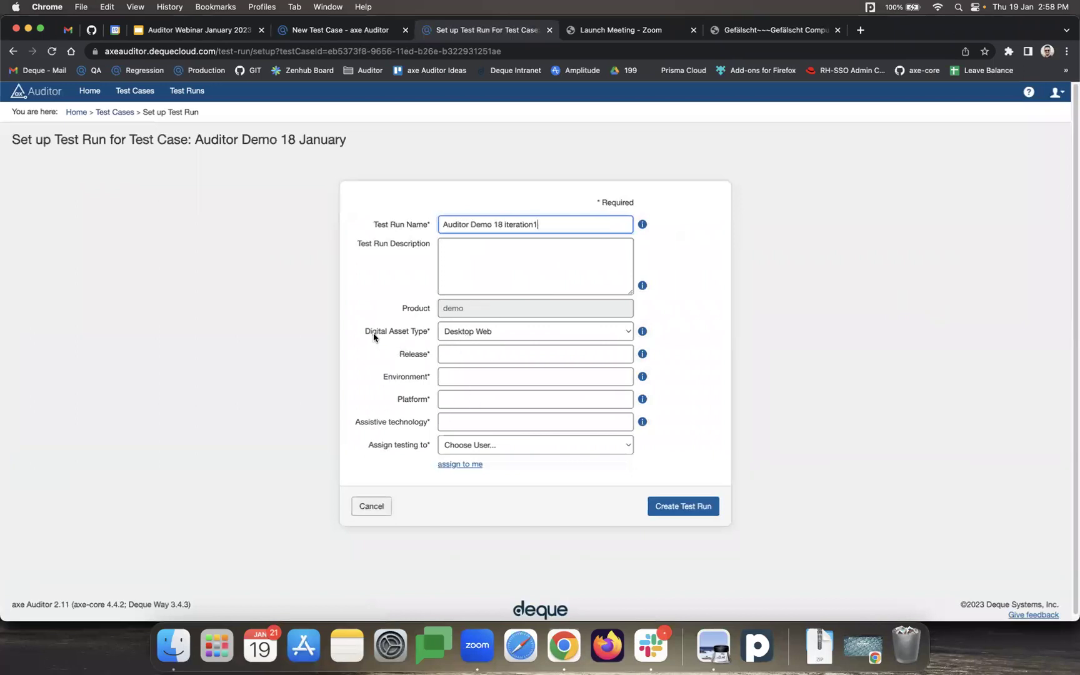
Step: Keep Desktop Web as the digital asset type and set the release to 1 and the environment to Web
left_click(508, 335)
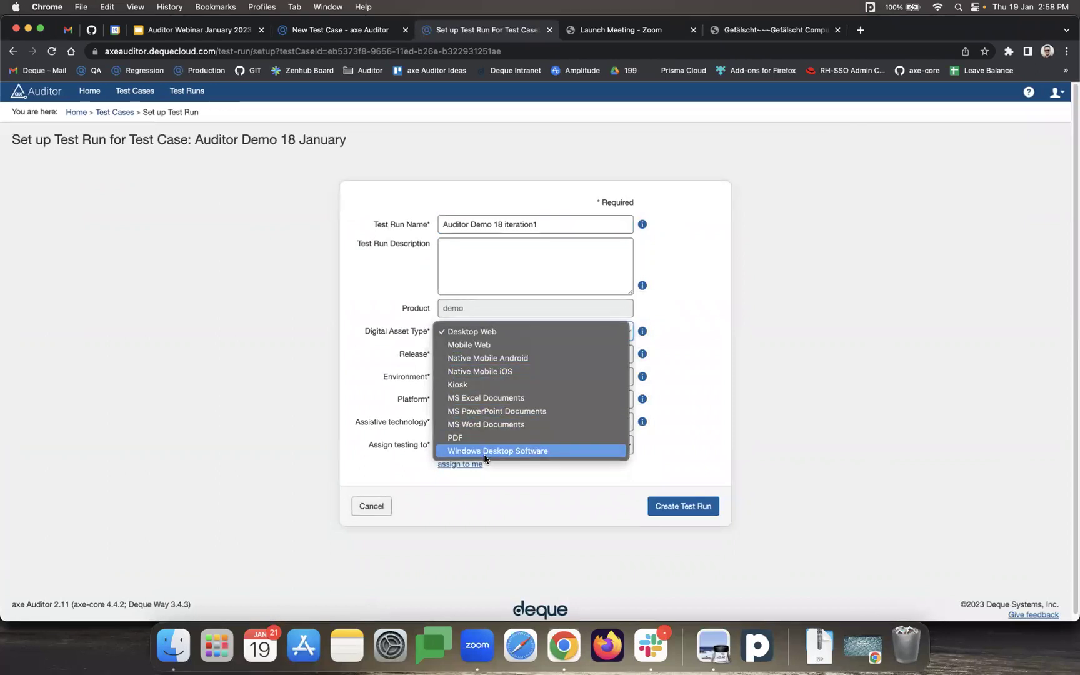
left_click(716, 359)
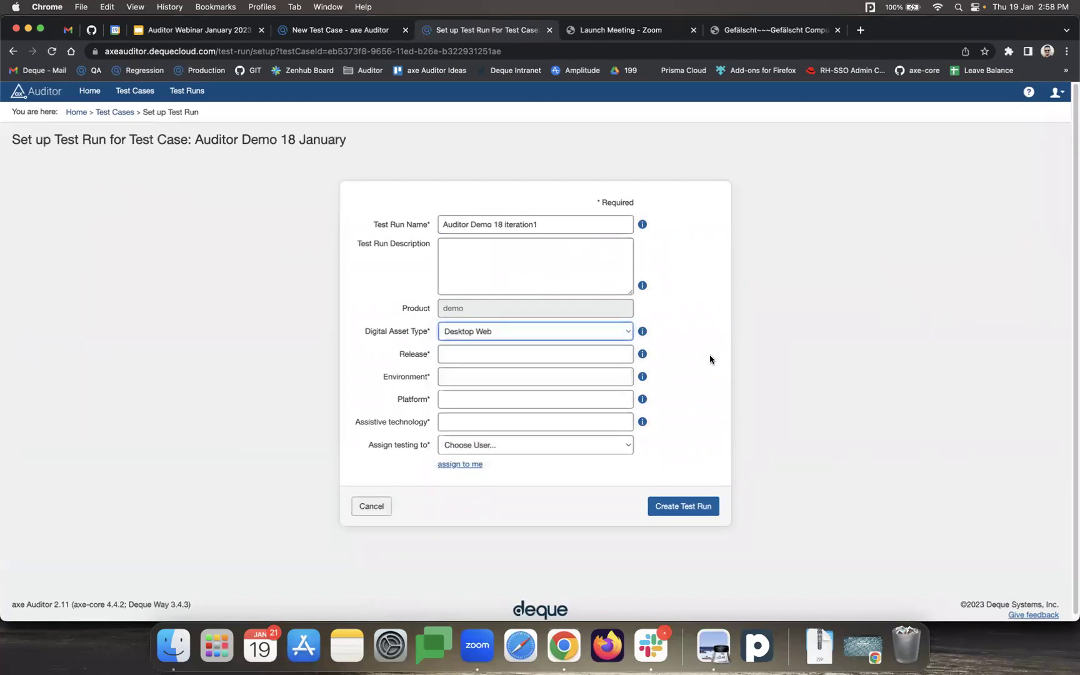
left_click(471, 354)
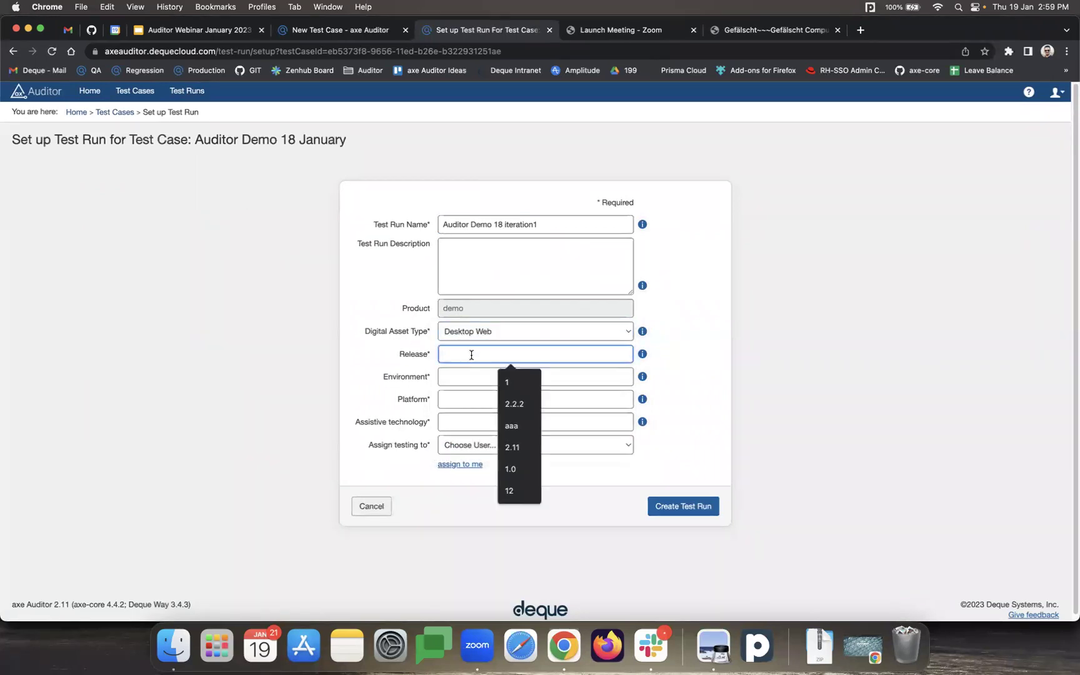
left_click(509, 382)
left_click(491, 379)
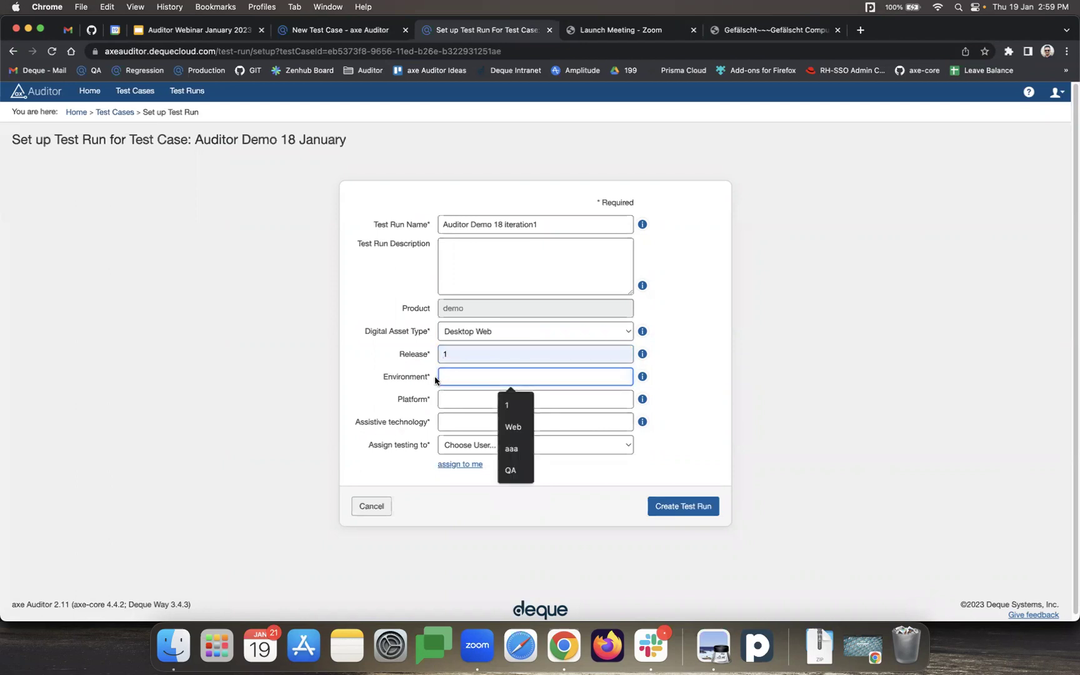
left_click(513, 427)
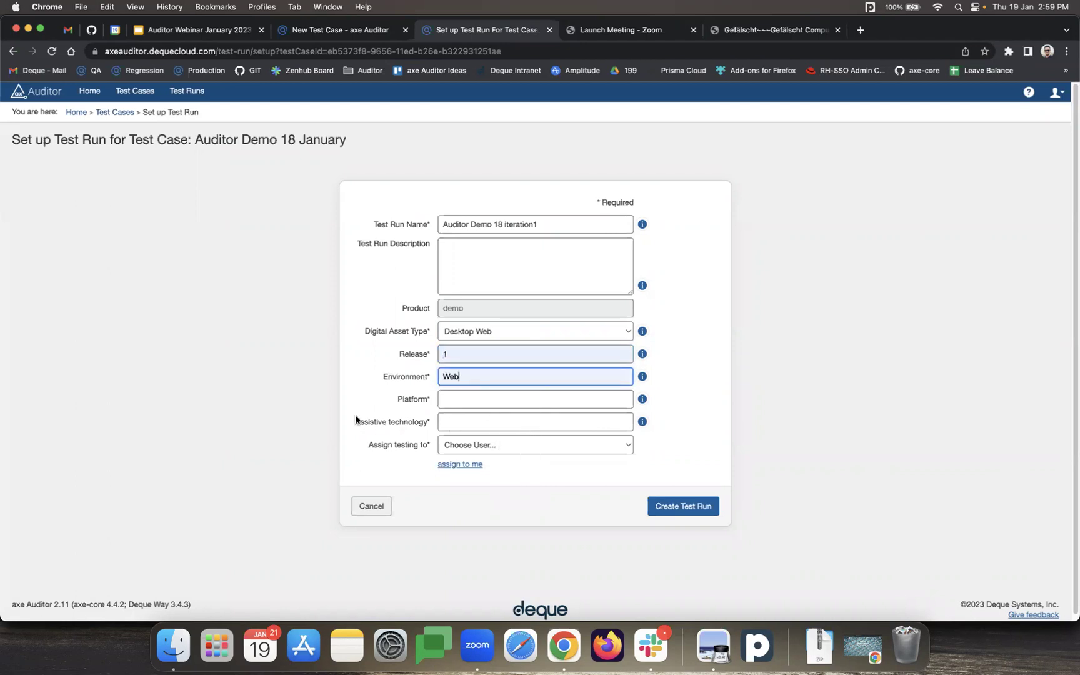
Step: Enter Windows as the platform and no as the assistive technology for the test run
left_click(497, 404)
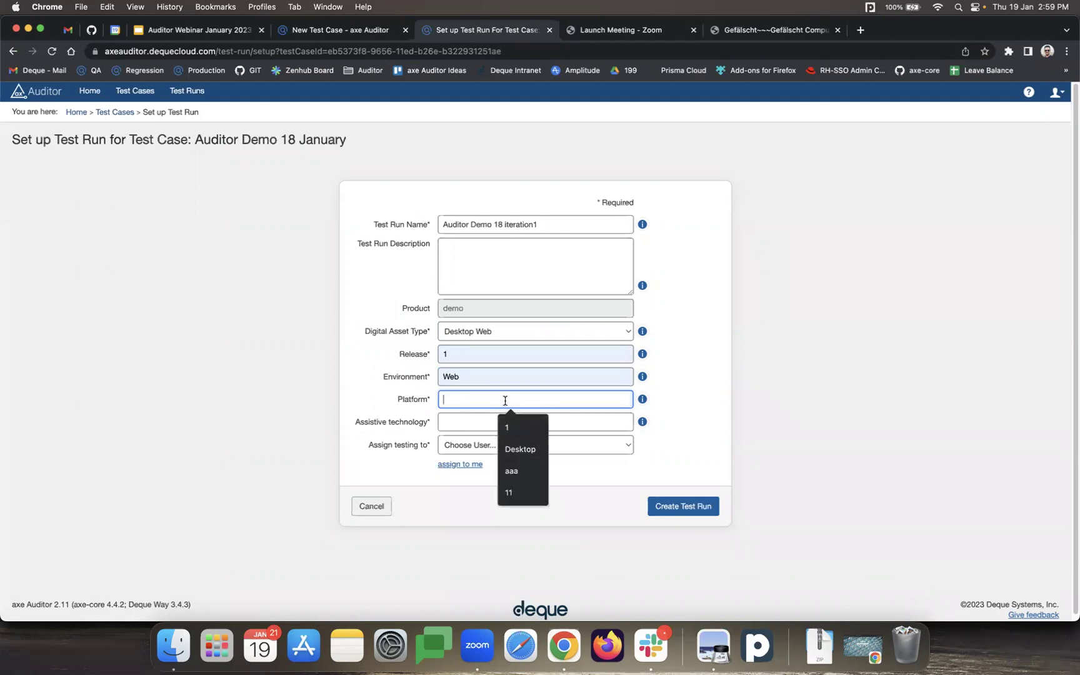
type("Windiws")
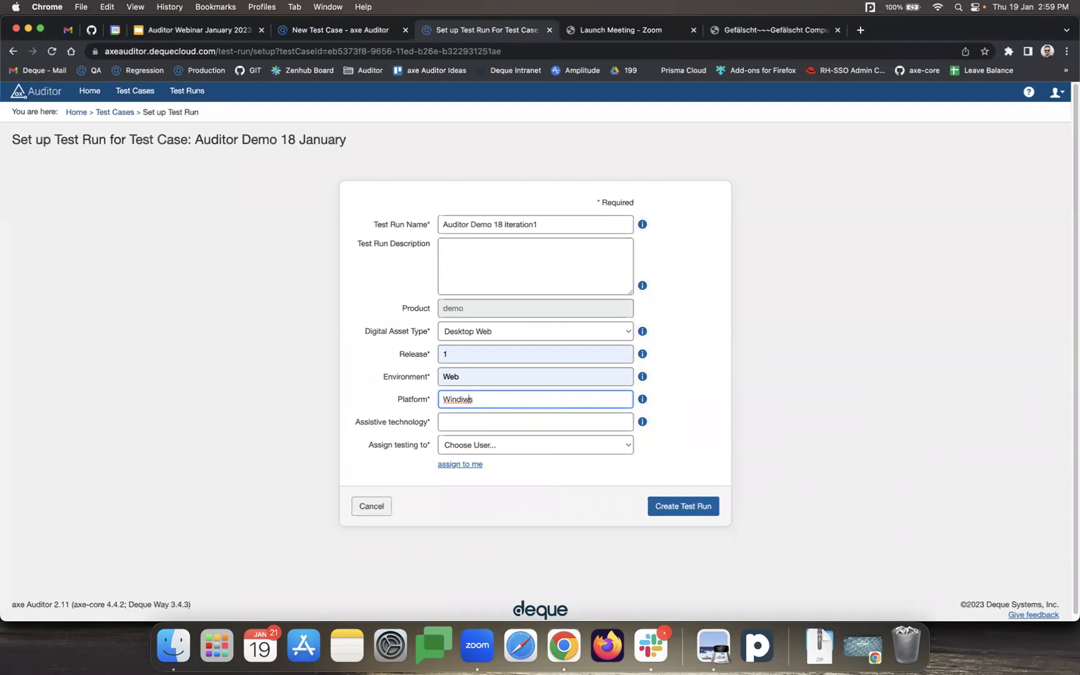
left_click(466, 400)
key("BackSpace")
type("o")
left_click(497, 422)
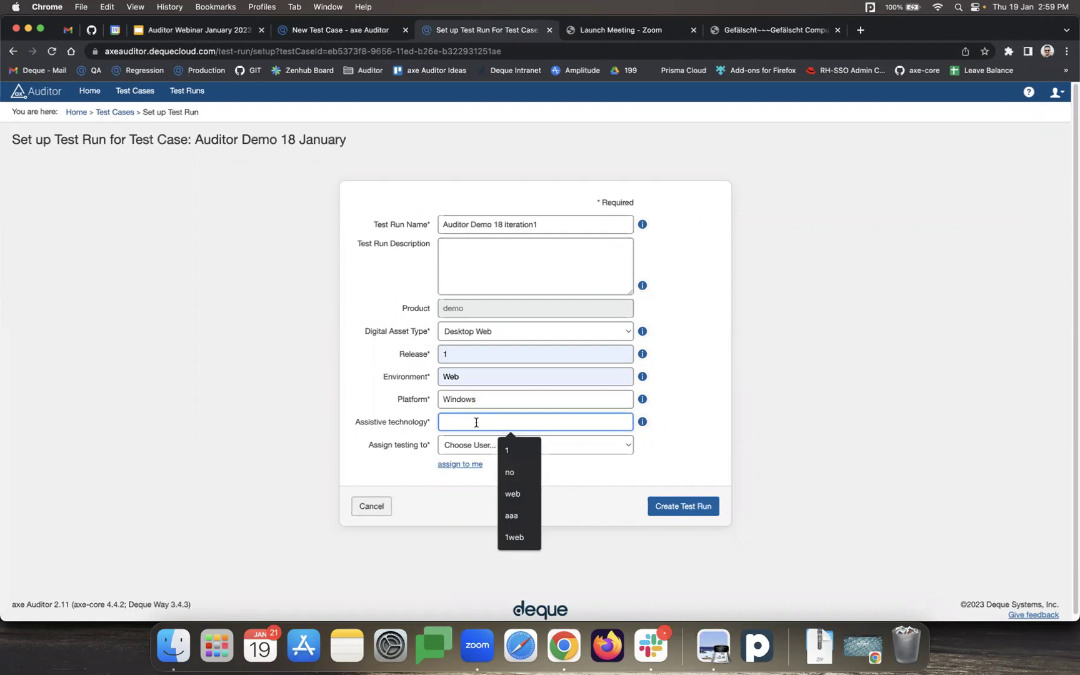
left_click(512, 472)
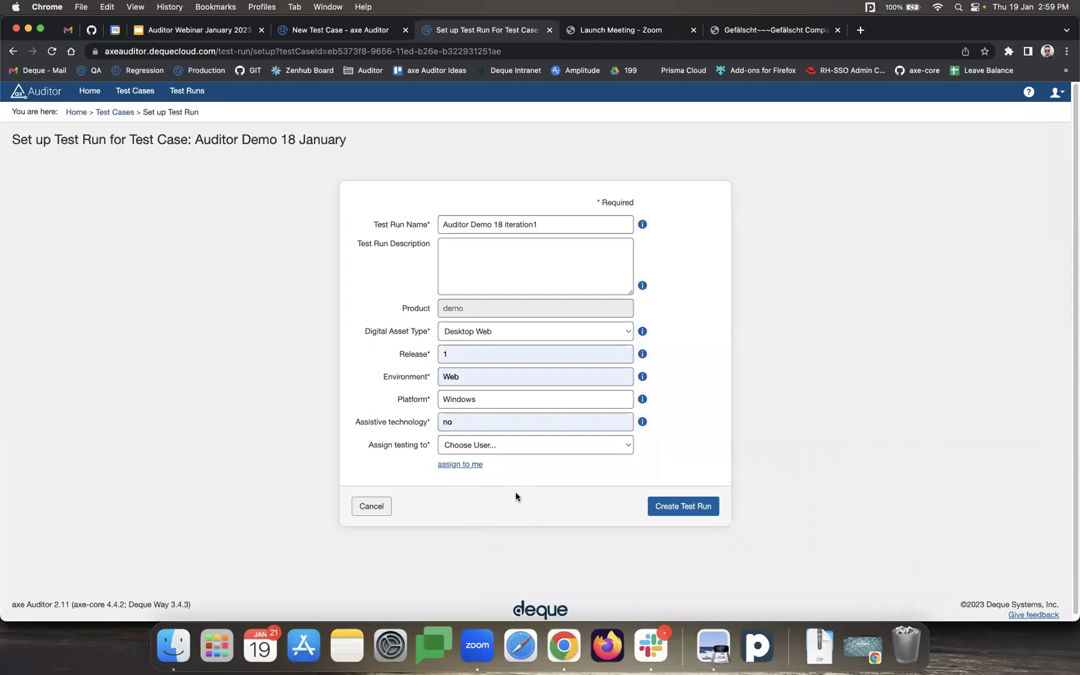
Step: Assign the testing to yourself and create the test run
left_click(565, 448)
left_click(631, 446)
left_click(459, 468)
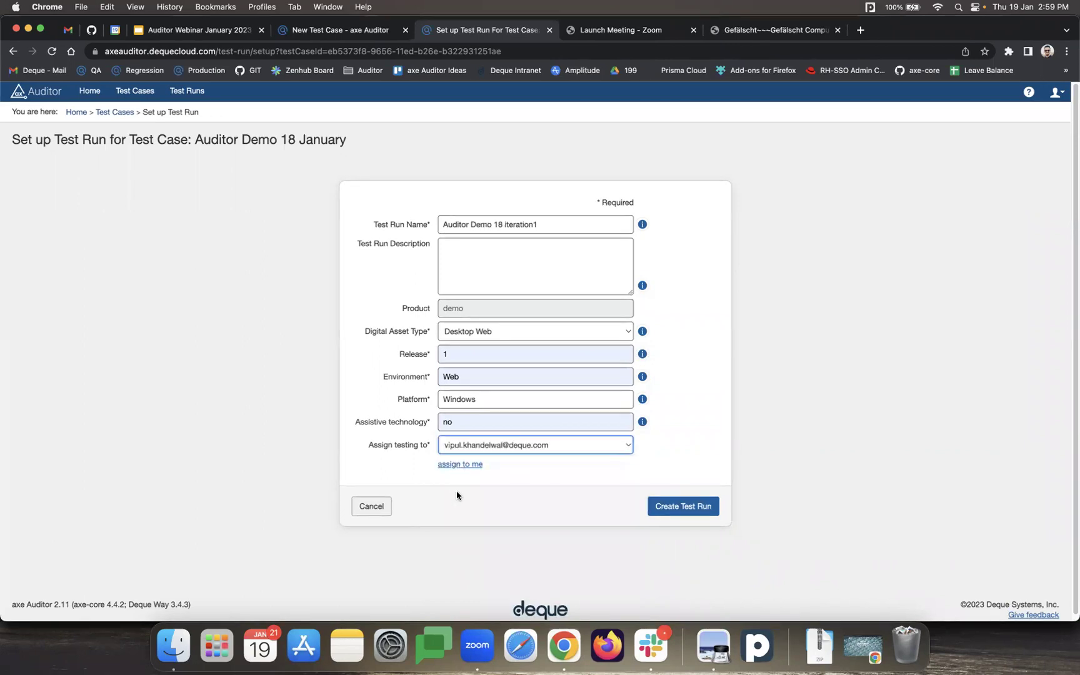
left_click(683, 506)
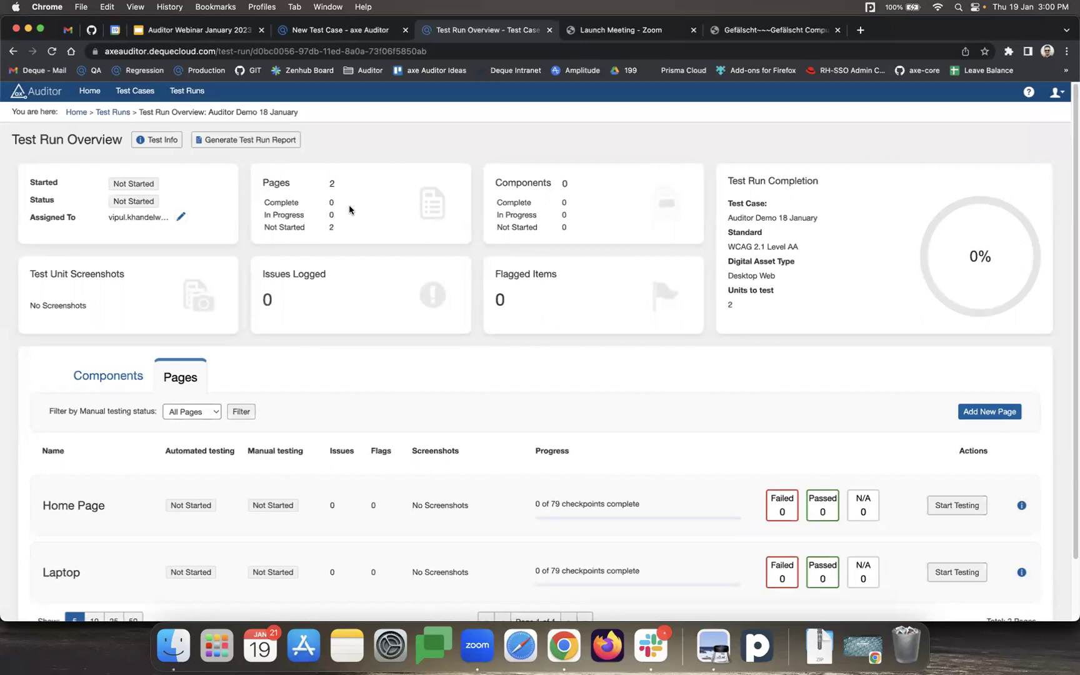
Step: Examine the test run overview, including its summary cards and the lists of pages and components
scroll(69, 534, "down", 2)
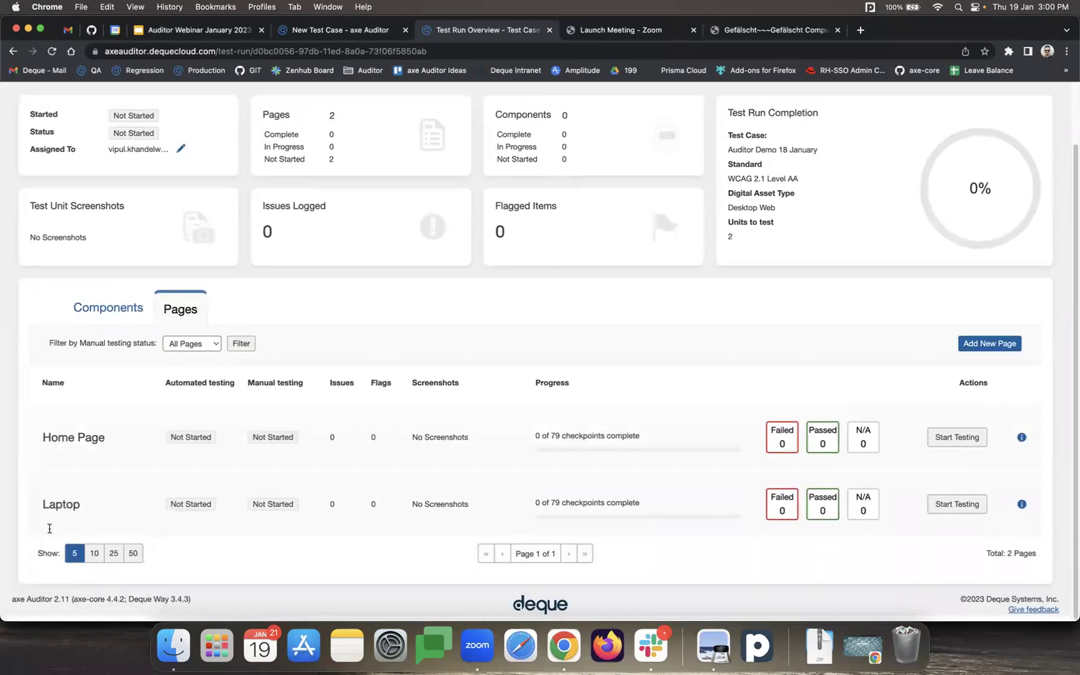
scroll(170, 505, "up", 2)
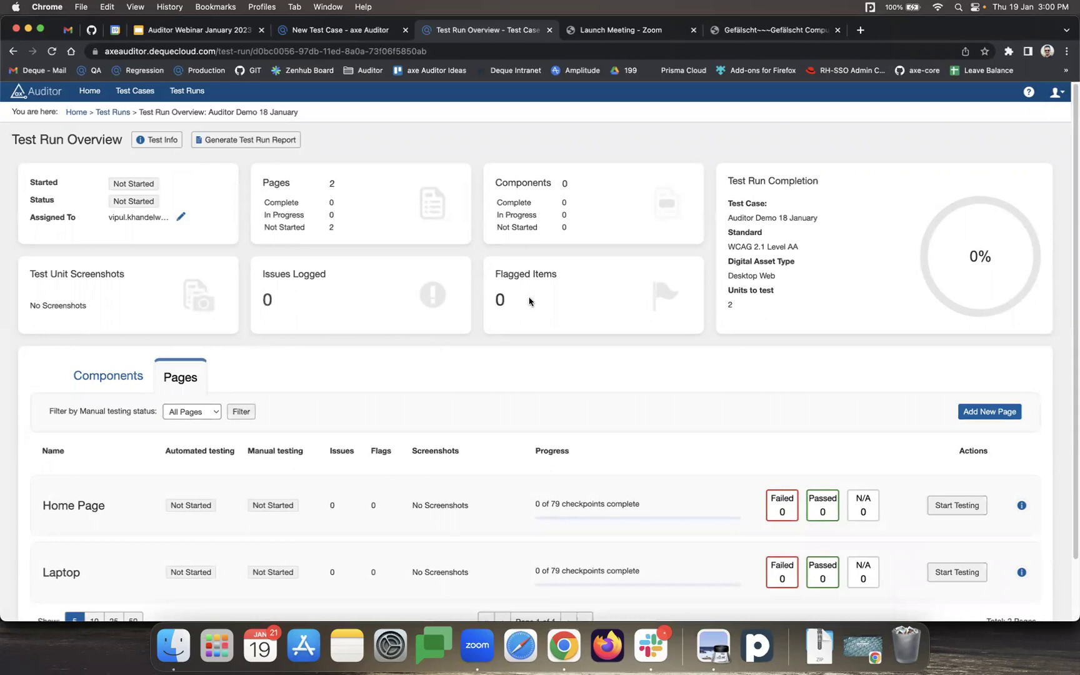
scroll(504, 410, "down", 1)
scroll(509, 302, "up", 1)
double_click(745, 219)
scroll(28, 554, "down", 2)
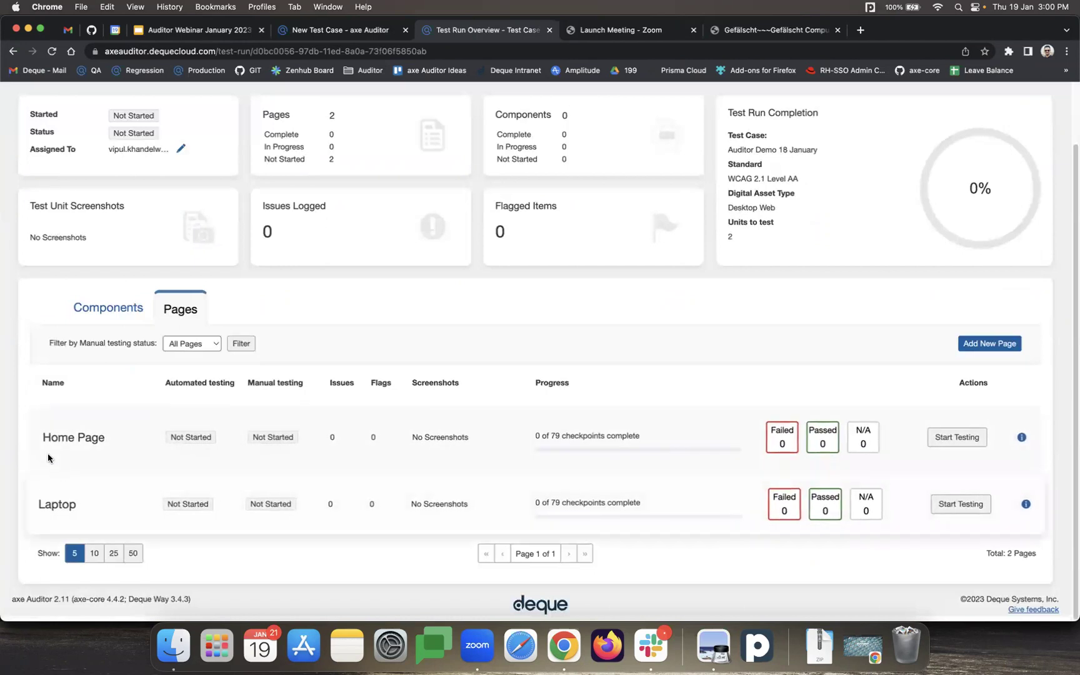
scroll(835, 437, "up", 1)
scroll(836, 451, "down", 1)
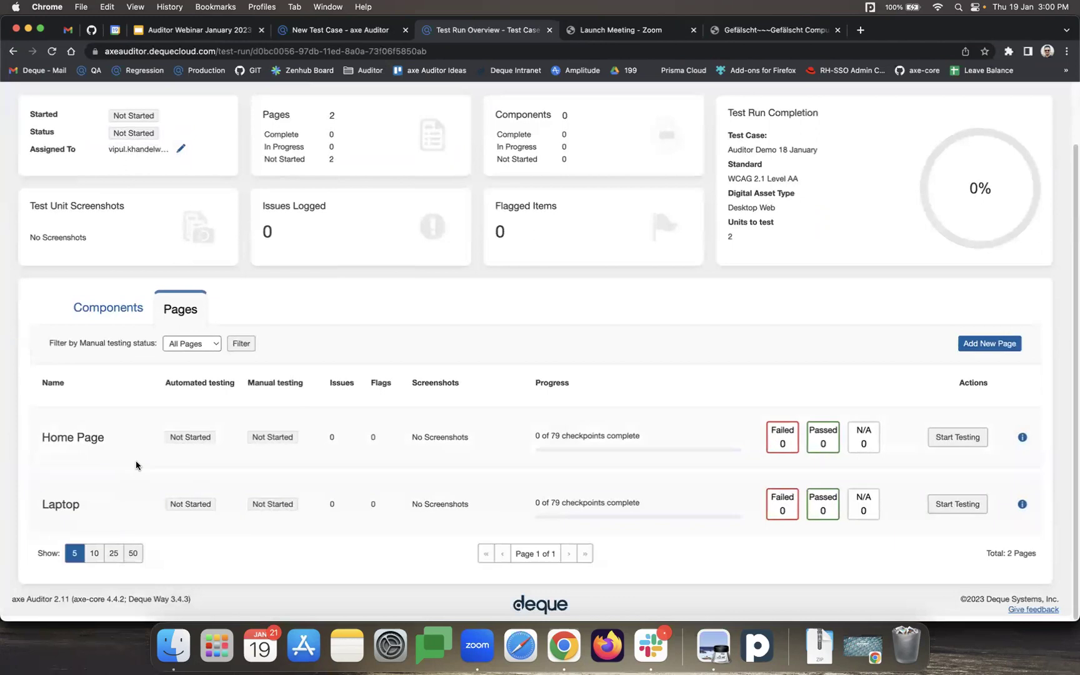
left_click(111, 311)
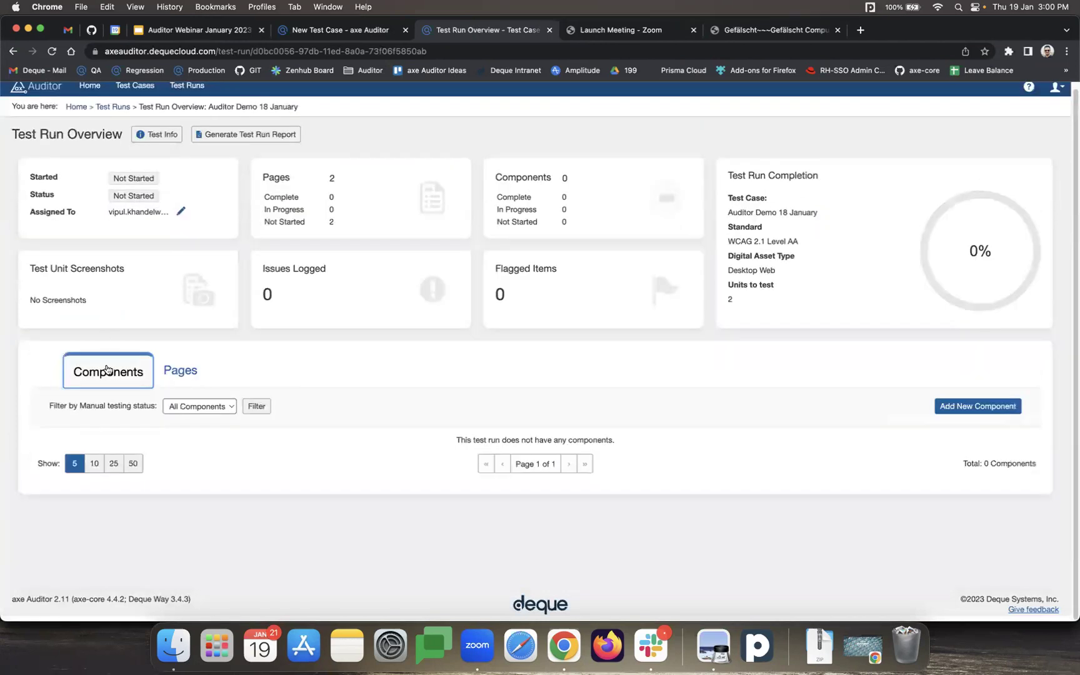
left_click(180, 372)
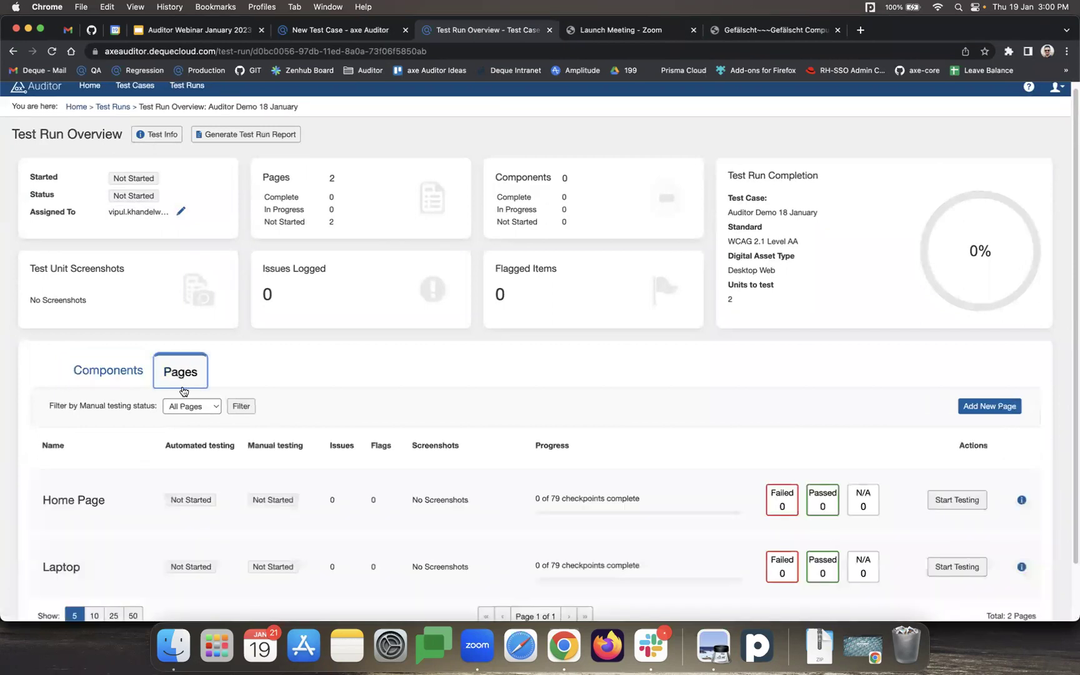
scroll(507, 400, "down", 3)
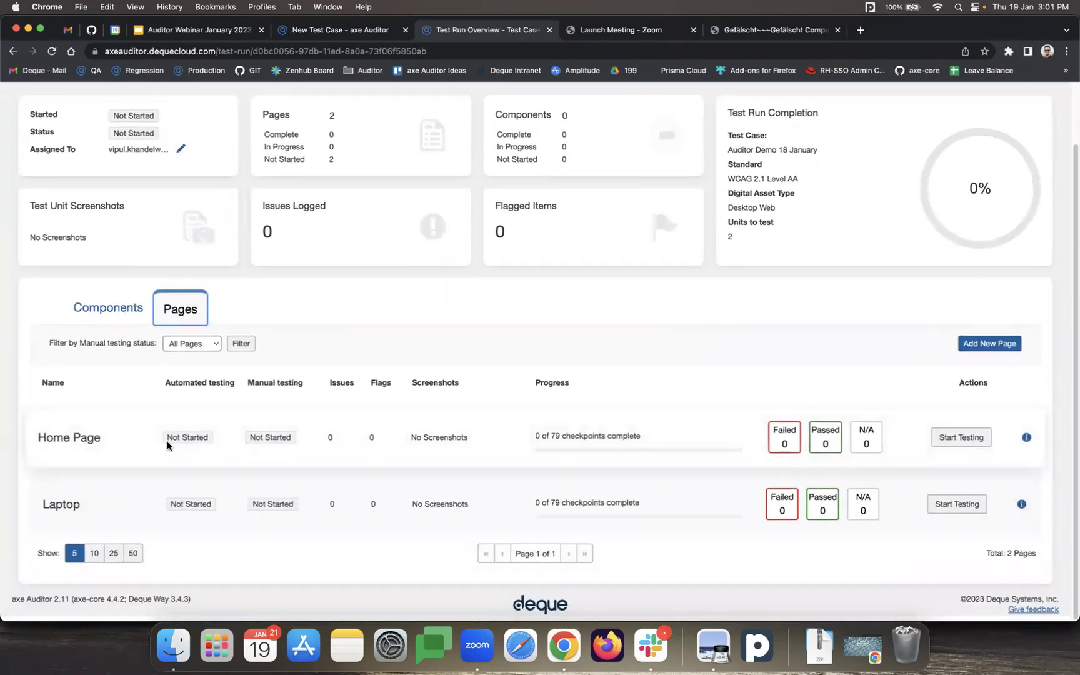
Step: Start testing the Home Page, open its URL in a new browser tab and look through the loaded site
left_click(962, 437)
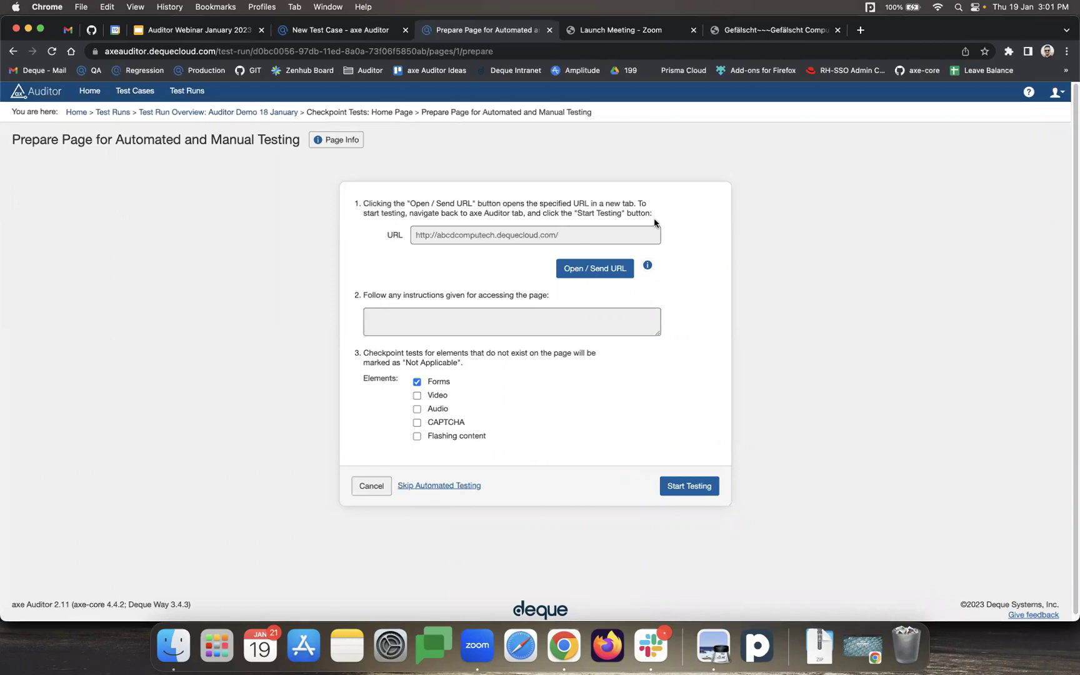
left_click(590, 270)
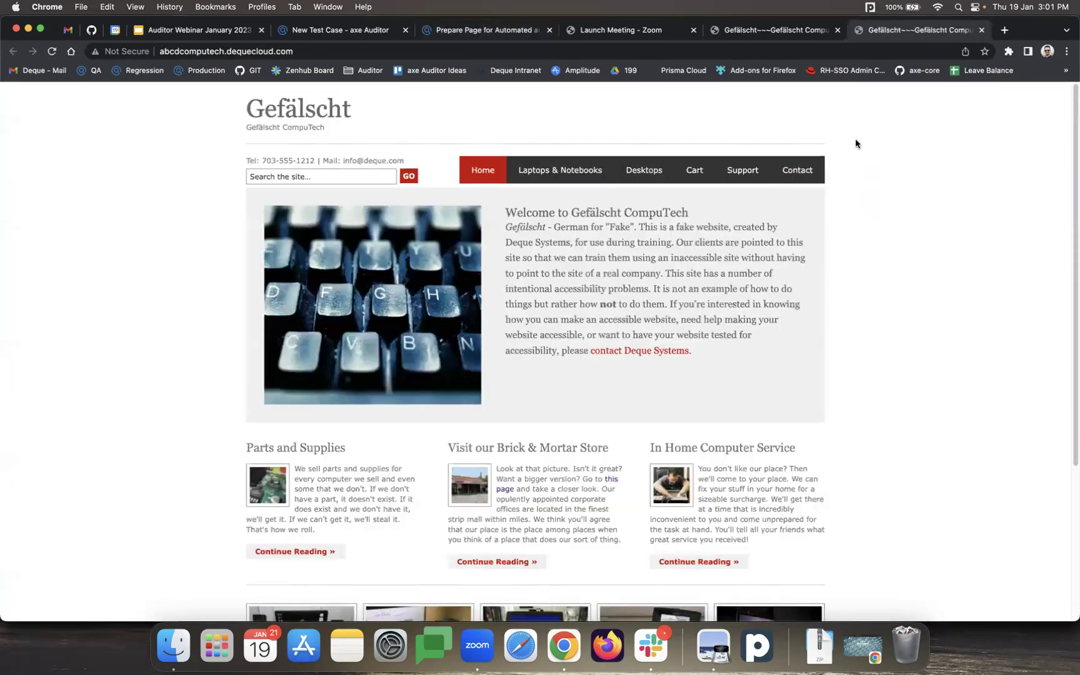
scroll(430, 350, "down", 1)
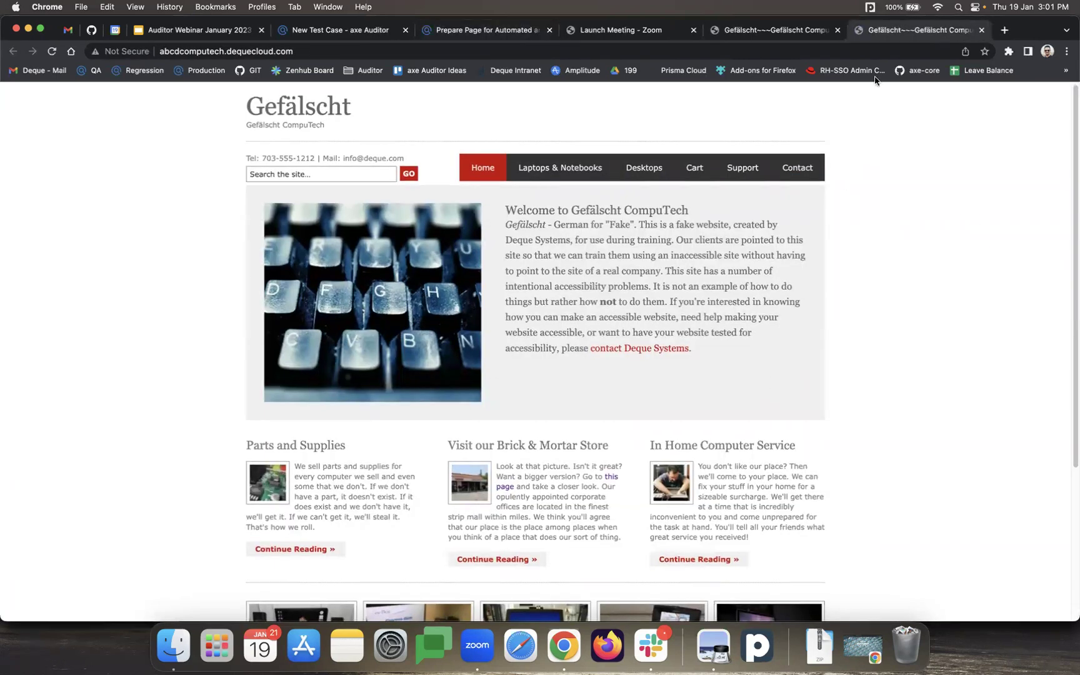
scroll(994, 319, "down", 5)
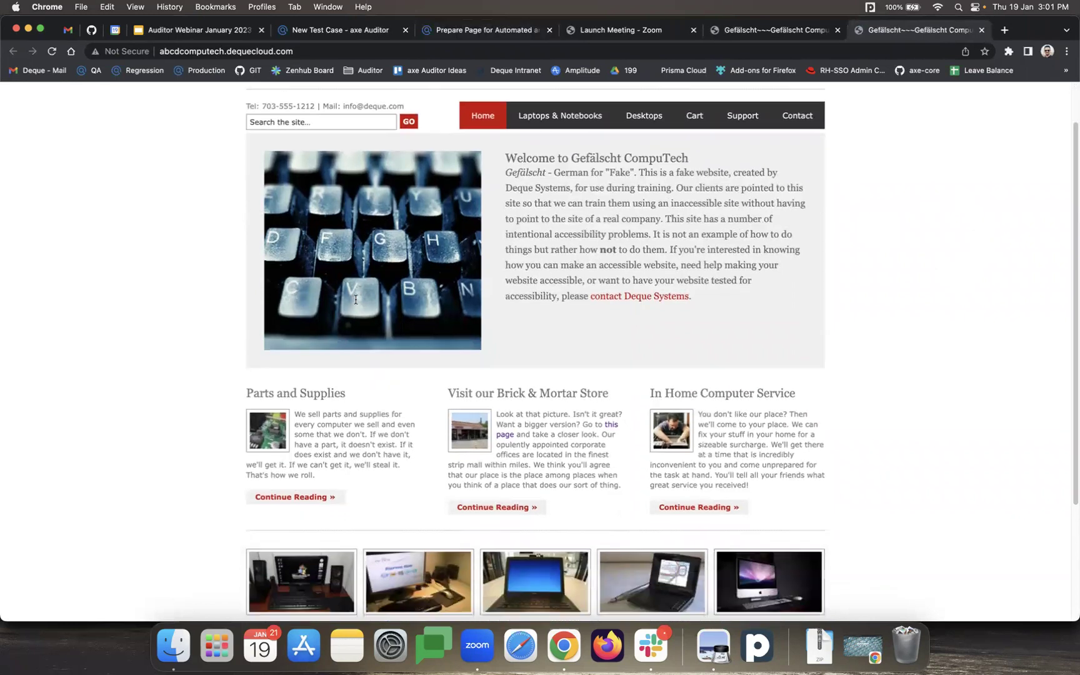
scroll(670, 377, "up", 5)
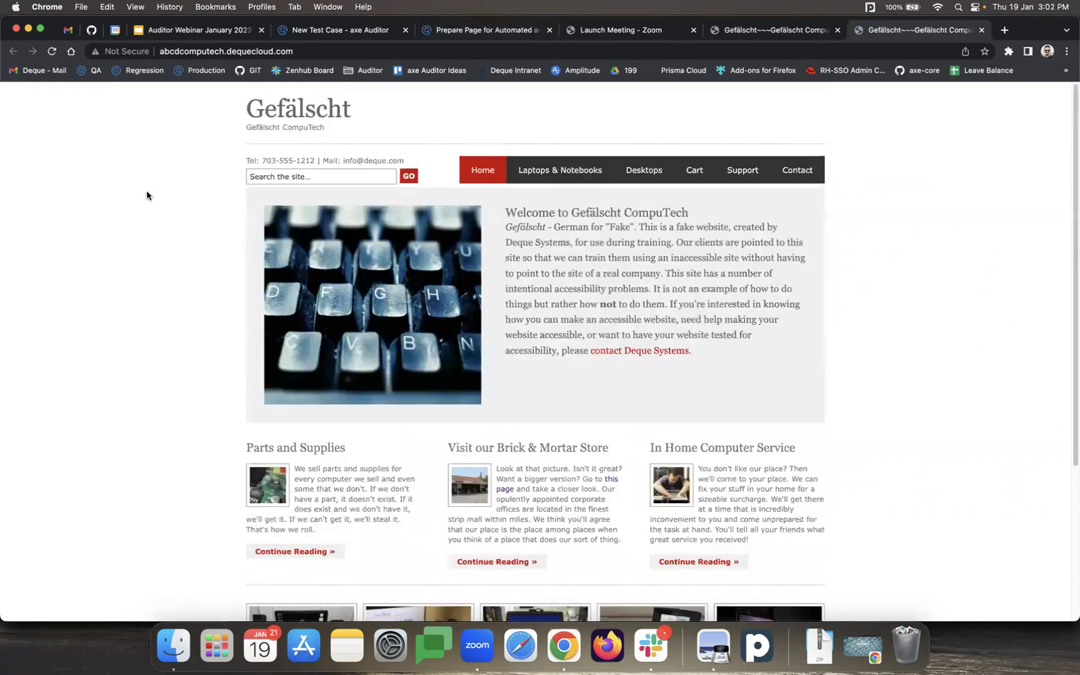
scroll(149, 200, "down", 7)
scroll(150, 205, "up", 6)
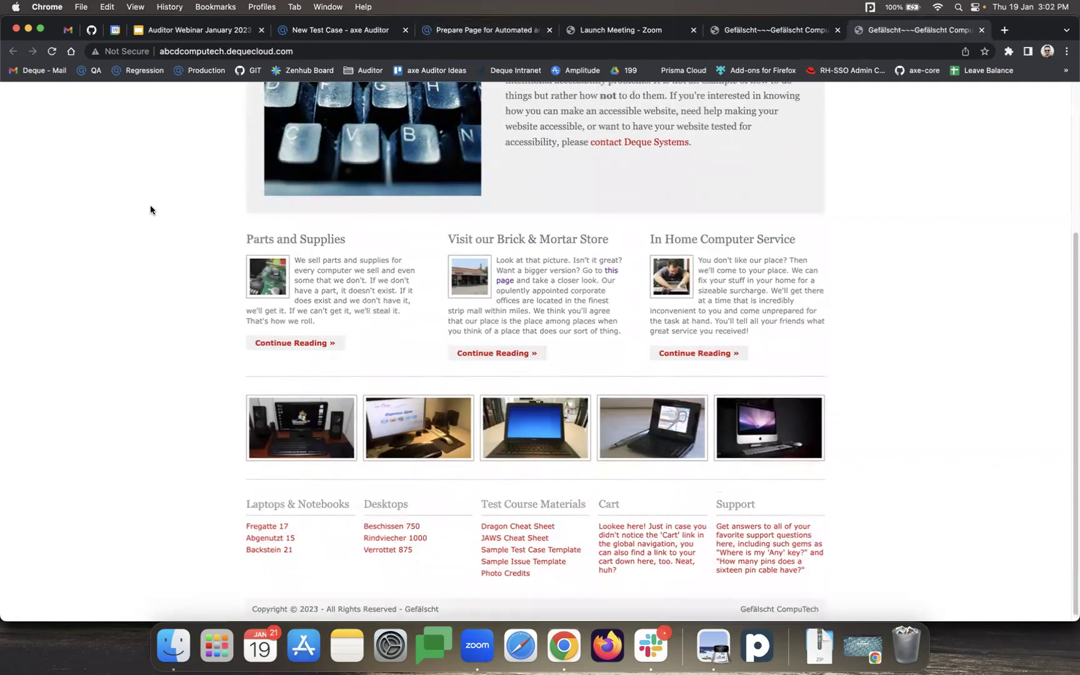
Step: Return to axe Auditor, run the automated test with only Forms as a present element, and browse the issues through the last page
left_click(444, 31)
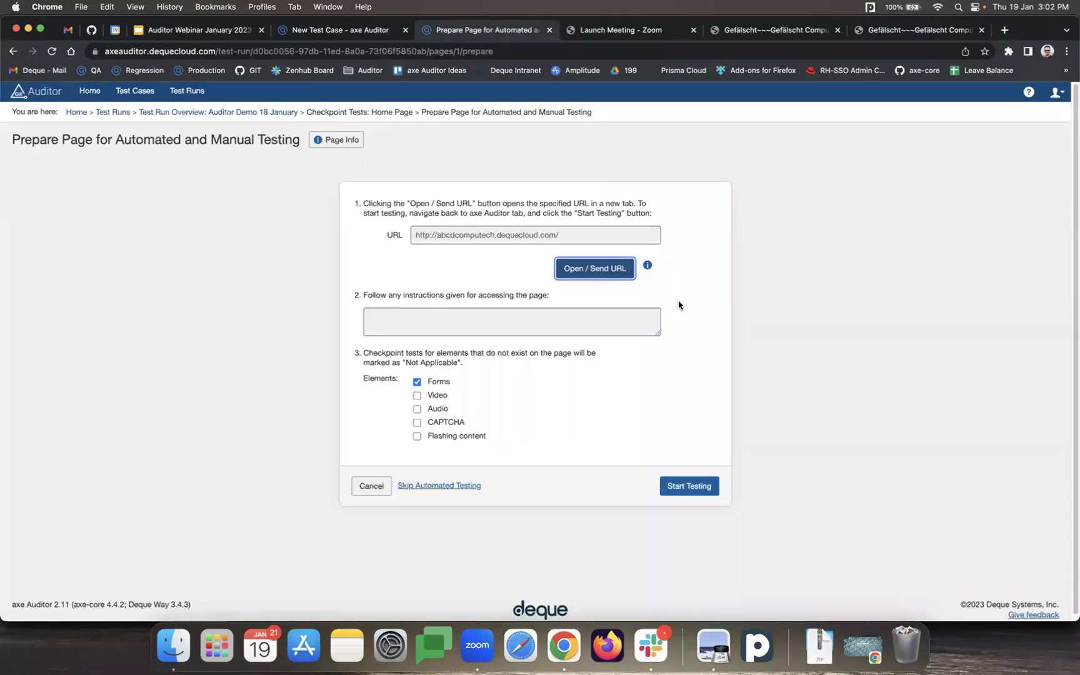
left_click(690, 486)
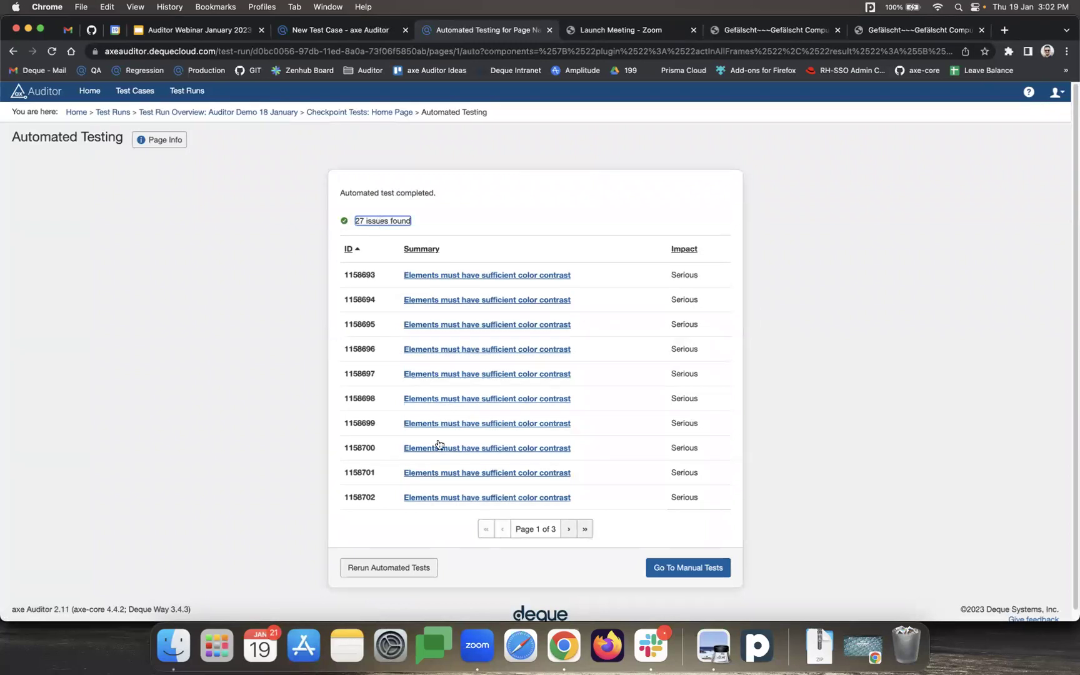
left_click(568, 529)
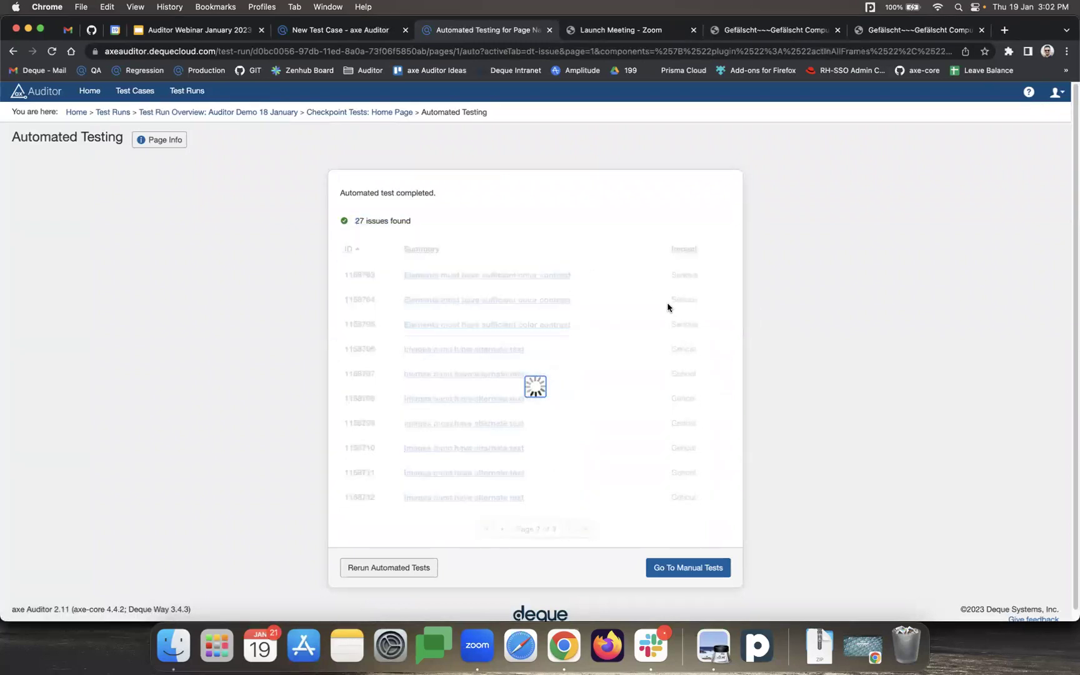
left_click(569, 529)
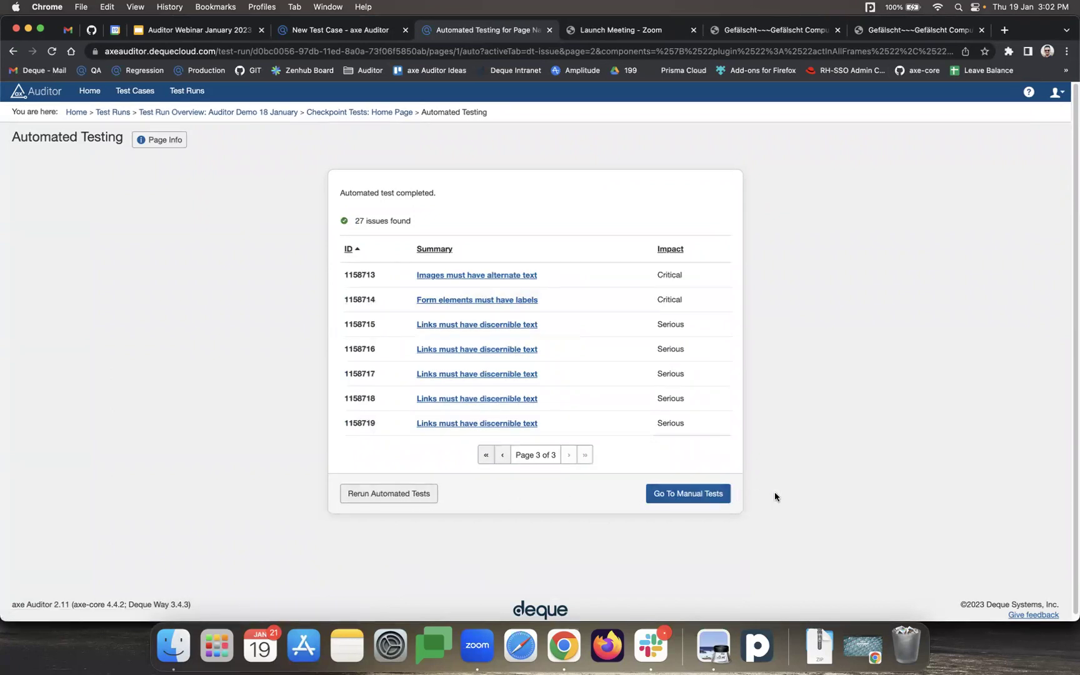
Step: Go to the manual tests for the Home Page and examine the review checkpoints with their results, completion status and issues
left_click(700, 496)
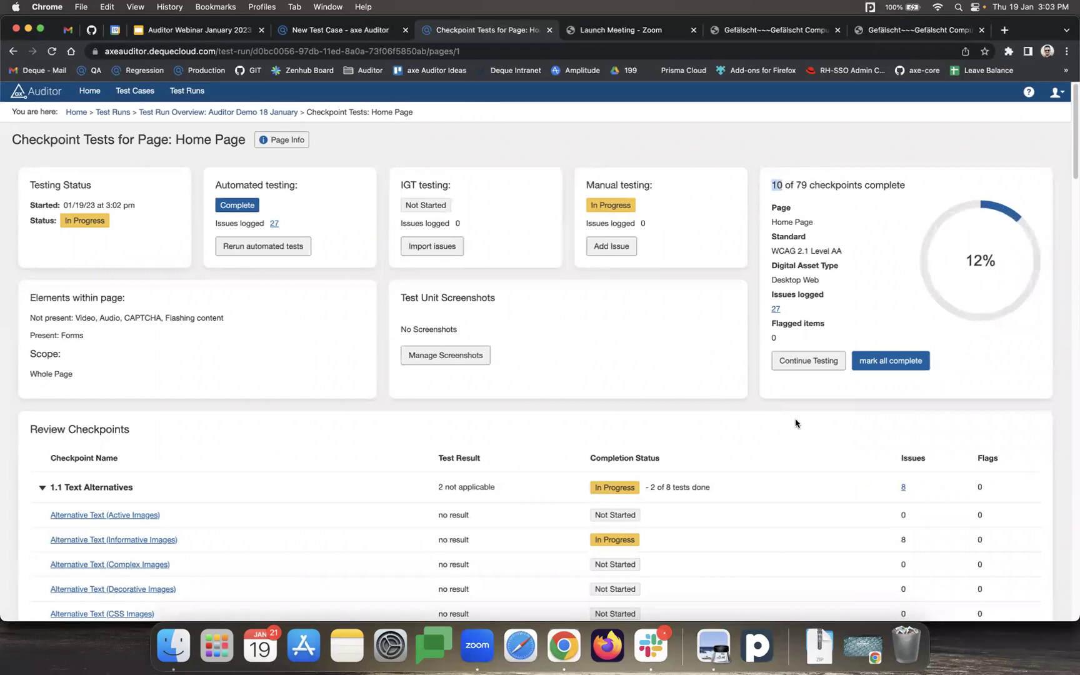
left_click(736, 405)
scroll(355, 406, "down", 5)
scroll(350, 409, "down", 3)
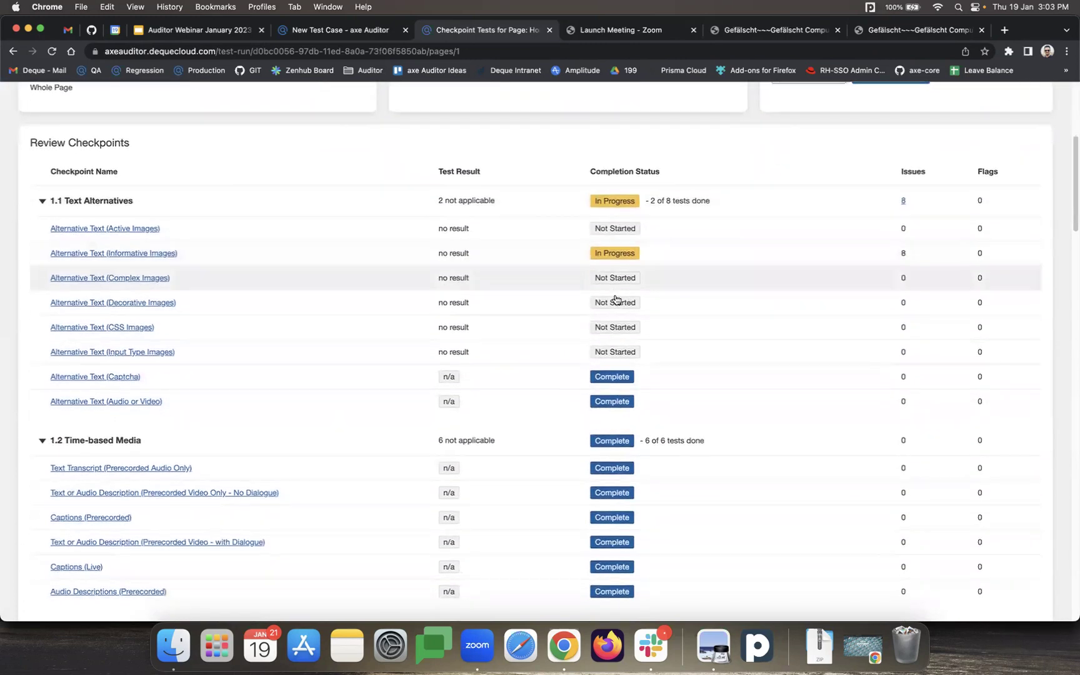
scroll(568, 300, "down", 2)
scroll(560, 322, "up", 1)
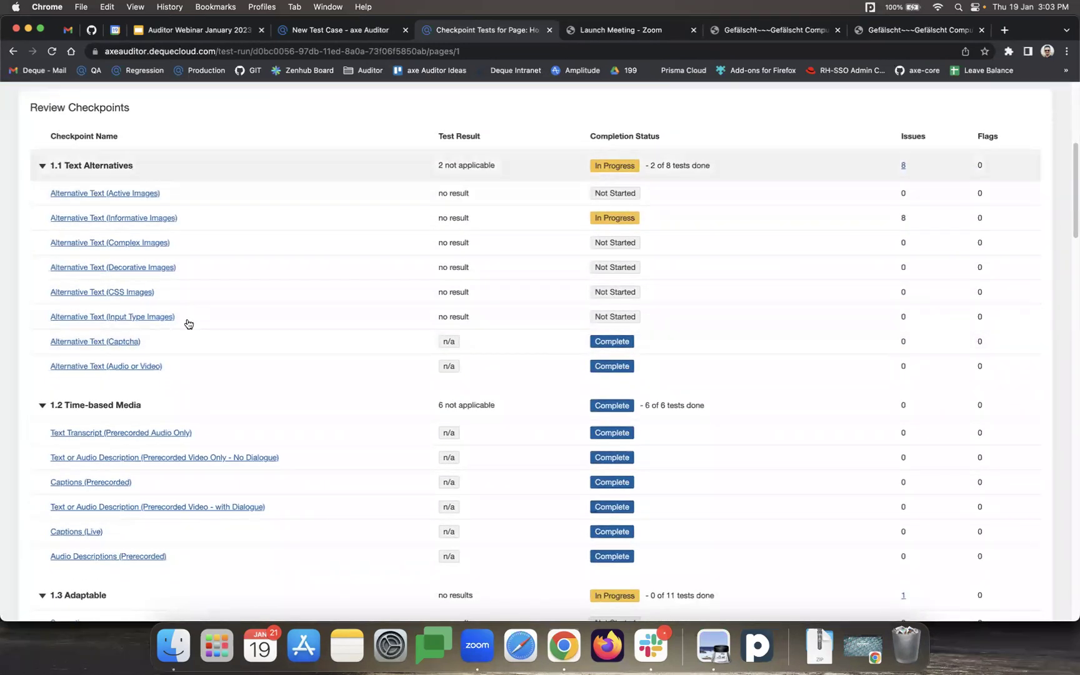
scroll(128, 493, "down", 2)
scroll(121, 529, "down", 3)
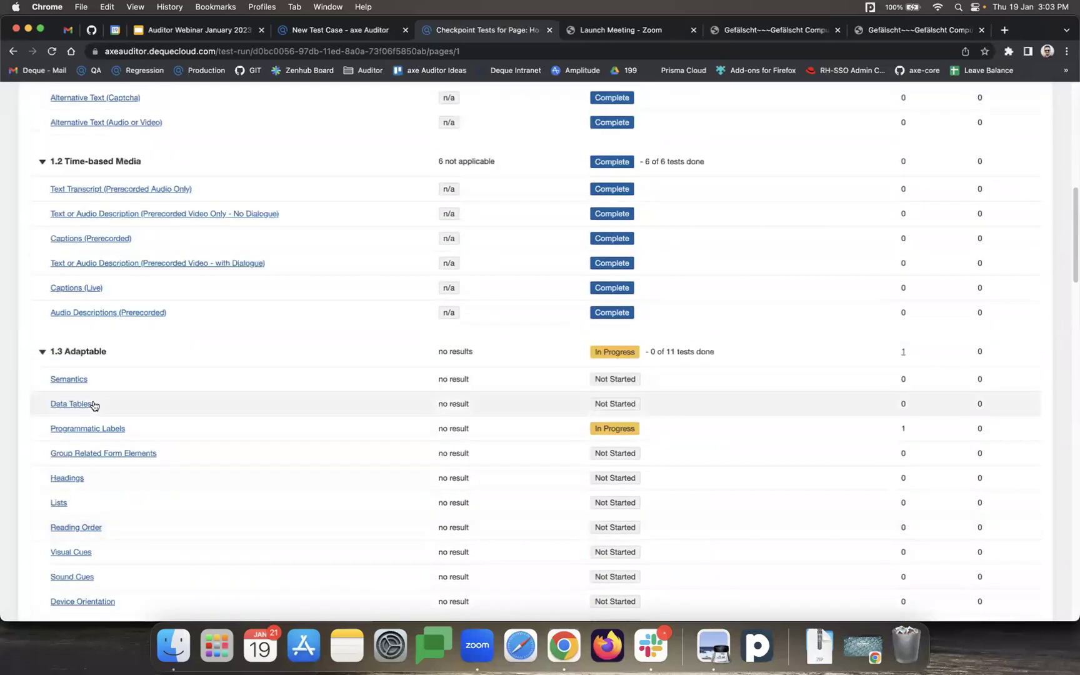
scroll(602, 351, "up", 1)
scroll(602, 351, "up", 1)
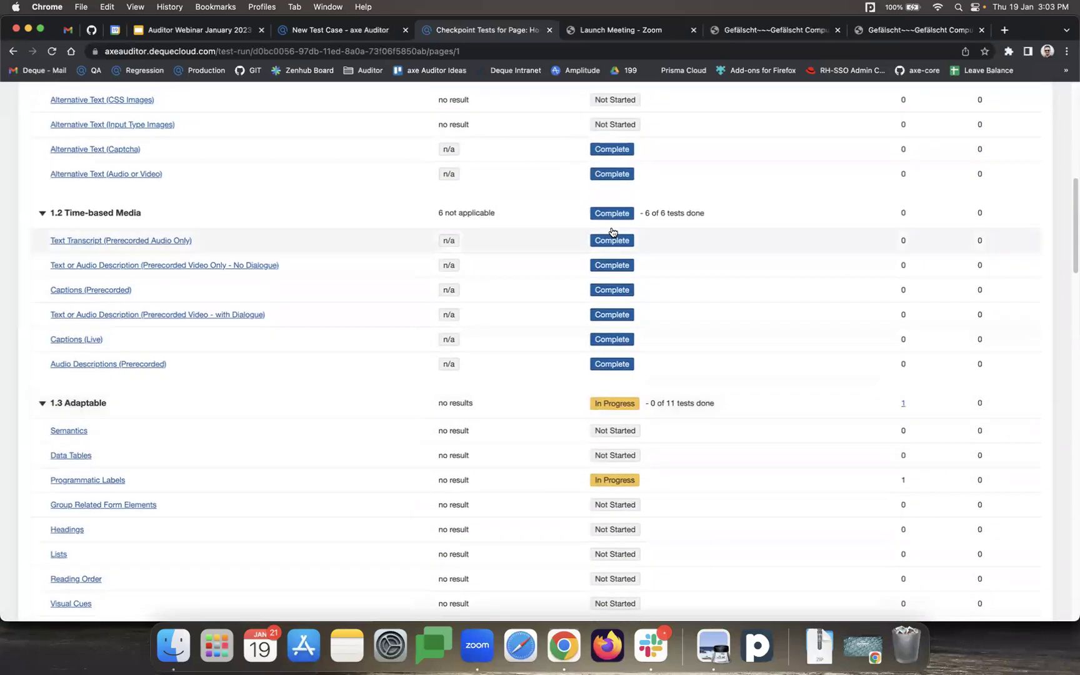
scroll(474, 395, "up", 1)
scroll(474, 395, "up", 5)
scroll(474, 395, "down", 10)
scroll(436, 246, "up", 8)
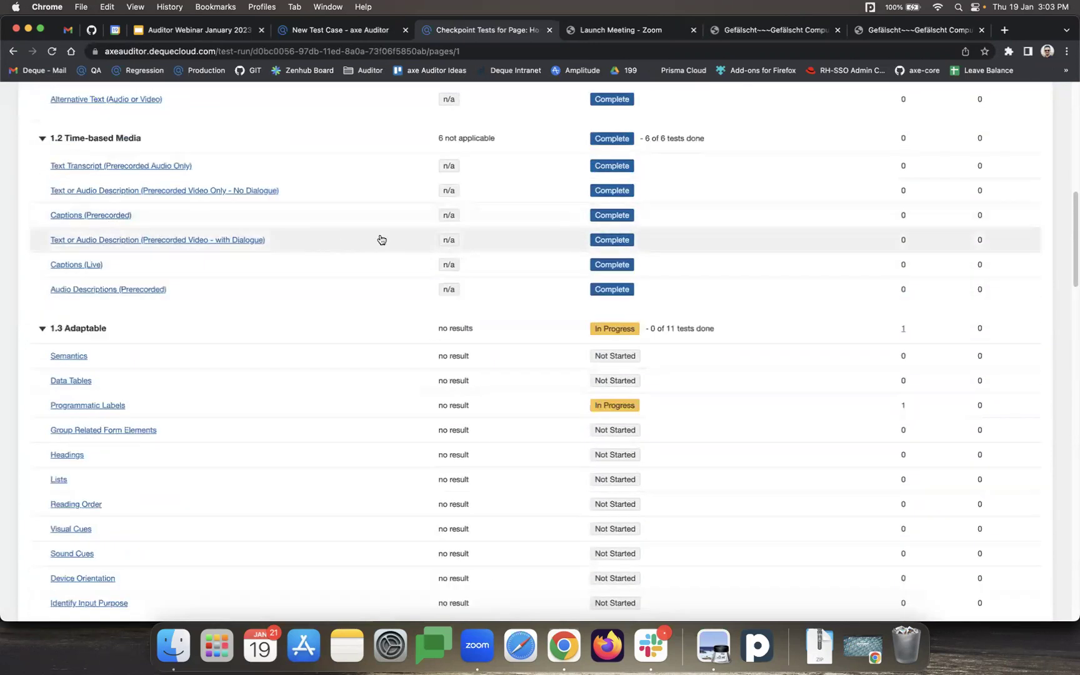
scroll(450, 269, "down", 1)
scroll(450, 294, "down", 5)
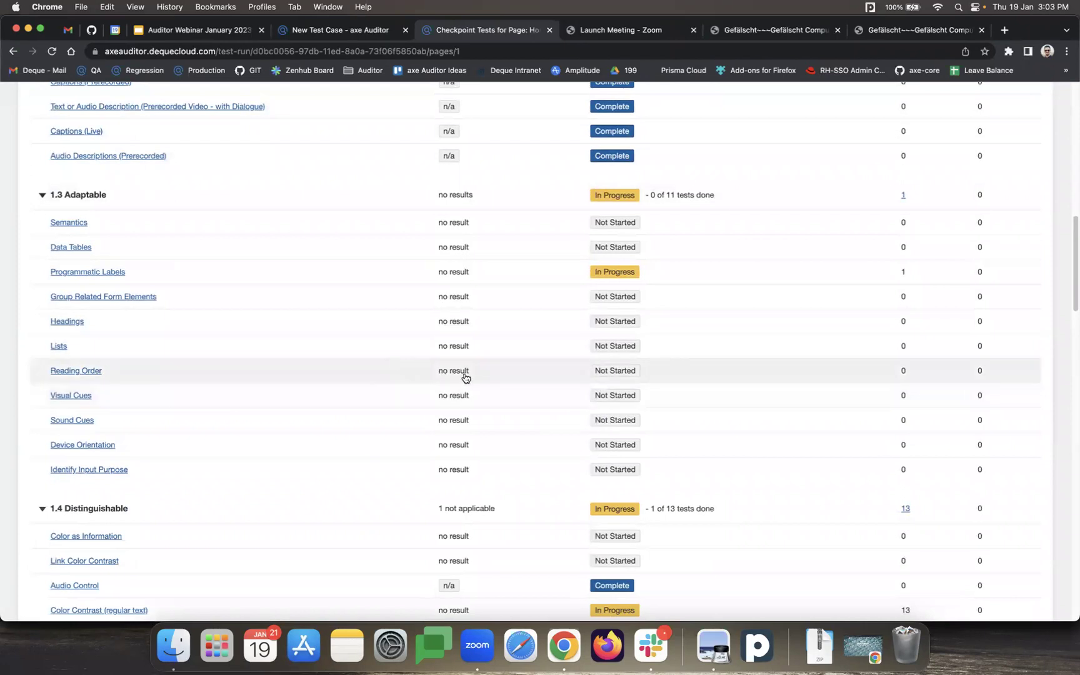
Step: Return from the Home Page checkpoints to the overview of the Auditor Demo 18 January test run and show its components
scroll(464, 377, "up", 20)
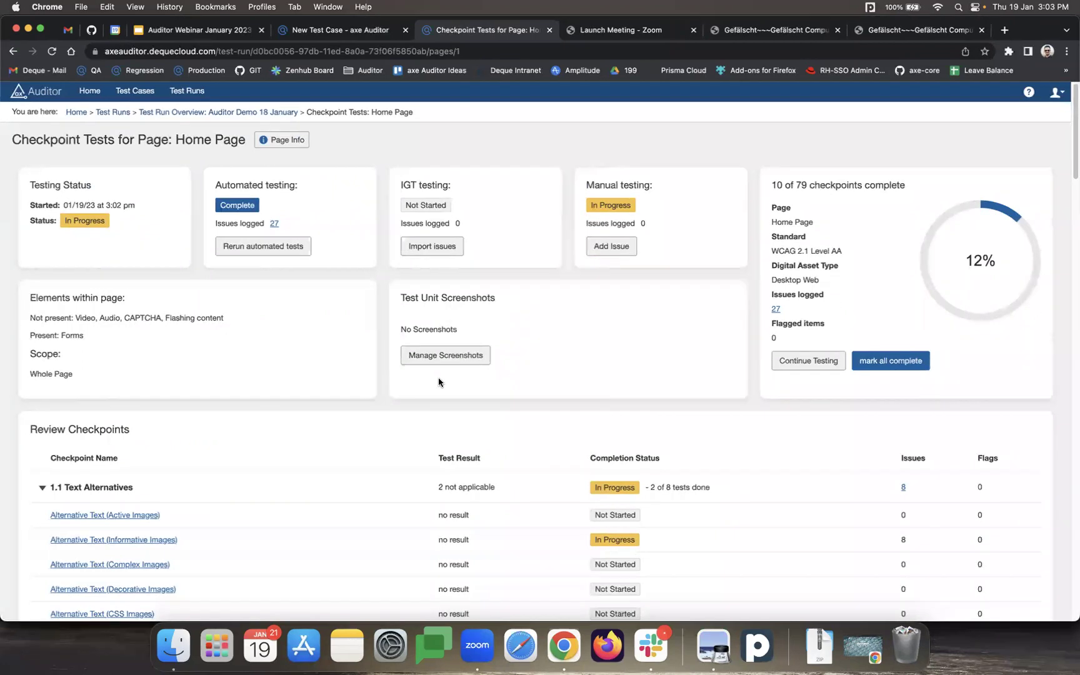
scroll(439, 377, "down", 15)
scroll(417, 344, "up", 15)
scroll(284, 258, "down", 15)
scroll(221, 100, "up", 15)
left_click(223, 116)
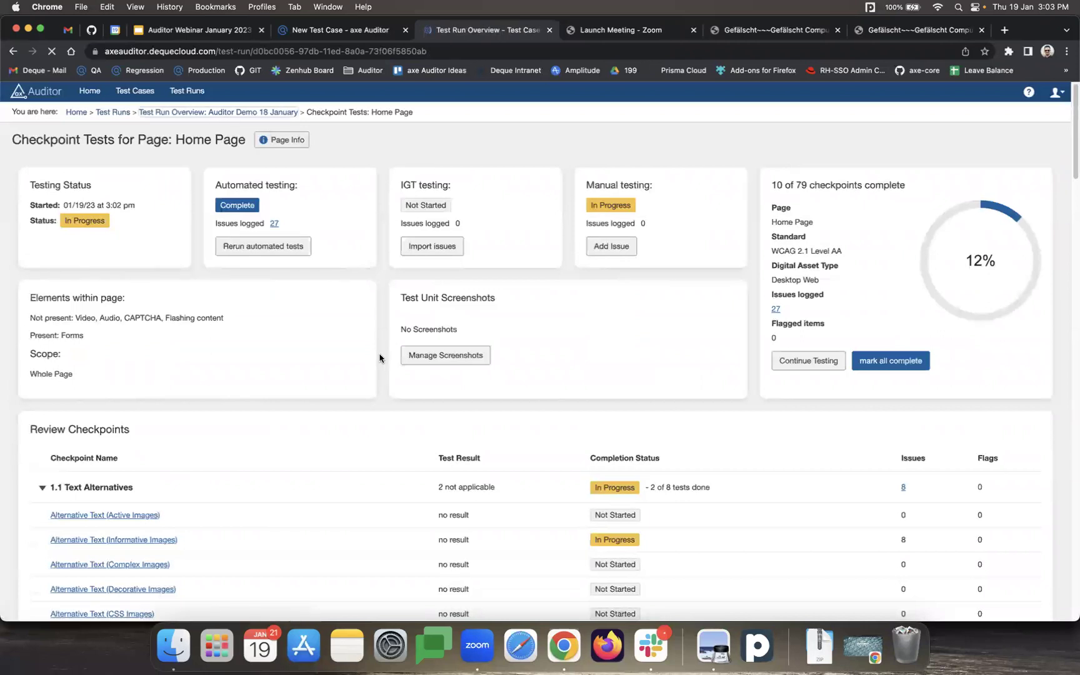
scroll(374, 364, "down", 3)
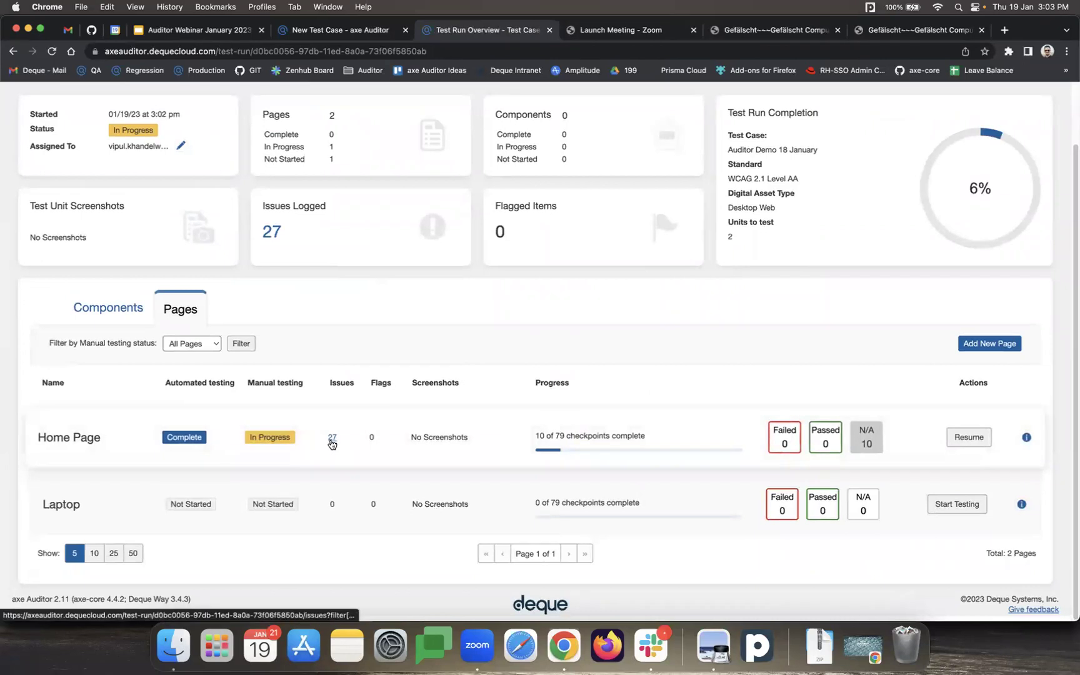
left_click(102, 310)
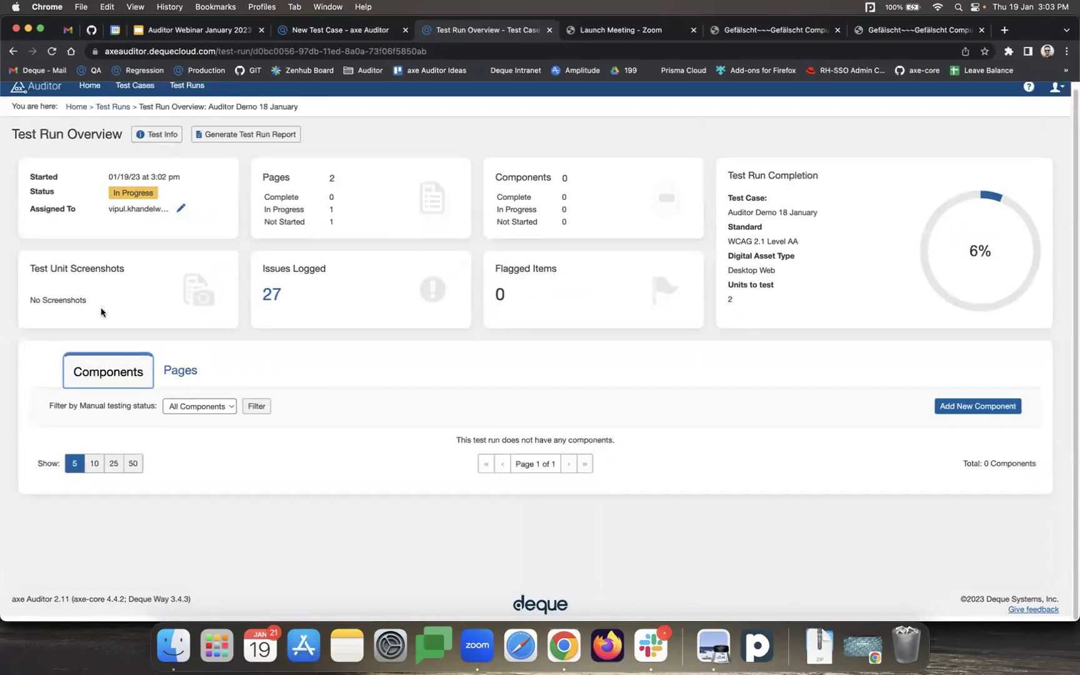
left_click(1058, 374)
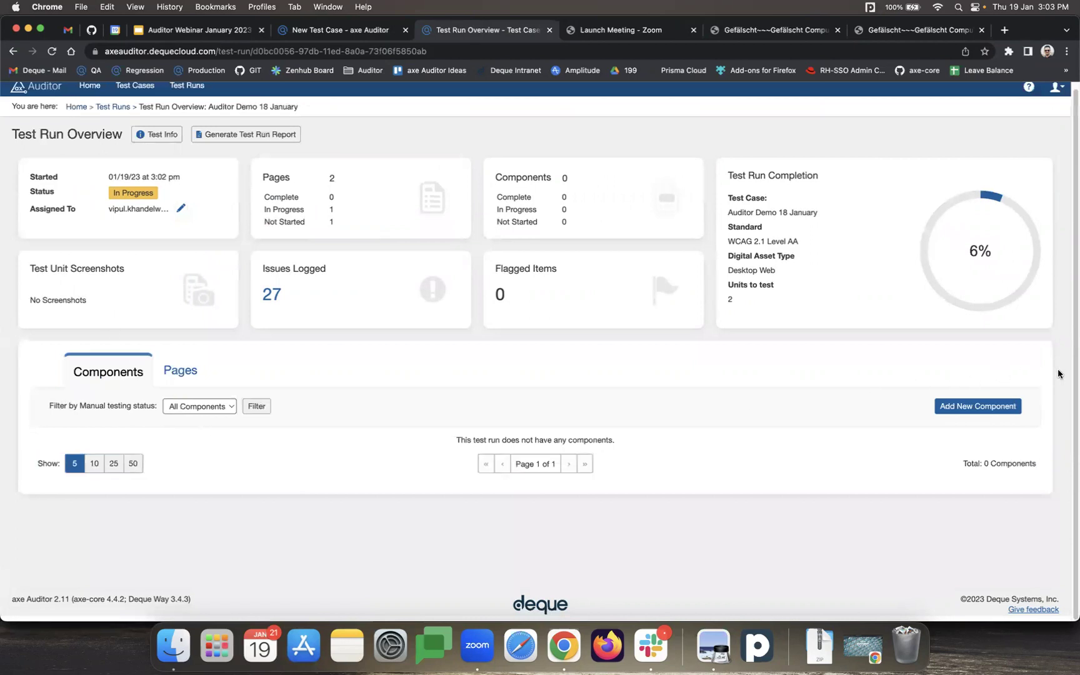
Step: Inspect the home page of the Gefälscht CompuTech site and expand its head, body and wrapper elements in the page markup
left_click(916, 32)
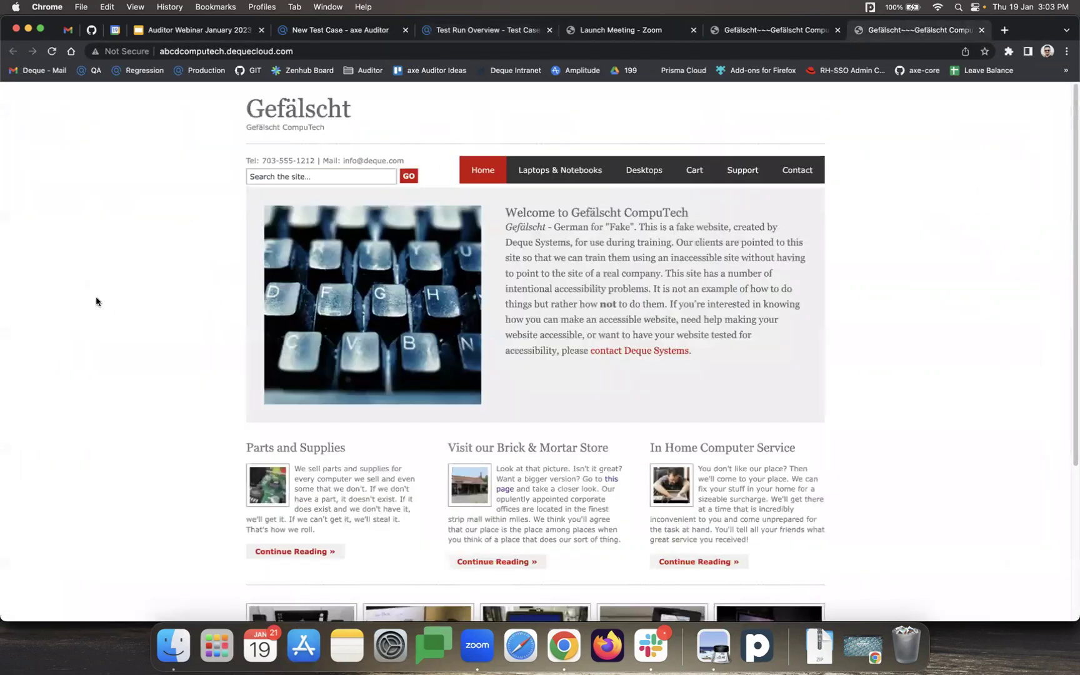
right_click(856, 253)
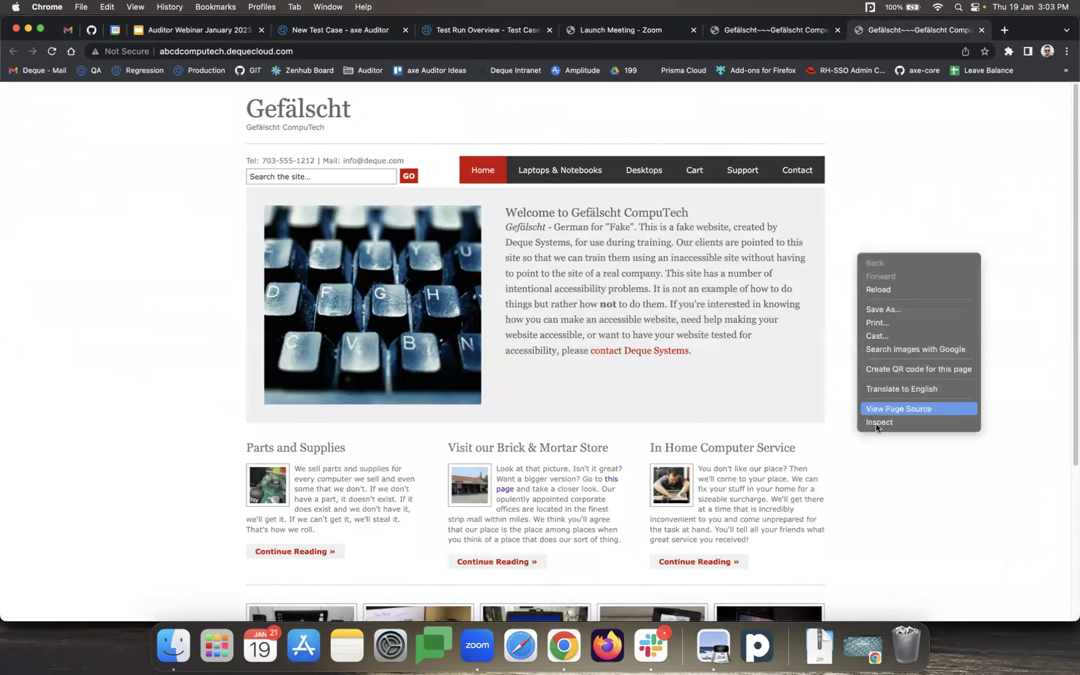
left_click(875, 422)
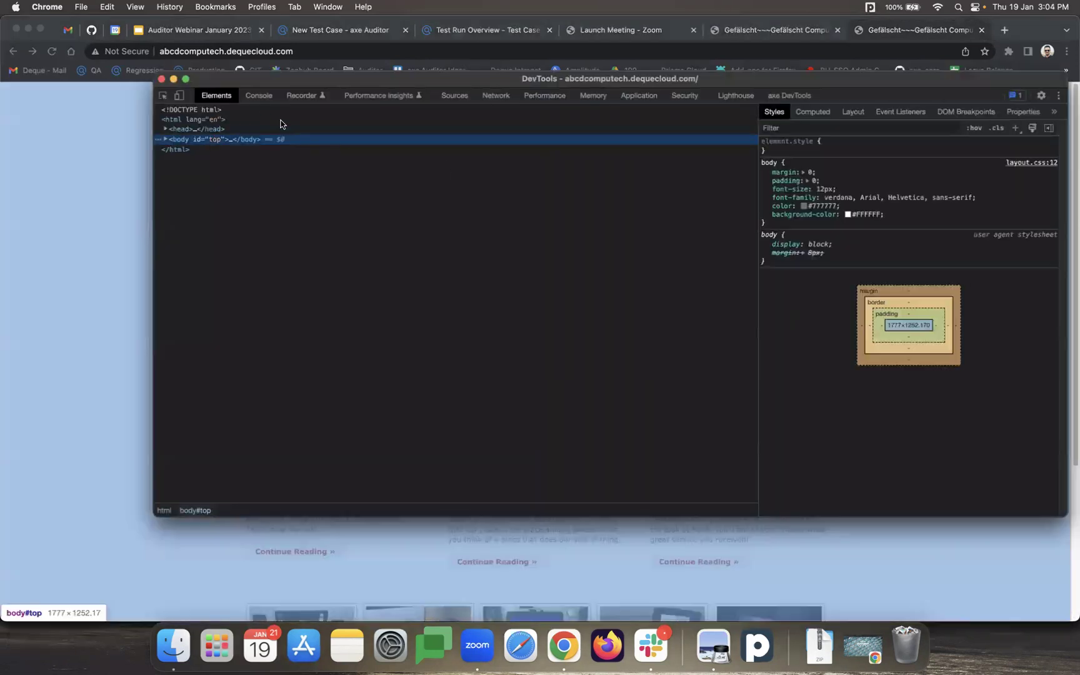
left_click(166, 140)
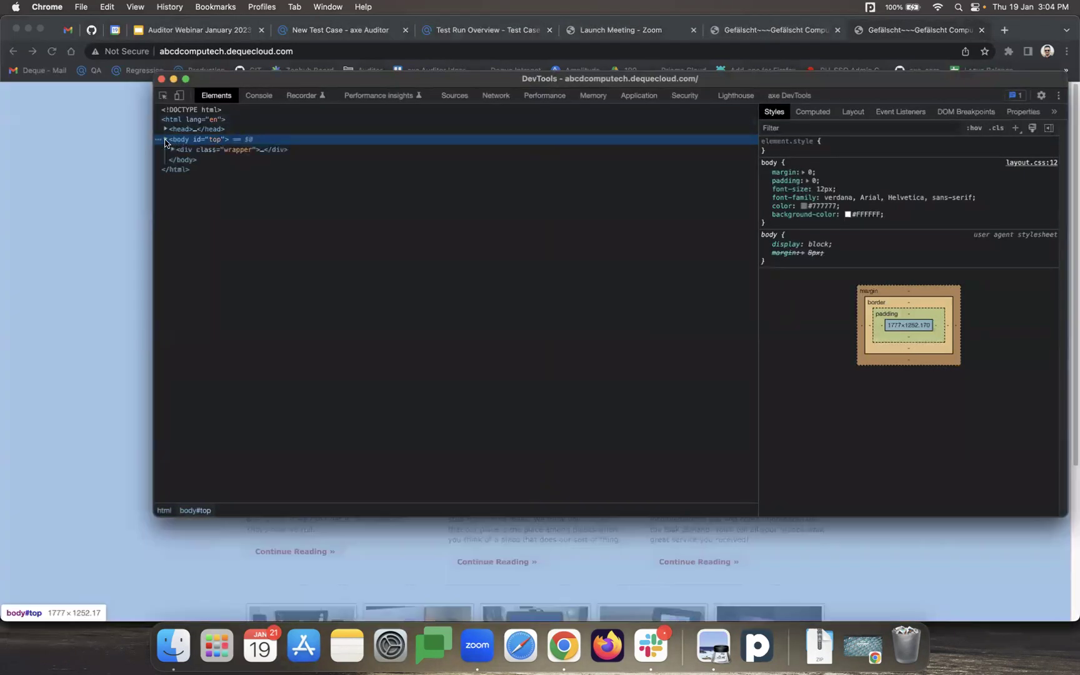
left_click(166, 129)
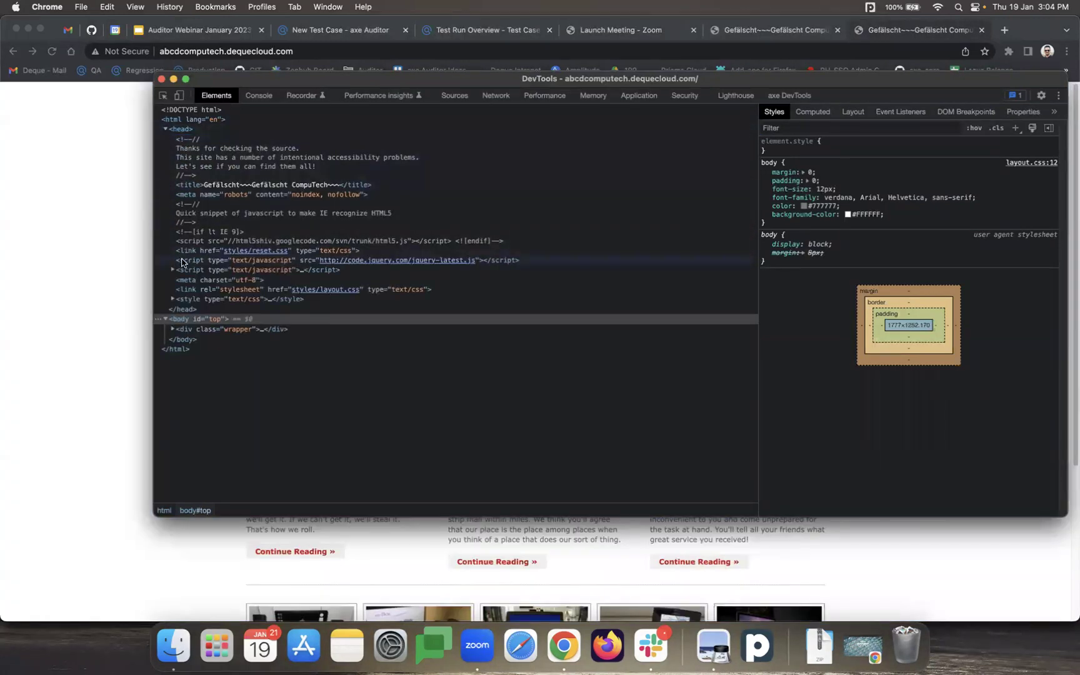
left_click(171, 330)
Step: Copy the CSS selector of the header div and close the developer tools
left_click(238, 343)
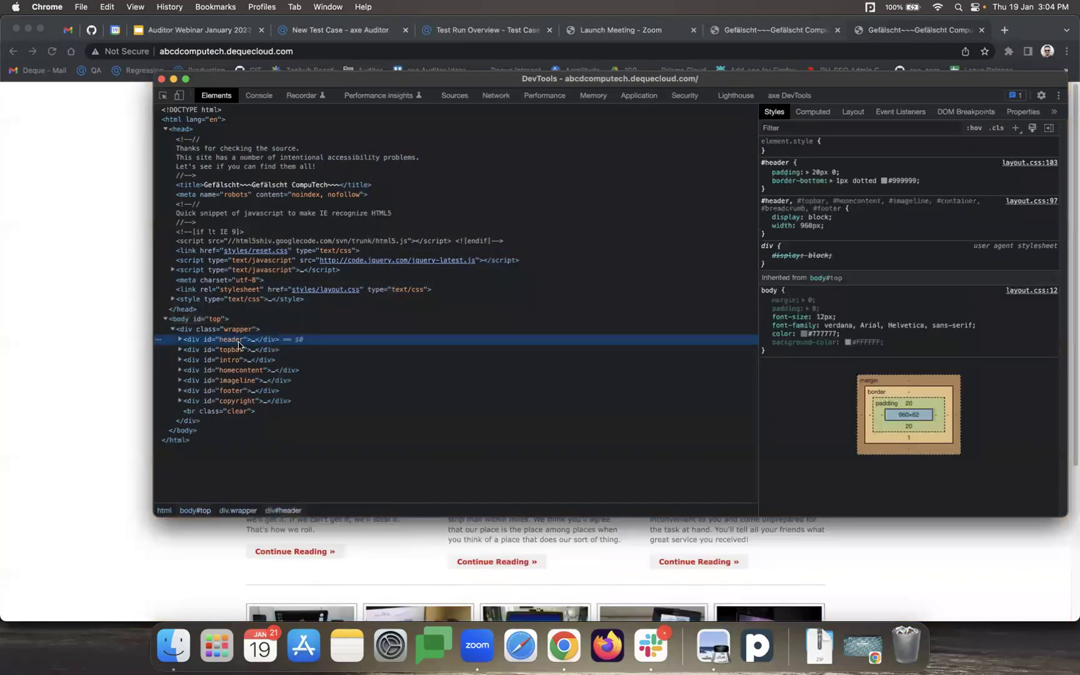
right_click(227, 341)
mouse_move(281, 433)
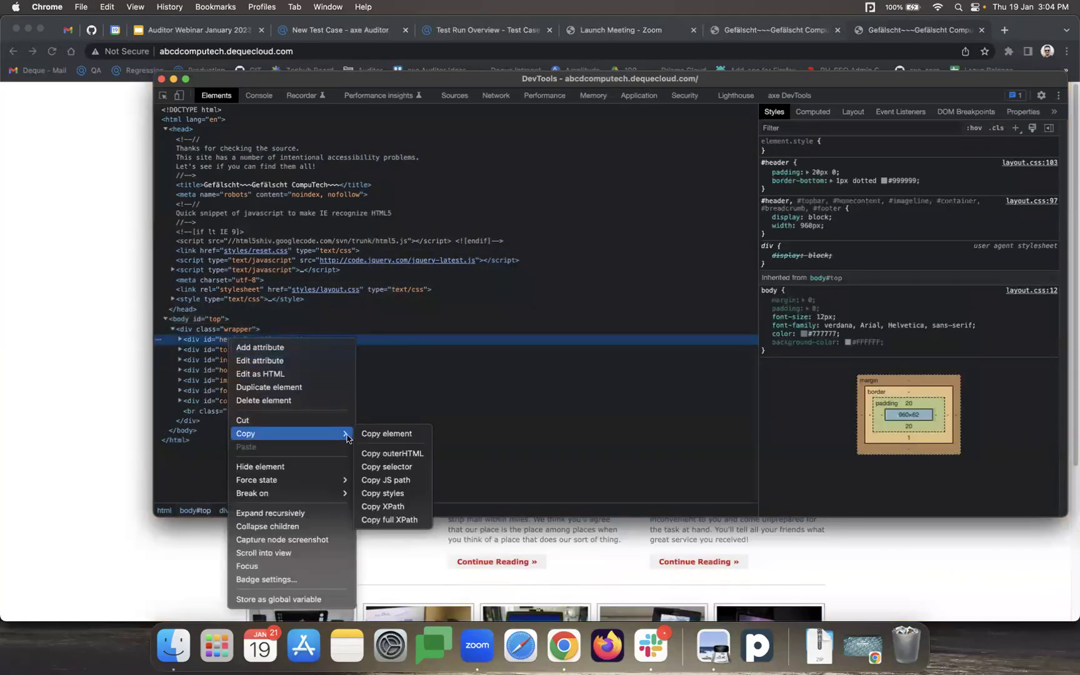
left_click(389, 467)
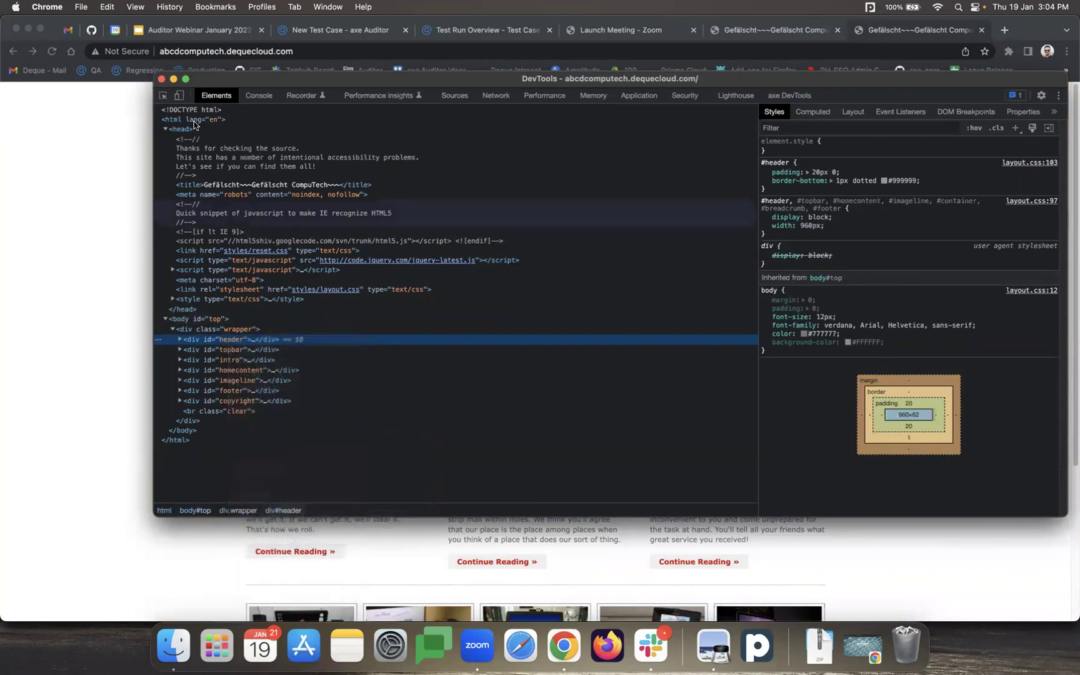
left_click(161, 79)
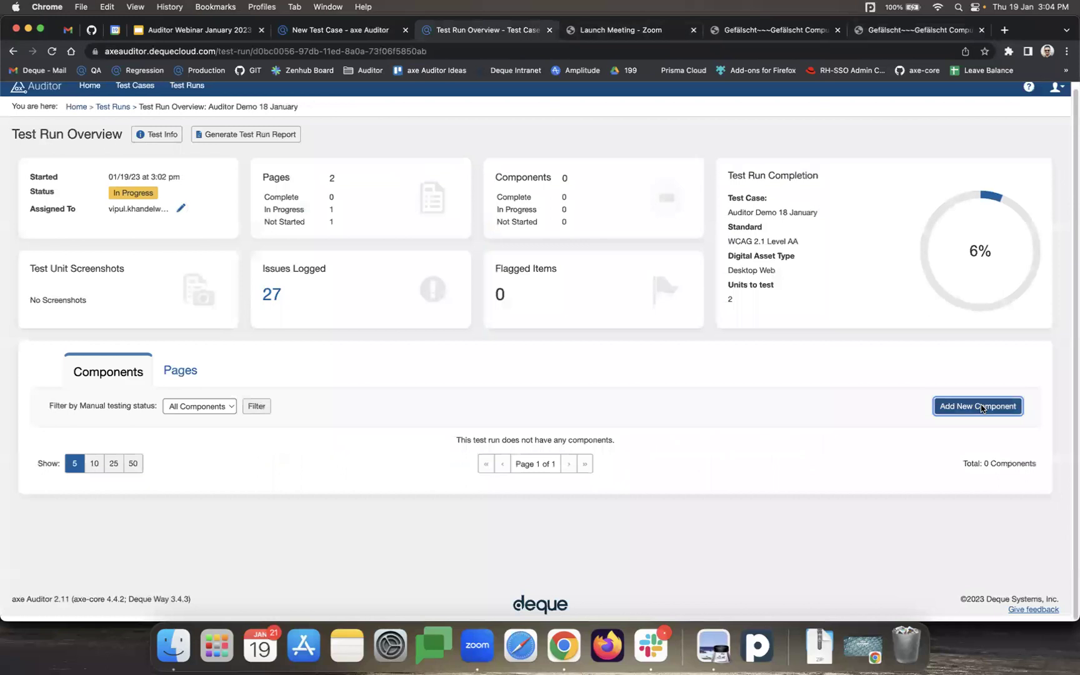
Step: Switch back to axe Auditor and start a new test run component named Header with the selector #header
left_click(967, 405)
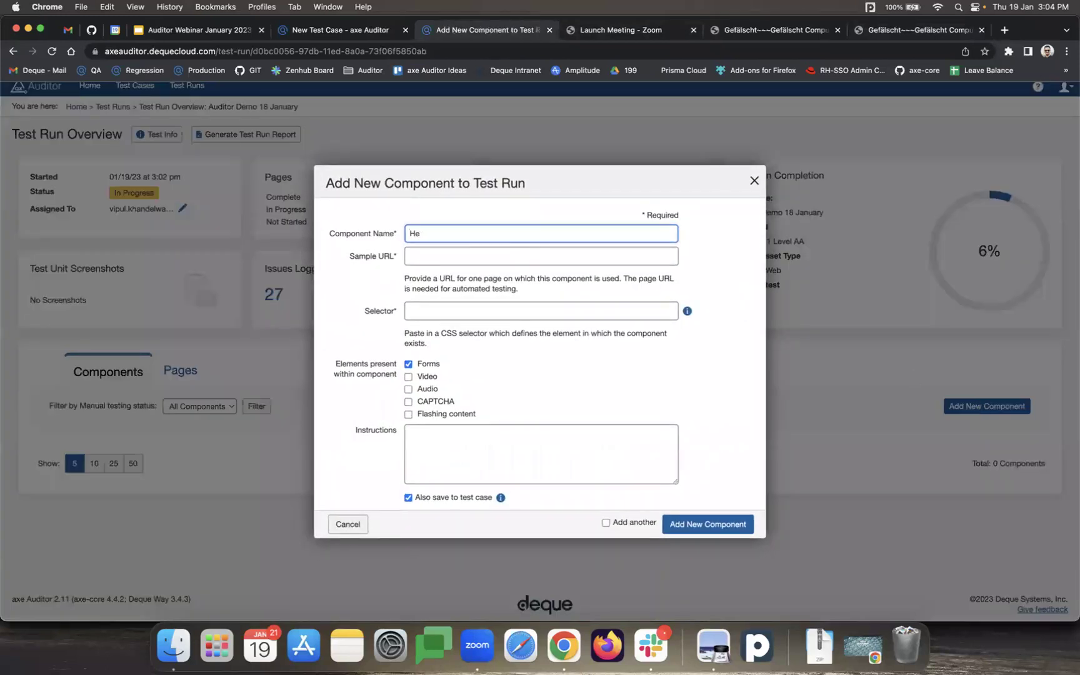
type("Header")
left_click(508, 257)
left_click(428, 312)
type("#header")
key("super+9")
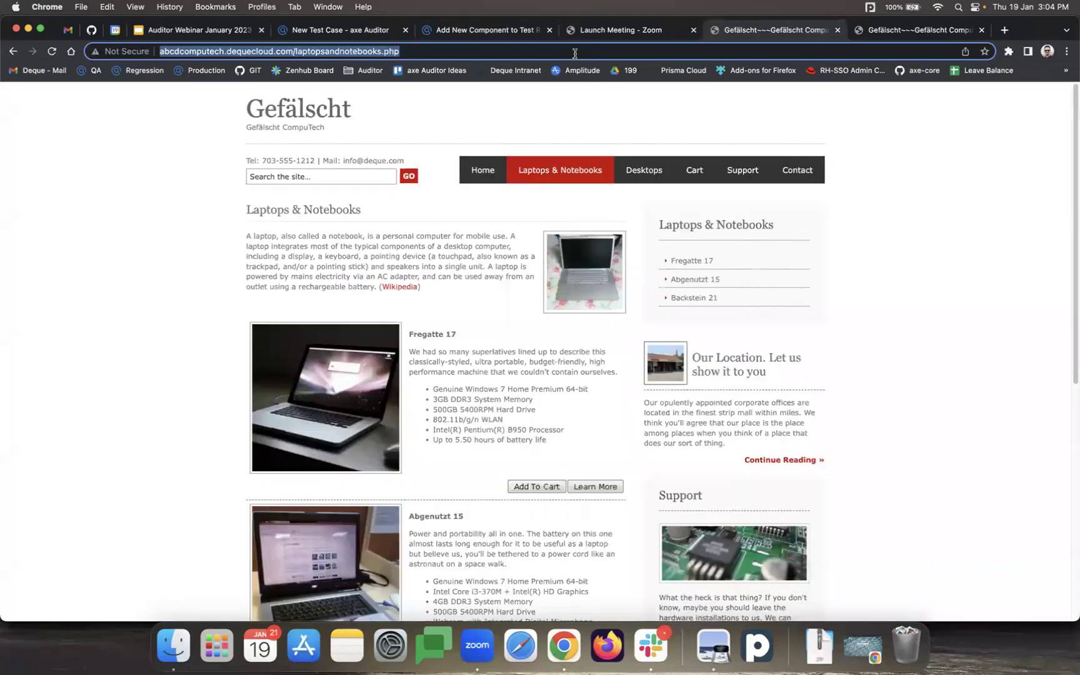
left_click(96, 197)
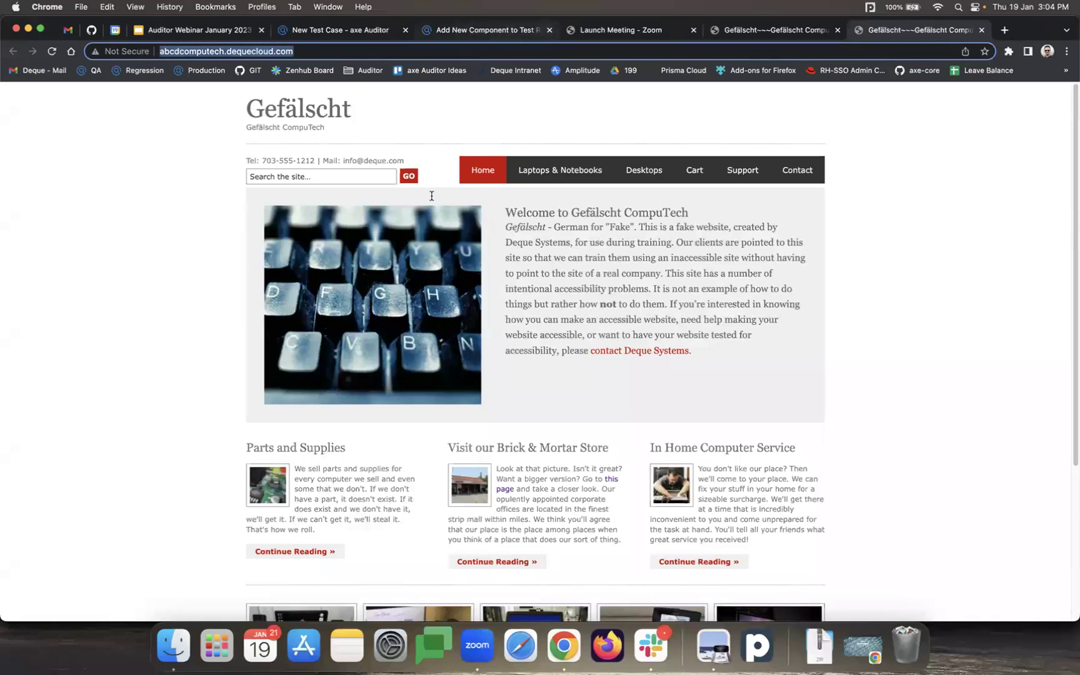
key("super+6")
left_click(451, 252)
key("super+v")
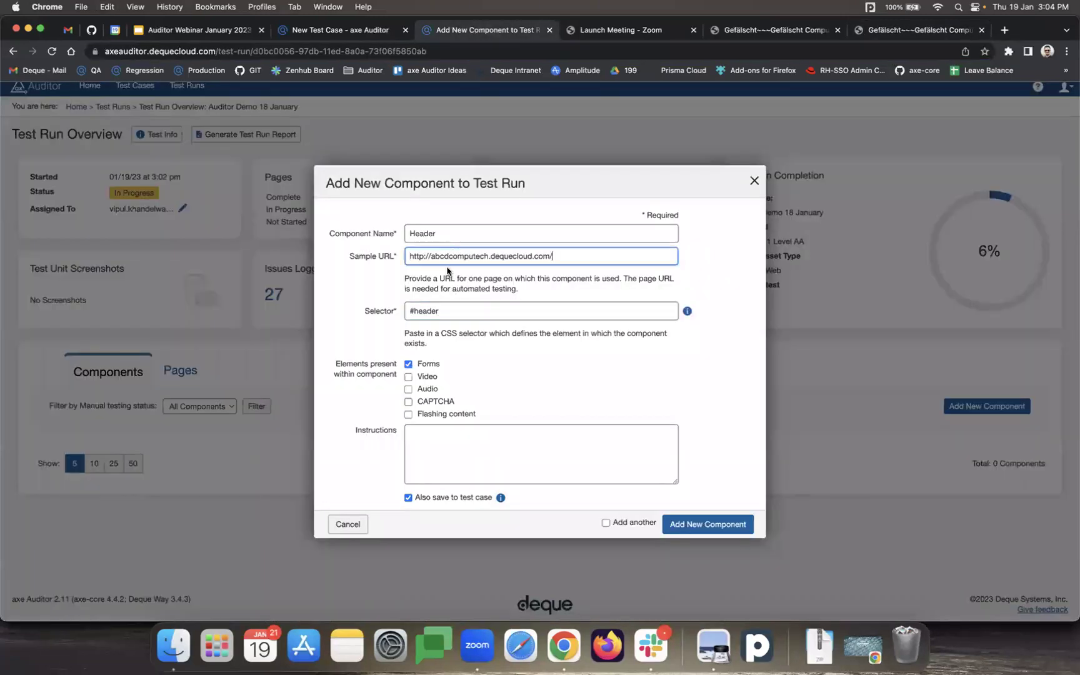
left_click(716, 528)
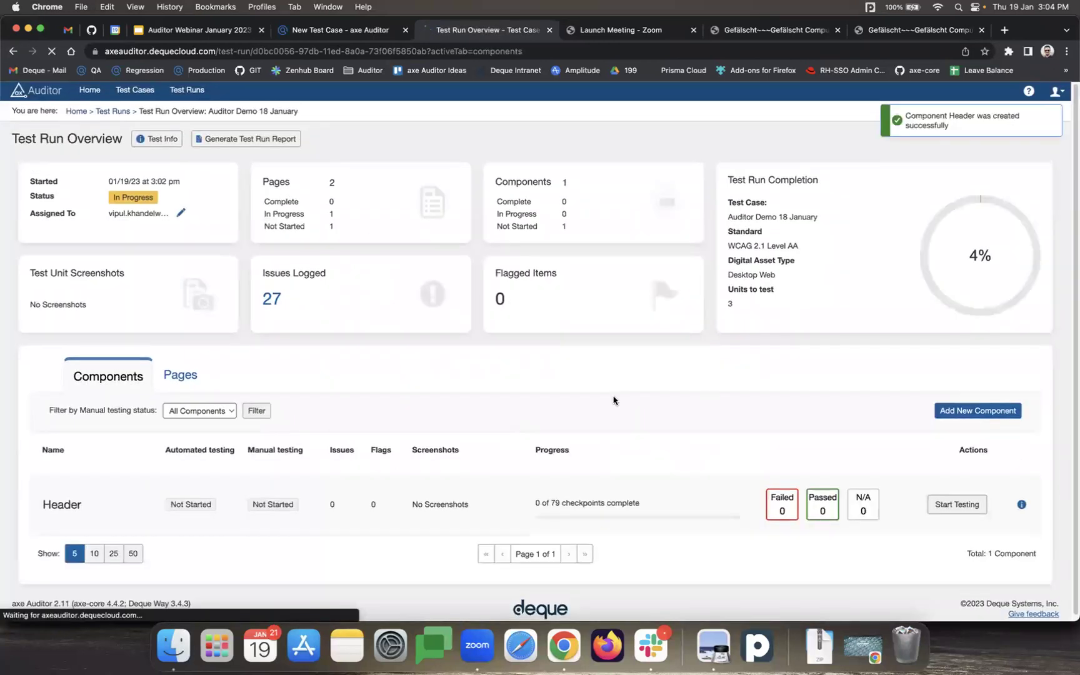
left_click(987, 406)
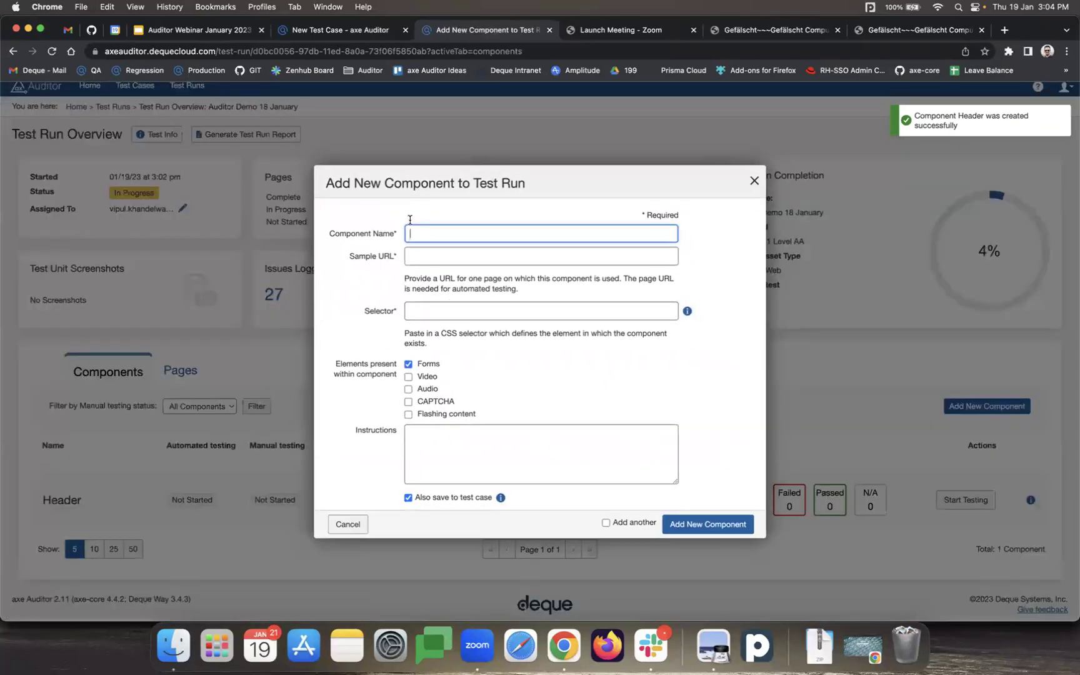
type("Footer")
left_click(416, 257)
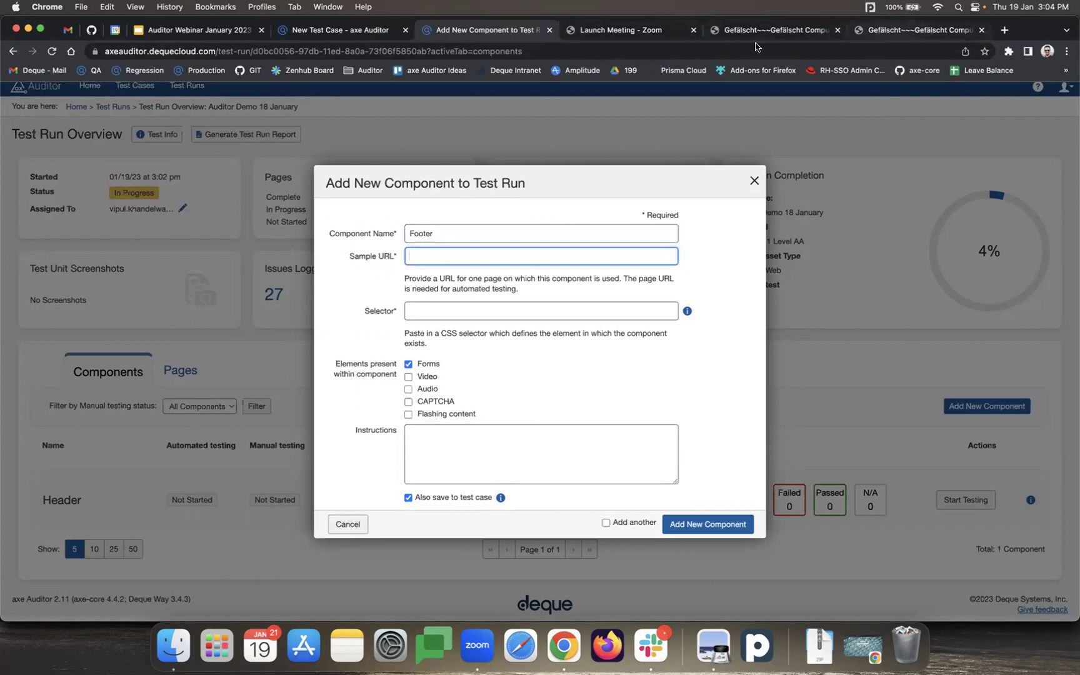
key("super+9")
left_click(490, 31)
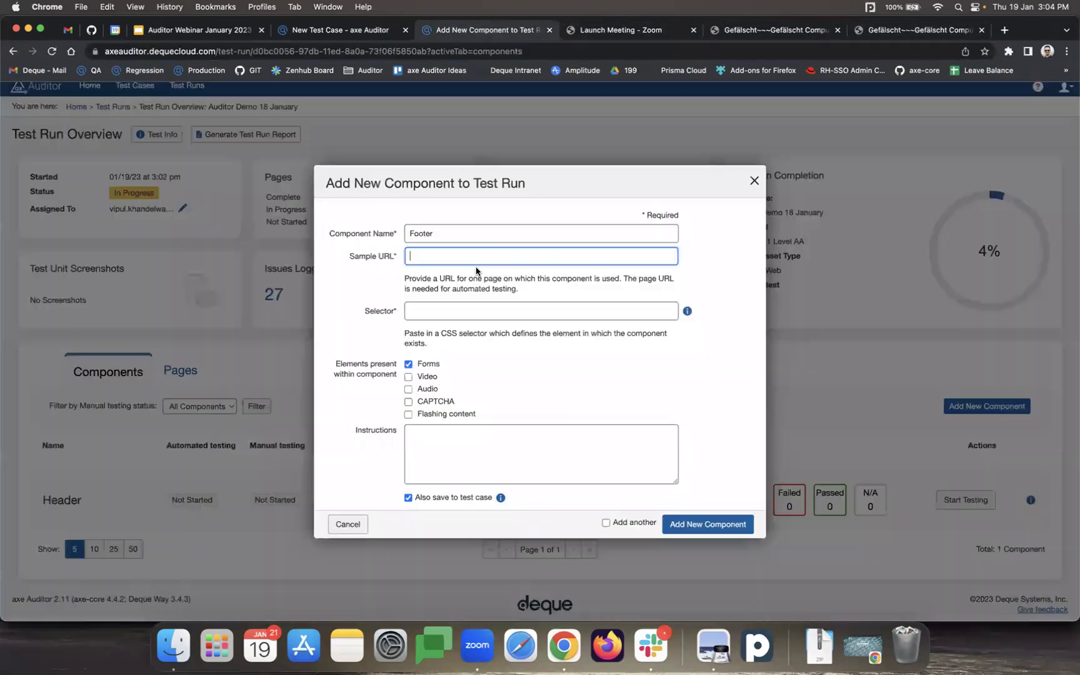
key("super+v")
left_click(439, 312)
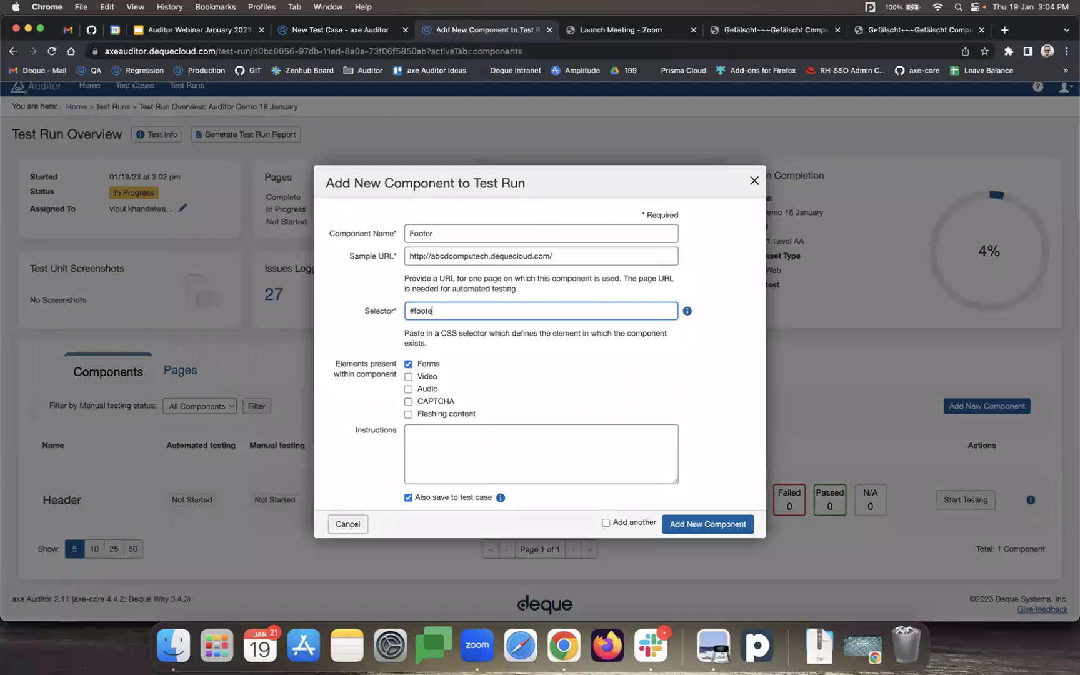
left_click(720, 526)
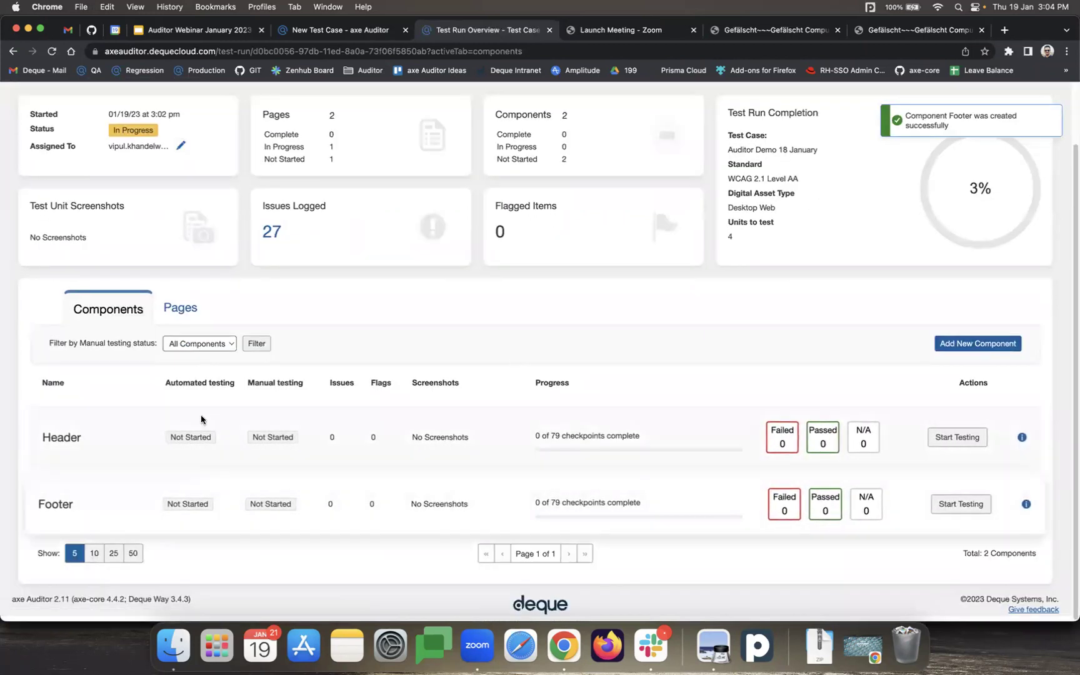
Step: Resume testing the Home Page from the test run's pages and look over its common components and checkpoints
left_click(184, 310)
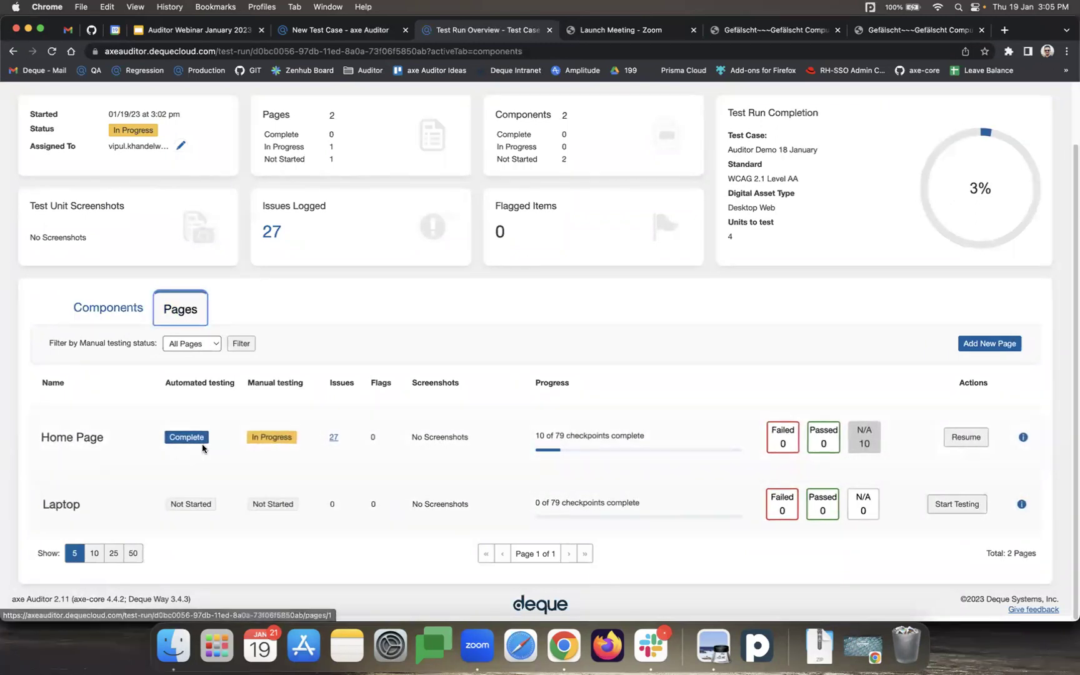
left_click(969, 437)
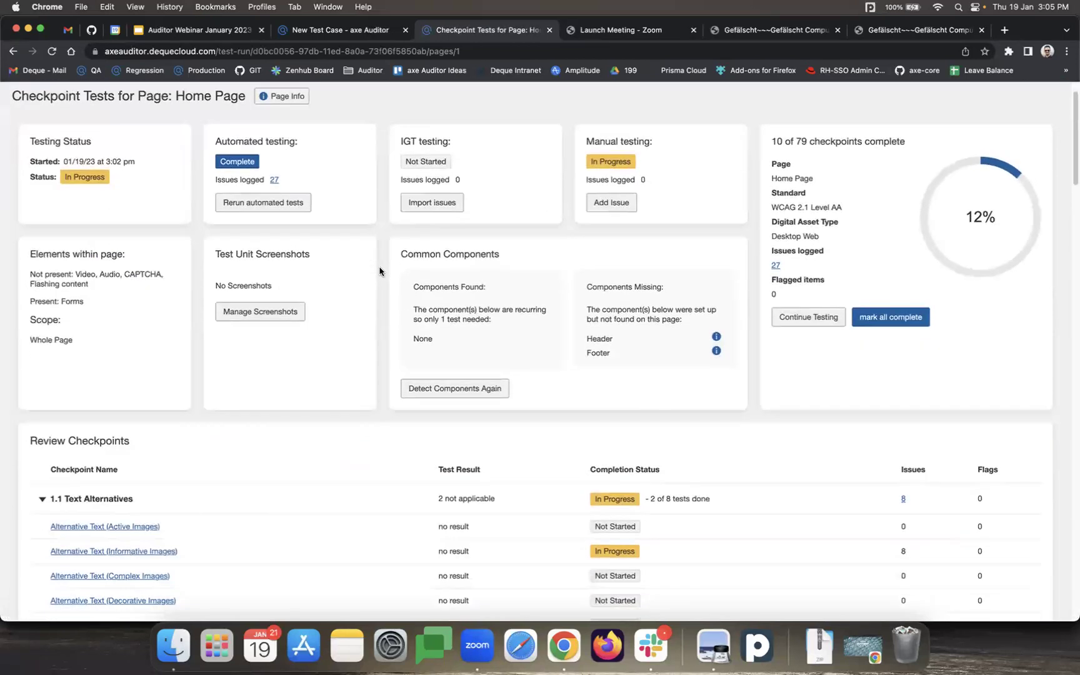
scroll(379, 271, "down", 8)
scroll(380, 271, "up", 8)
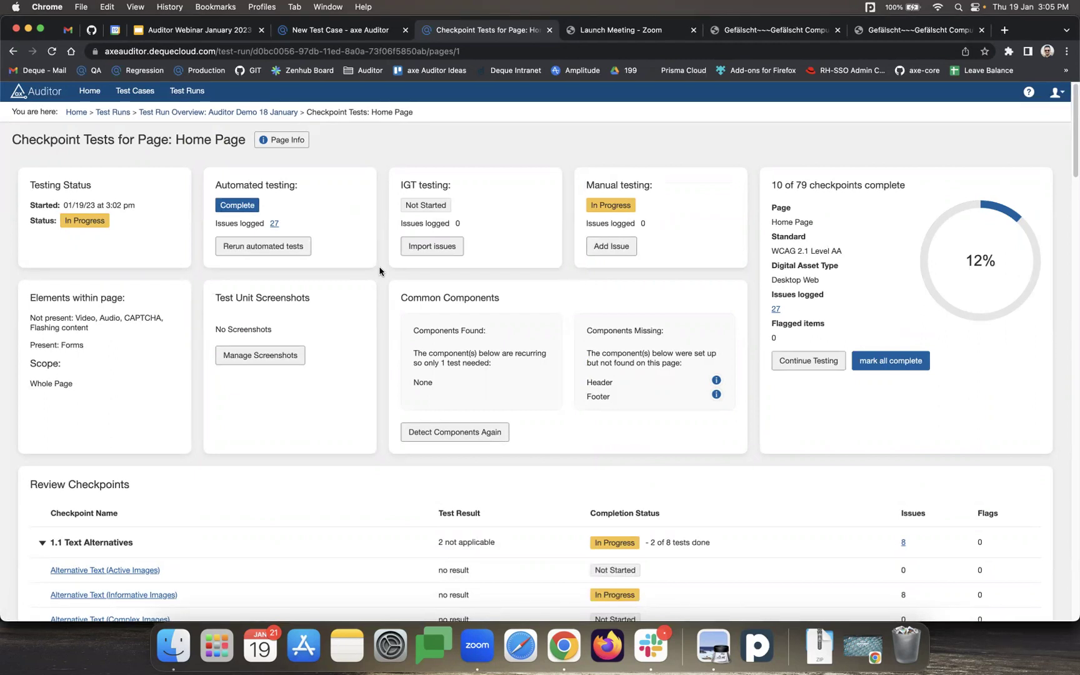
Step: Rerun the automated tests for the Home Page, accepting the deletion of the existing automated results
left_click(247, 247)
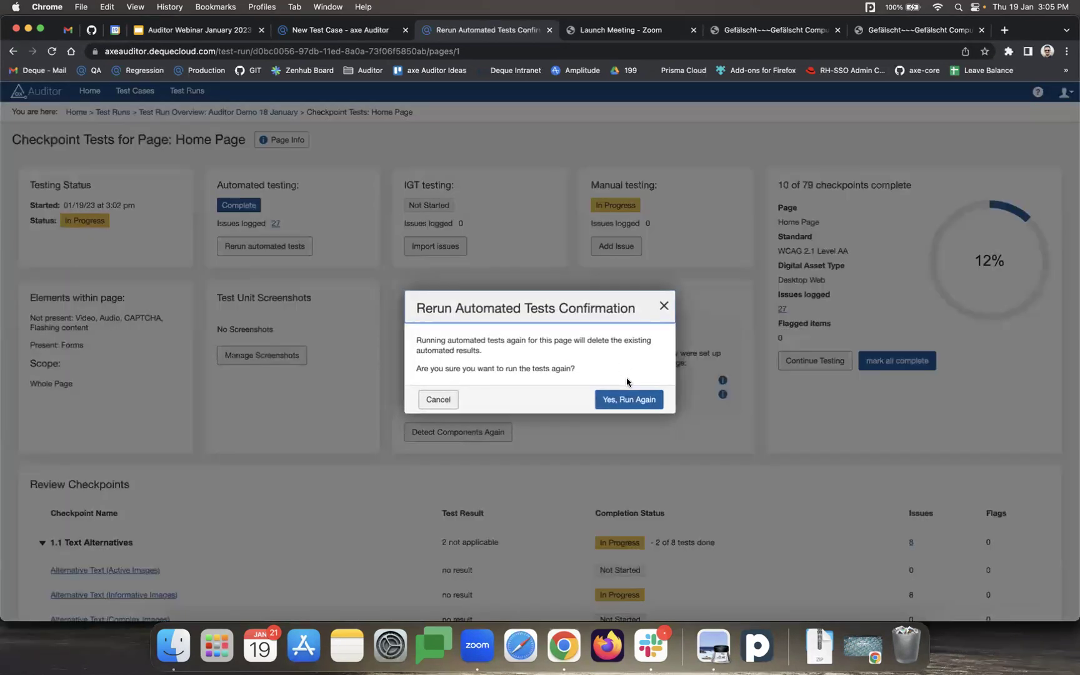
left_click(607, 406)
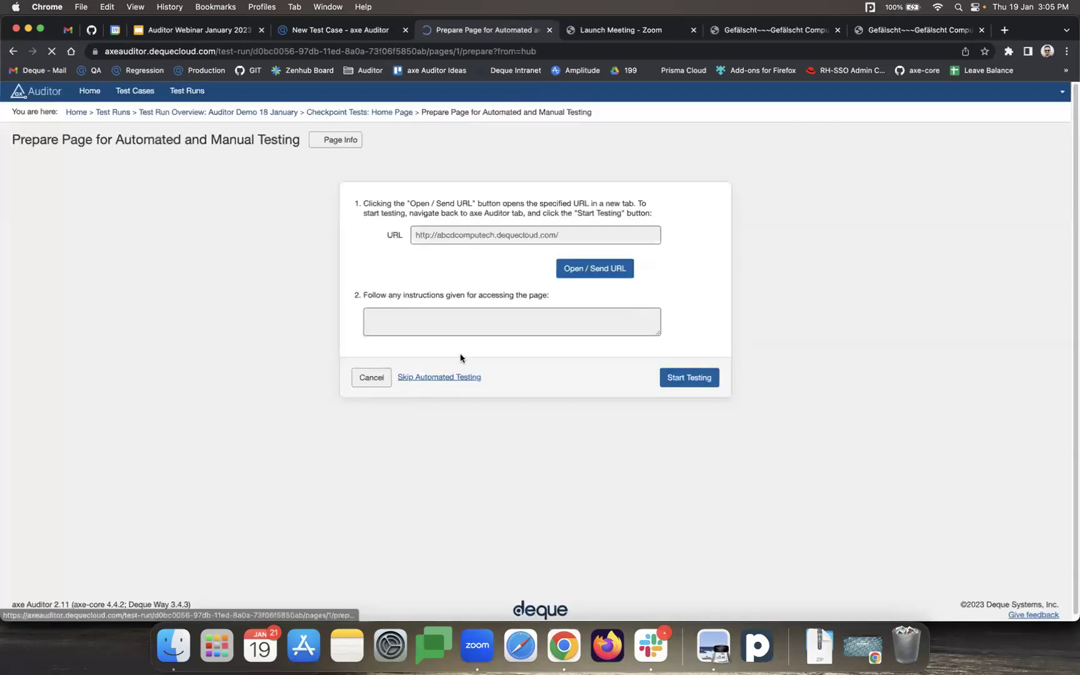
left_click(688, 380)
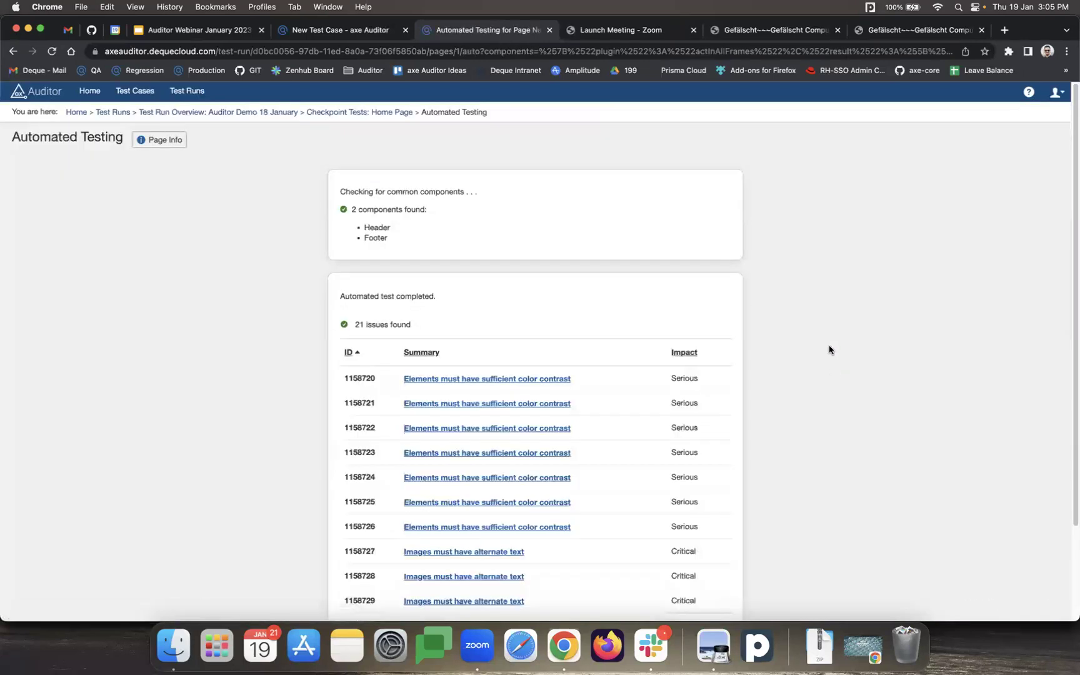
Step: Examine the rerun's results, covering the common components detected and the list of logged issues
scroll(809, 347, "down", 1)
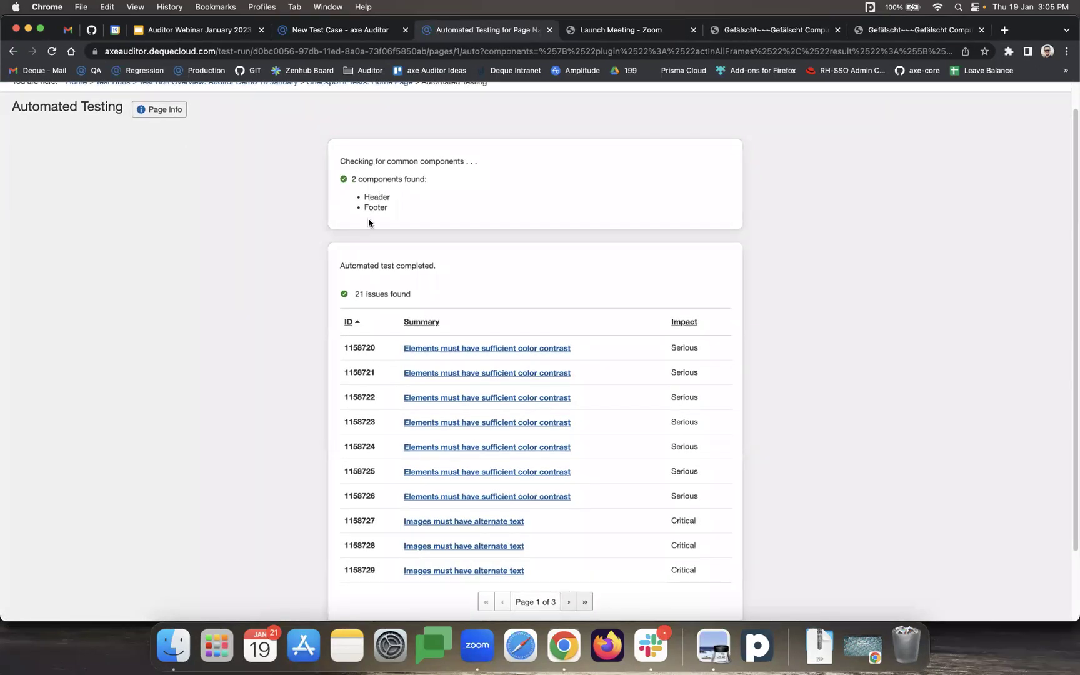
scroll(354, 225, "down", 3)
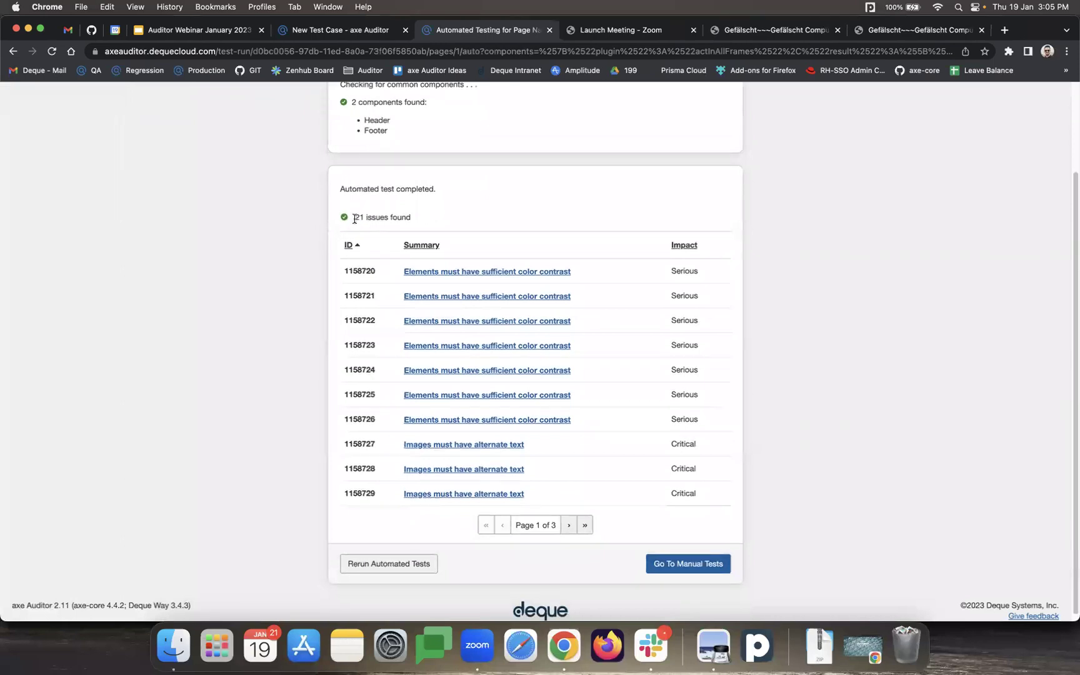
triple_click(399, 213)
left_click(428, 217)
scroll(503, 236, "down", 1)
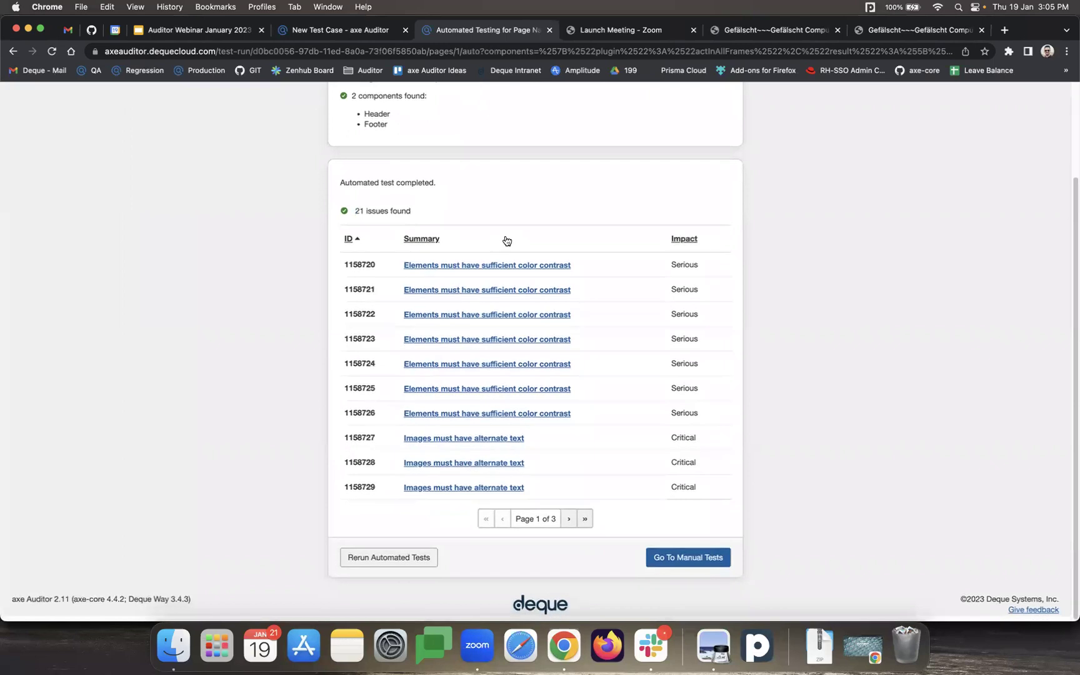
scroll(506, 240, "up", 3)
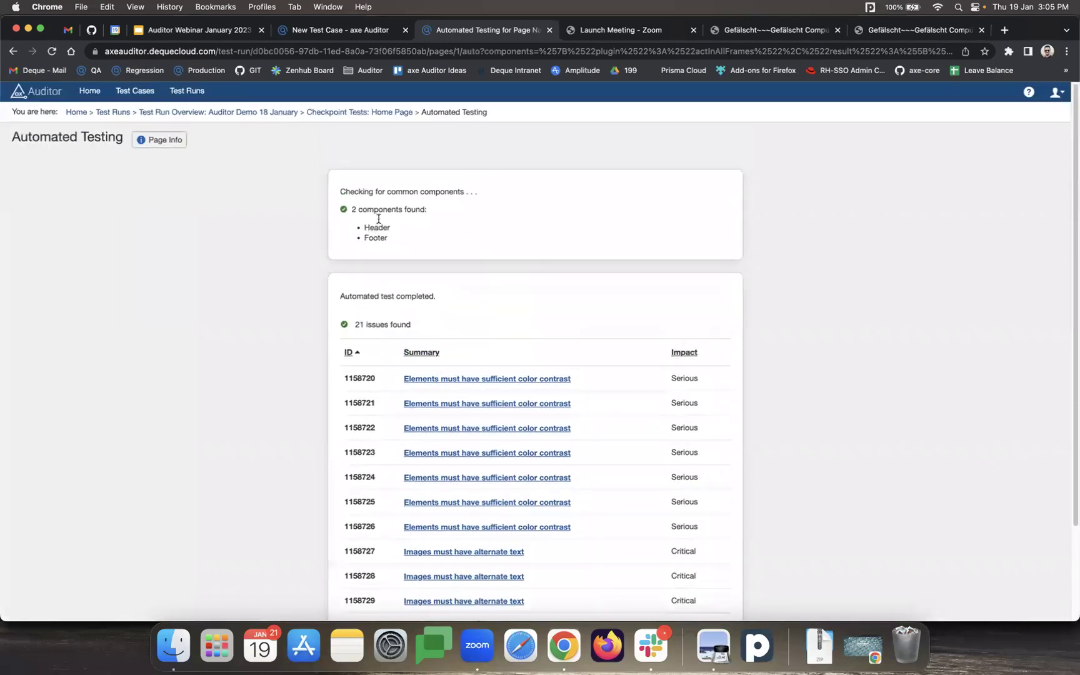
scroll(382, 211, "down", 3)
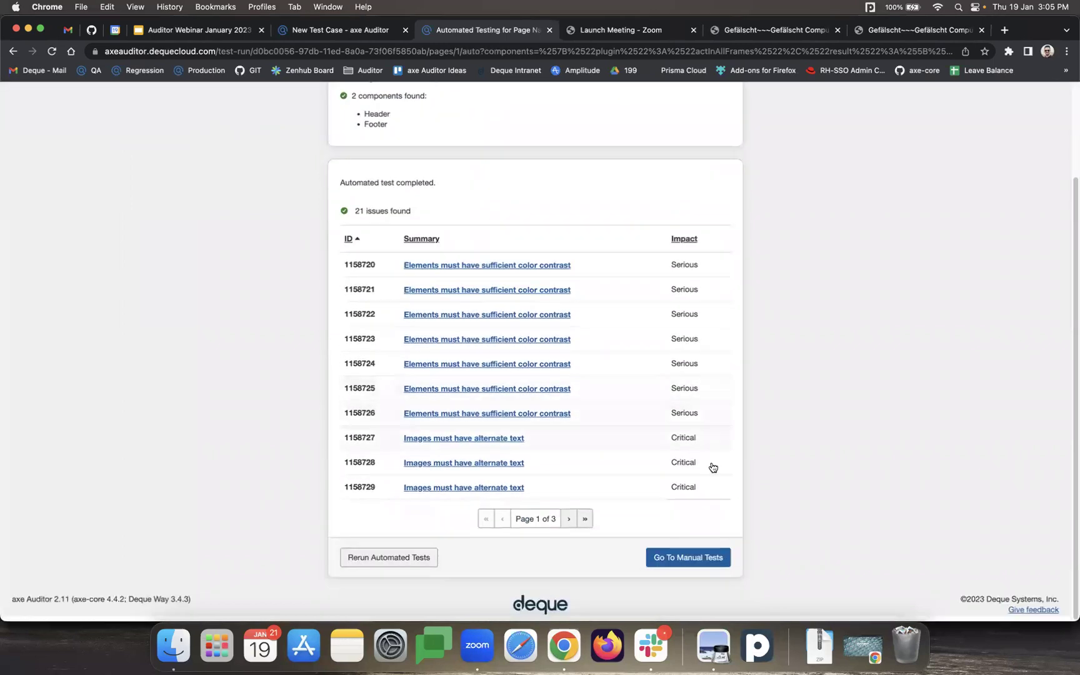
Step: Continue to the Home Page's manual tests and look over its testing summary and list of checkpoints
left_click(688, 557)
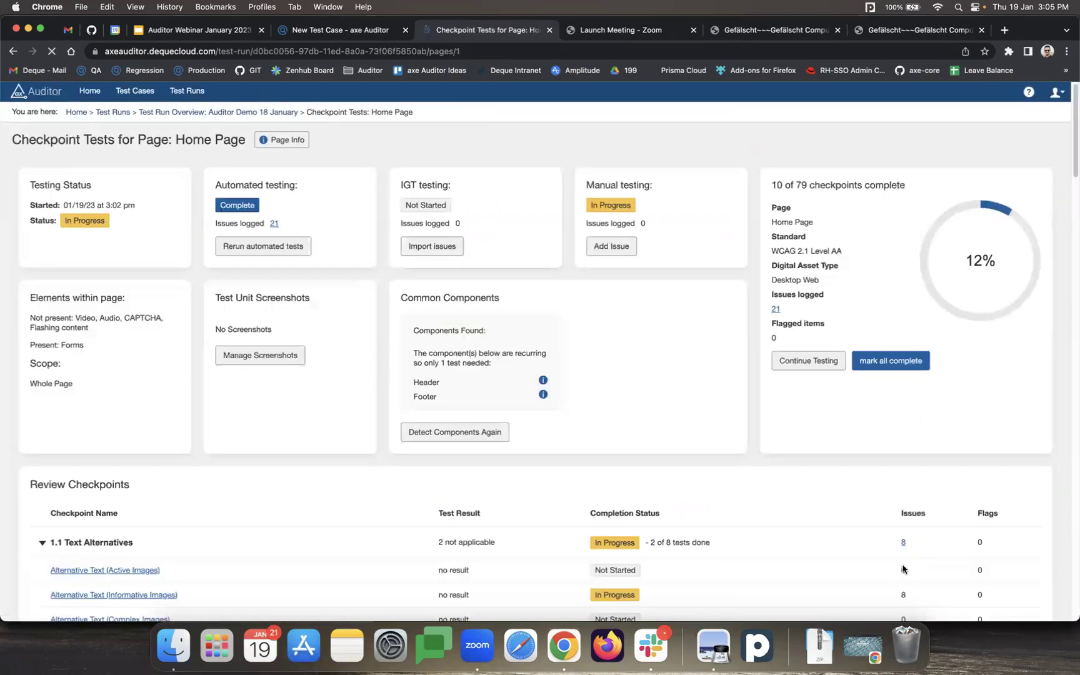
scroll(498, 359, "down", 3)
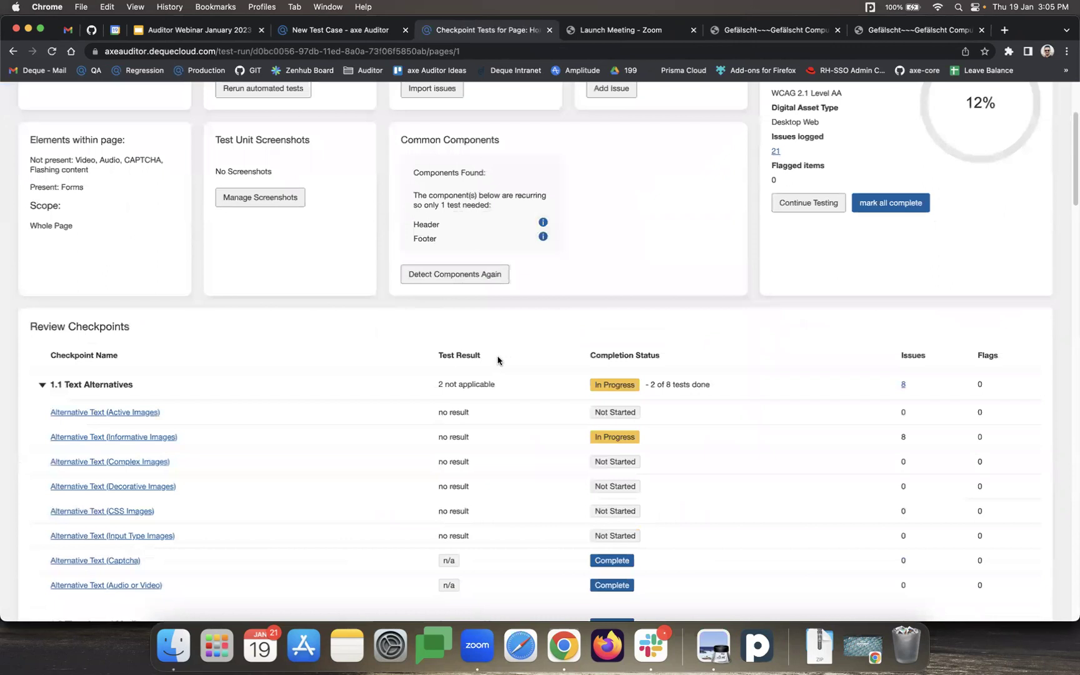
scroll(213, 397, "down", 20)
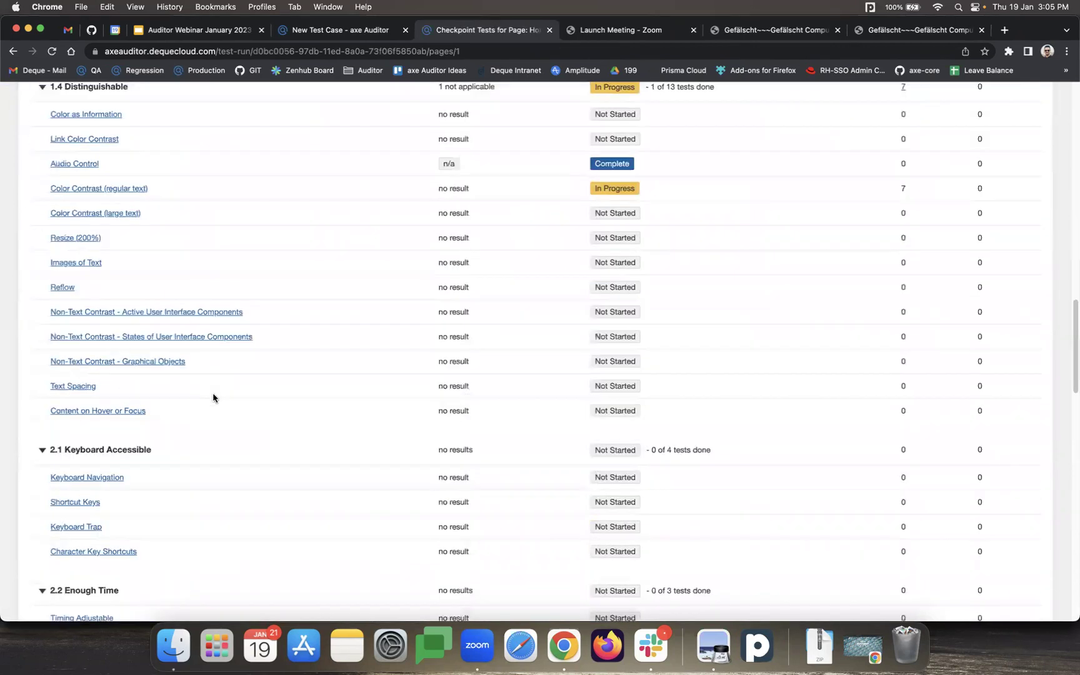
scroll(212, 398, "up", 20)
scroll(212, 397, "up", 10)
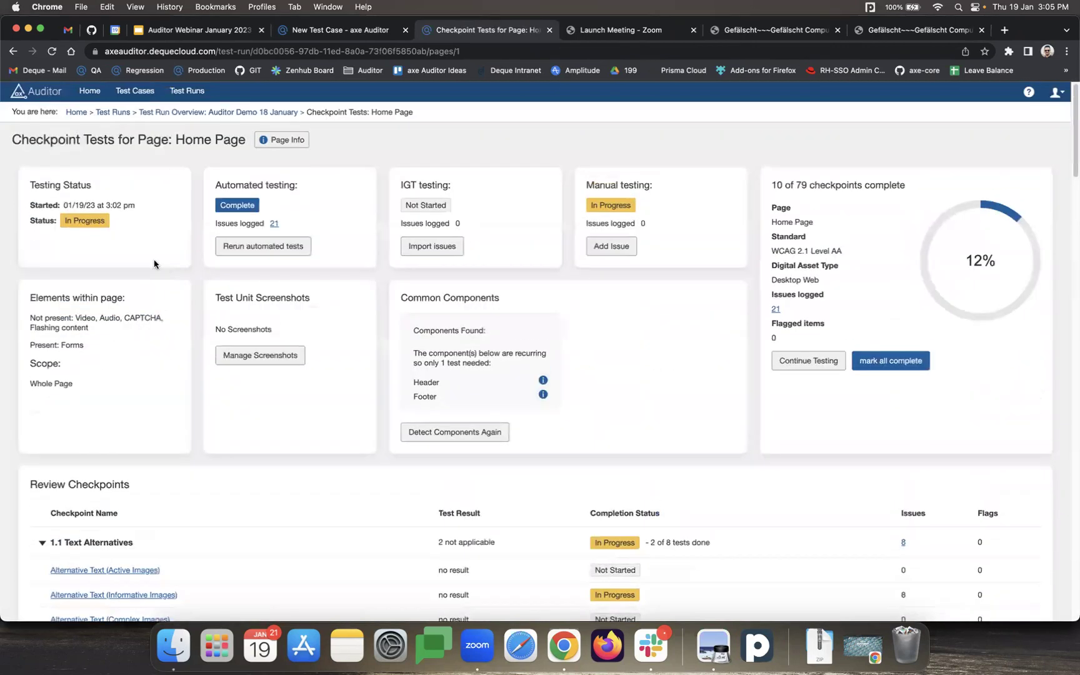
Step: Return to the Auditor Demo 18 January test run overview and review the progress of its components and pages
left_click(244, 112)
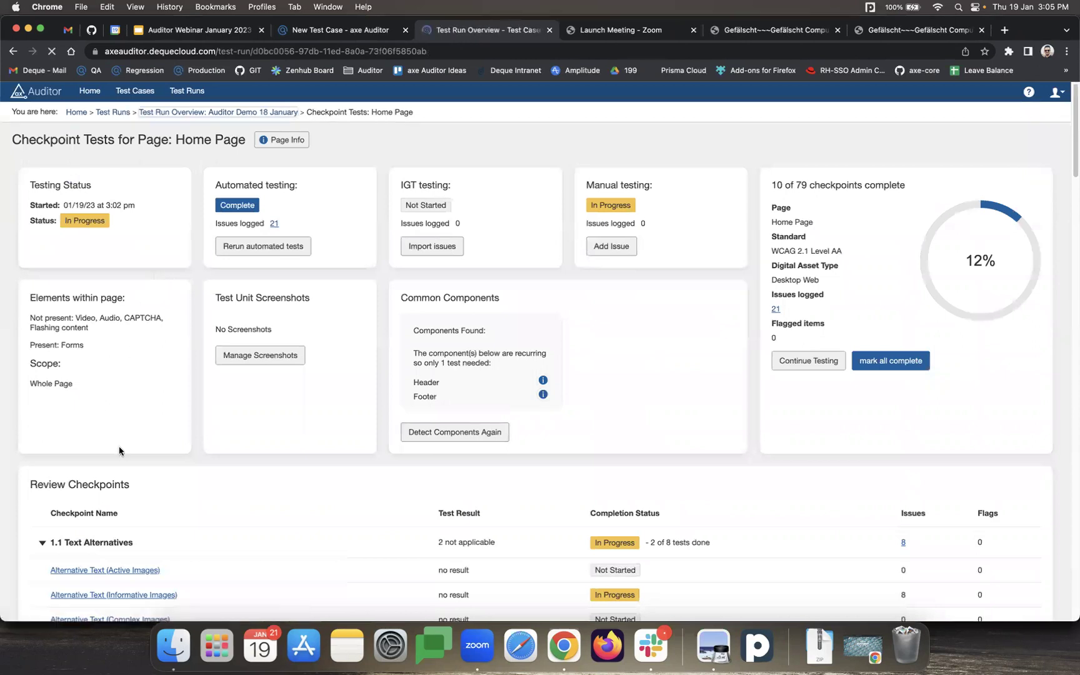
scroll(111, 386, "down", 2)
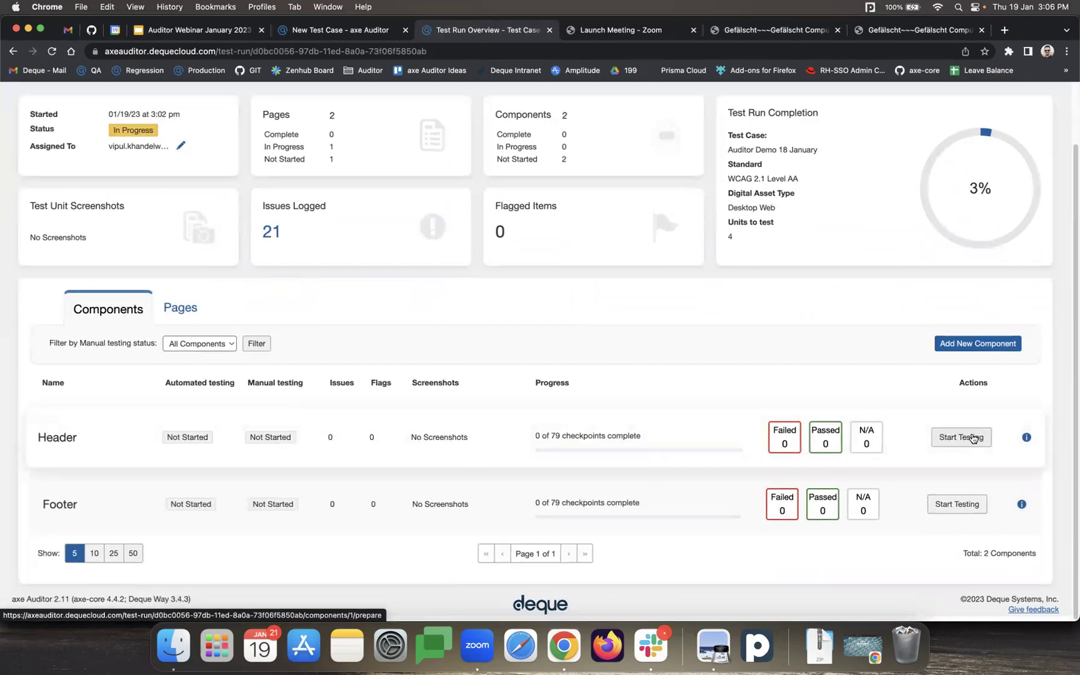
scroll(563, 375, "up", 3)
scroll(313, 325, "down", 3)
left_click(190, 311)
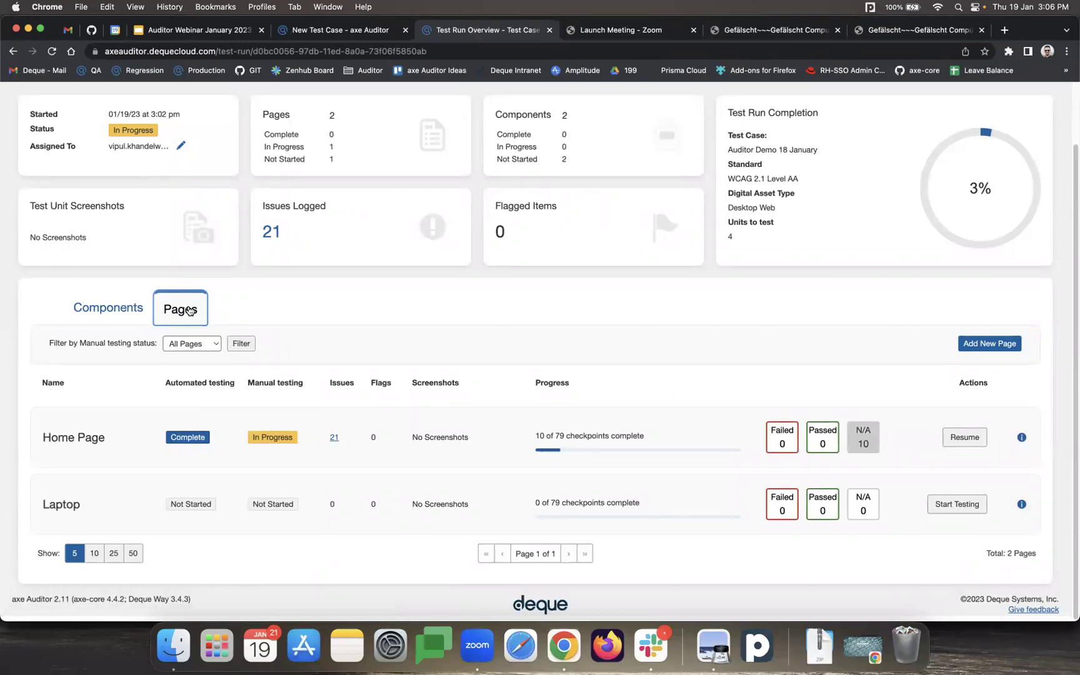
left_click(359, 302)
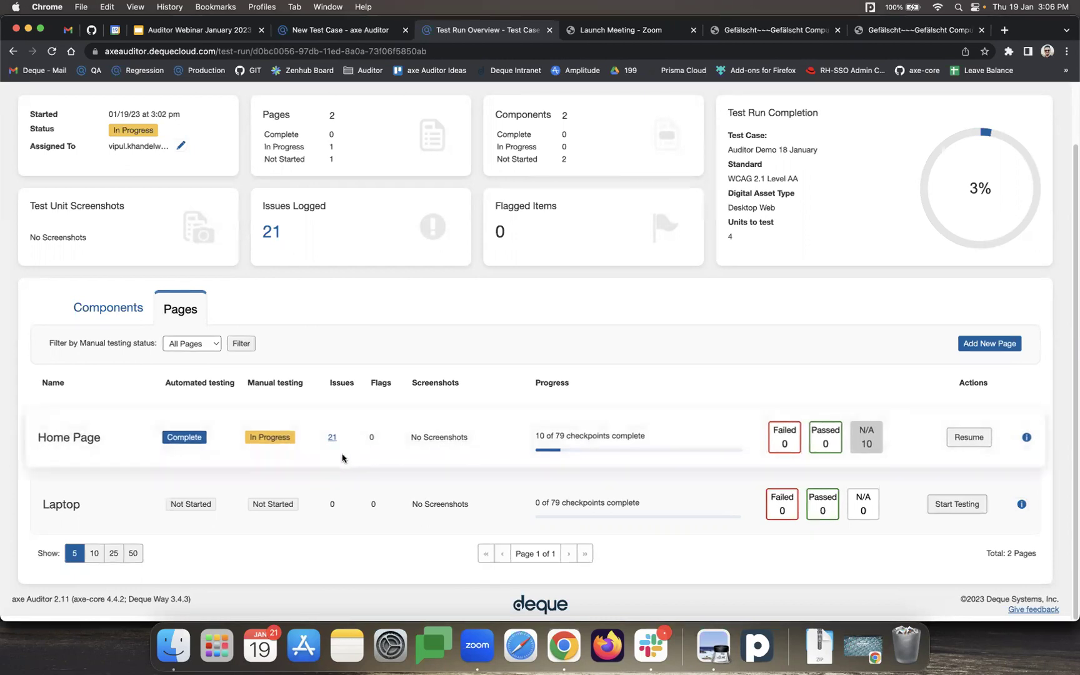
Step: Reopen the Home Page's checkpoint tests and review its elements within page, common components and checkpoint list
left_click(229, 430)
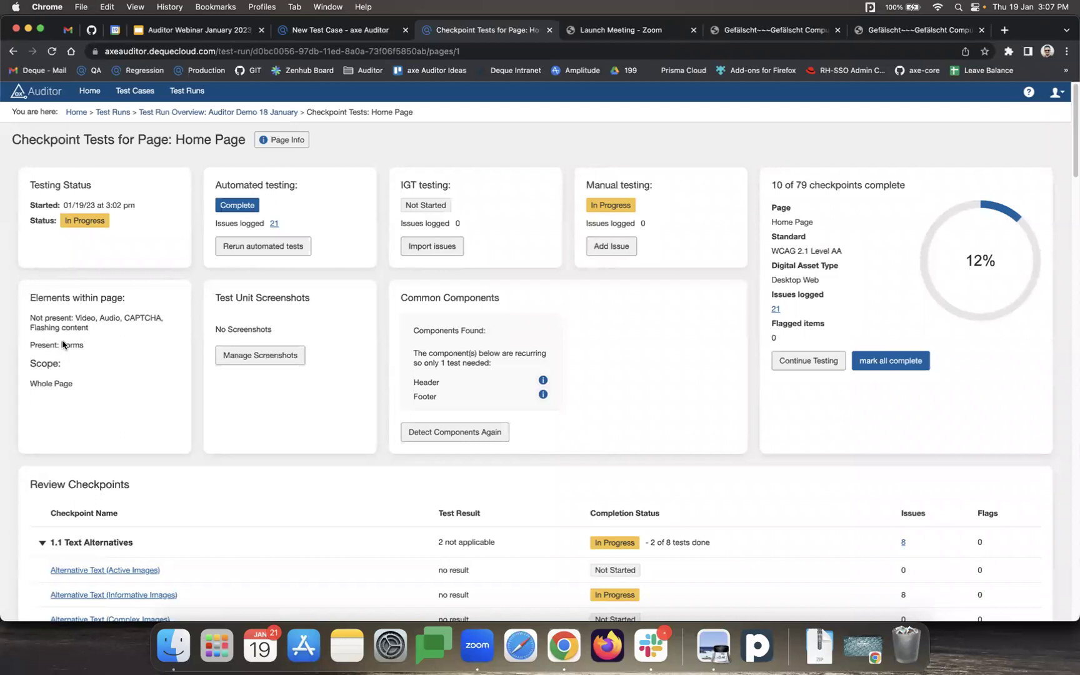
triple_click(95, 329)
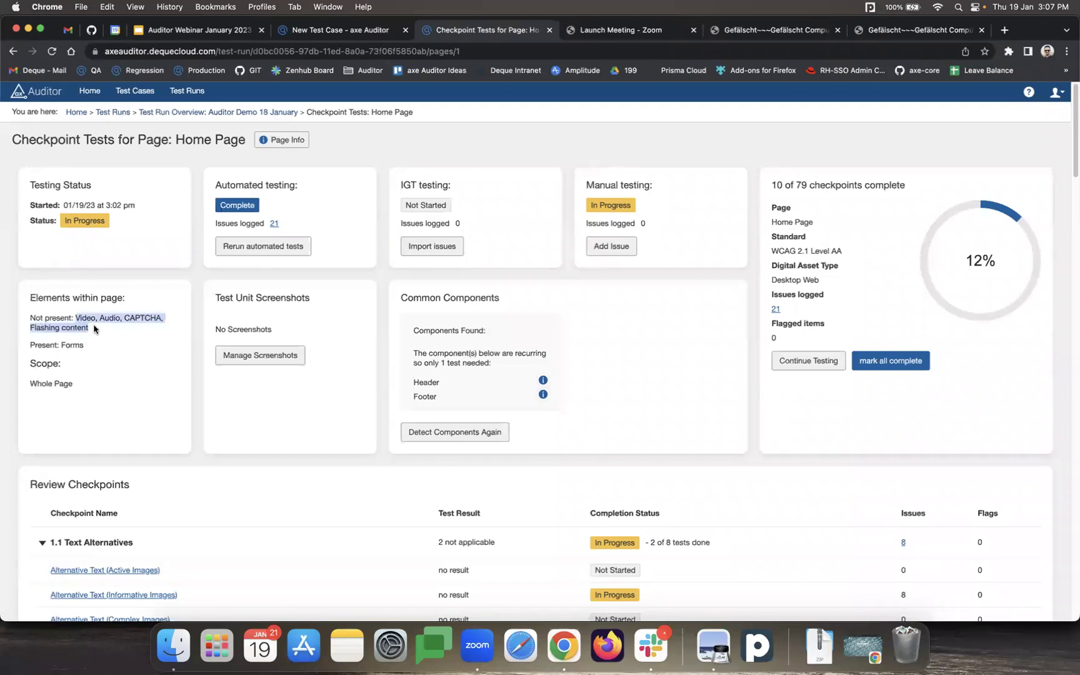
left_click(74, 343)
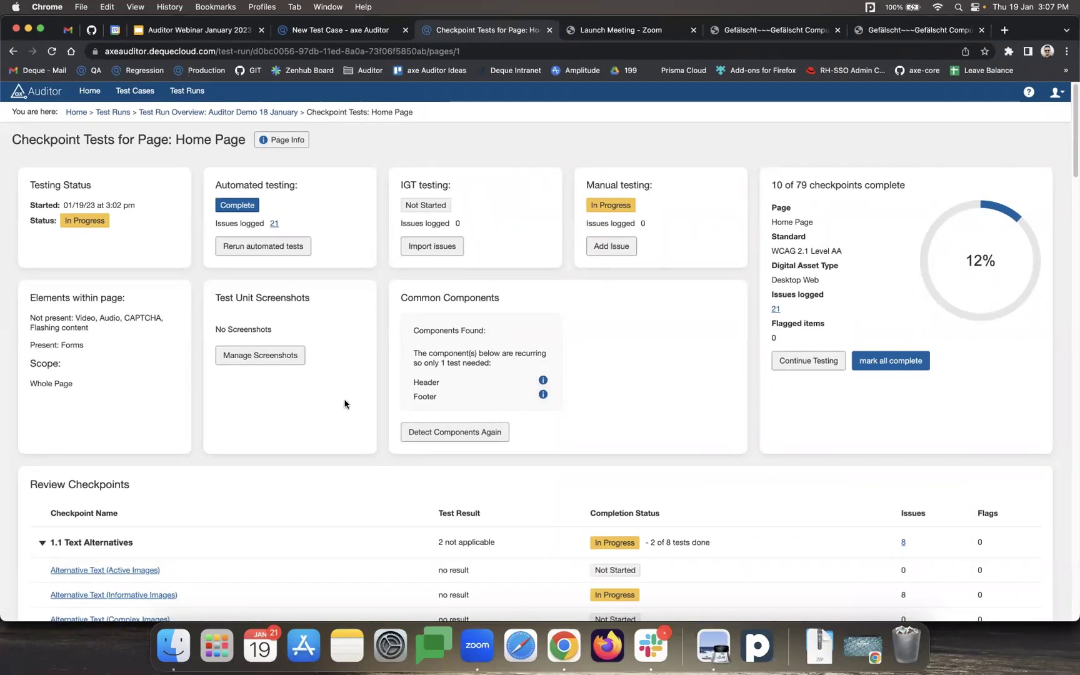
double_click(427, 381)
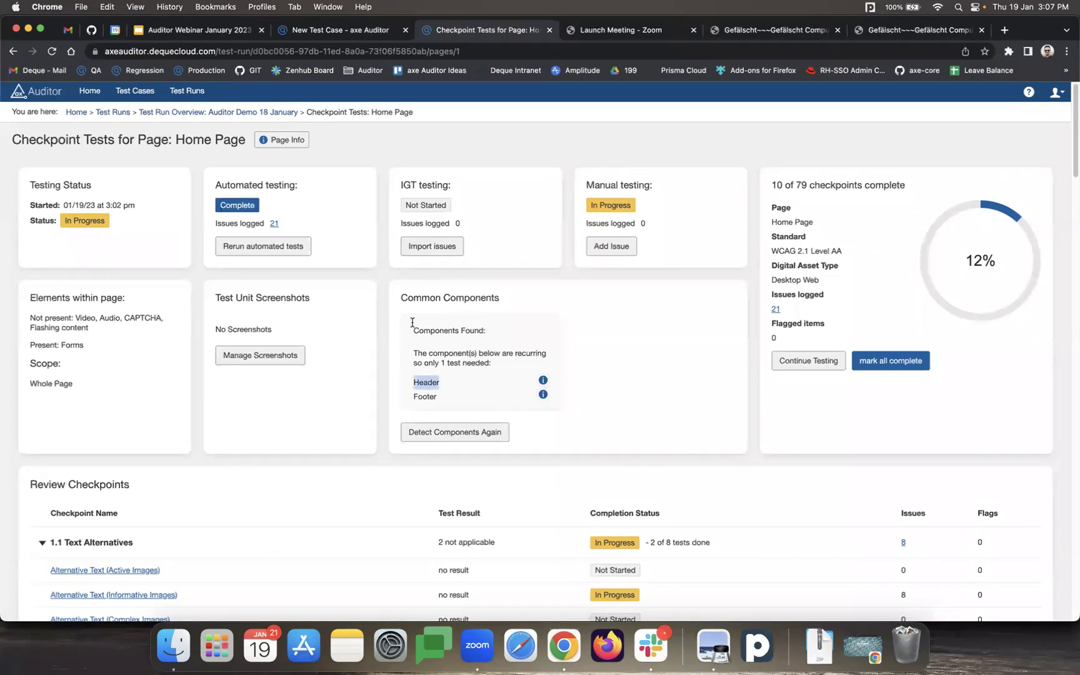
left_click(513, 312)
scroll(612, 404, "down", 5)
scroll(612, 406, "down", 2)
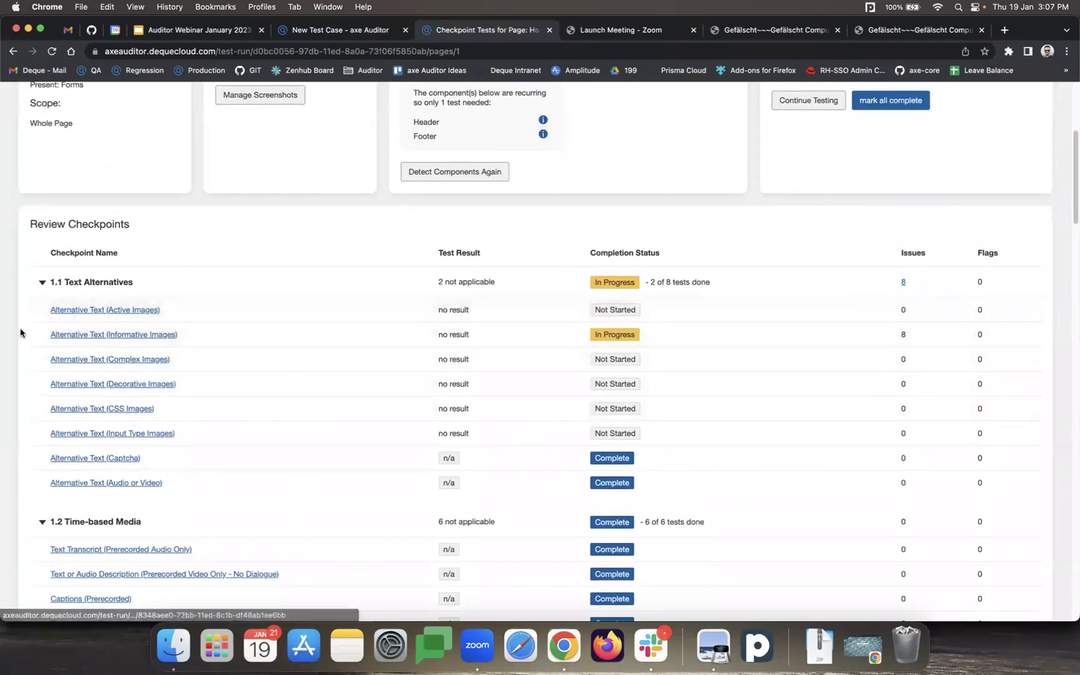
Step: Open the Alternative Text (Active Images) checkpoint under 1.1 Text Alternatives and look over its layout
left_click(90, 311)
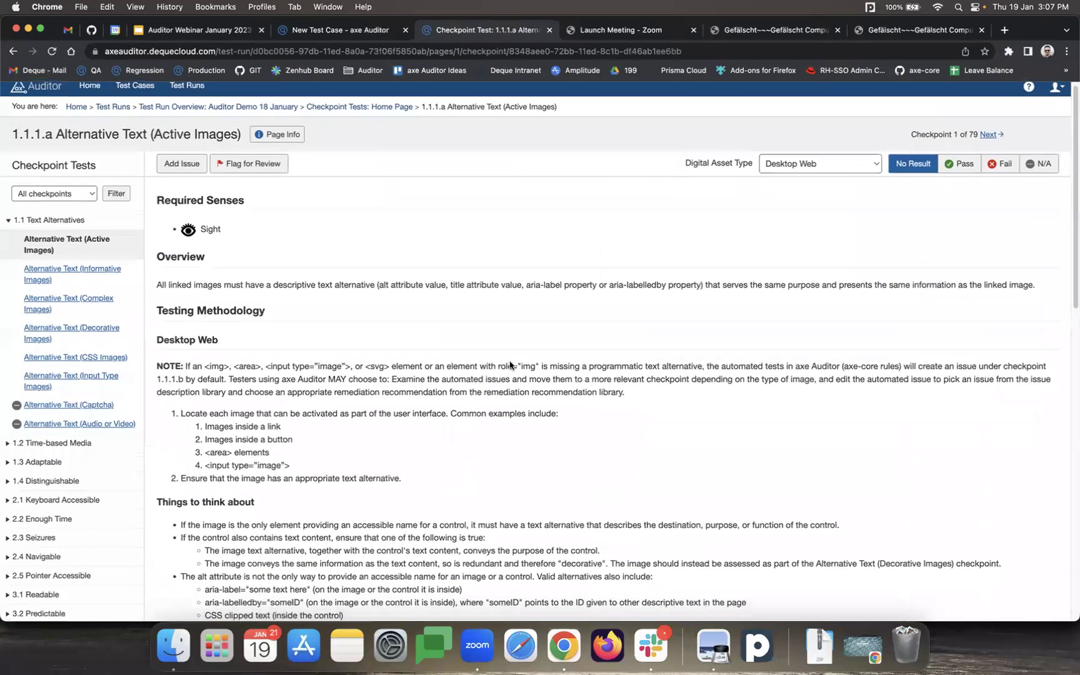
scroll(511, 366, "down", 3)
scroll(510, 366, "up", 3)
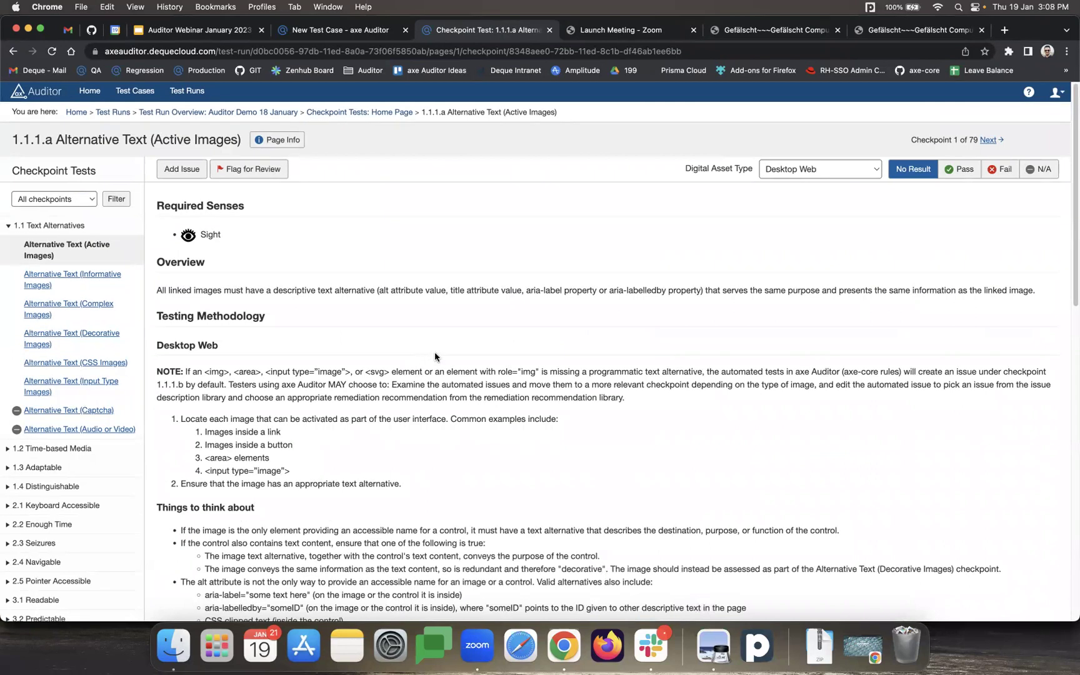
double_click(464, 113)
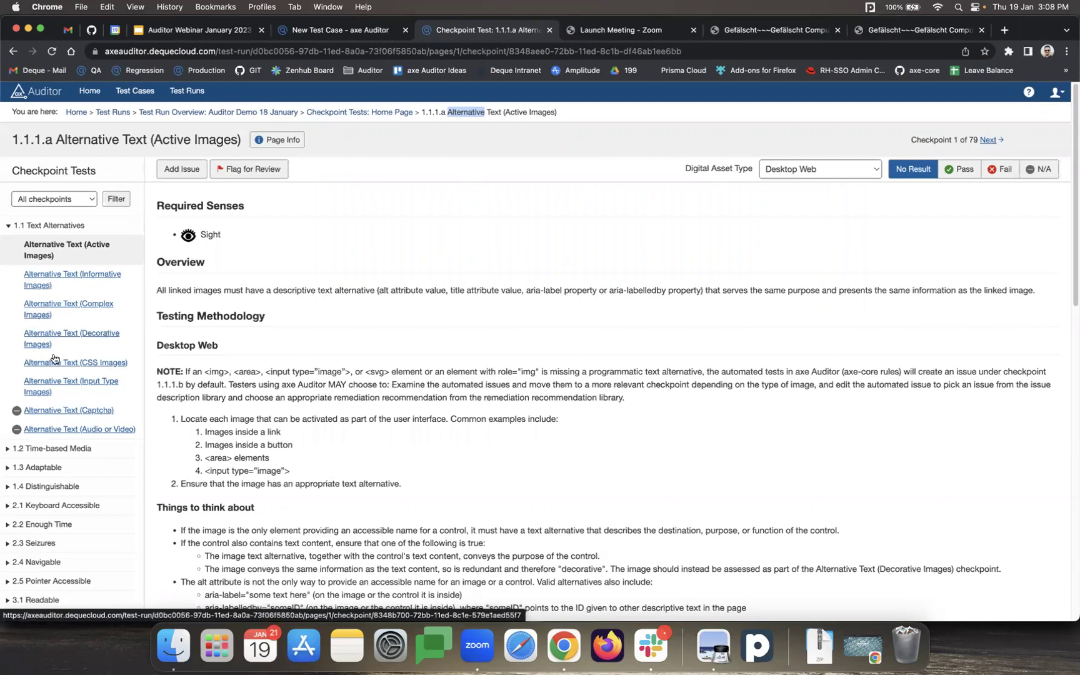
left_click(338, 405)
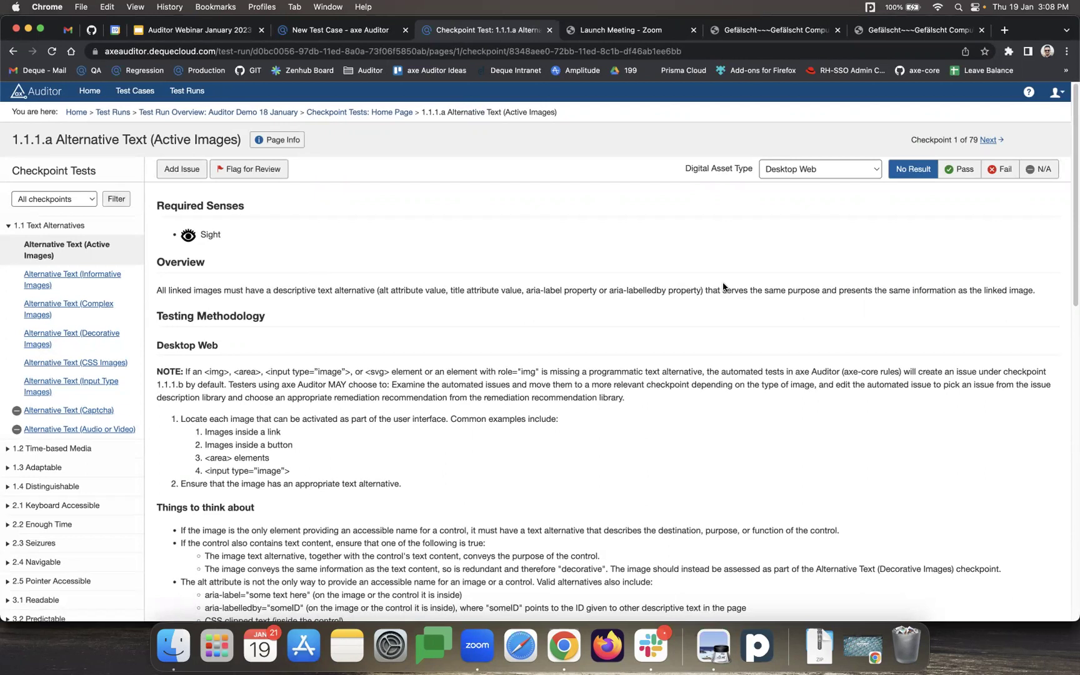
Step: Read the Active Images checkpoint's testing methodology, recommended tools, assistive technology instructions, related techniques and best practices
scroll(209, 336, "down", 1)
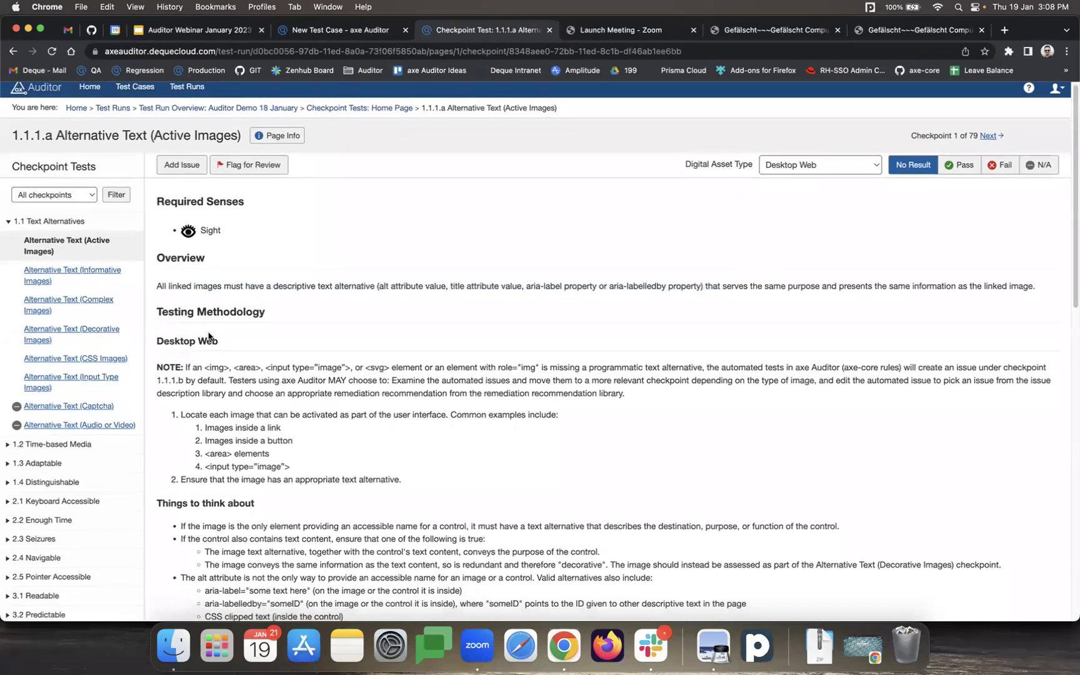
scroll(266, 401, "down", 3)
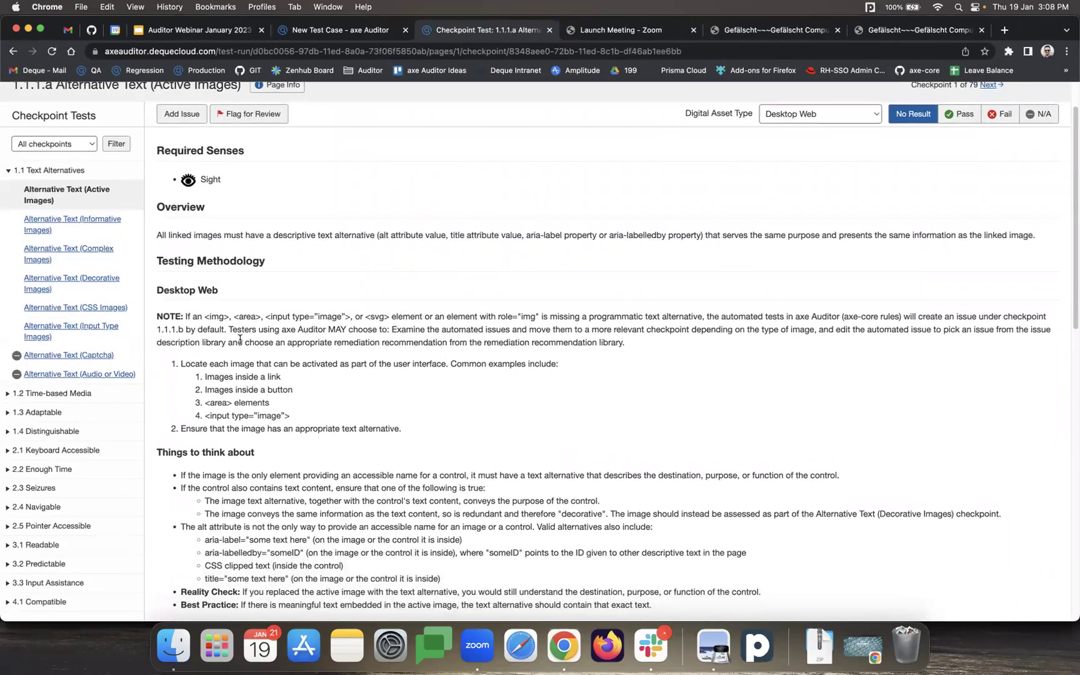
scroll(267, 418, "down", 3)
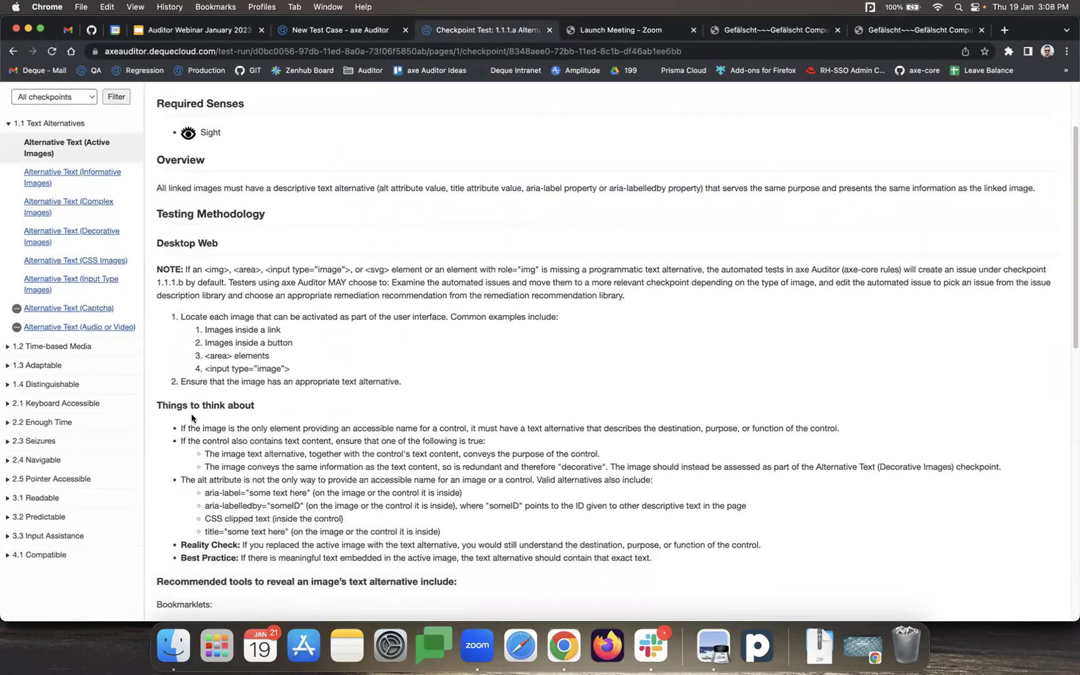
scroll(257, 409, "down", 5)
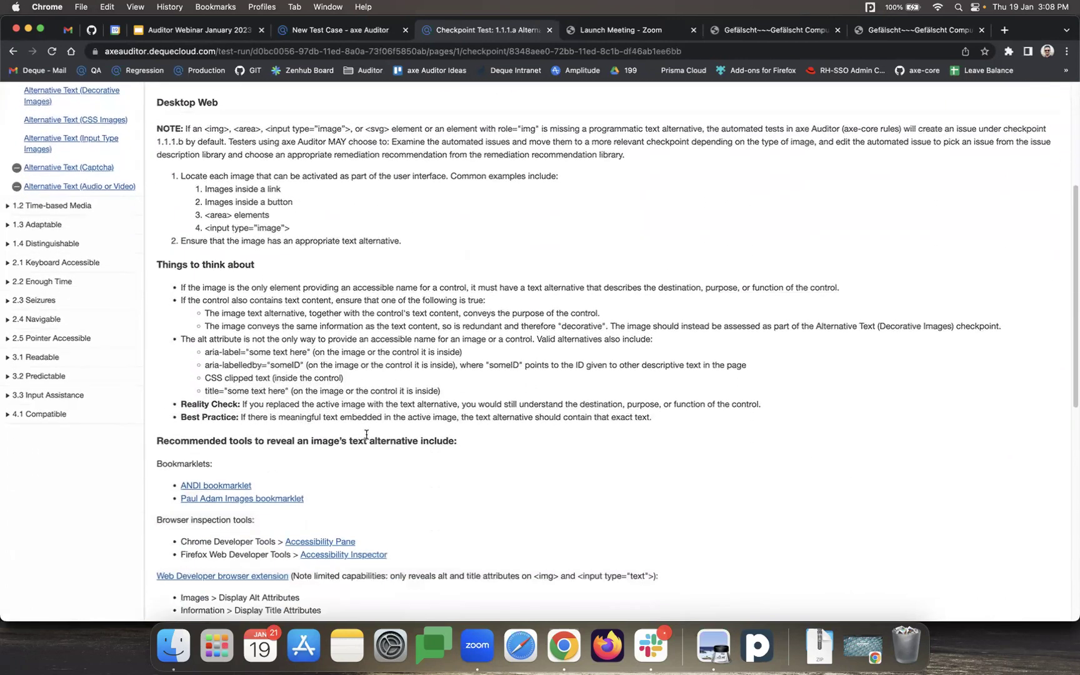
scroll(366, 433, "down", 5)
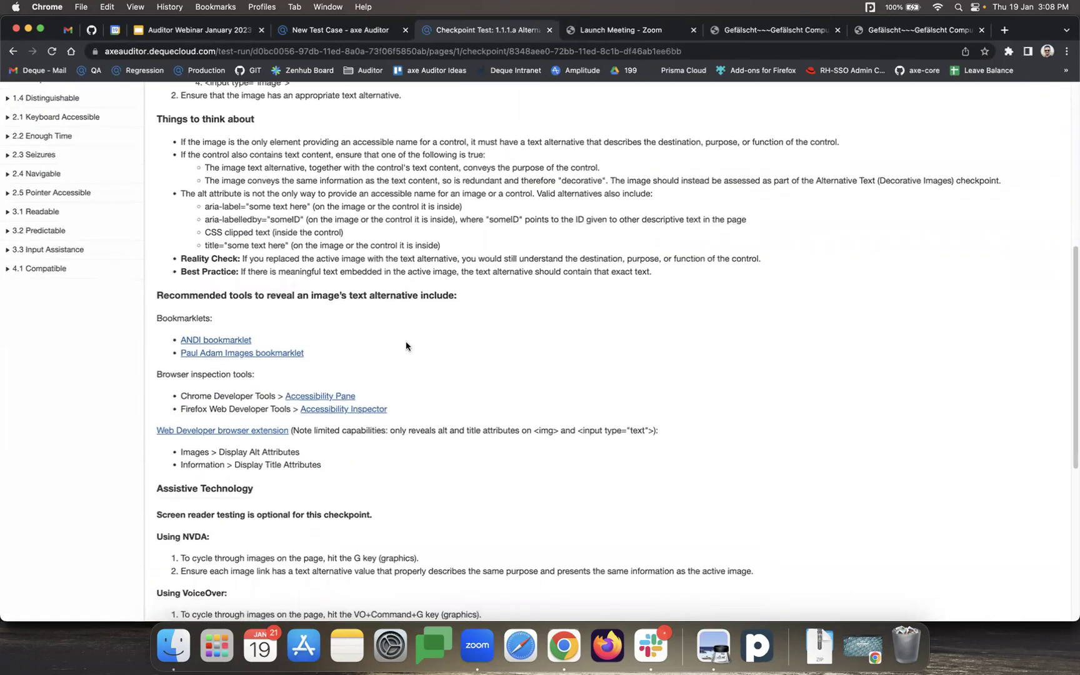
scroll(406, 346, "down", 5)
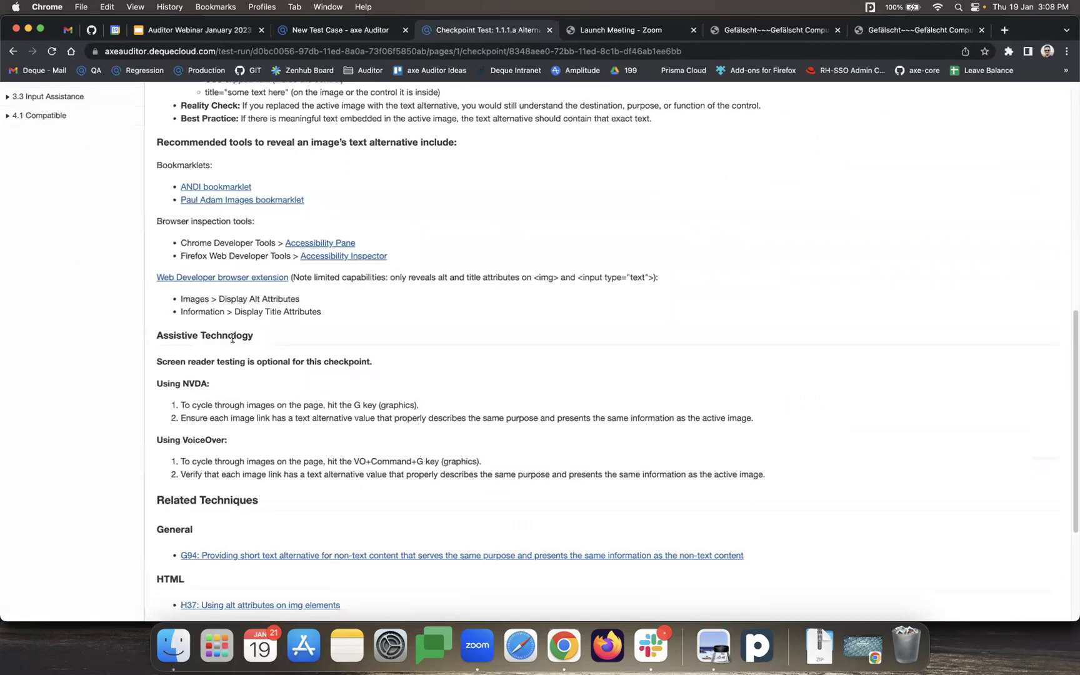
scroll(236, 388, "down", 4)
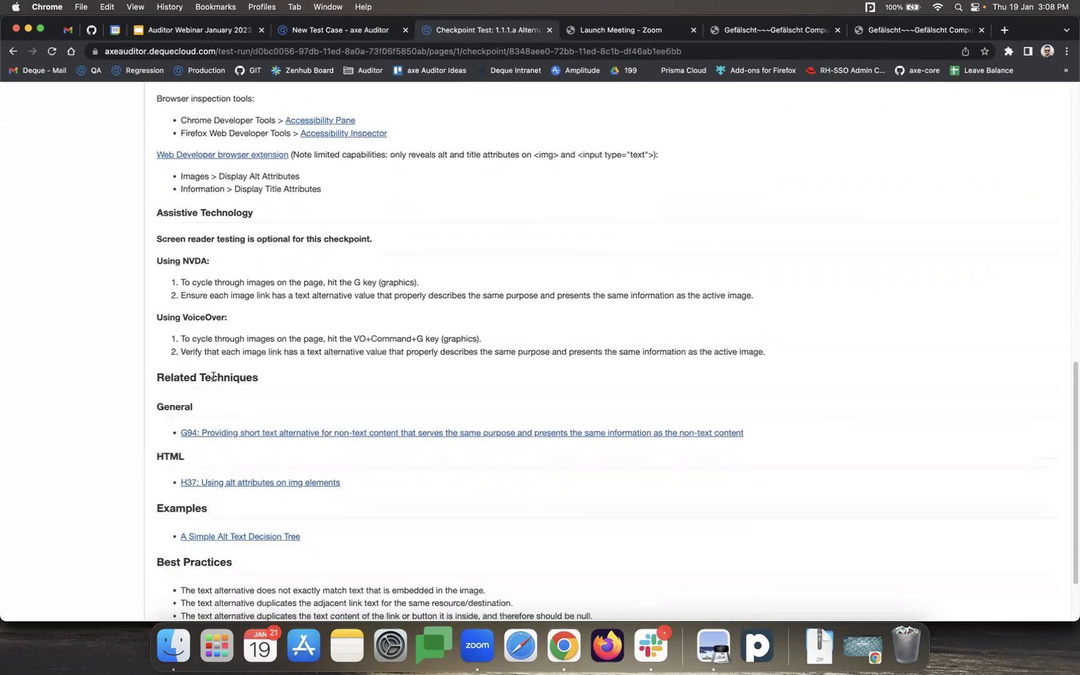
scroll(289, 386, "down", 3)
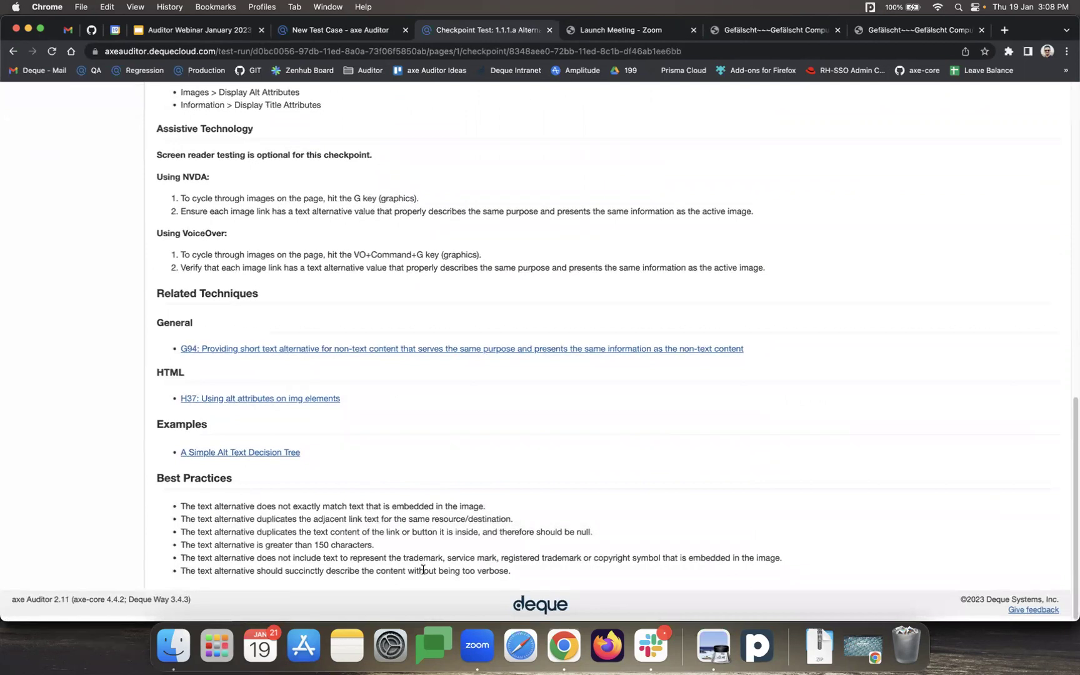
left_click_drag(425, 571, 194, 505)
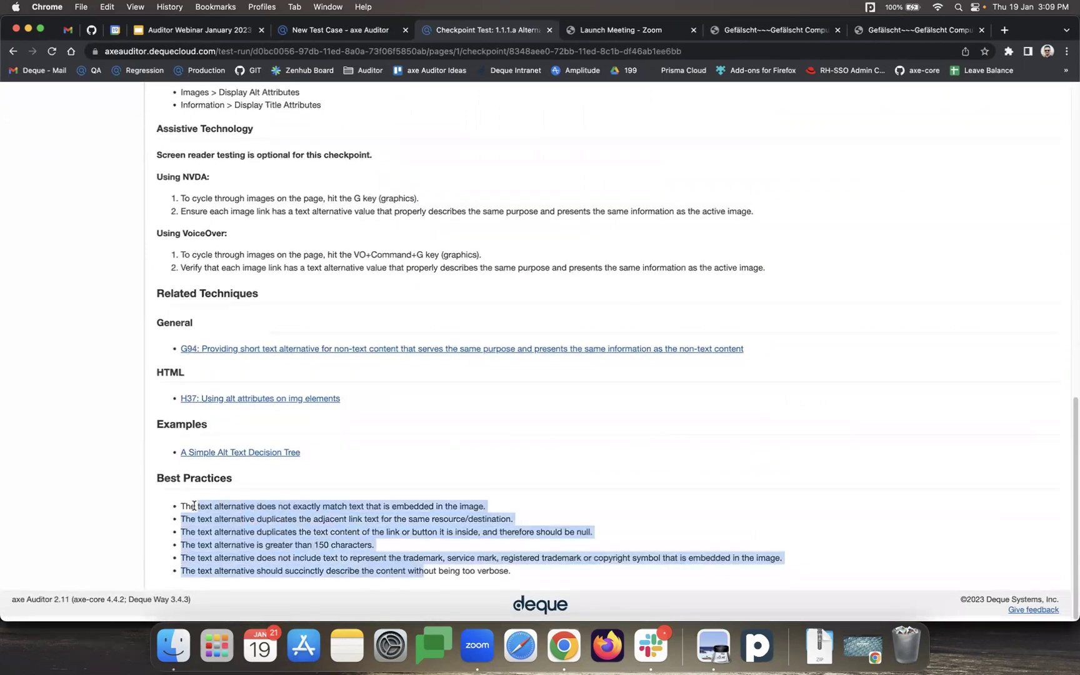
left_click(238, 541)
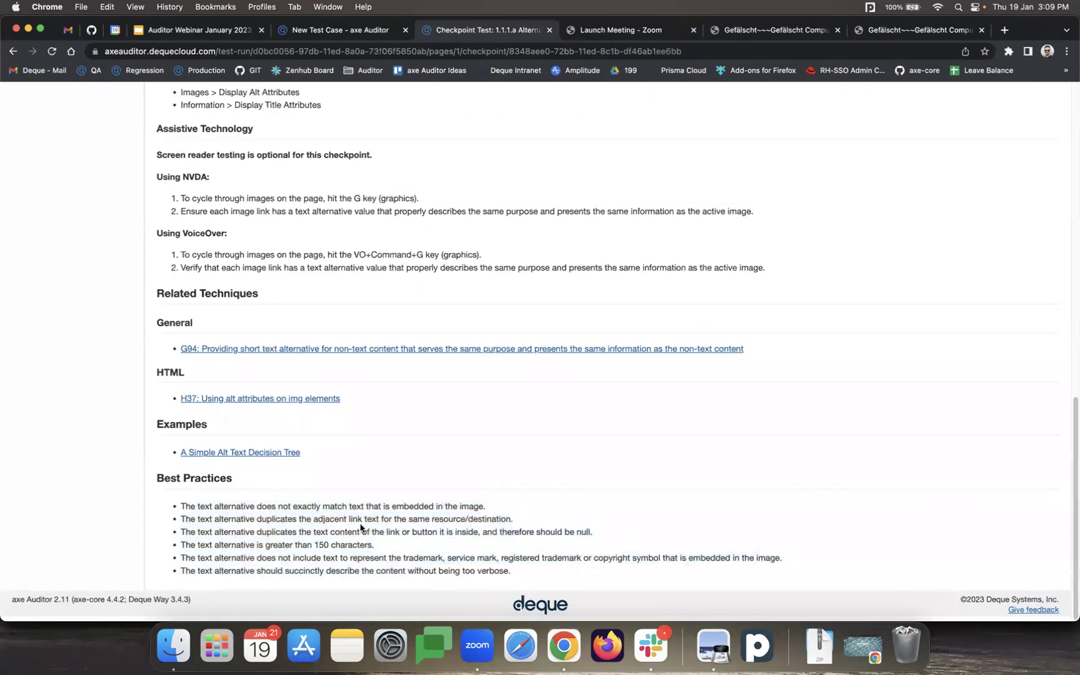
Step: Recheck the testing guidance and mark the Alternative Text (Active Images) checkpoint as Pass
scroll(361, 529, "up", 10)
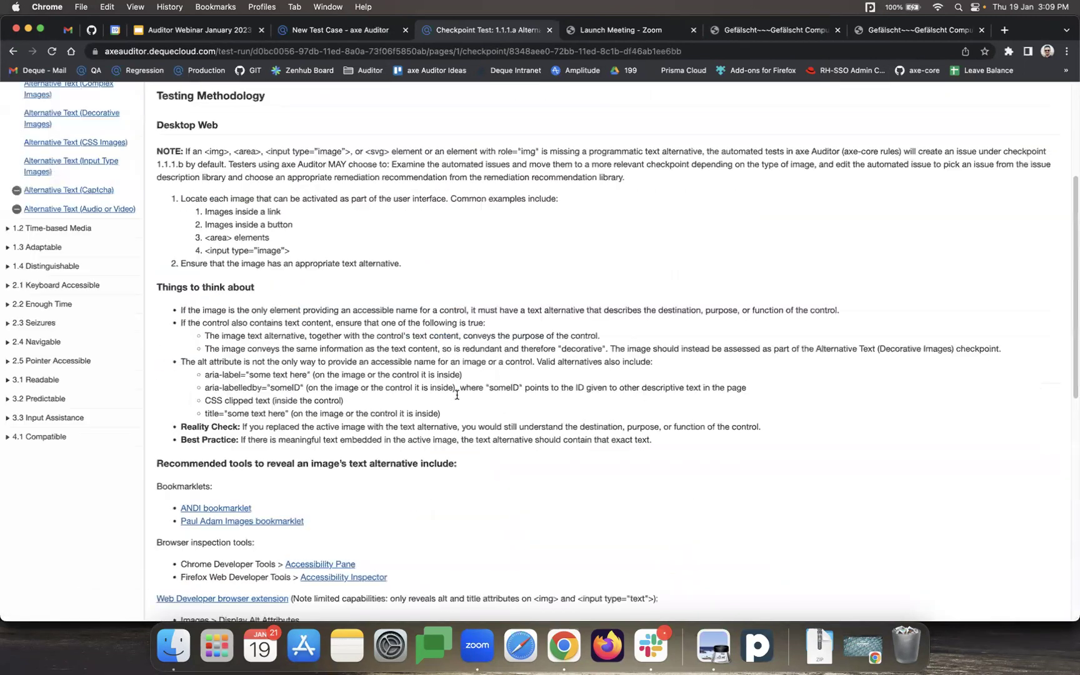
scroll(457, 395, "up", 5)
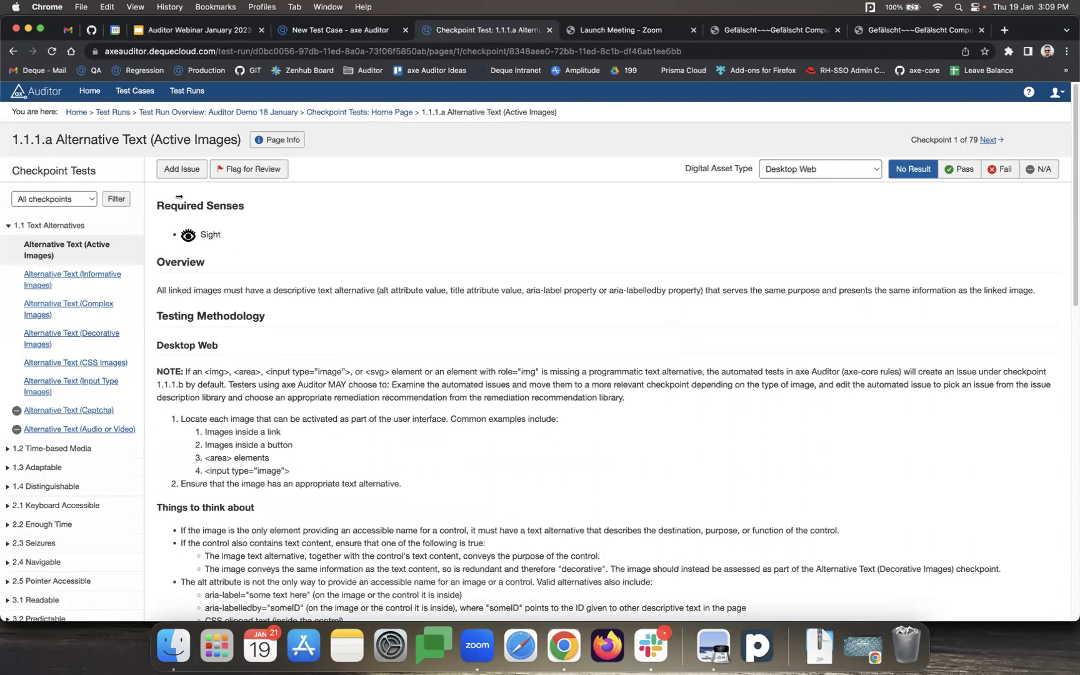
scroll(326, 392, "down", 3)
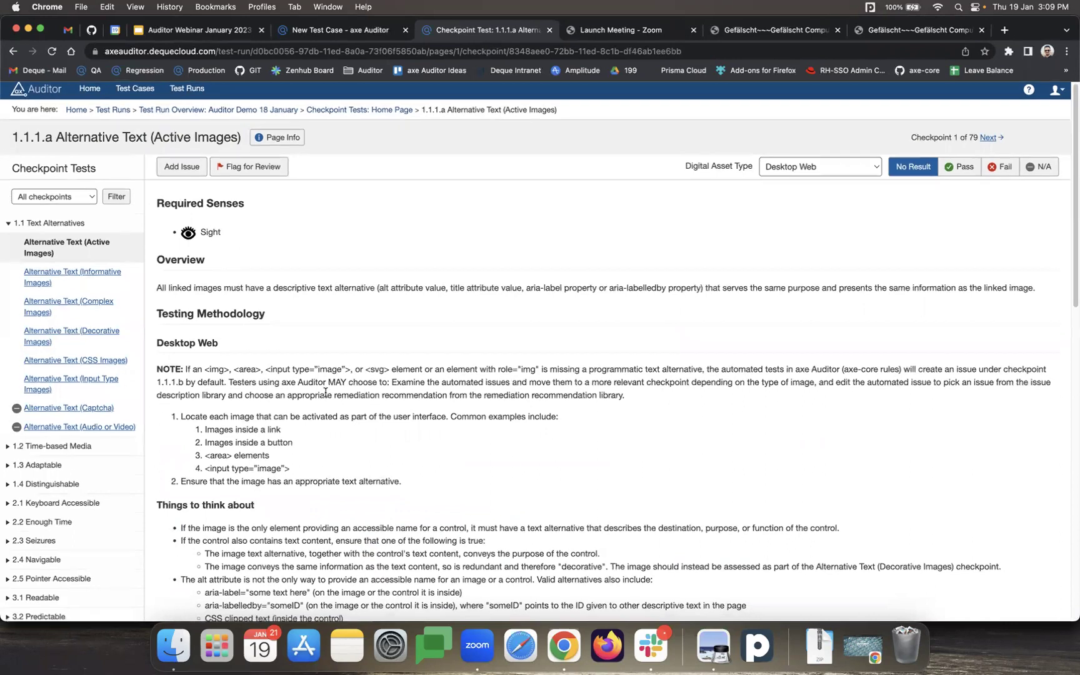
scroll(207, 425, "down", 10)
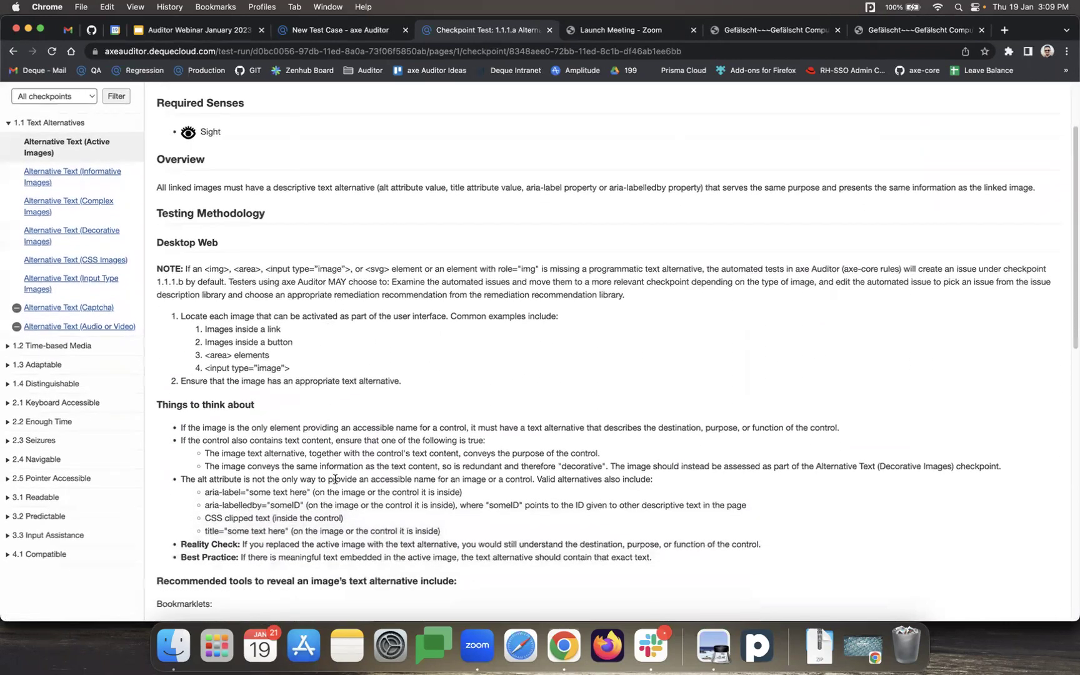
scroll(377, 460, "down", 6)
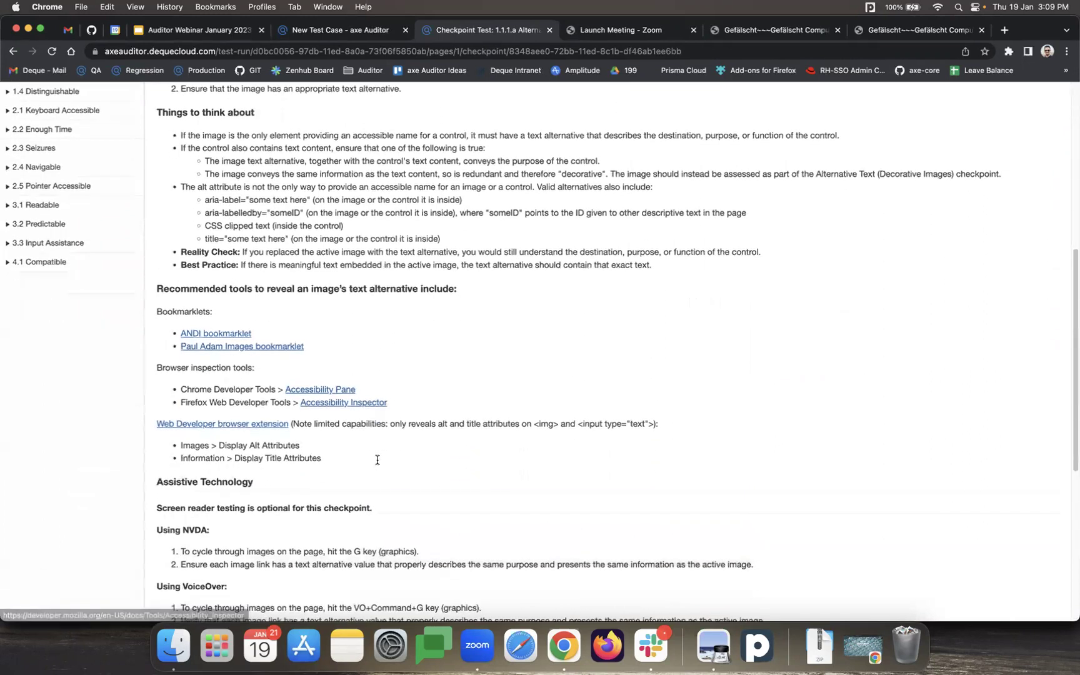
scroll(722, 385, "up", 10)
scroll(722, 386, "up", 5)
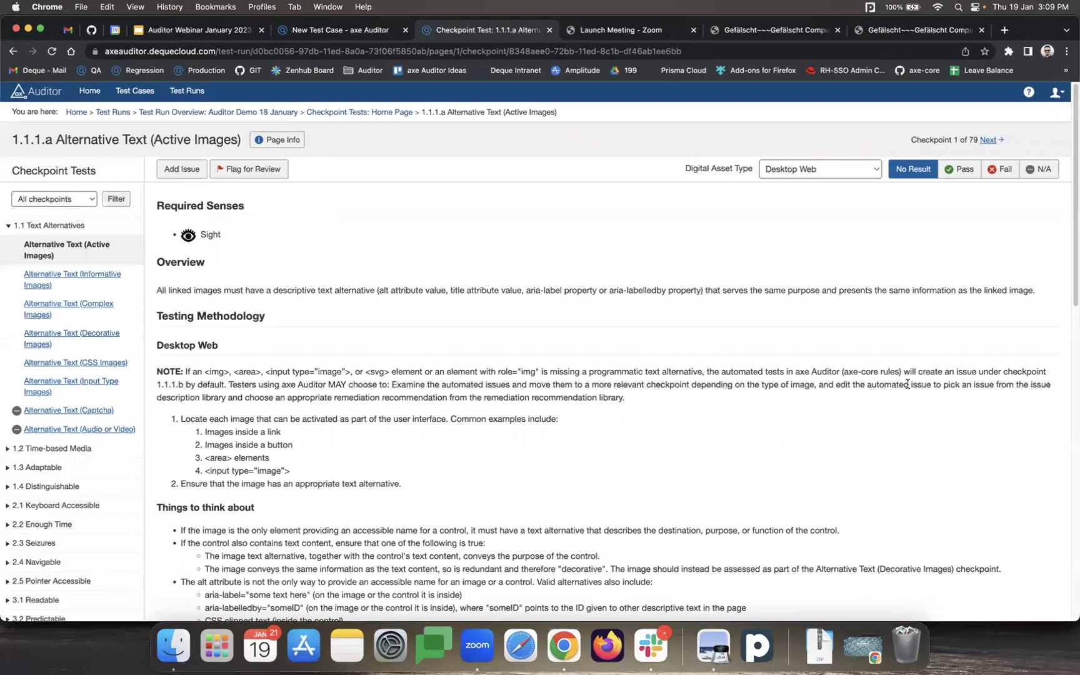
left_click(959, 171)
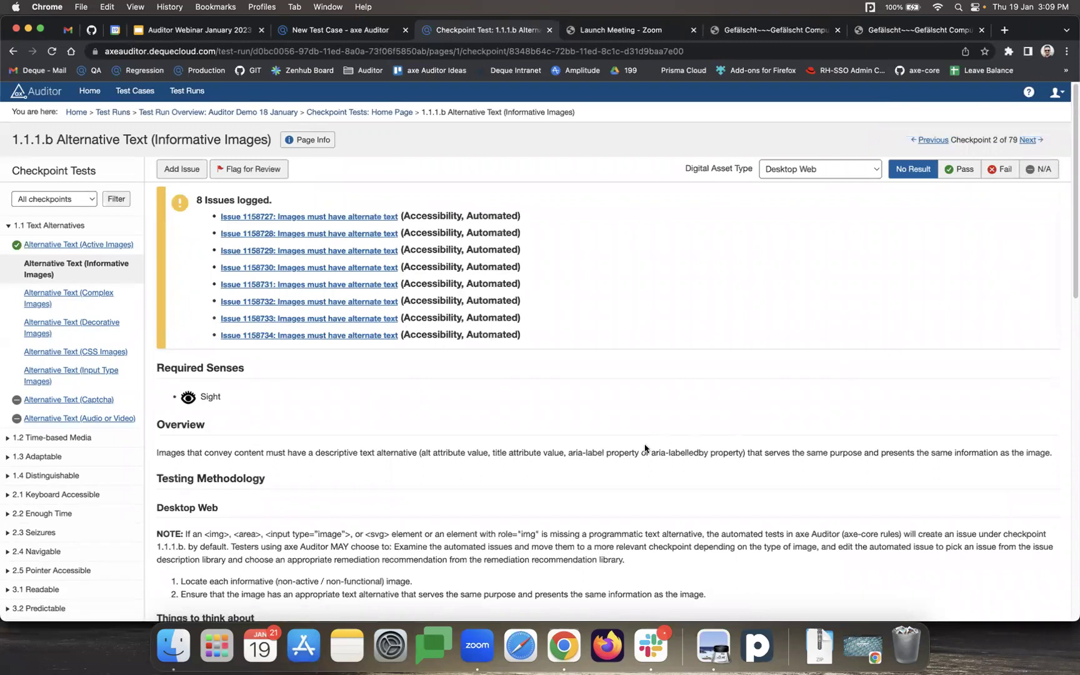
Step: Set the Informative Images checkpoint's digital asset type to Mobile Web and read its VoiceOver or TalkBack testing methodology
scroll(616, 448, "down", 1)
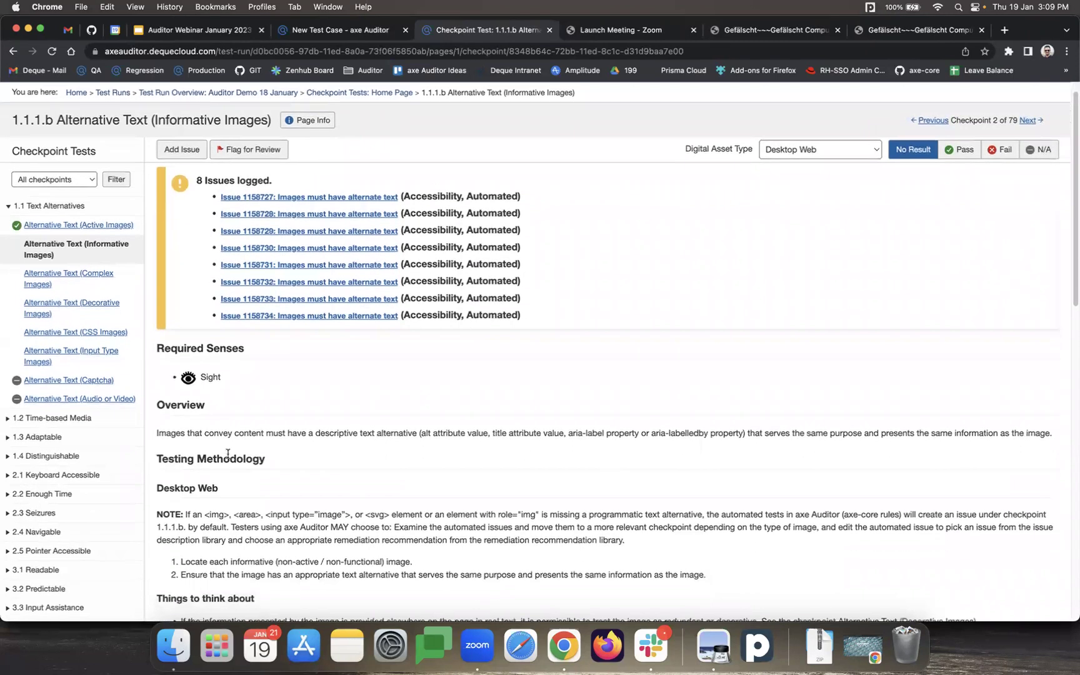
scroll(228, 454, "down", 2)
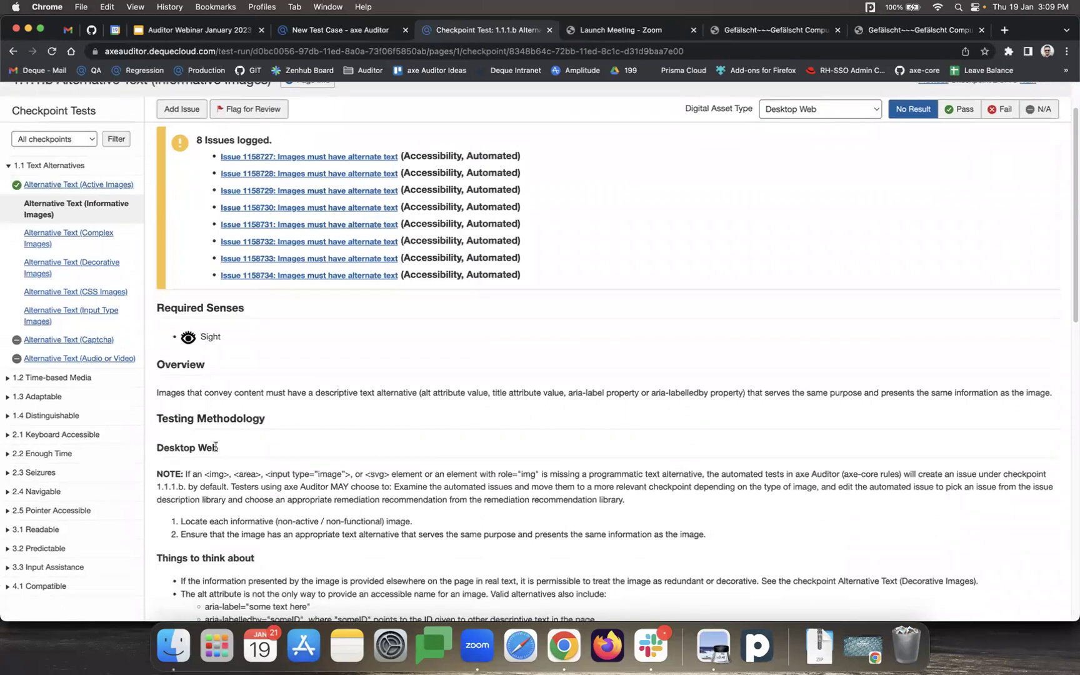
scroll(258, 461, "up", 3)
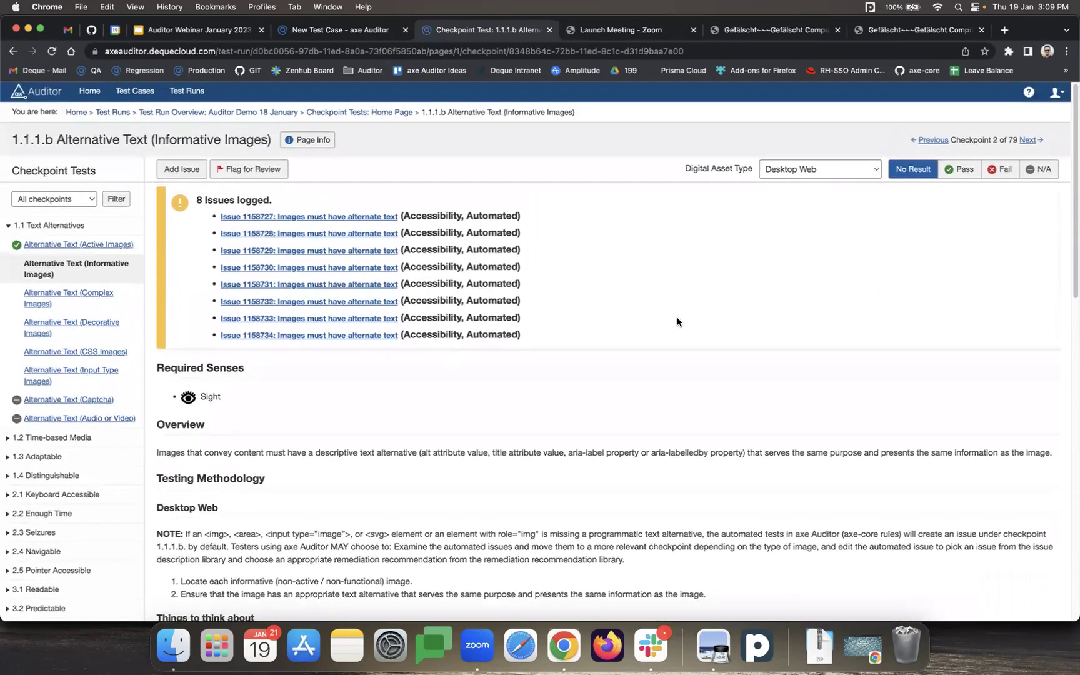
left_click(810, 171)
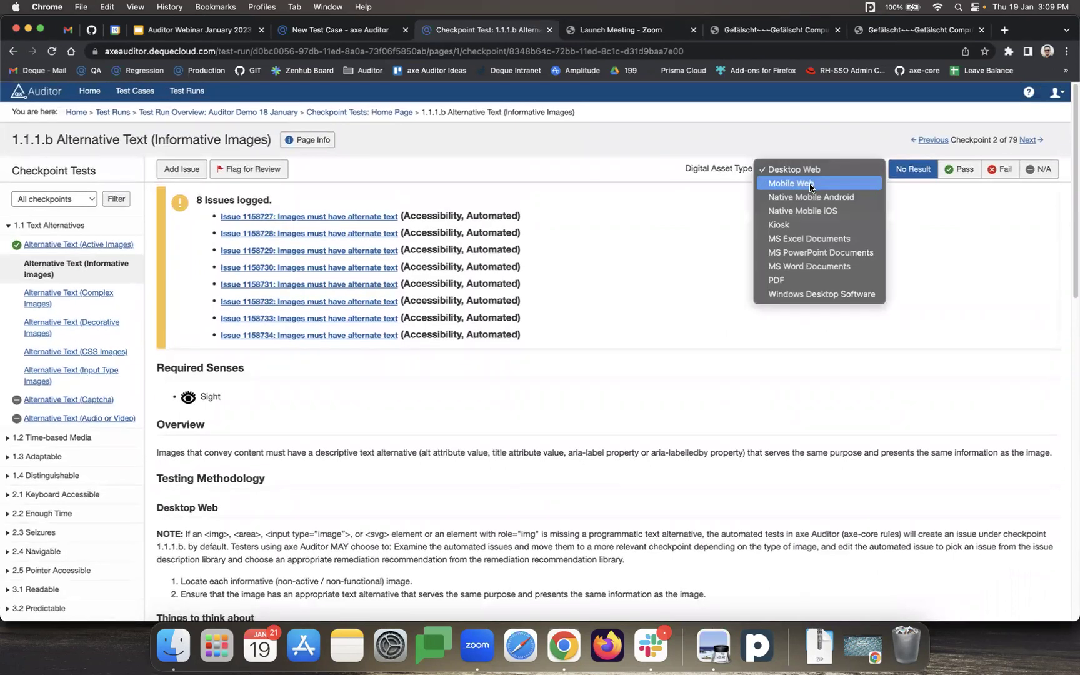
left_click(810, 184)
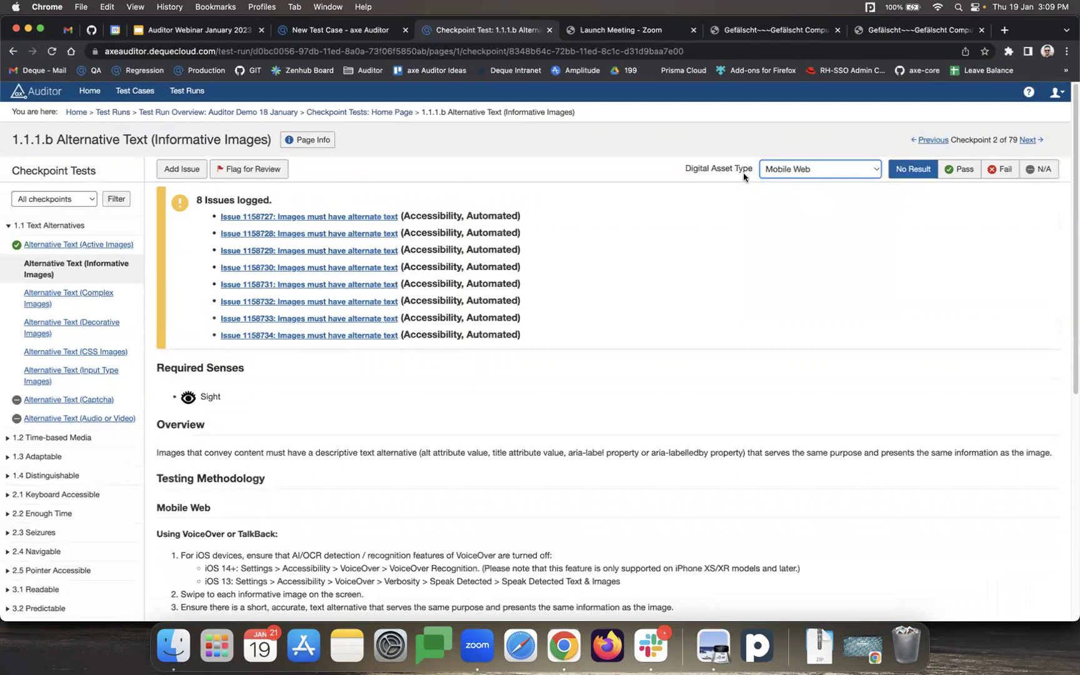
scroll(538, 338, "down", 5)
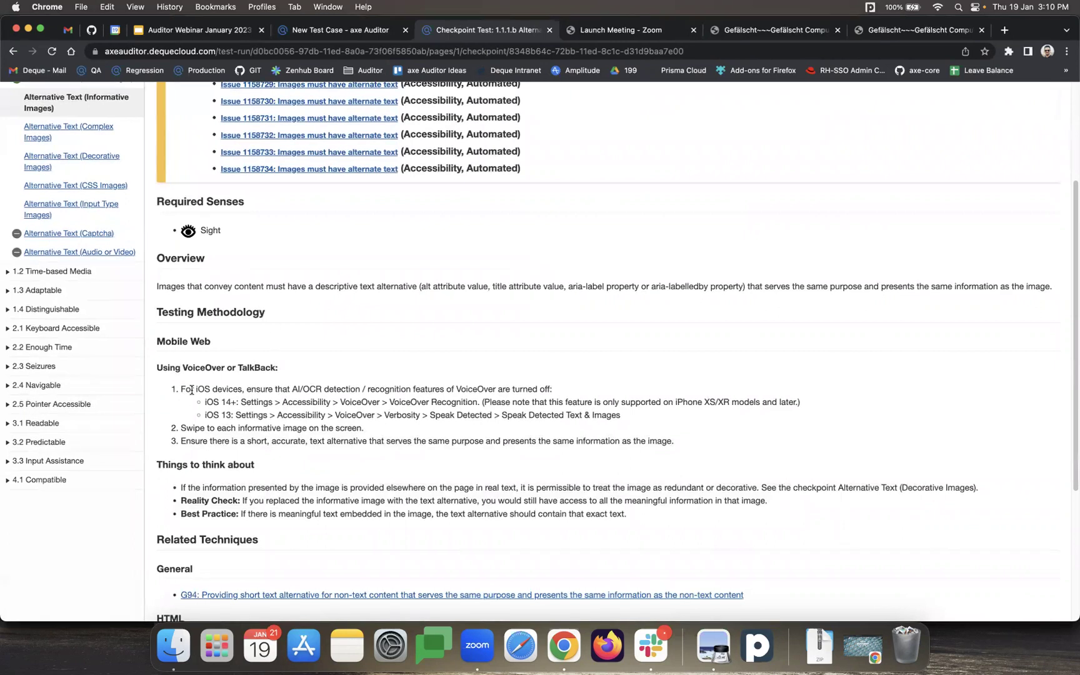
left_click_drag(214, 402, 244, 415)
left_click(339, 415)
scroll(456, 367, "up", 5)
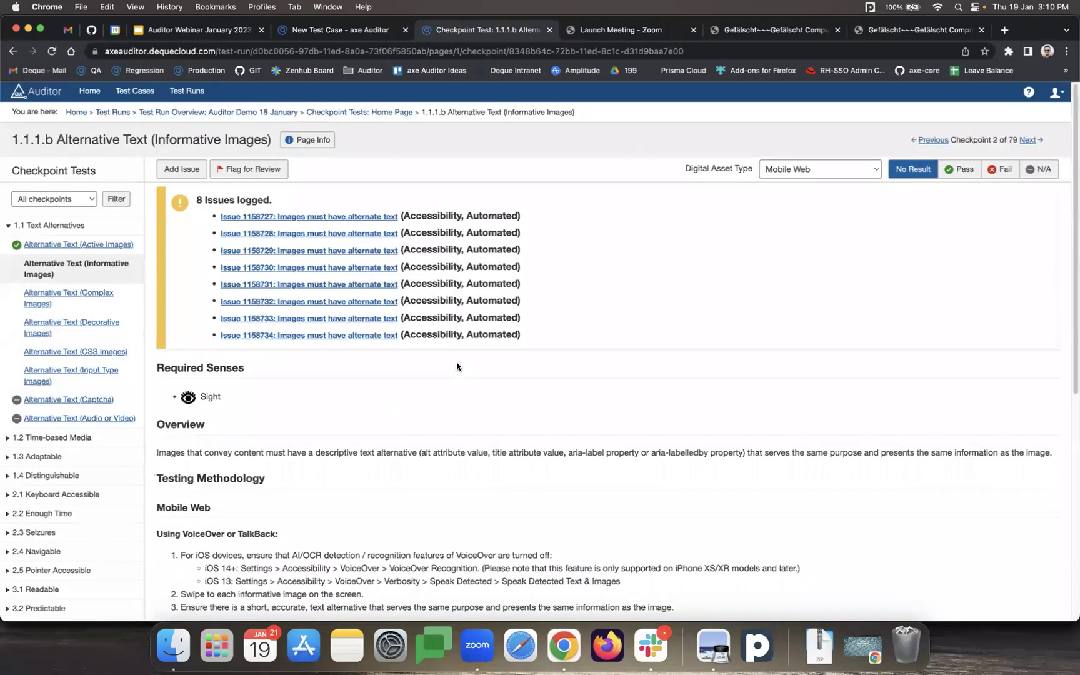
Step: Set the digital asset type back to Desktop Web and look over the desktop testing methodology
left_click(813, 174)
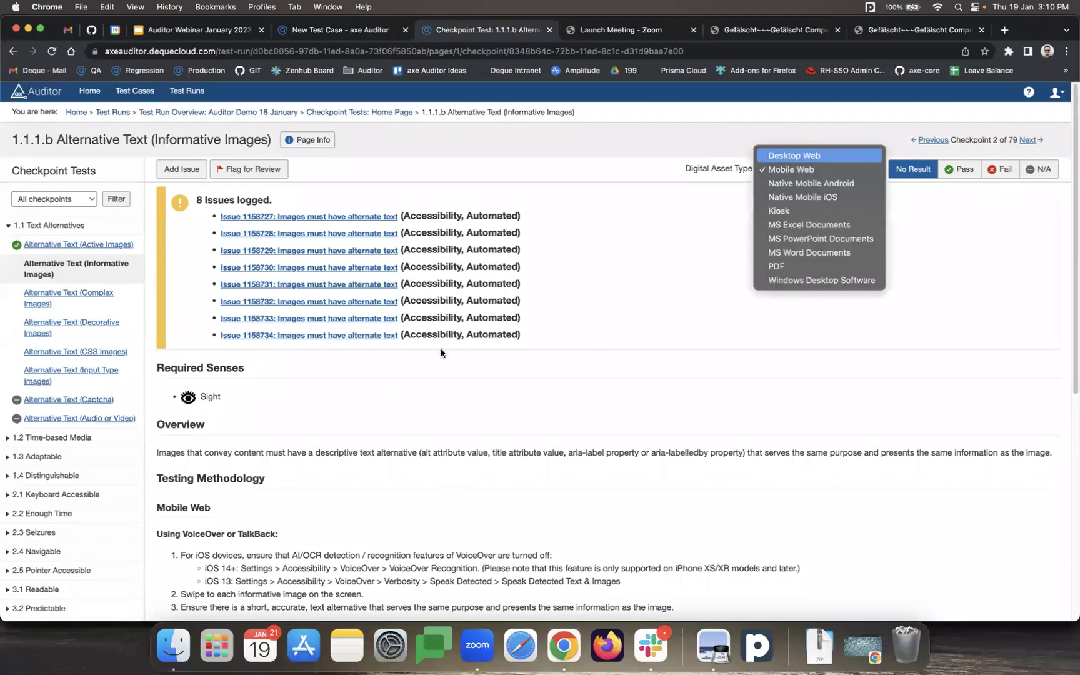
key("Return")
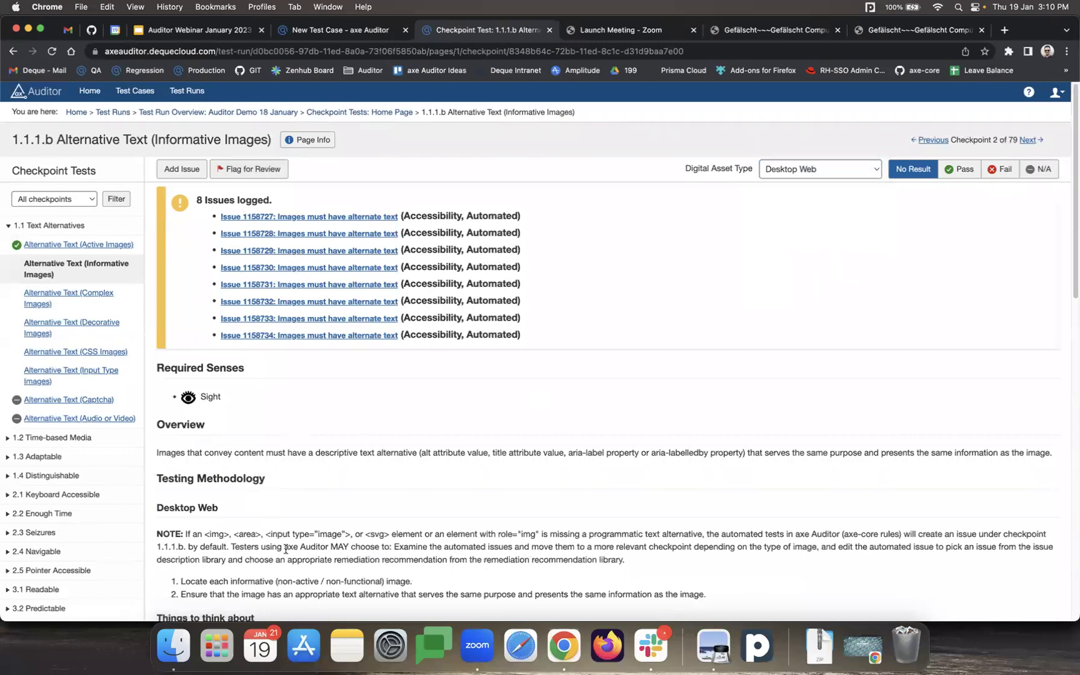
scroll(286, 549, "down", 5)
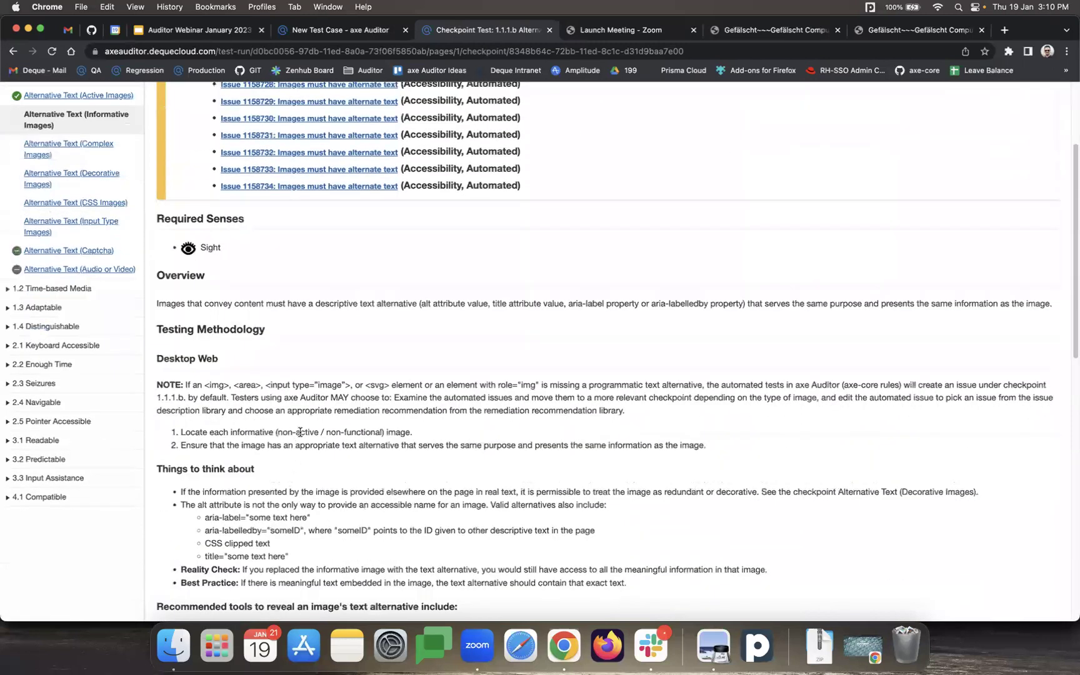
scroll(300, 431, "up", 5)
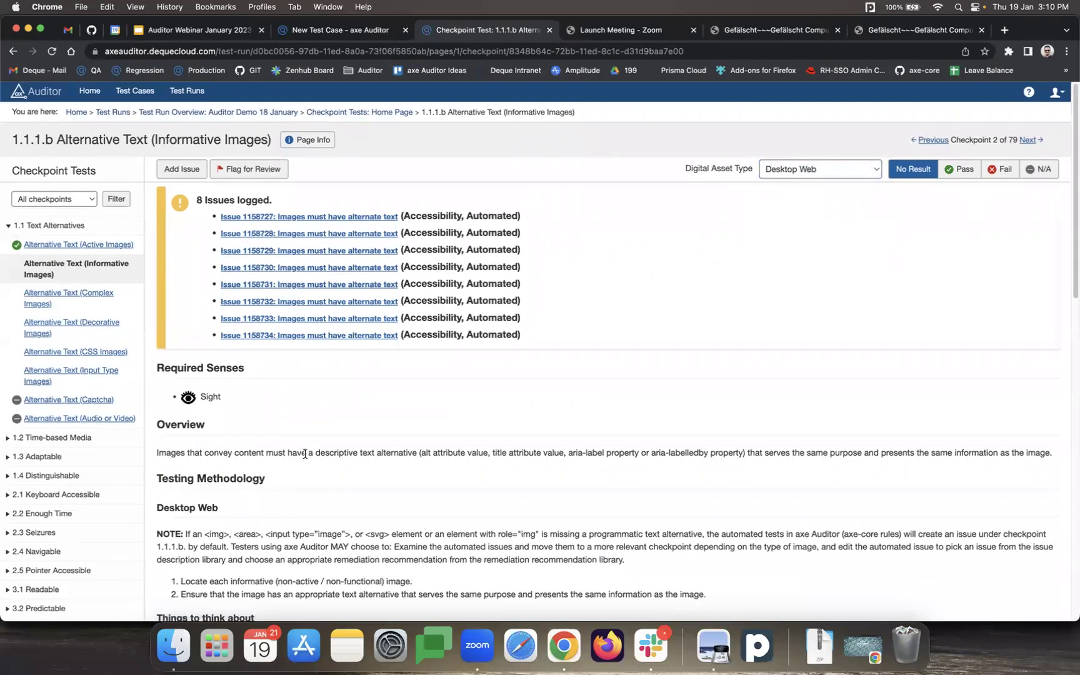
Step: Start a new issue for the Informative Images checkpoint and choose "Text alternative is missing" as its description
left_click(171, 175)
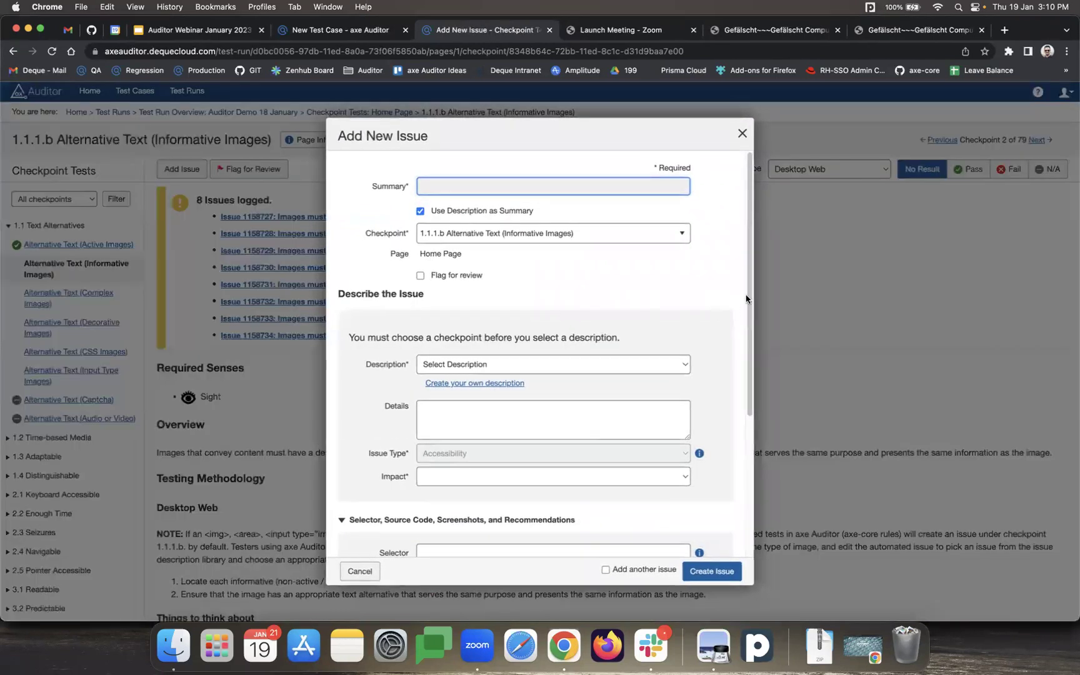
scroll(728, 279, "down", 4)
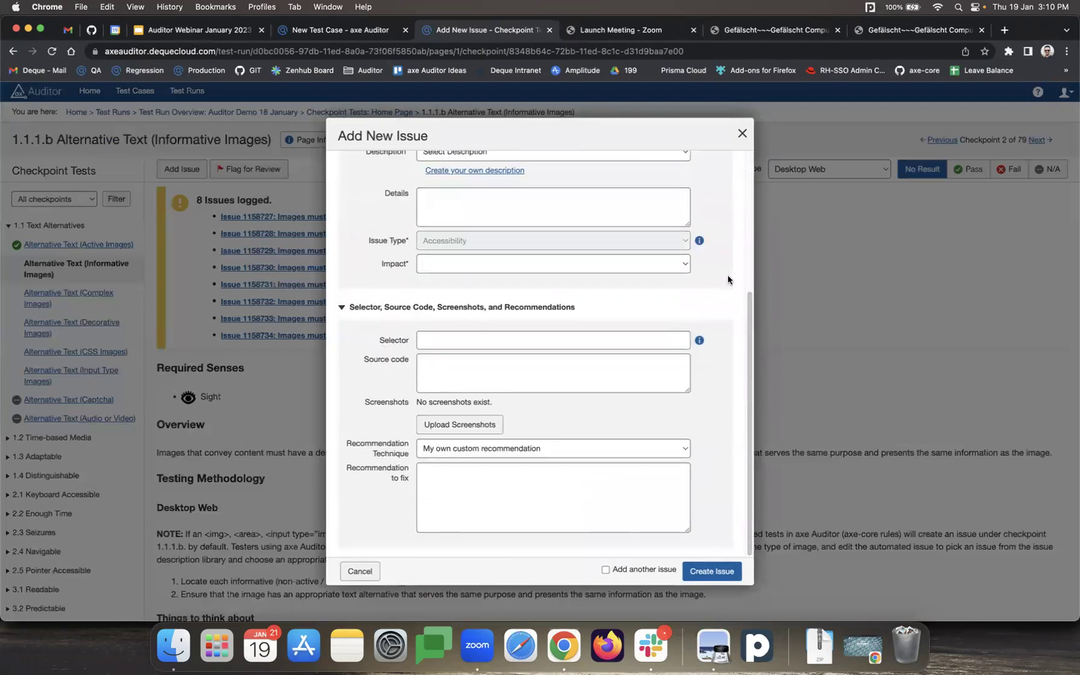
scroll(725, 280, "up", 4)
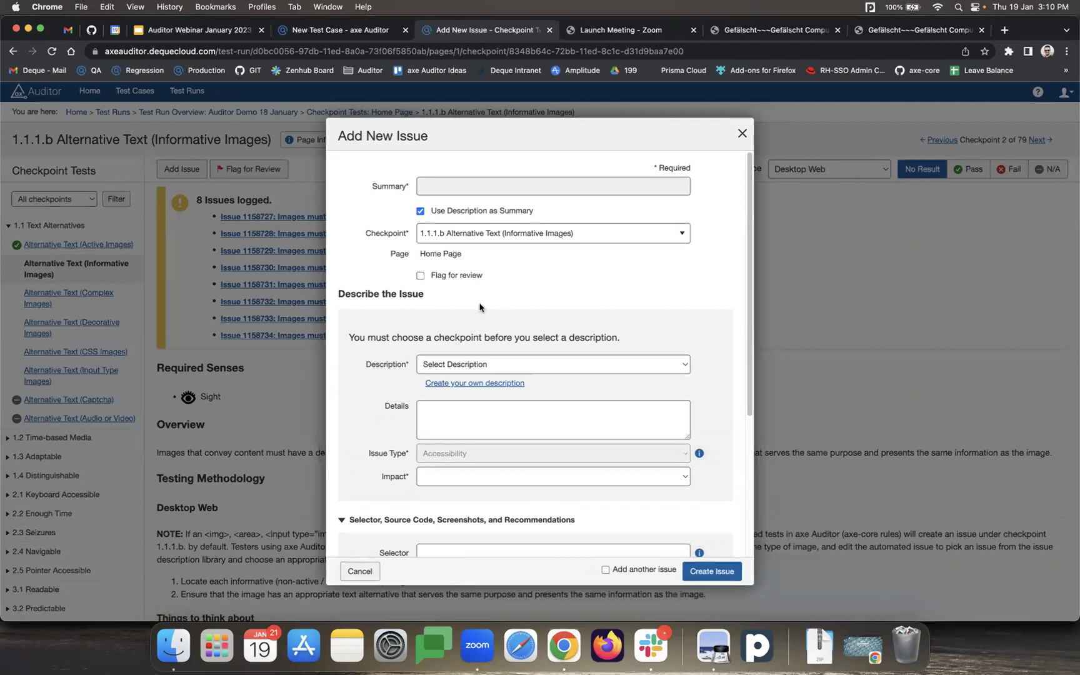
left_click(555, 365)
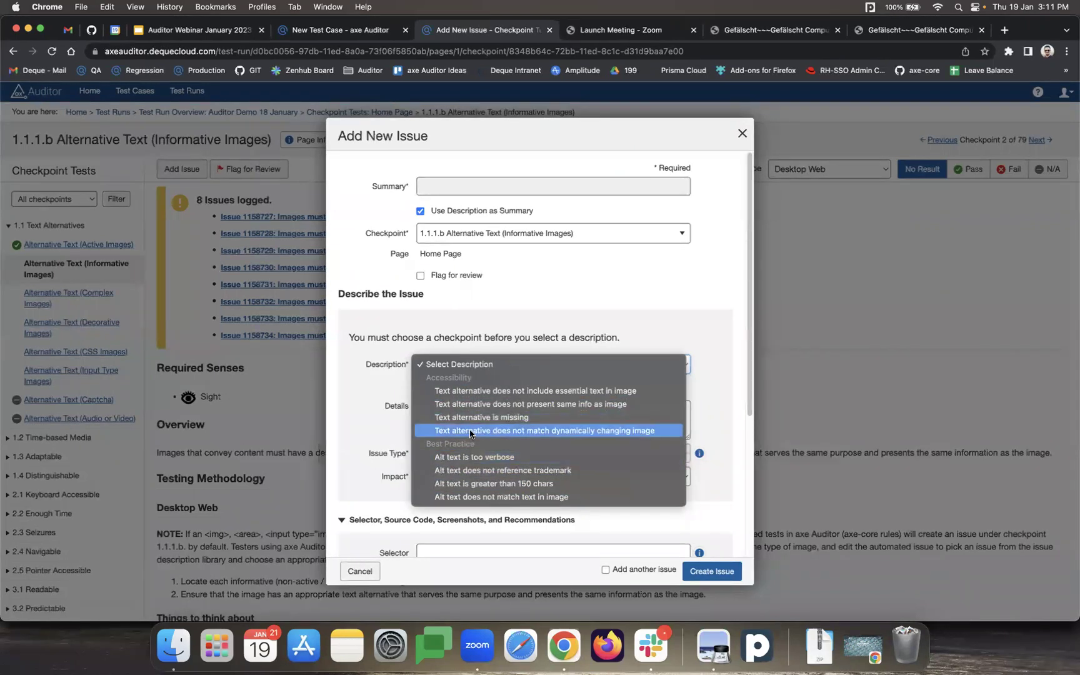
left_click(504, 418)
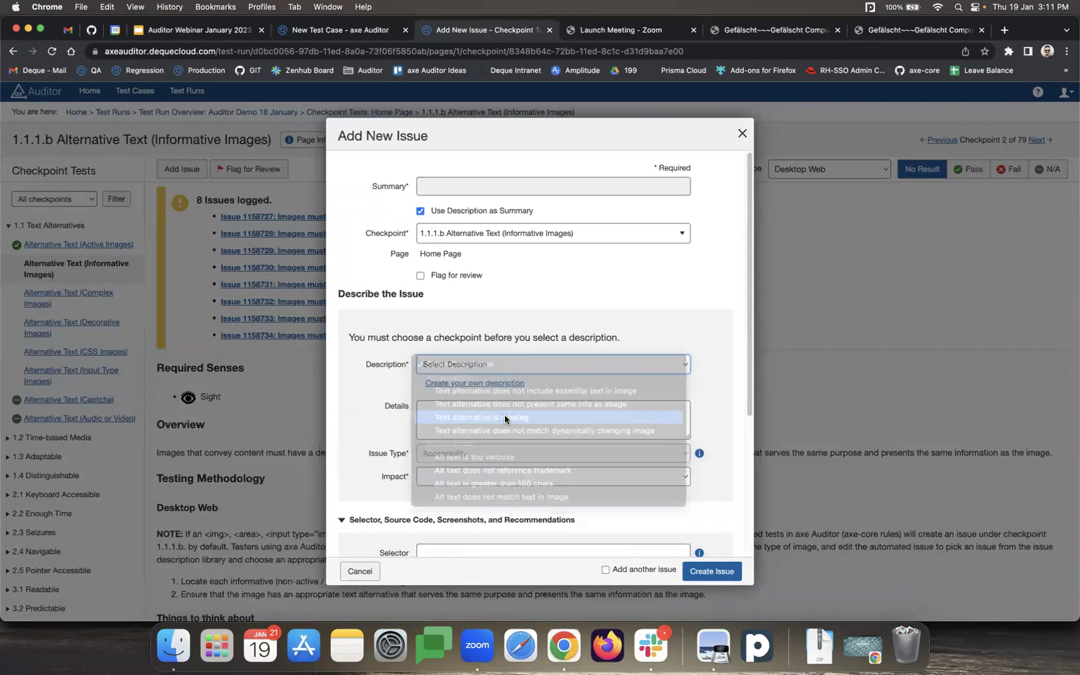
scroll(721, 312, "down", 5)
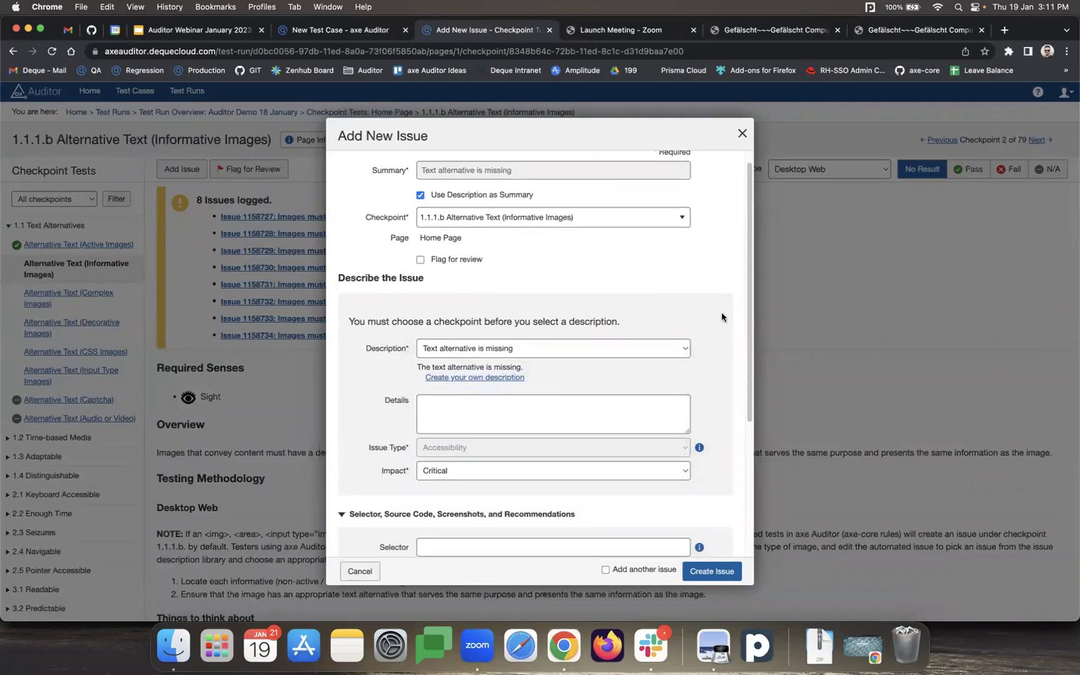
scroll(721, 344, "down", 3)
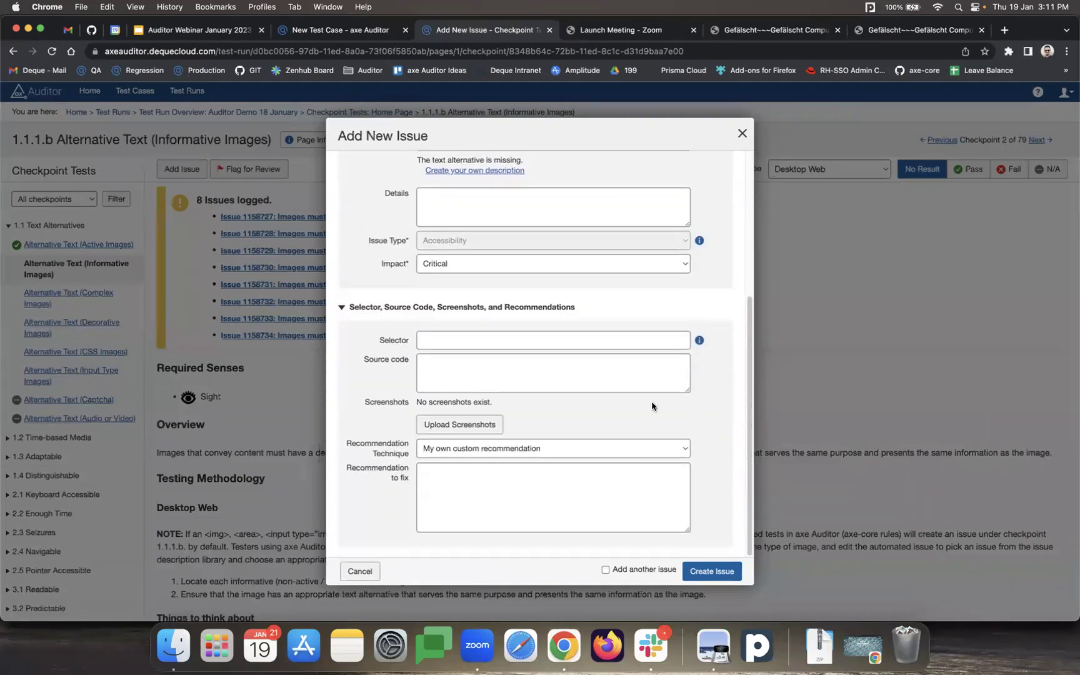
scroll(375, 339, "up", 8)
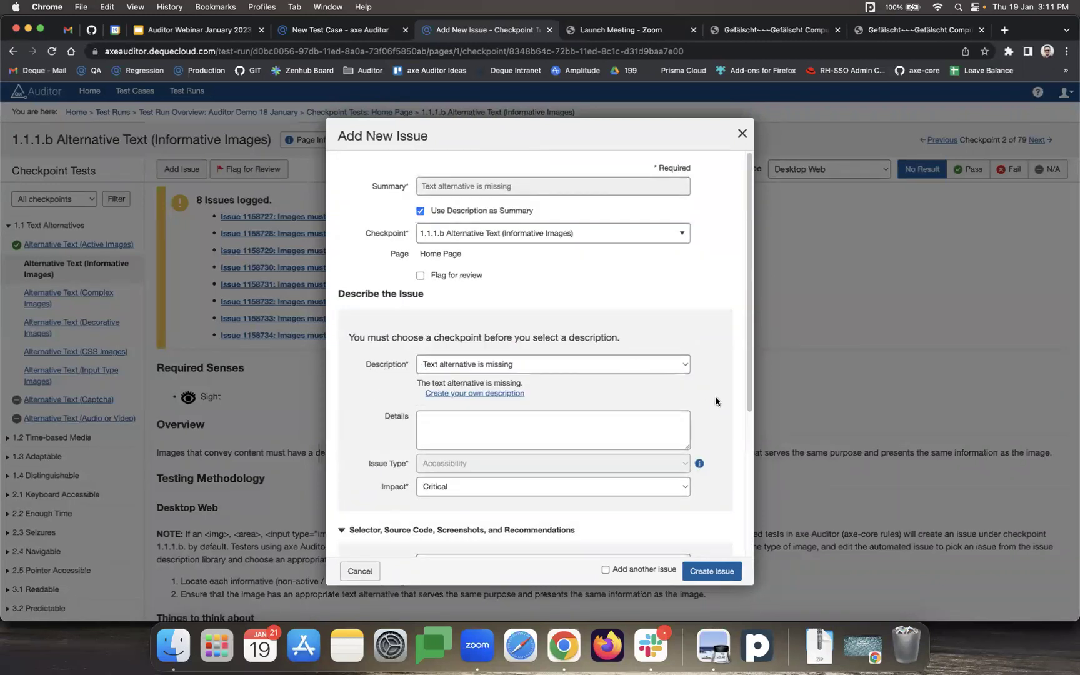
Step: Set the new issue's recommendation technique to "all techniques"
scroll(531, 438, "down", 8)
left_click(550, 449)
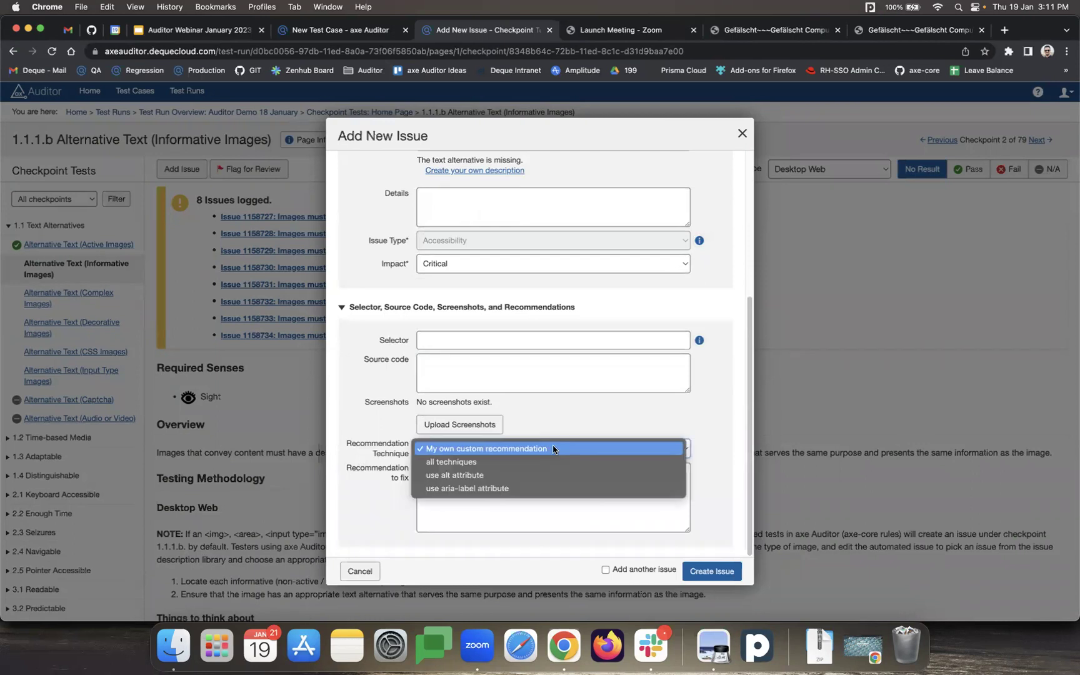
left_click(469, 466)
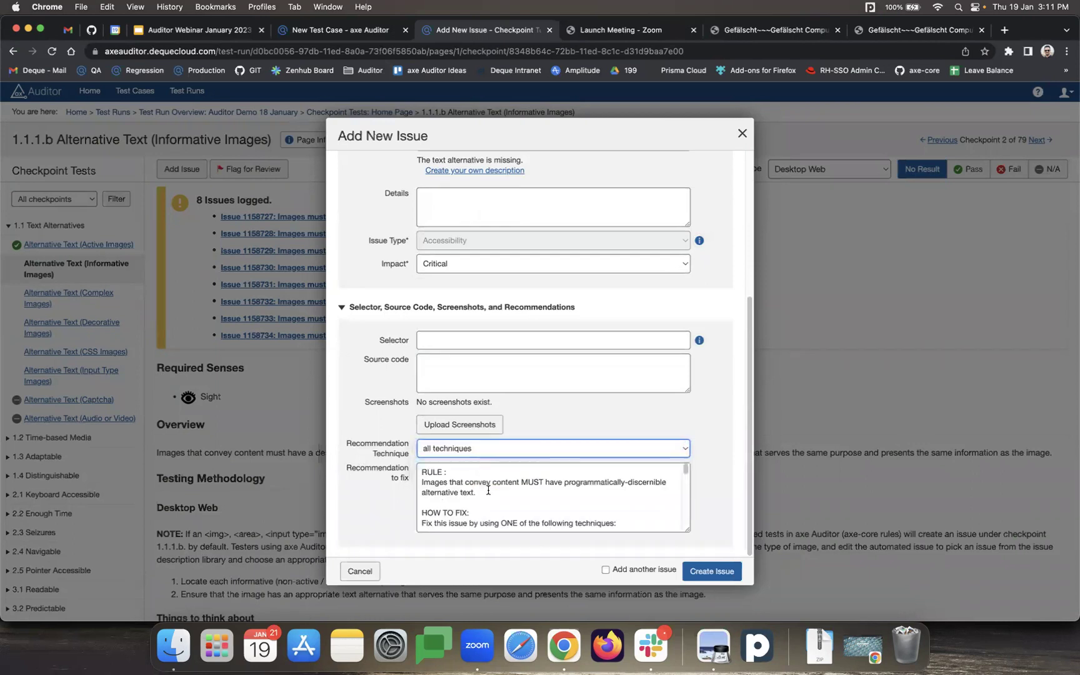
Step: Read the rule, how-to-fix, reference and background sections of the "all techniques" recommendation
scroll(492, 494, "down", 1)
scroll(492, 494, "down", 2)
scroll(462, 492, "up", 4)
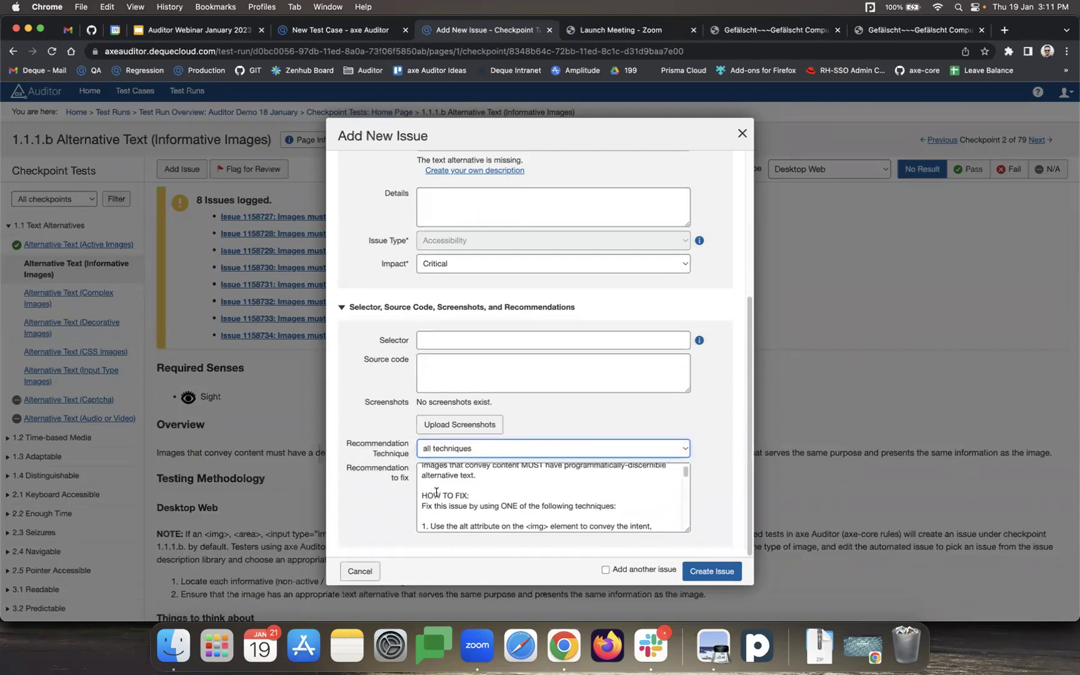
scroll(438, 494, "down", 4)
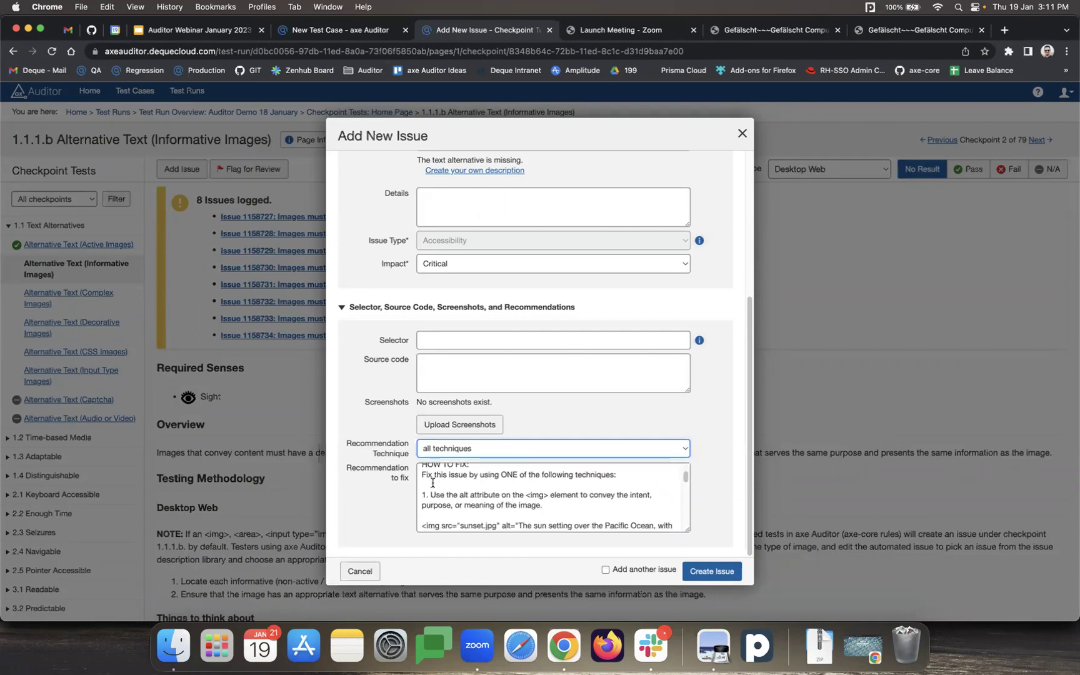
scroll(447, 502, "down", 5)
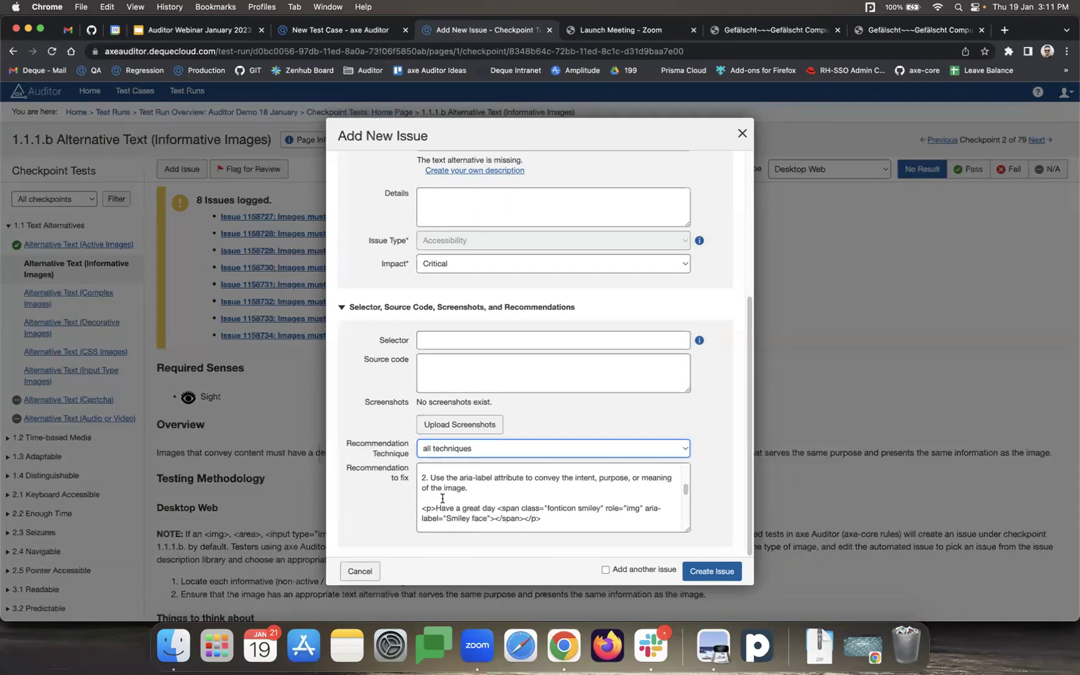
double_click(432, 499)
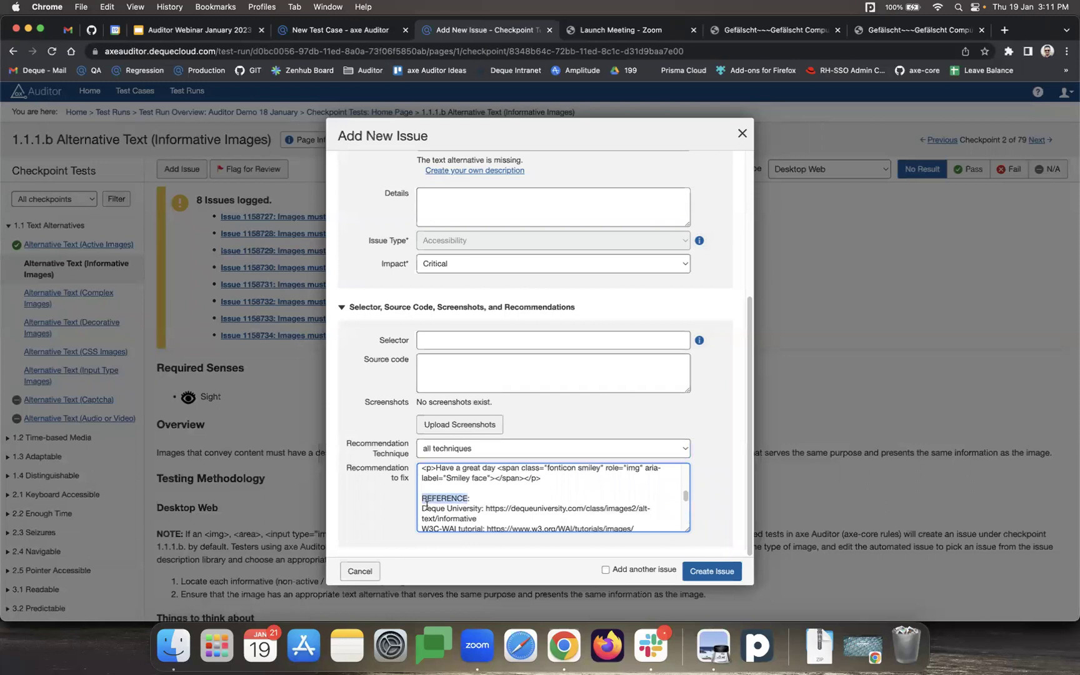
scroll(470, 510, "down", 3)
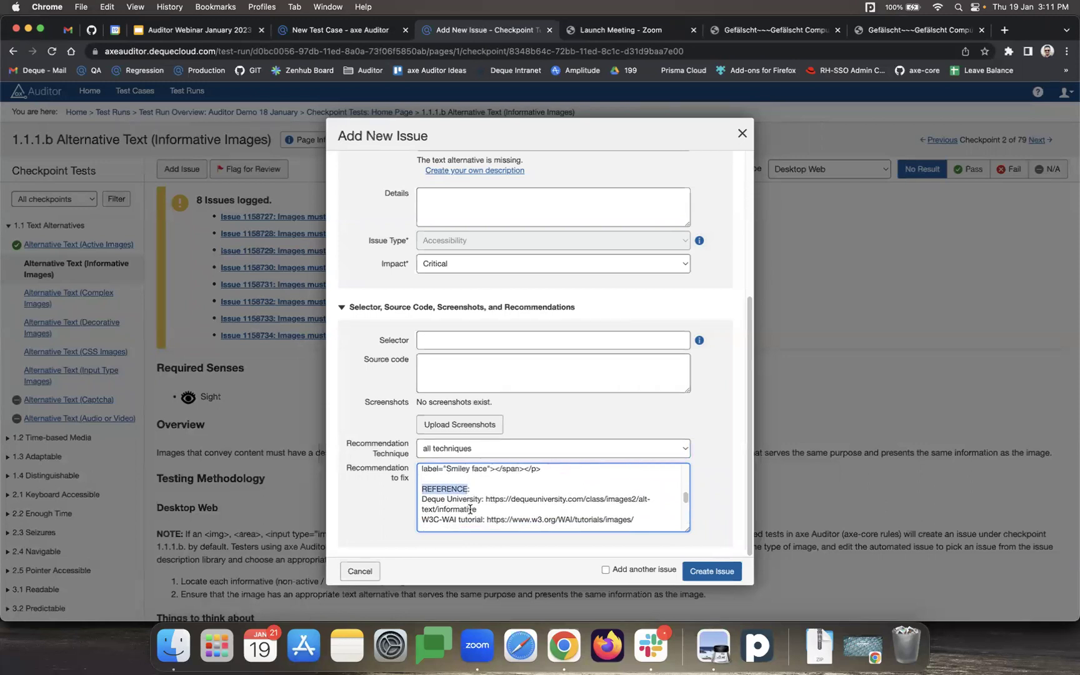
scroll(470, 510, "down", 1)
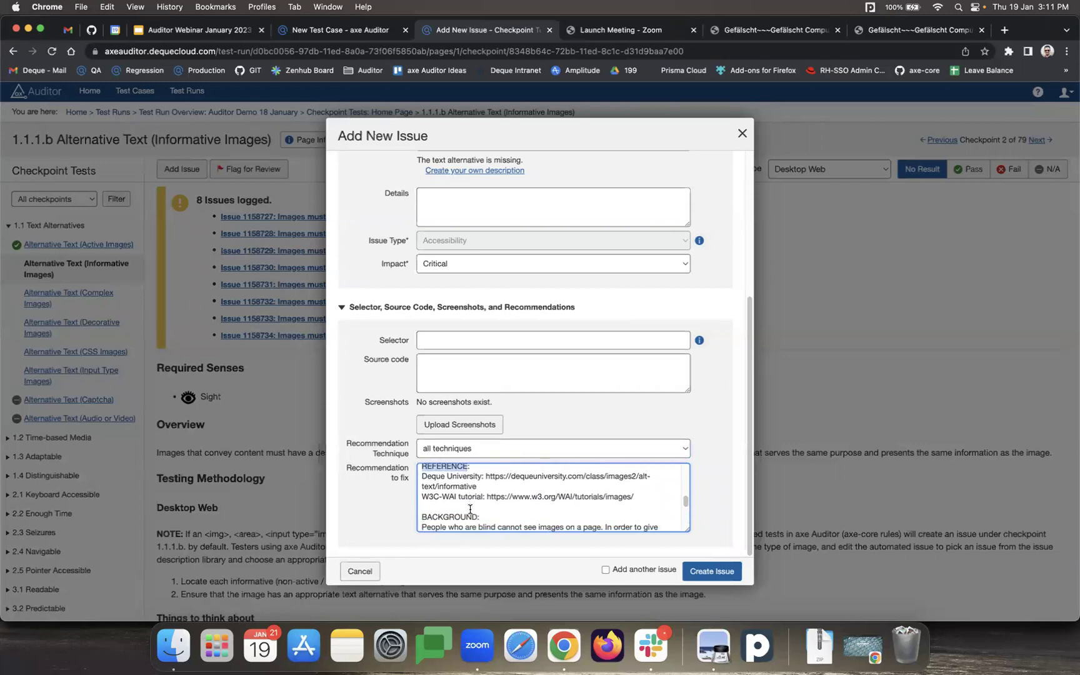
scroll(468, 515, "down", 5)
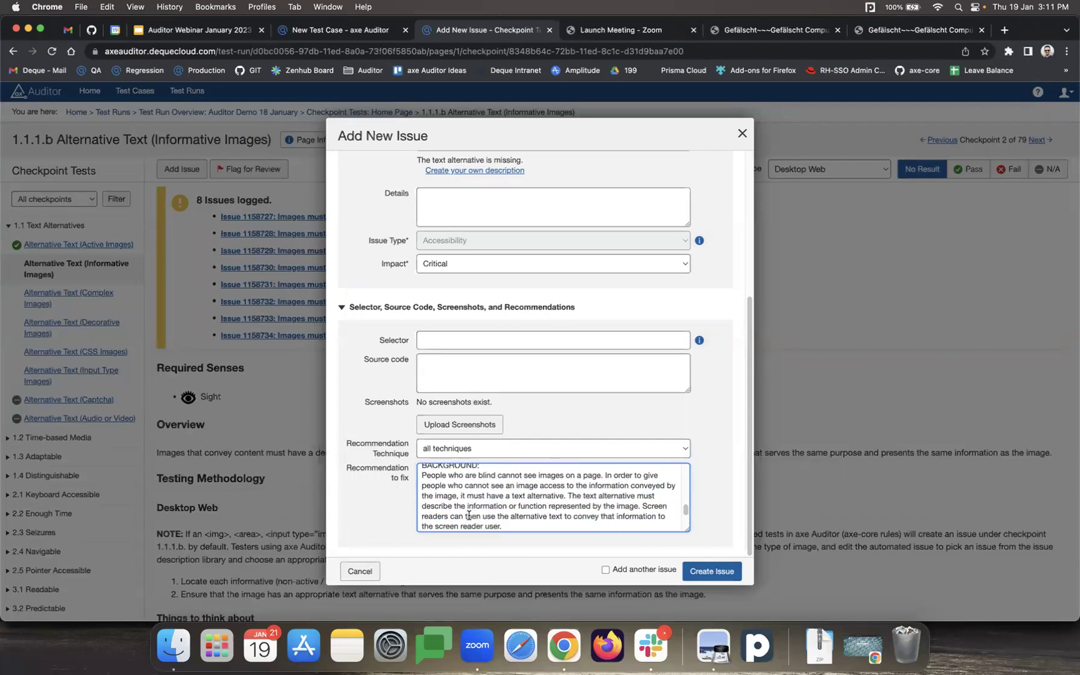
scroll(469, 515, "up", 10)
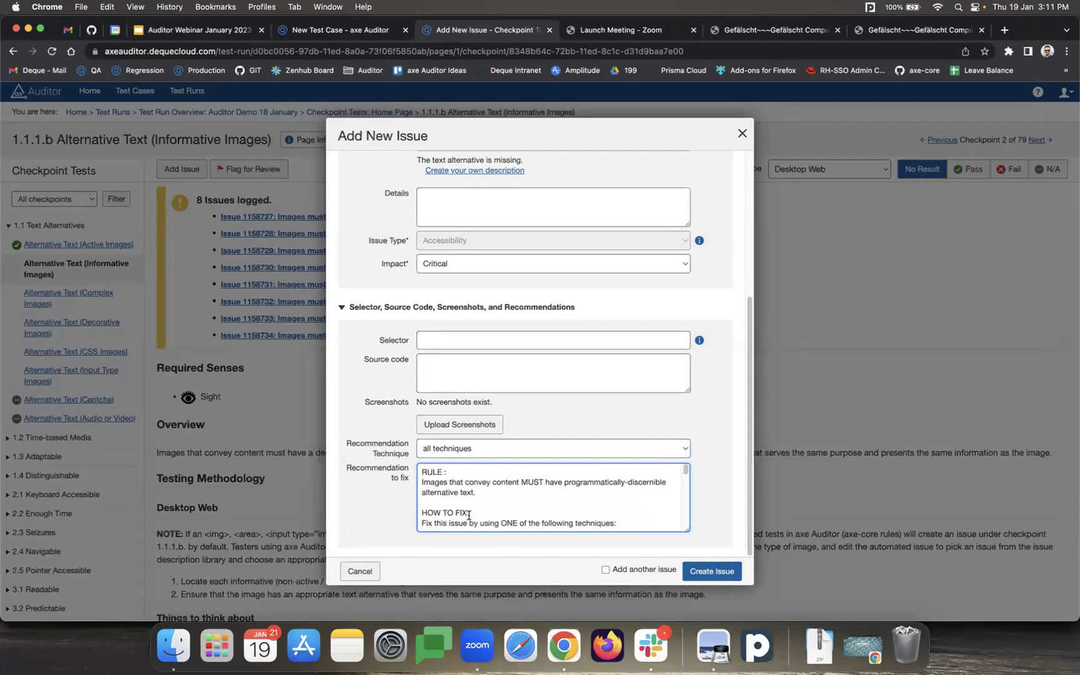
scroll(476, 512, "down", 5)
scroll(477, 511, "down", 5)
scroll(476, 511, "up", 3)
Step: Change the recommendation technique to "use alt attribute" and look over its recommendation text
left_click(479, 451)
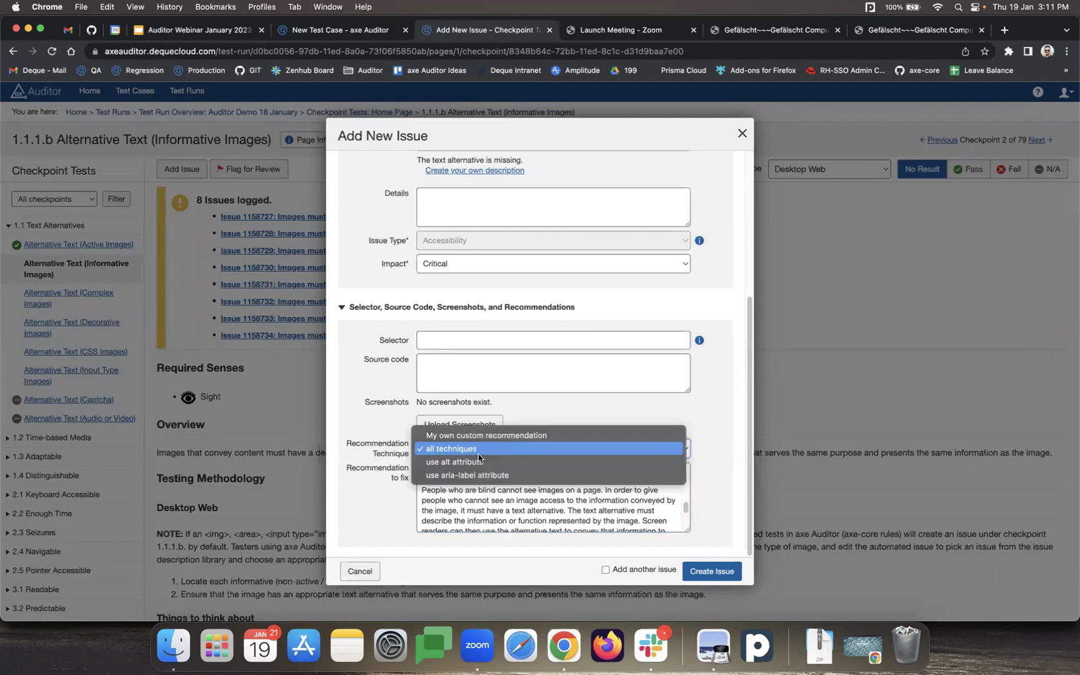
left_click(485, 466)
scroll(490, 472, "down", 2)
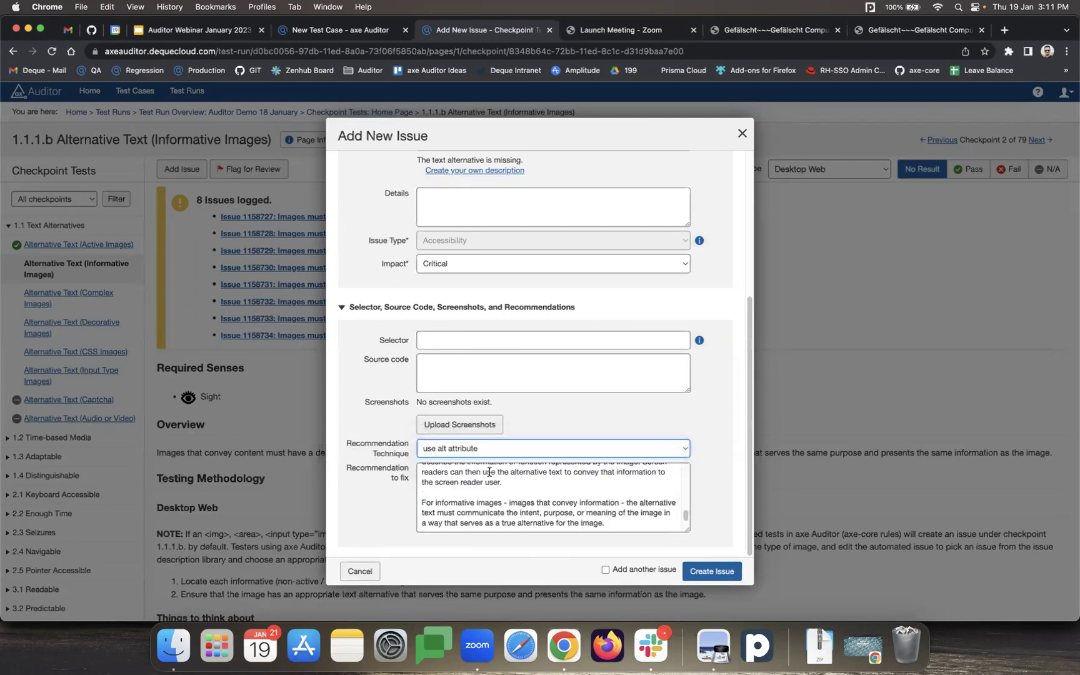
left_click(479, 505)
scroll(484, 487, "down", 5)
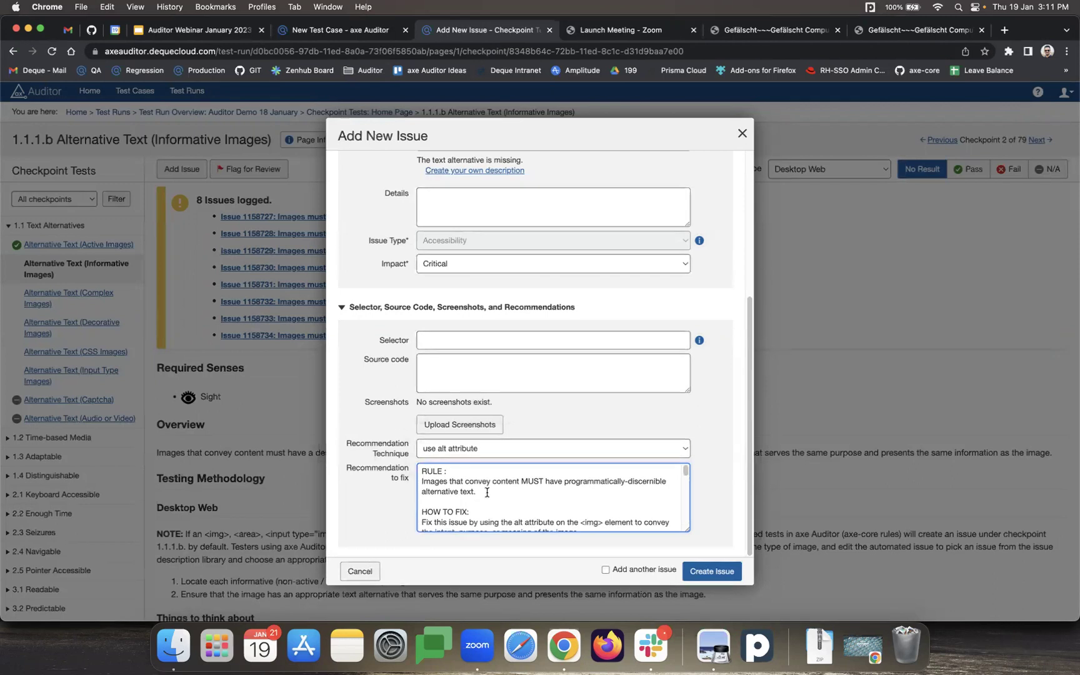
Step: Change the recommendation technique to "use aria-label attribute" and look back over the new issue's form
left_click(505, 453)
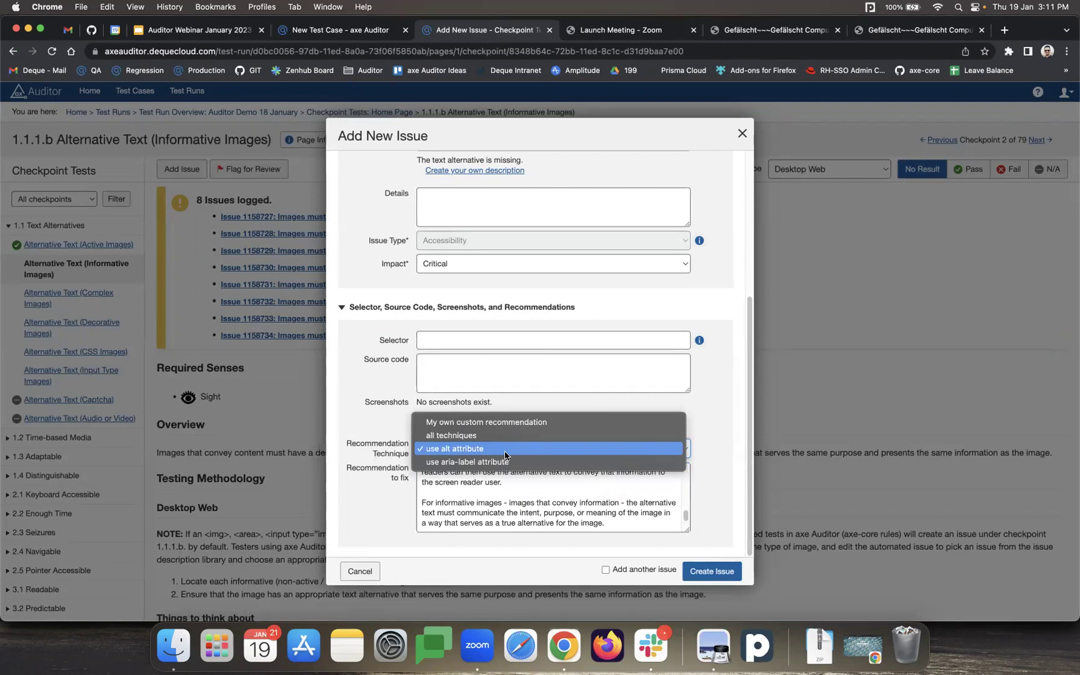
left_click(553, 462)
left_click(556, 490)
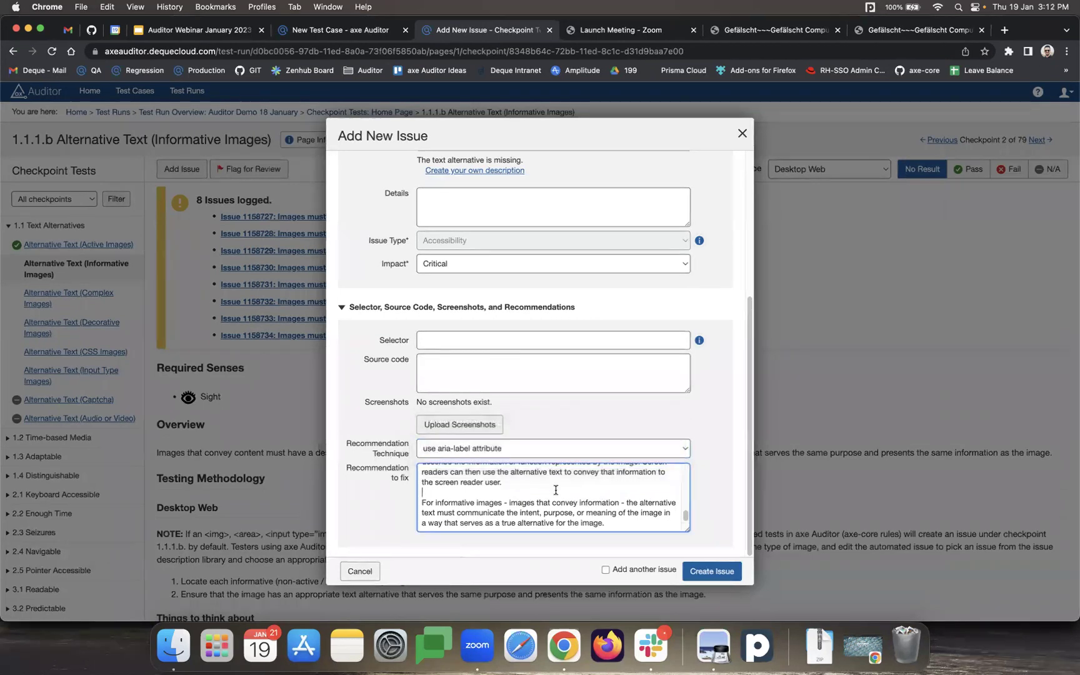
scroll(600, 497, "up", 10)
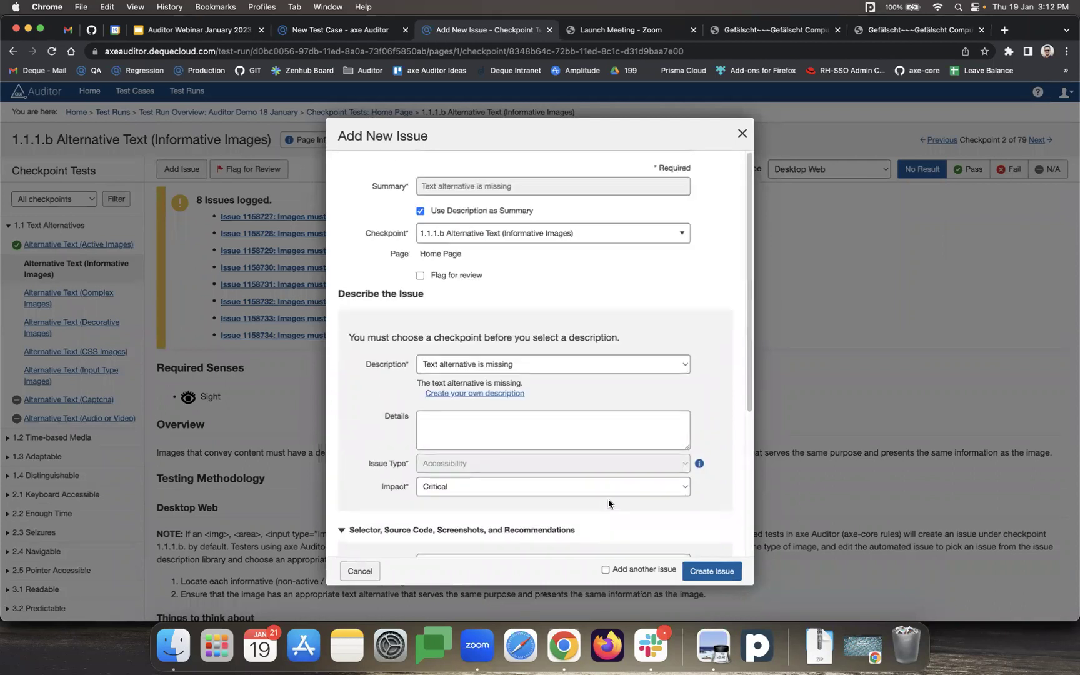
Step: Change the recommendation technique to "My own custom recommendation" and place the cursor in the recommendation text
scroll(719, 443, "down", 5)
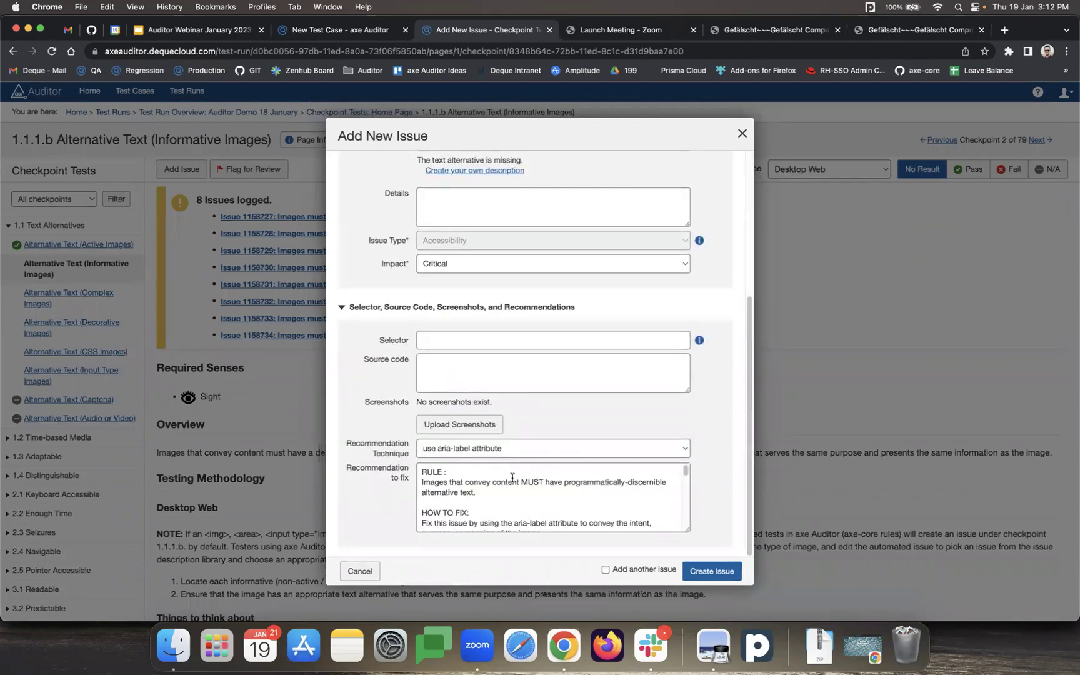
left_click(503, 448)
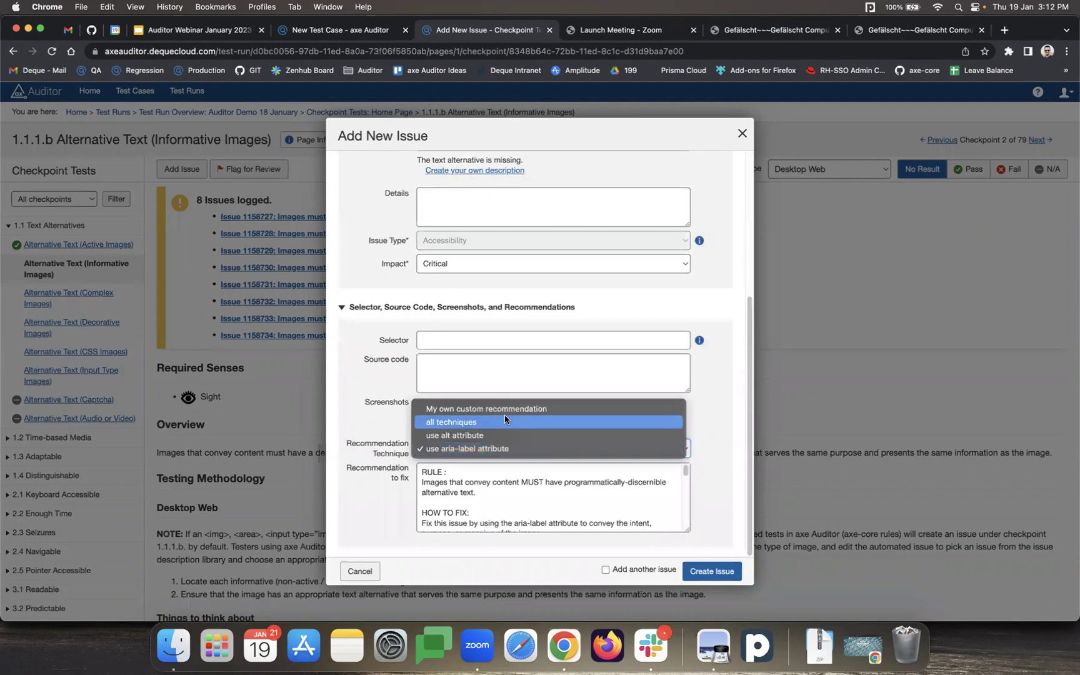
left_click(474, 409)
left_click(536, 496)
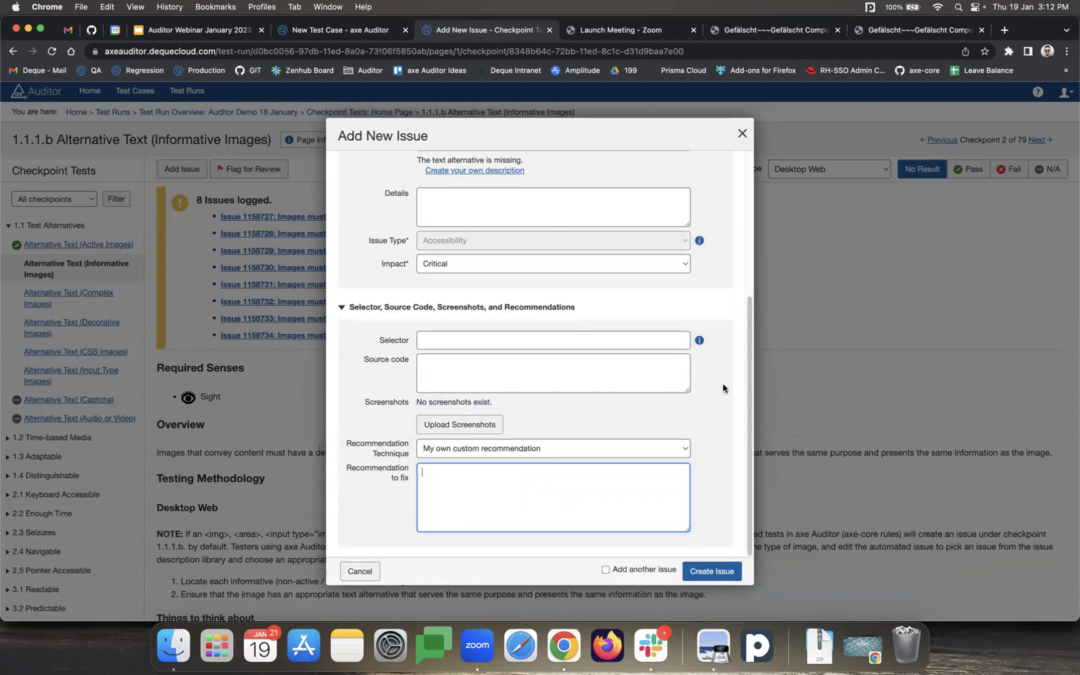
Step: Review the accessibility and best practice descriptions available for the new issue, keeping "Text alternative is missing"
scroll(723, 383, "up", 5)
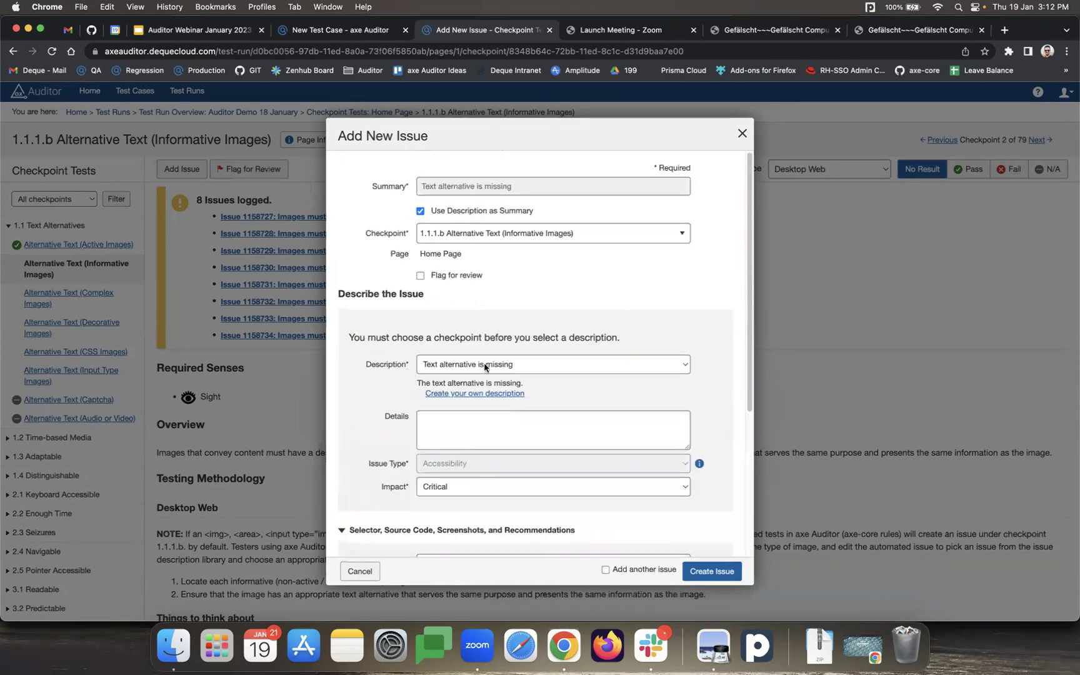
left_click(675, 367)
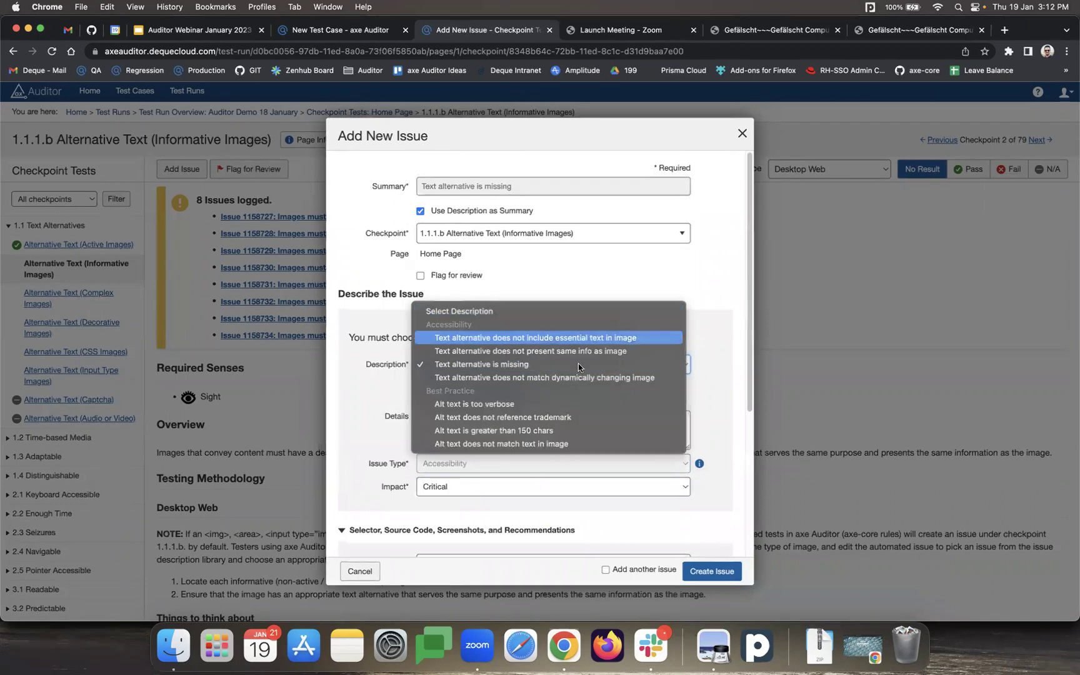
left_click(718, 334)
left_click(719, 333)
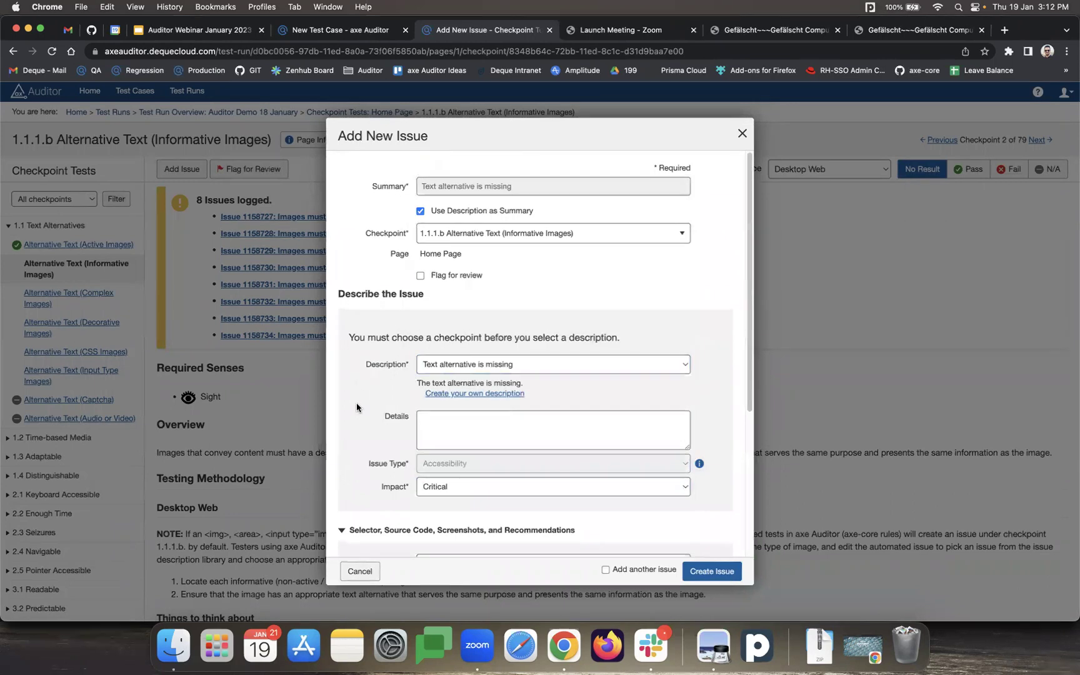
Step: Switch the issue to a self-written description and look over its selector, source code, screenshot and recommendation fields
left_click(487, 394)
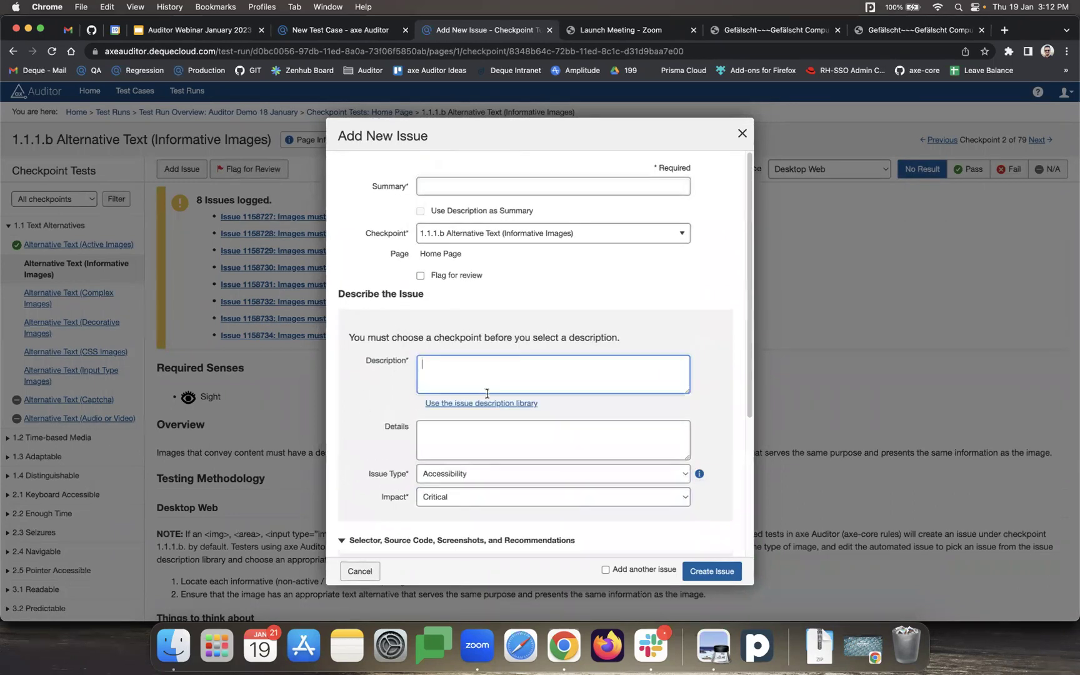
scroll(490, 372, "down", 5)
left_click(505, 367)
left_click(440, 395)
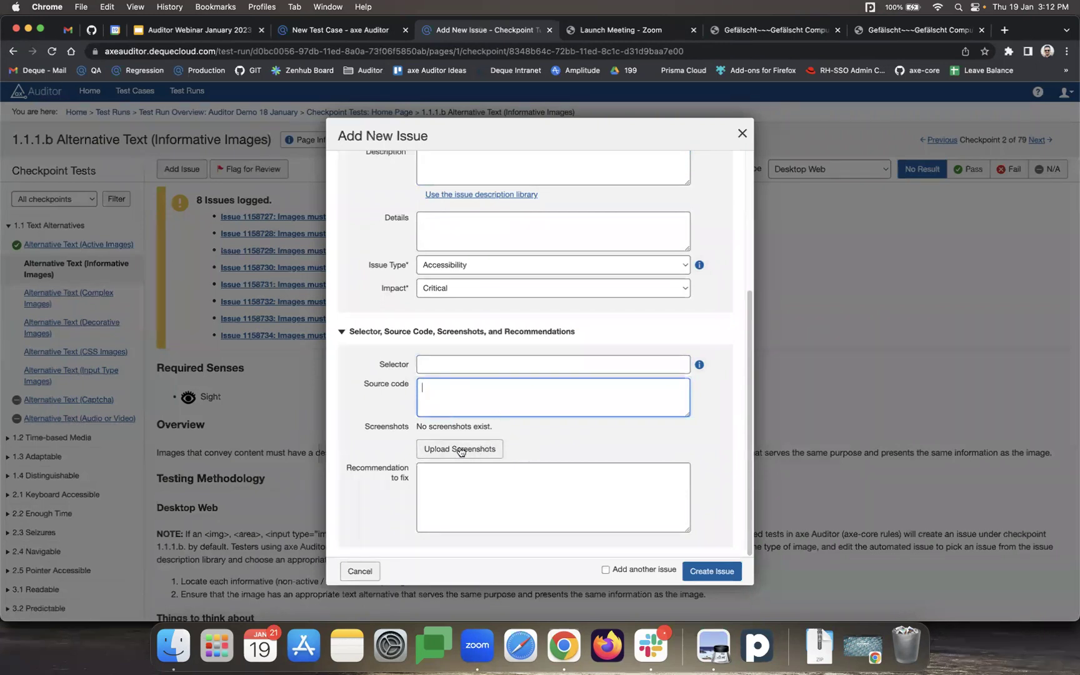
scroll(469, 435, "up", 5)
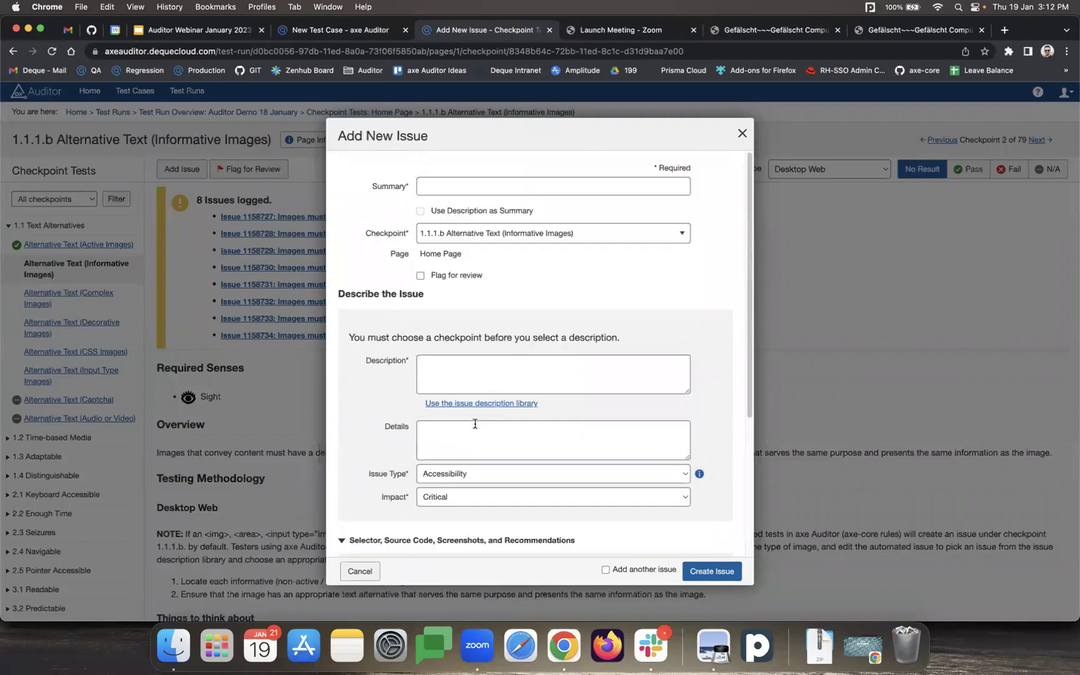
Step: Review the available issue types and impact levels for the custom issue without changing either
left_click(447, 476)
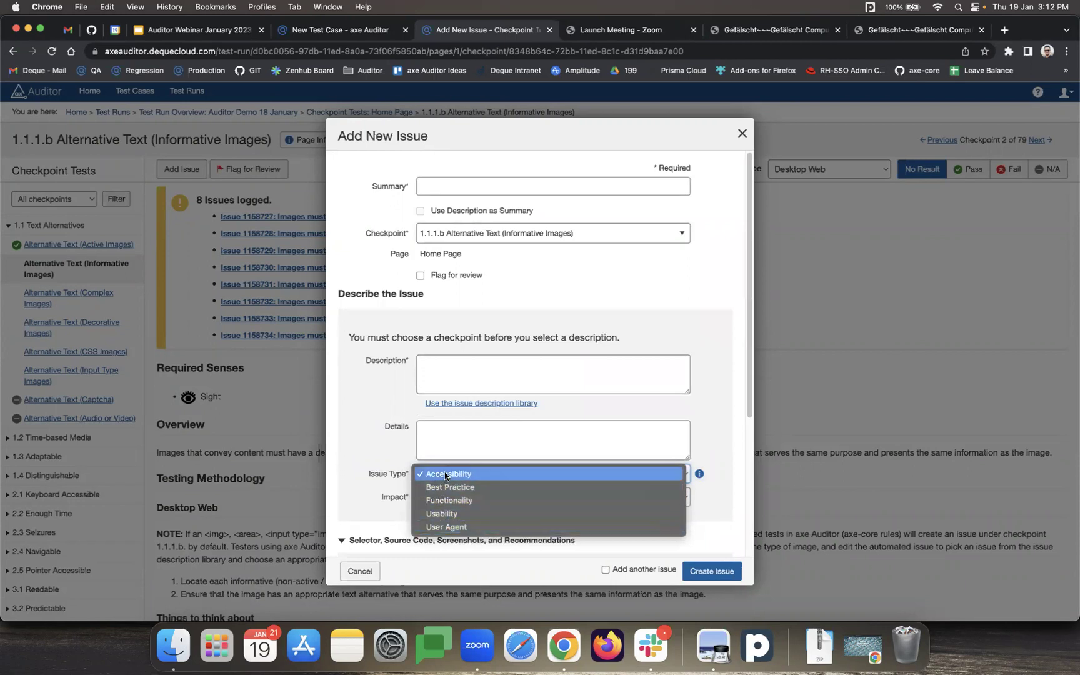
left_click(390, 453)
left_click(452, 496)
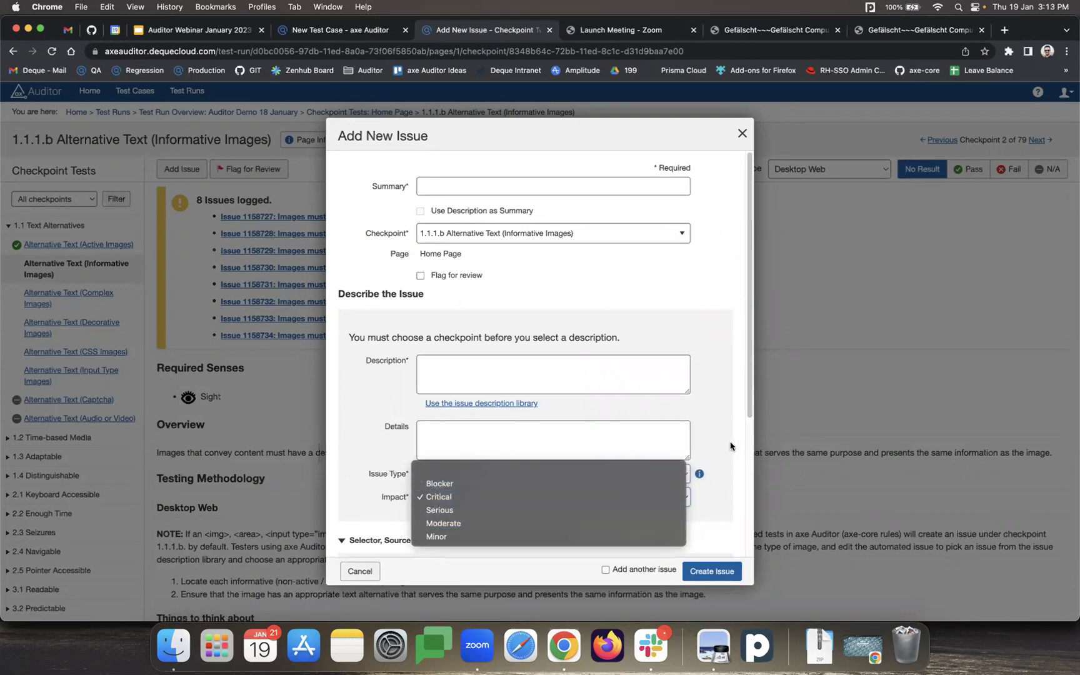
left_click(711, 451)
scroll(711, 450, "down", 5)
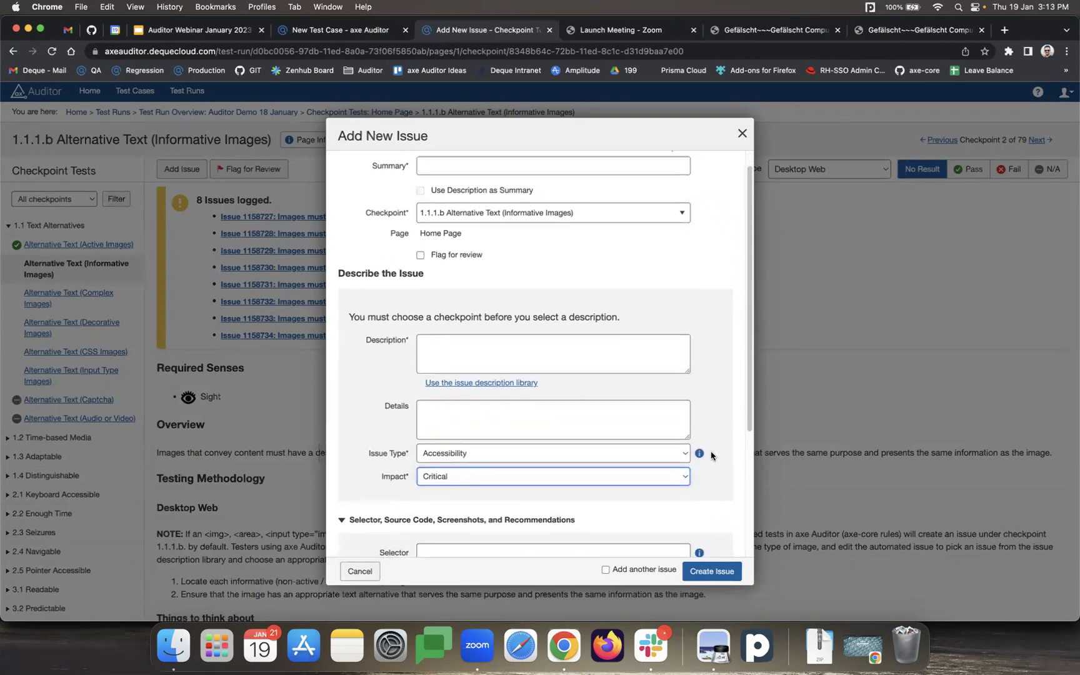
scroll(711, 455, "up", 5)
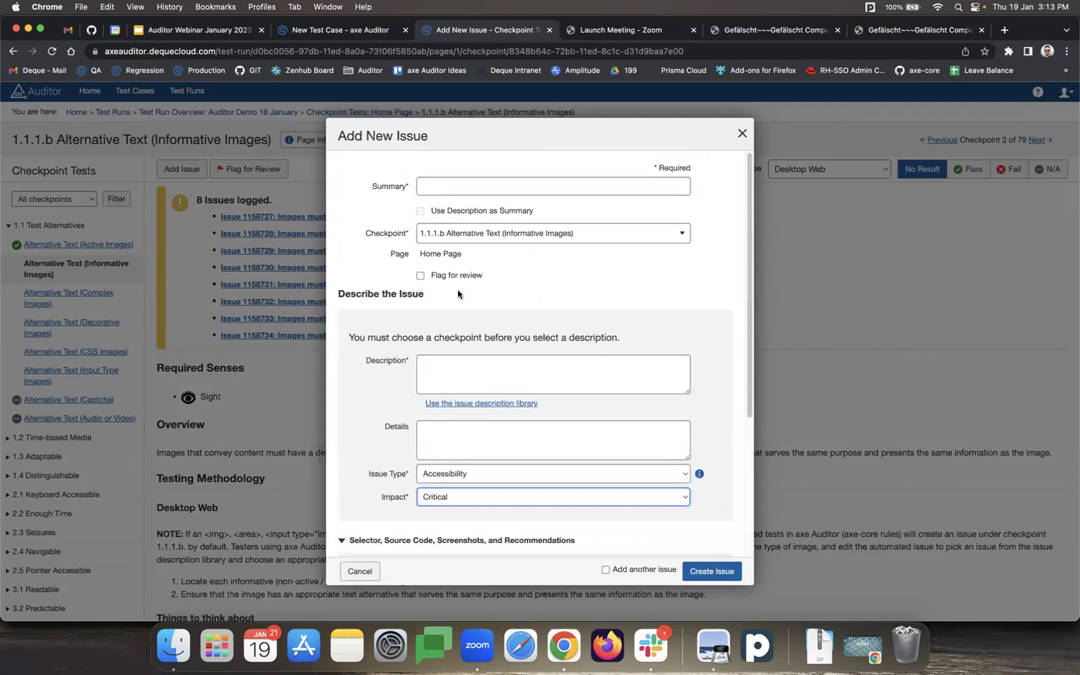
Step: Flag the new issue for review, look over its flag reason field and discard the issue without creating it
left_click(418, 275)
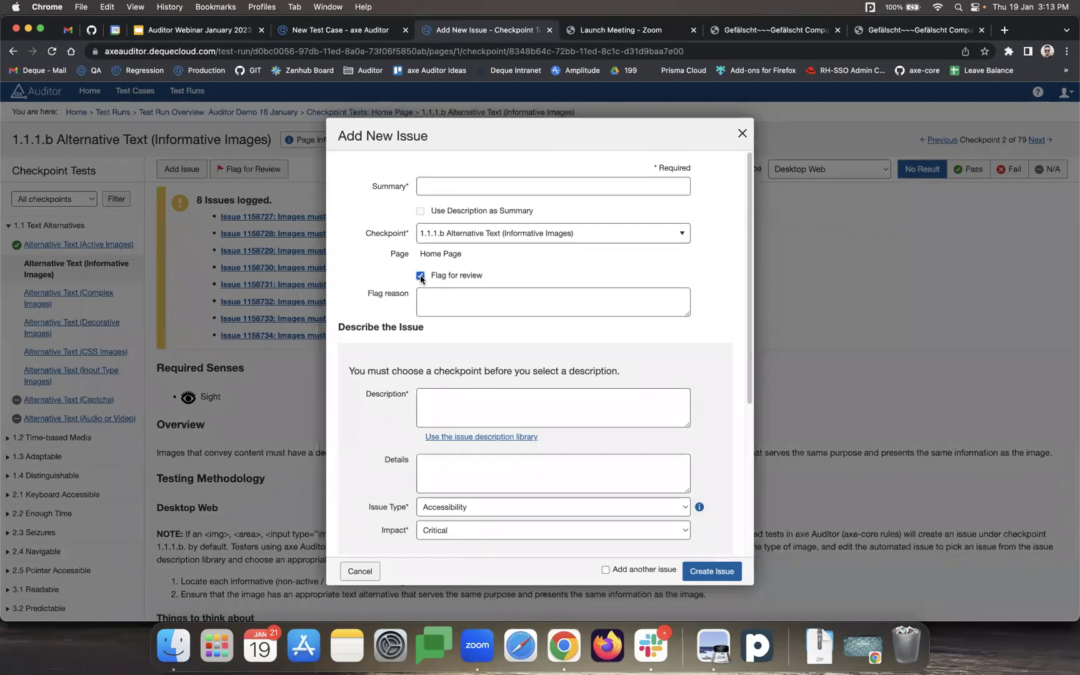
left_click(447, 299)
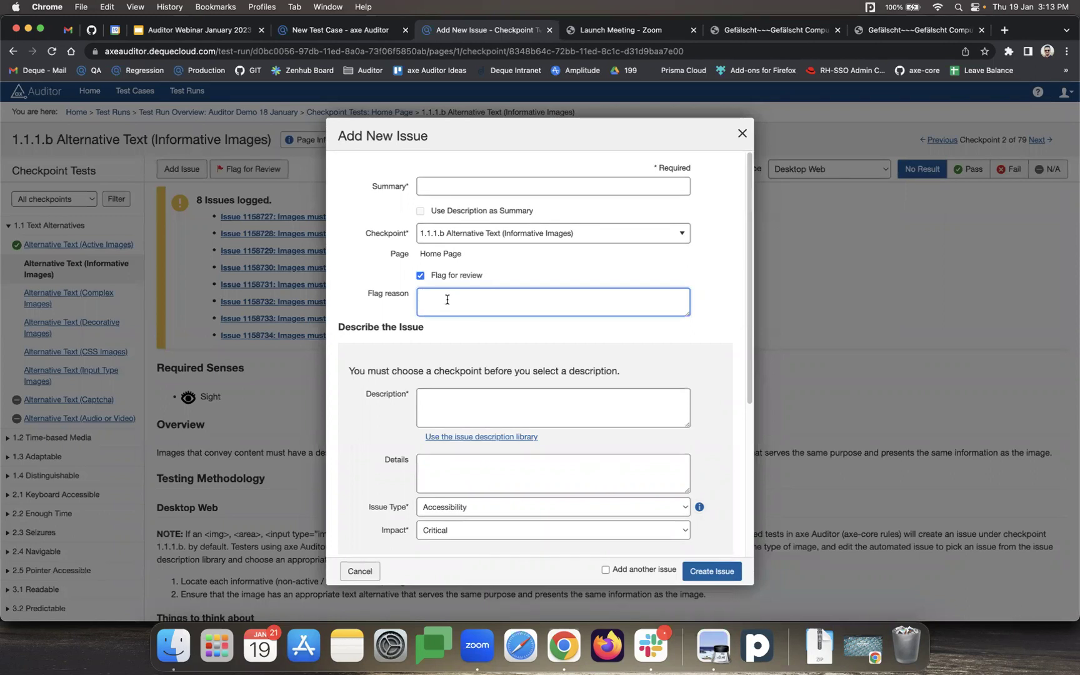
scroll(651, 368, "down", 1)
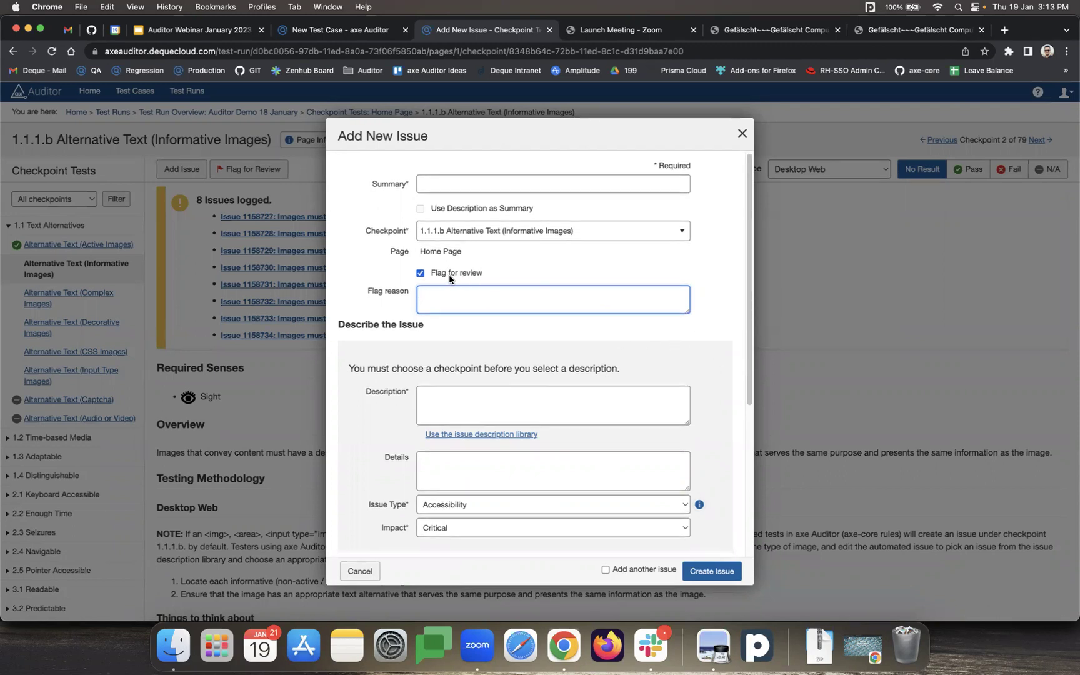
scroll(675, 407, "down", 5)
scroll(716, 304, "up", 6)
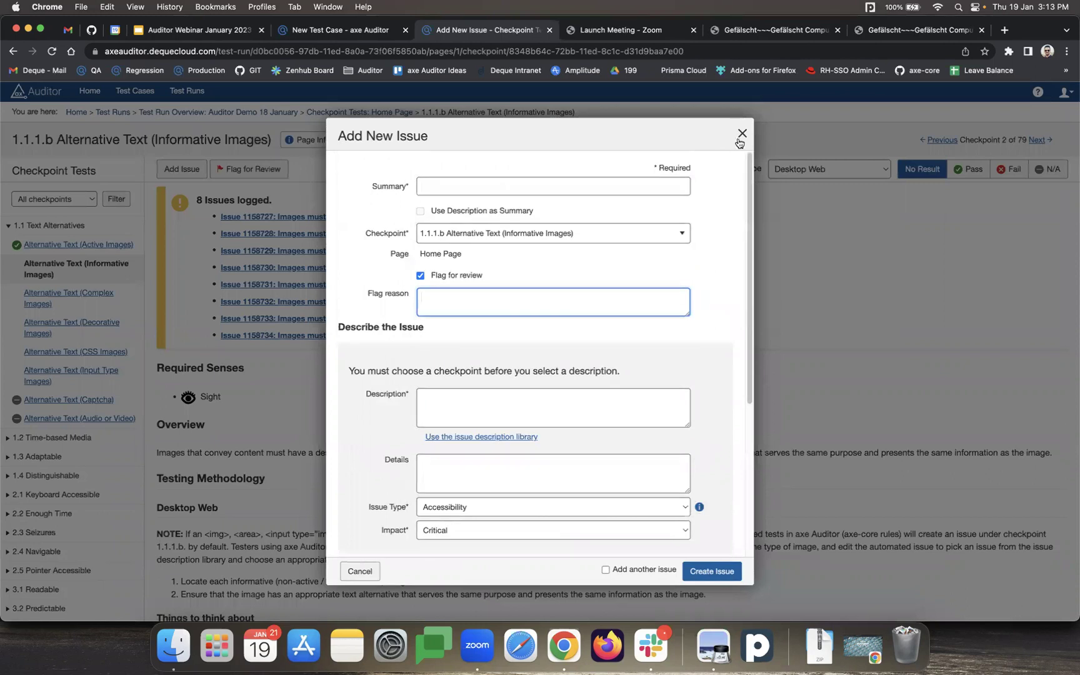
left_click(742, 133)
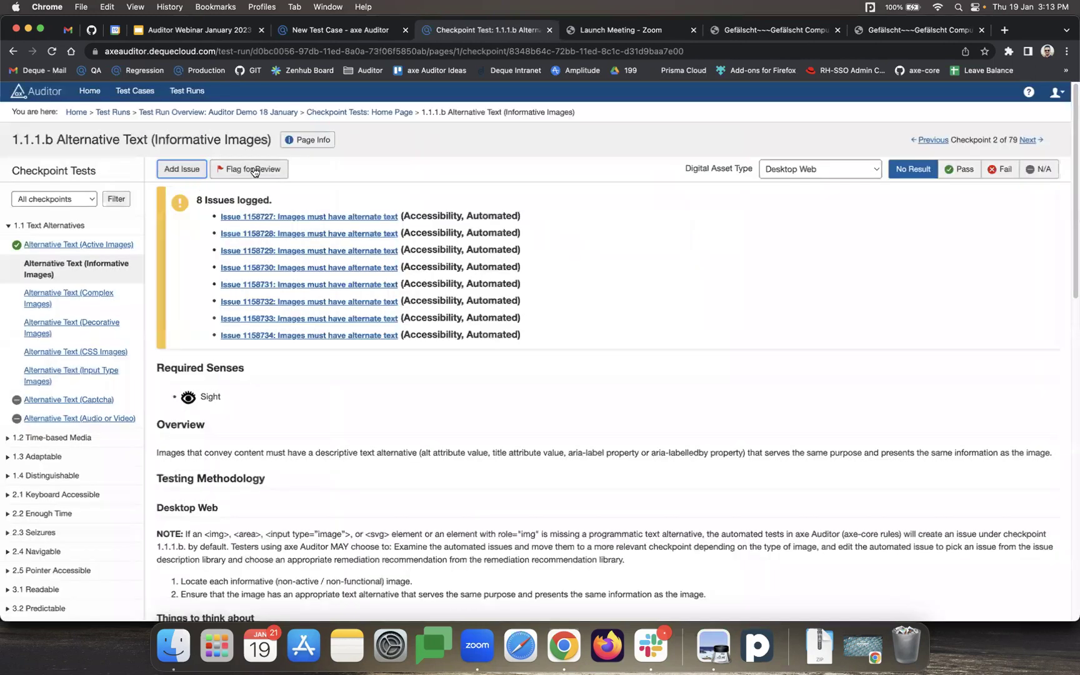
Step: Expand the 4.1 Compatible checkpoint group and open its Duplicate Attributes checkpoint
left_click(320, 169)
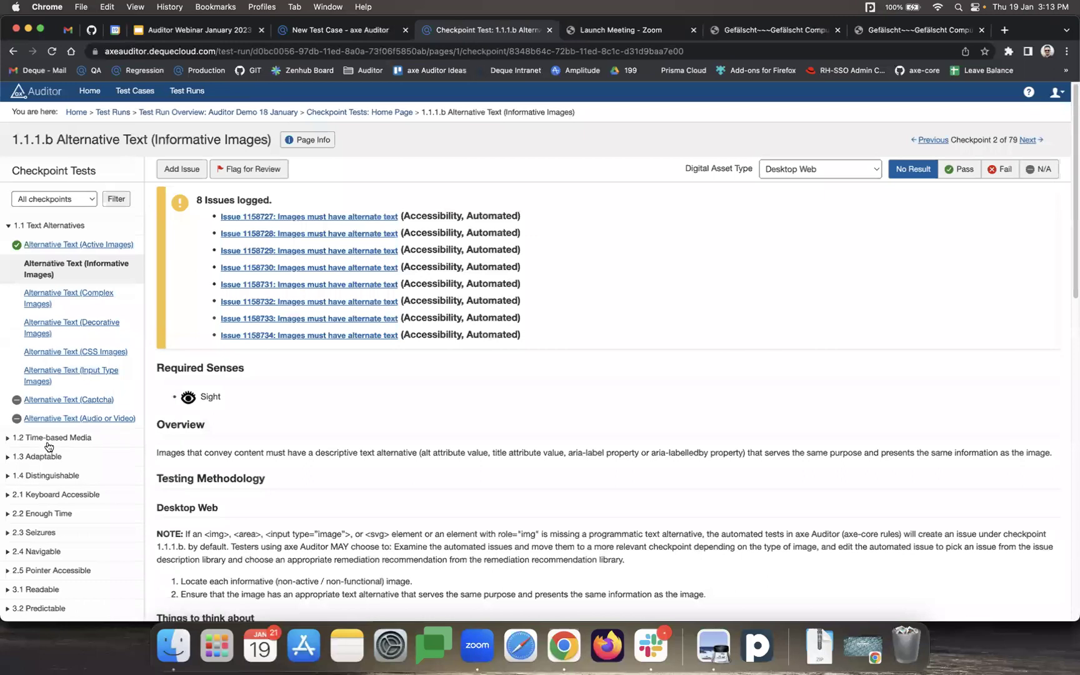
scroll(49, 447, "down", 2)
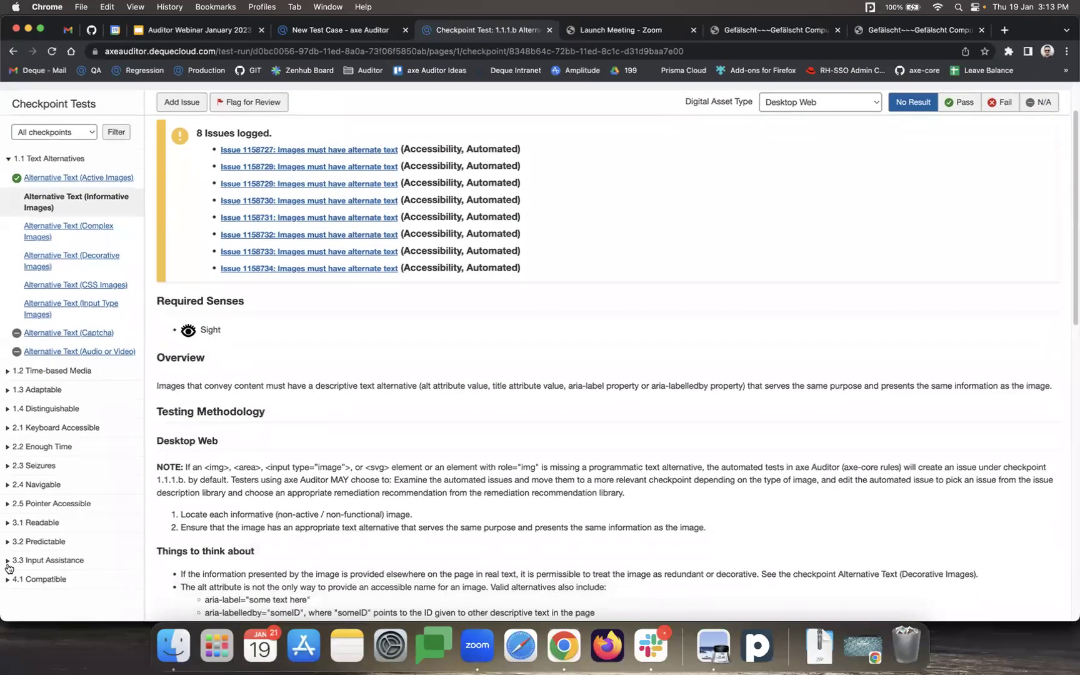
scroll(86, 498, "down", 15)
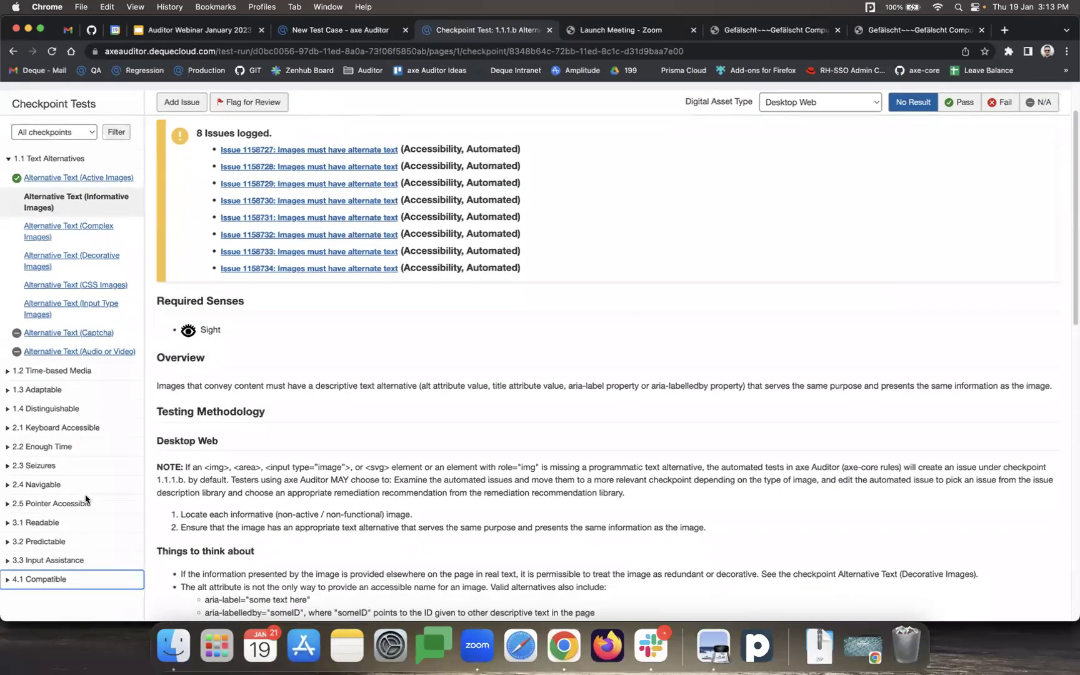
scroll(86, 498, "up", 10)
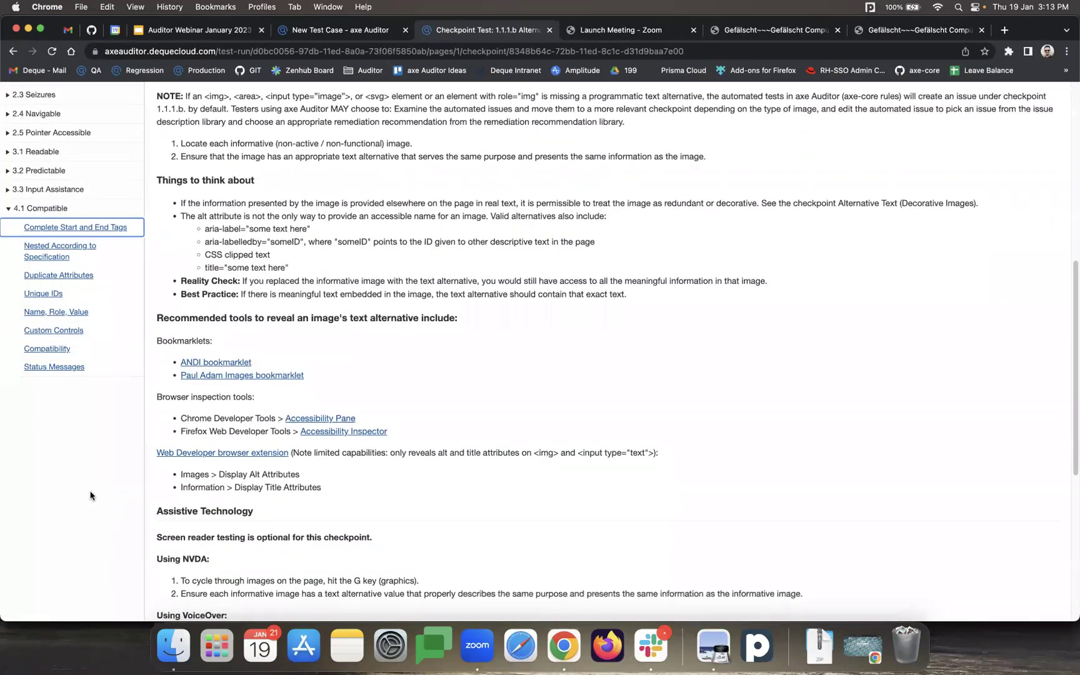
left_click(48, 281)
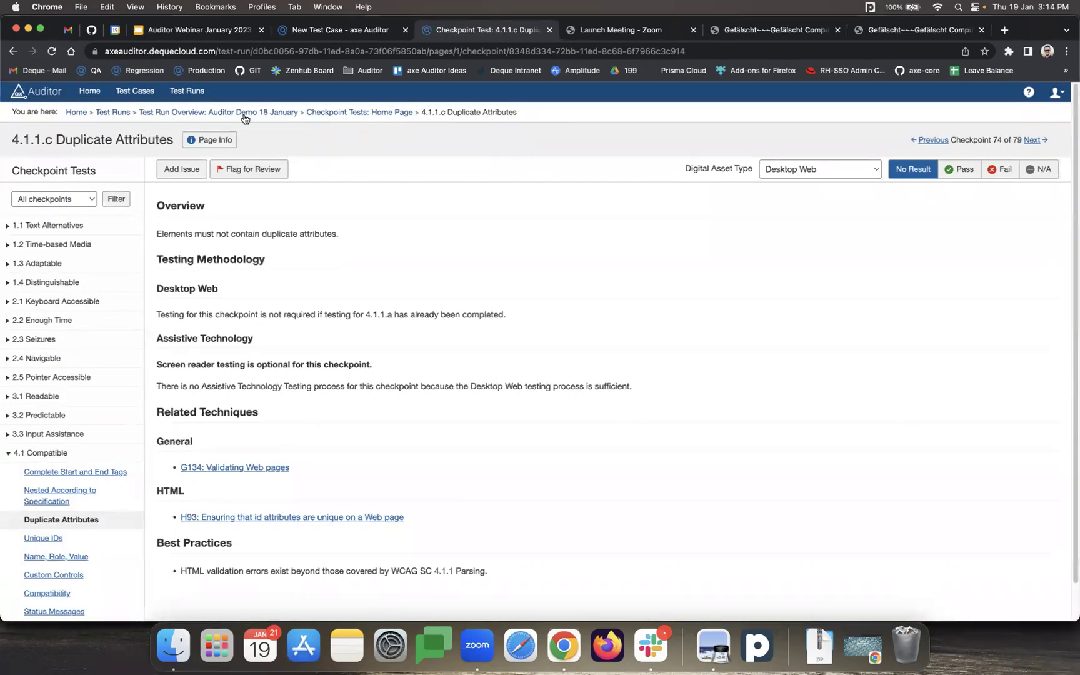
Step: Return to the Auditor Demo 18 January test run overview and review the progress of its pages
left_click(265, 114)
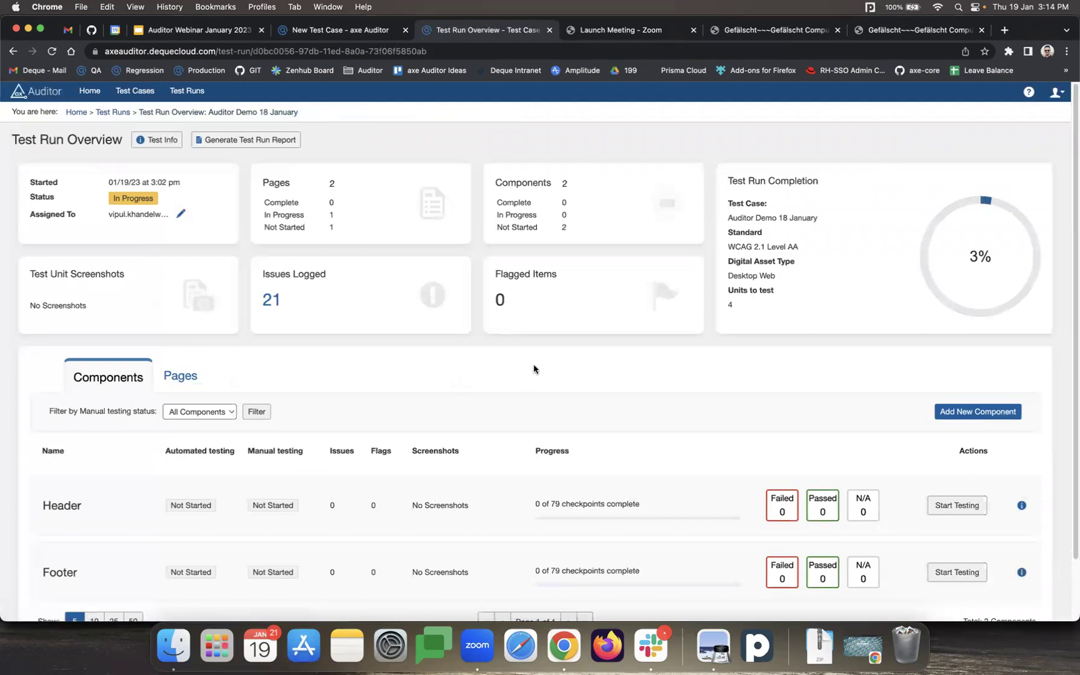
scroll(424, 453, "down", 3)
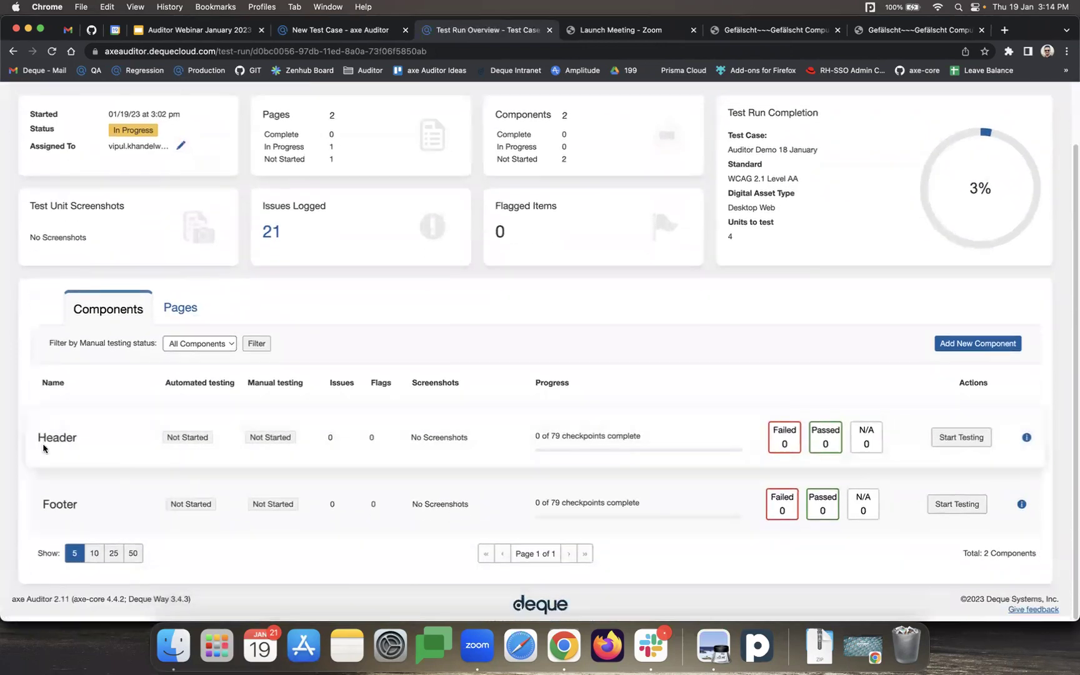
left_click(176, 311)
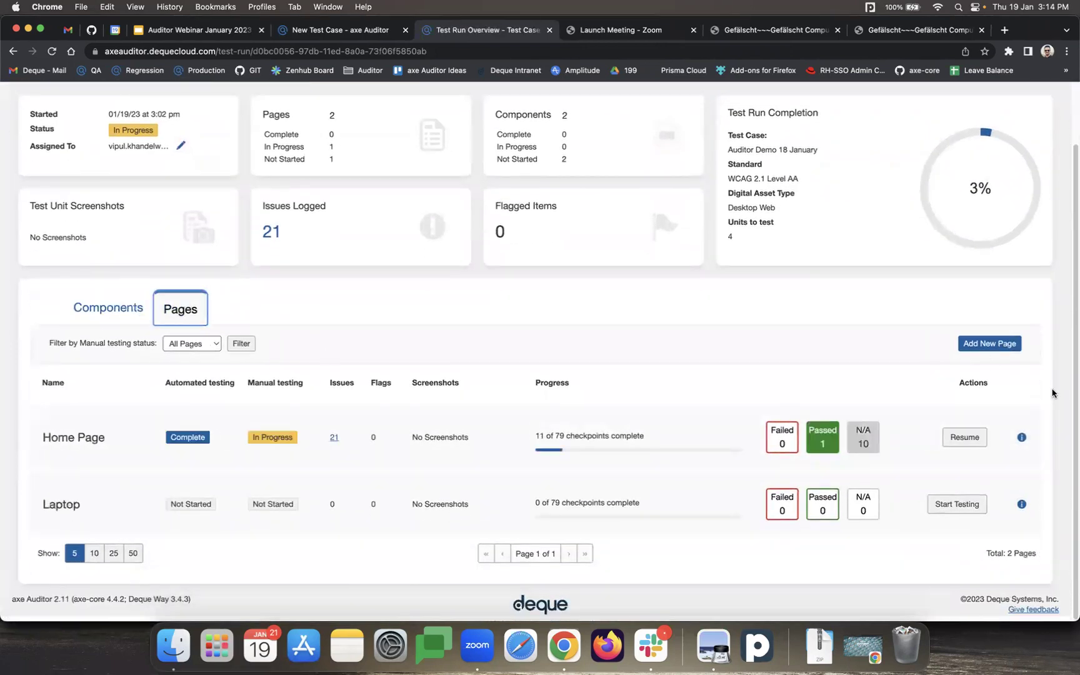
scroll(844, 306, "up", 3)
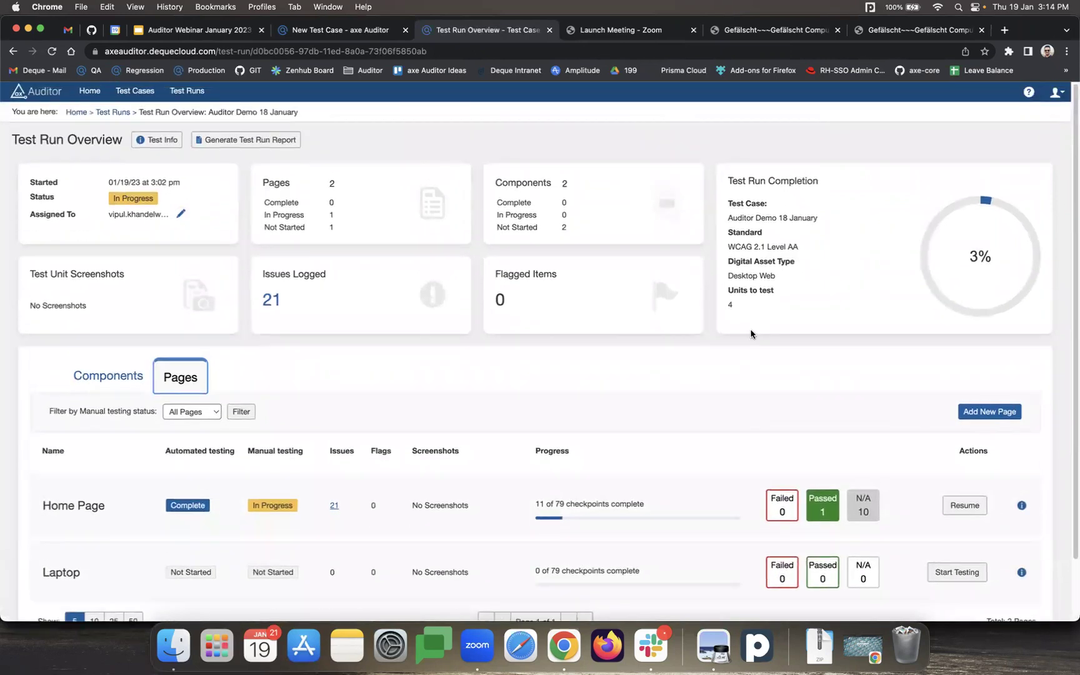
left_click(708, 335)
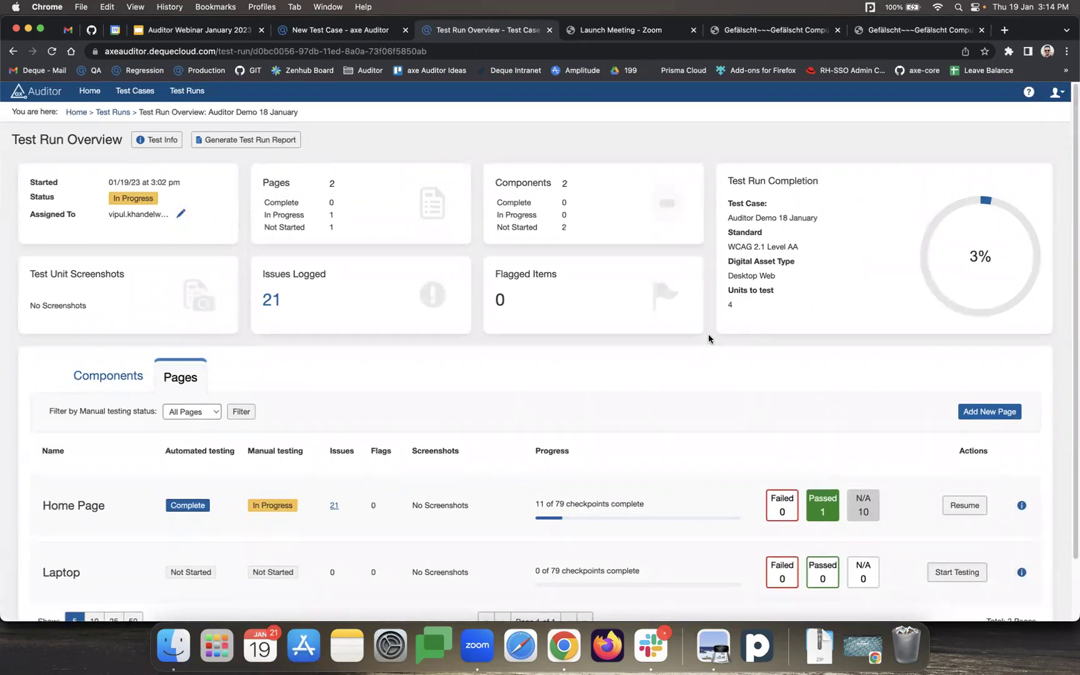
Step: Resume testing the Home Page and mark all of its checkpoints complete, confirming the automatically assigned results
left_click(964, 505)
left_click(885, 361)
left_click(867, 191)
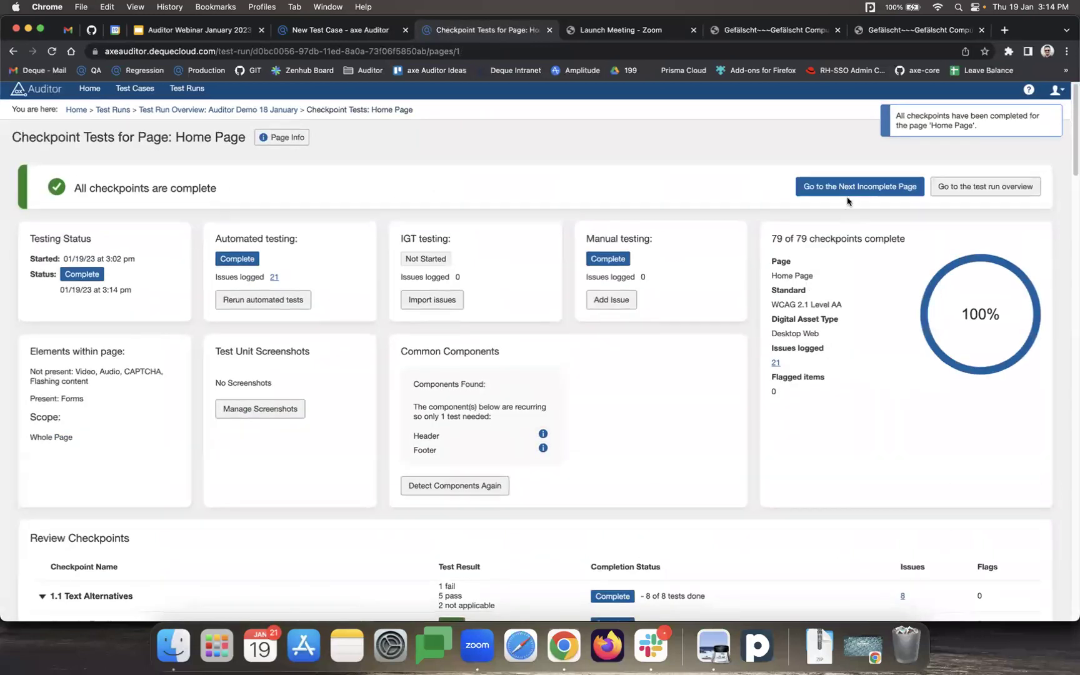
Step: Try to go on to the next incomplete page, and return to the Home Page's checkpoint summary
left_click(850, 191)
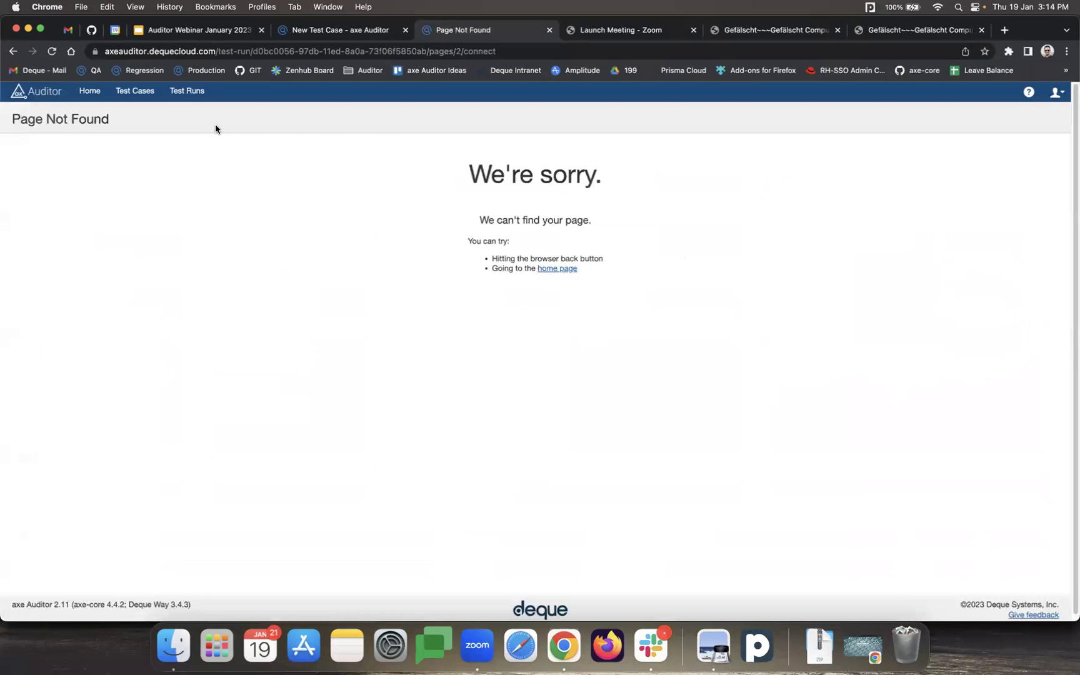
left_click(11, 51)
scroll(301, 247, "down", 10)
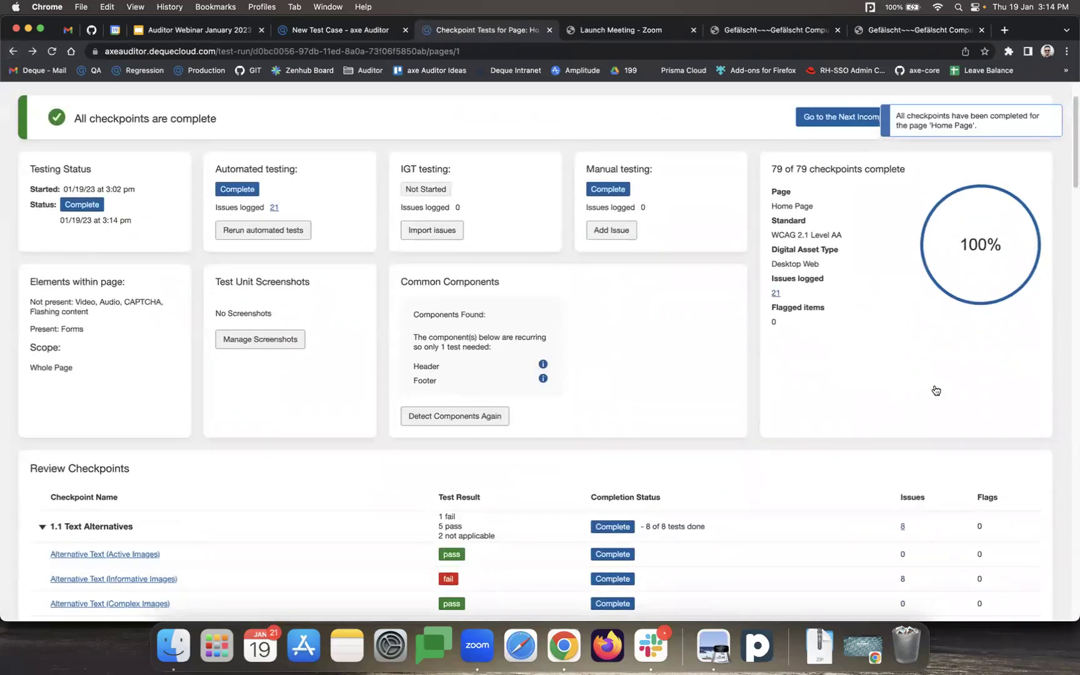
scroll(301, 246, "up", 10)
Step: Start testing the Laptop page from the test run overview, run its automated tests and continue to its checkpoint summary
left_click(985, 189)
scroll(891, 410, "down", 3)
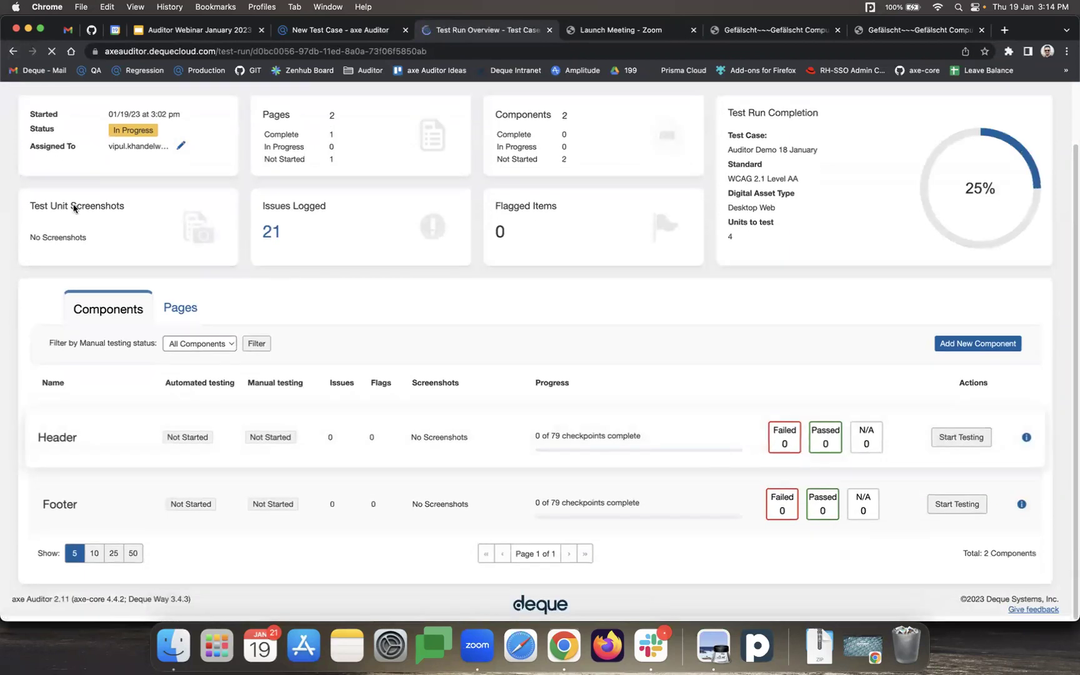
left_click(178, 307)
left_click(956, 504)
left_click(684, 486)
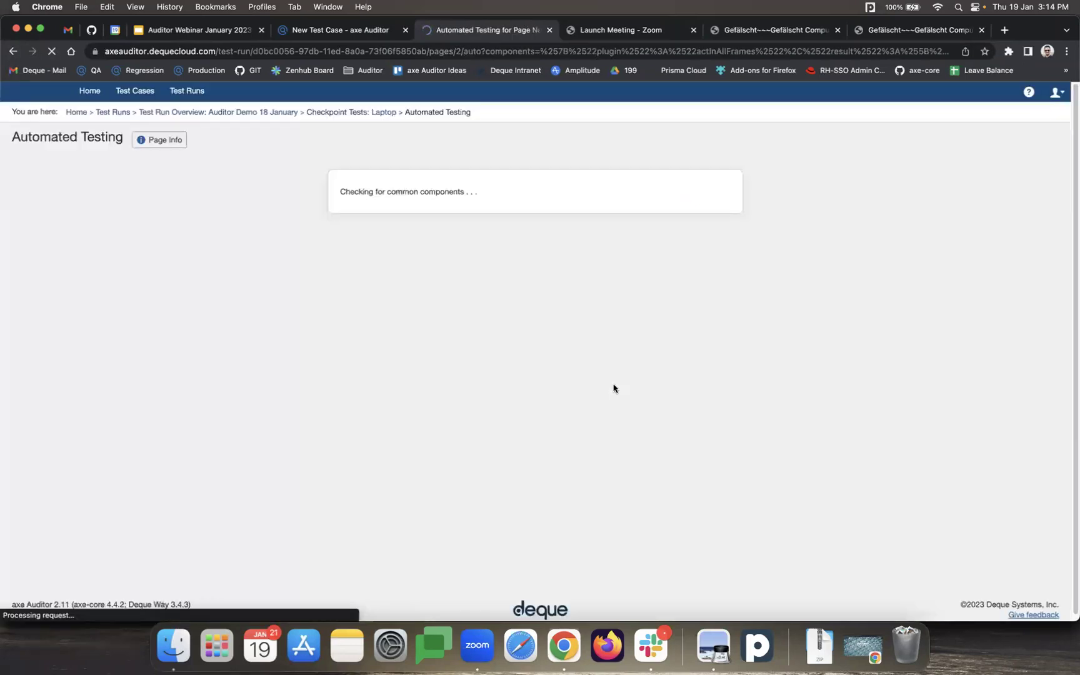
scroll(688, 450, "down", 3)
left_click(680, 556)
Step: Mark all checkpoints of the Laptop page complete with the automatically assigned results, and return to the test run overview
scroll(808, 426, "down", 3)
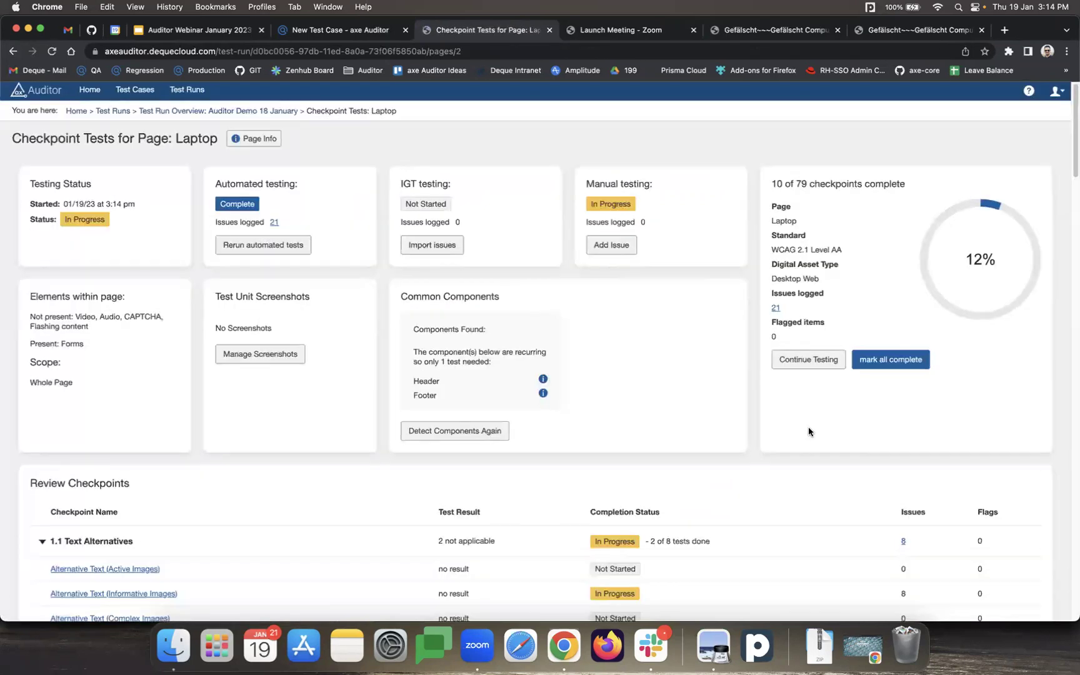
left_click(893, 243)
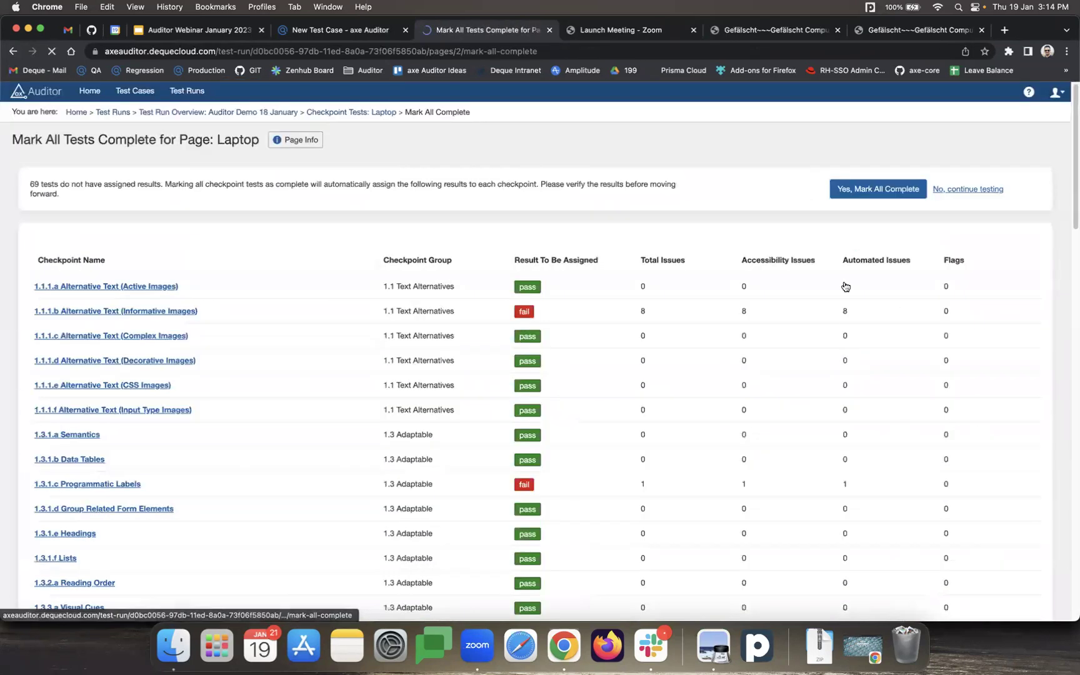
key("Return")
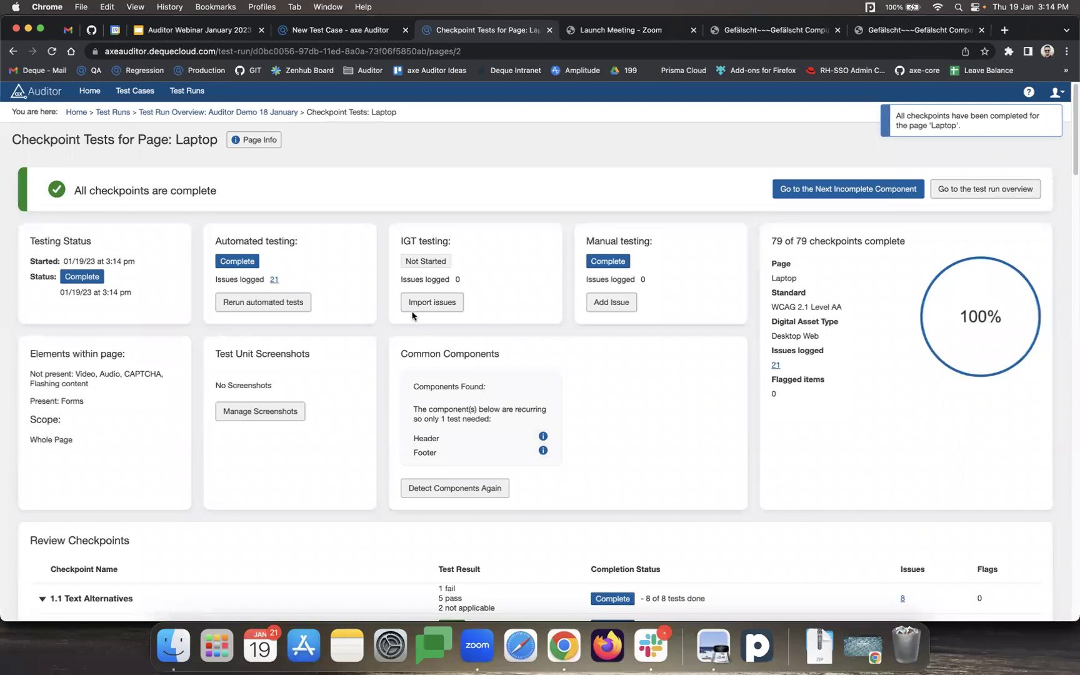
left_click(187, 117)
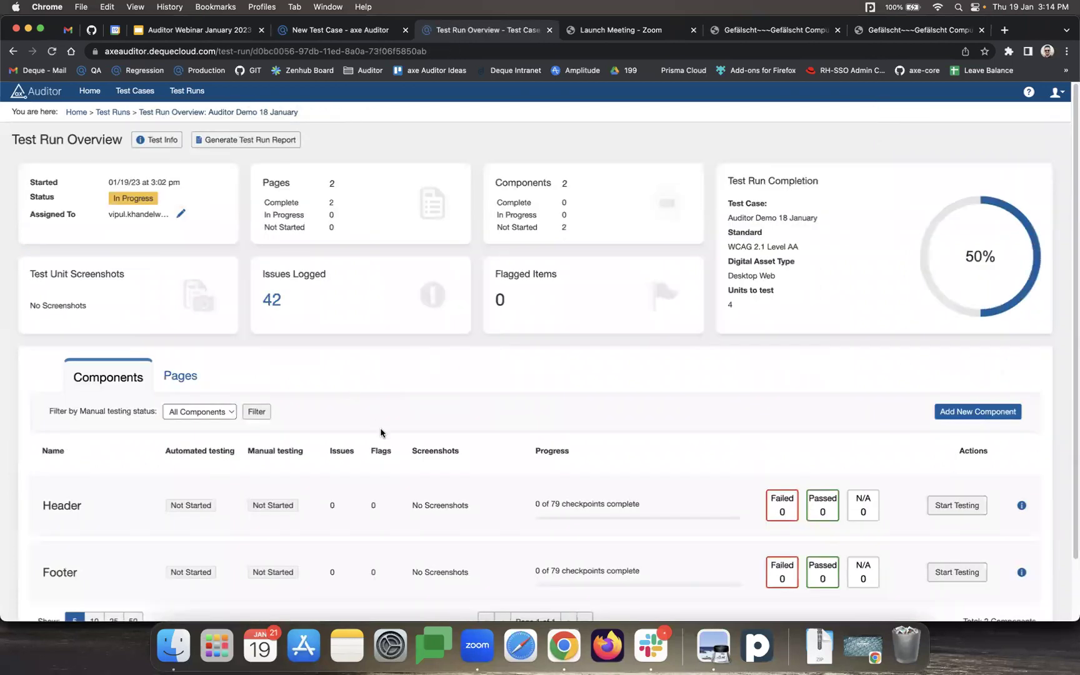
Step: Start testing the Header component, run its automated tests, continue to its manual tests, and return to the test run overview
scroll(984, 453, "down", 2)
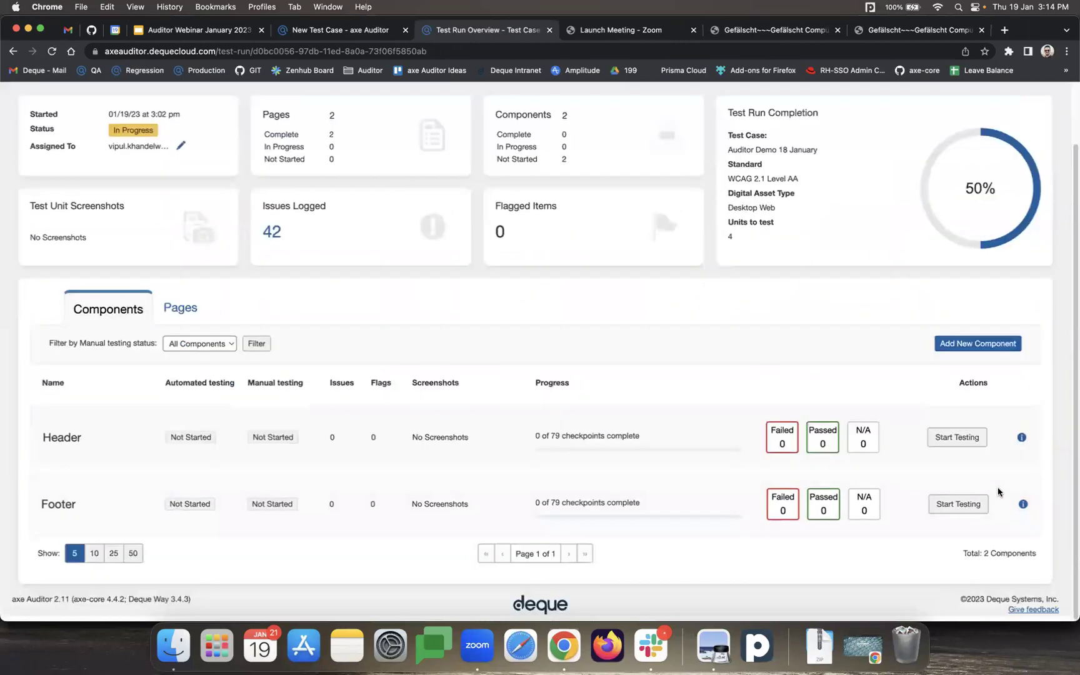
left_click(962, 437)
left_click(688, 512)
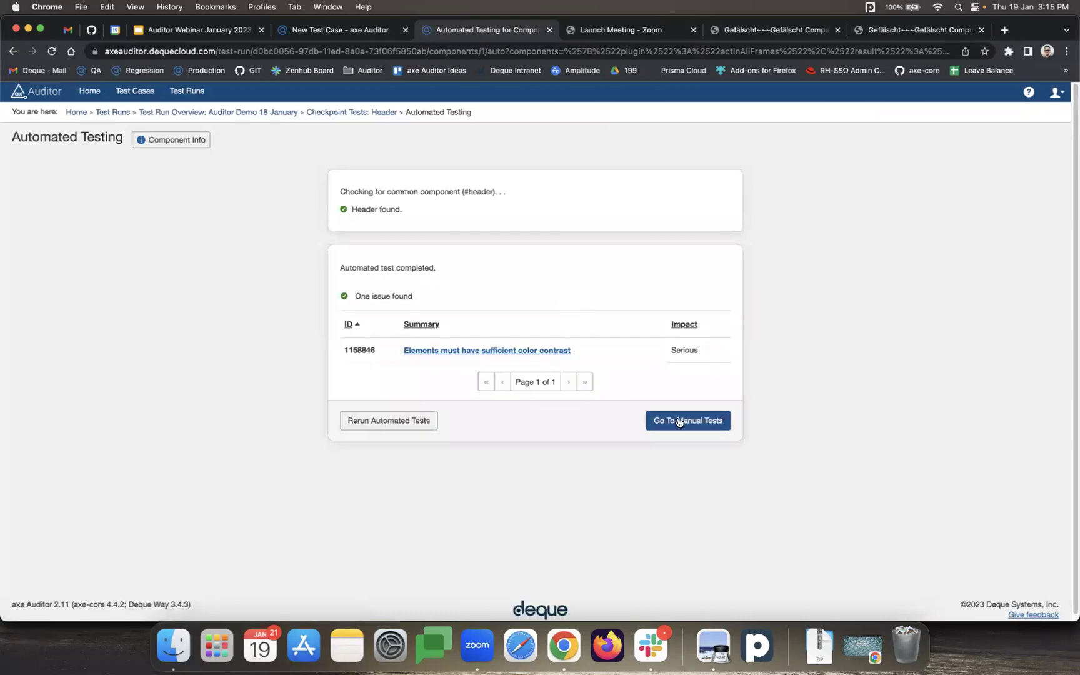
left_click(679, 421)
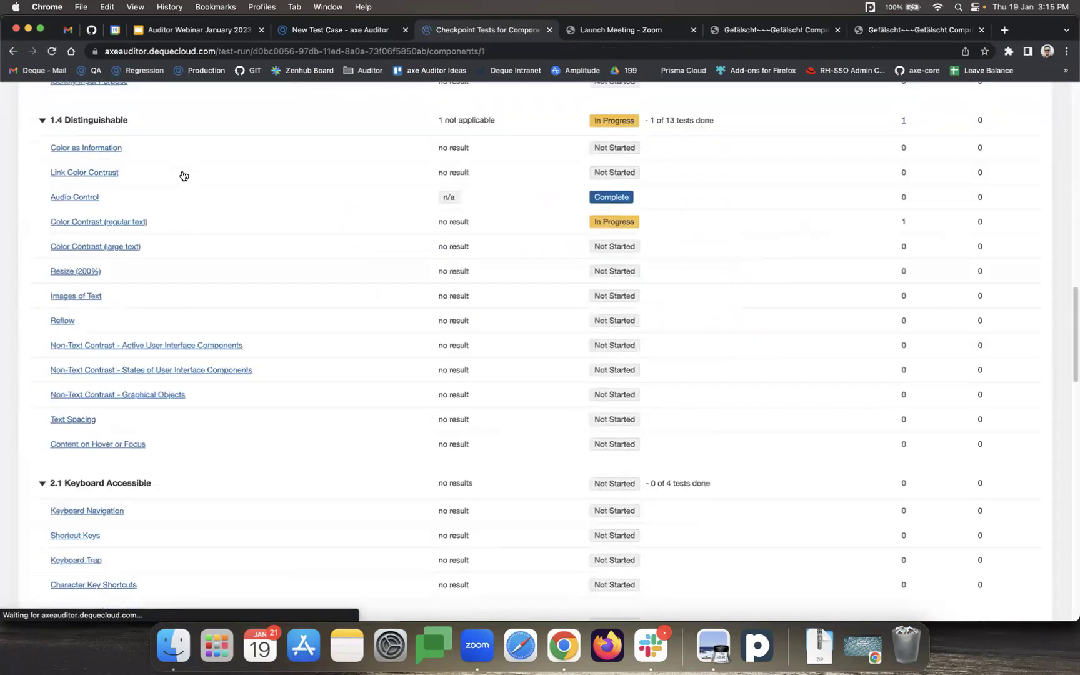
scroll(183, 176, "up", 15)
left_click(200, 112)
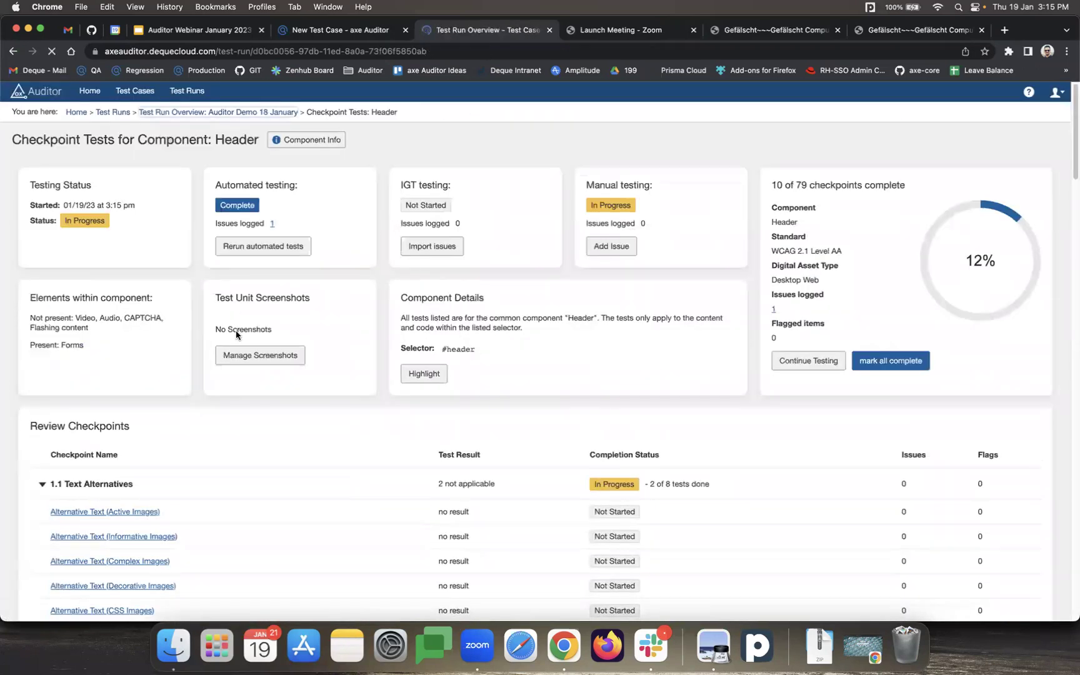
Step: Run the automated tests of the Footer component, look through its checkpoint summary, and return to the test run overview
scroll(563, 406, "down", 2)
left_click(943, 500)
left_click(670, 512)
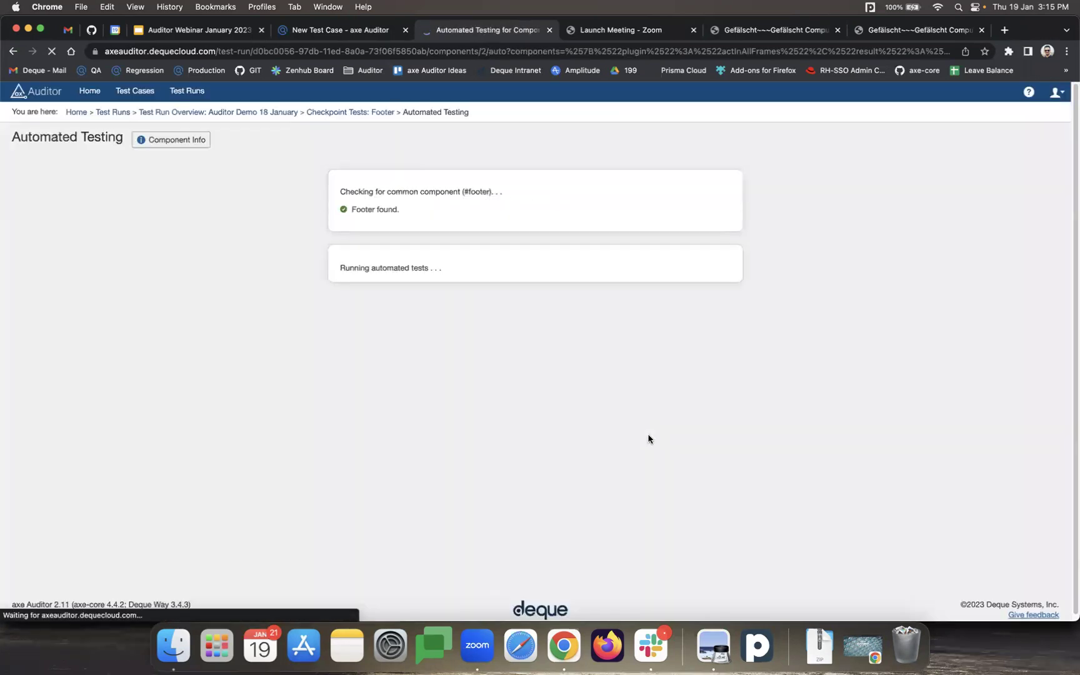
left_click(686, 524)
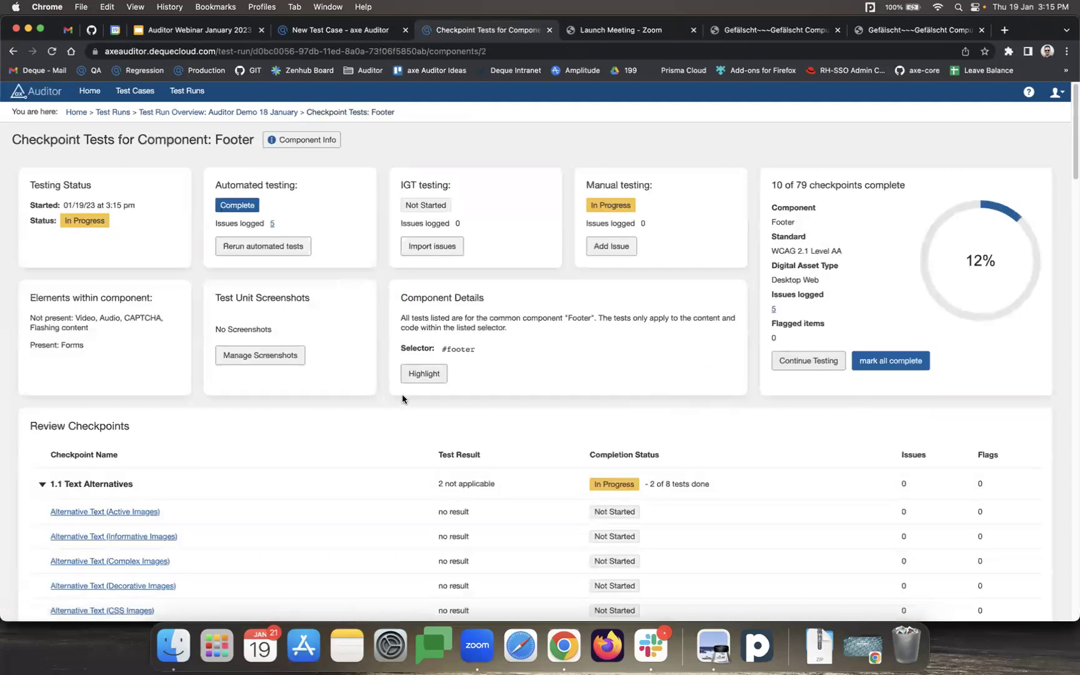
scroll(375, 375, "down", 15)
scroll(229, 113, "up", 15)
left_click(225, 112)
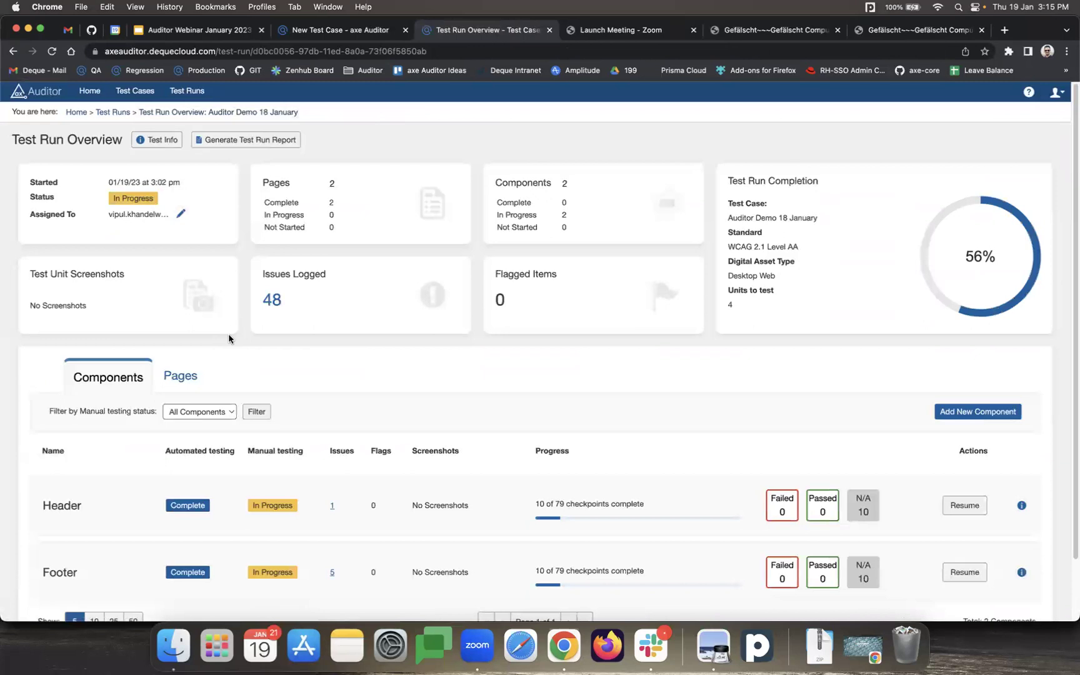
Step: Review the testing status and progress of the Header and Footer components in the test run overview
scroll(137, 453, "down", 2)
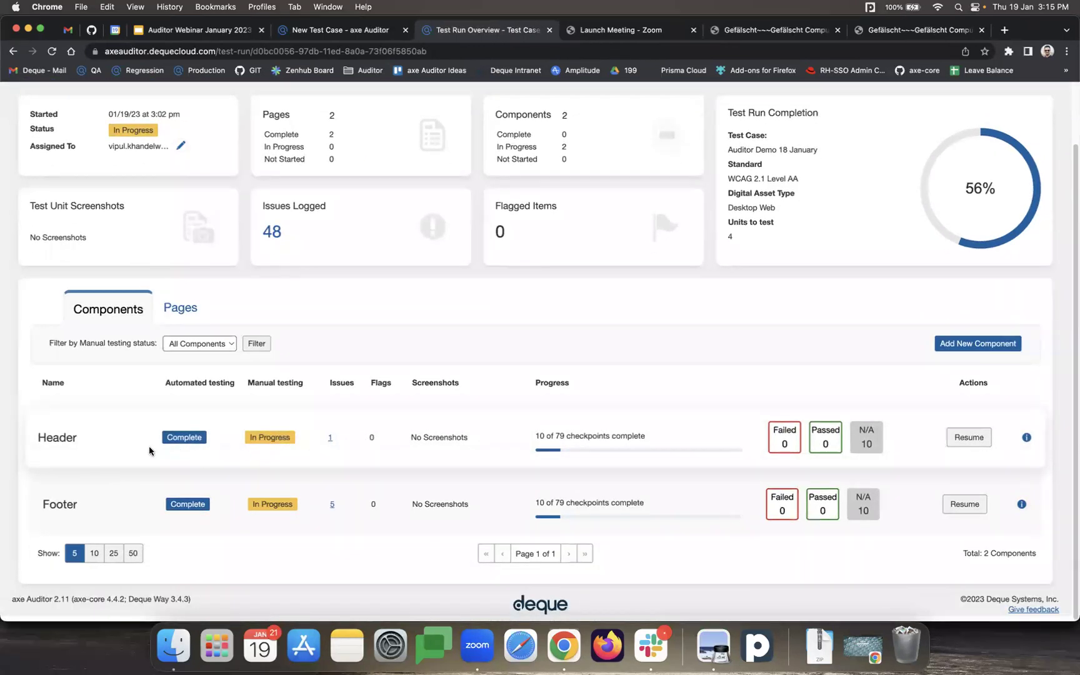
left_click(282, 438)
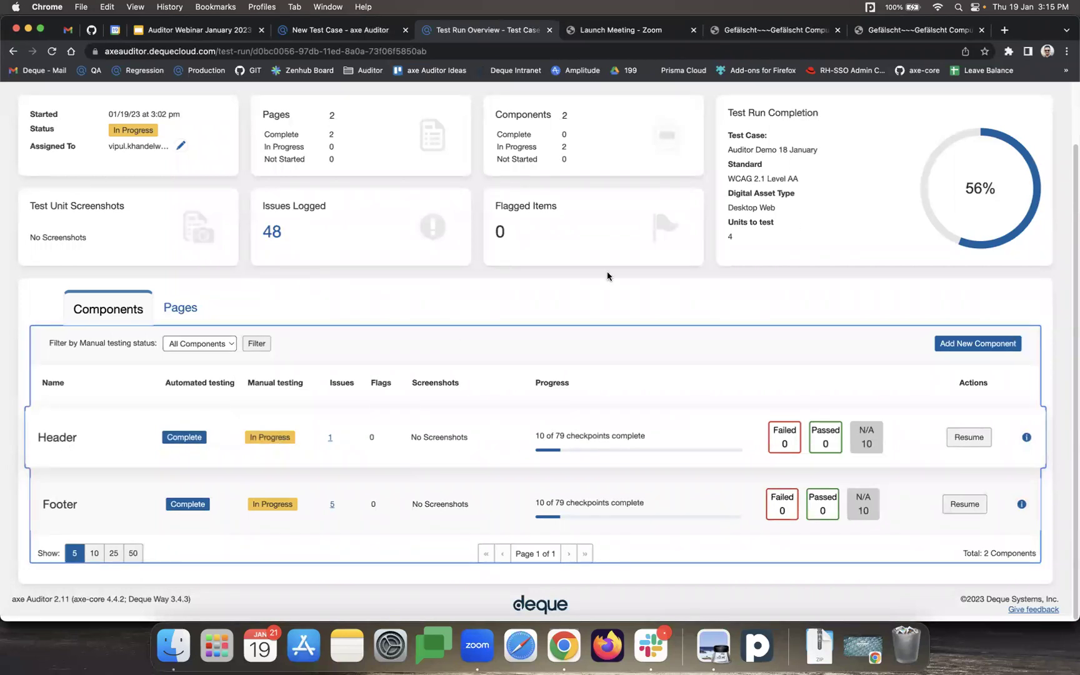
scroll(417, 250, "up", 2)
left_click(380, 147)
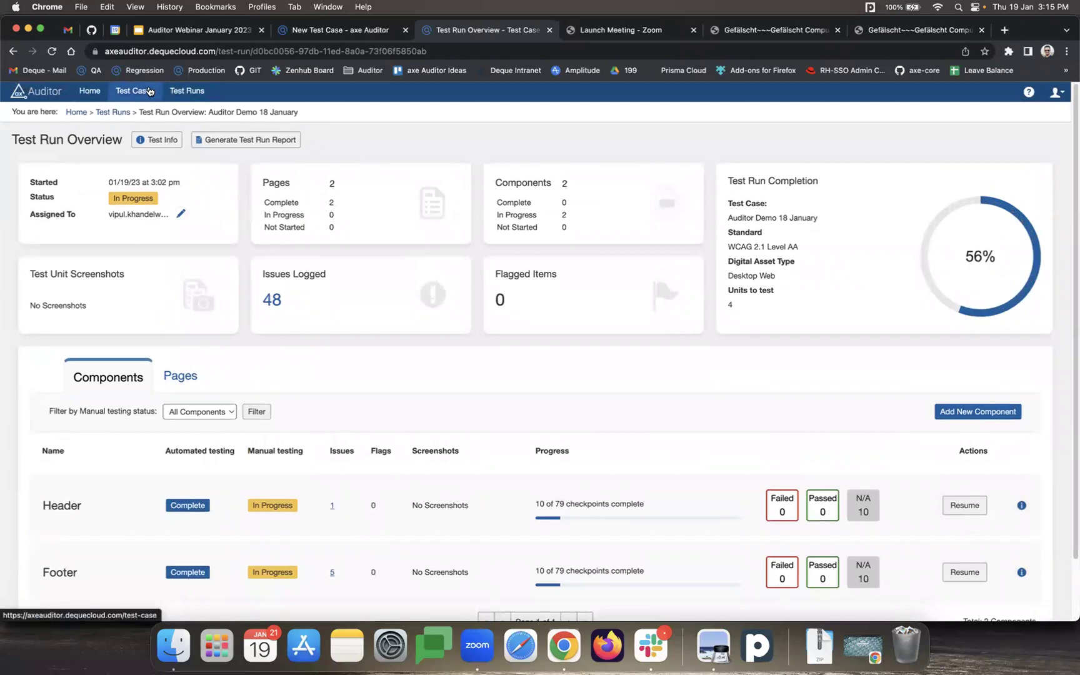
Step: Open the completed Clark math web site test run from the list of test runs to show its overview charts
left_click(185, 94)
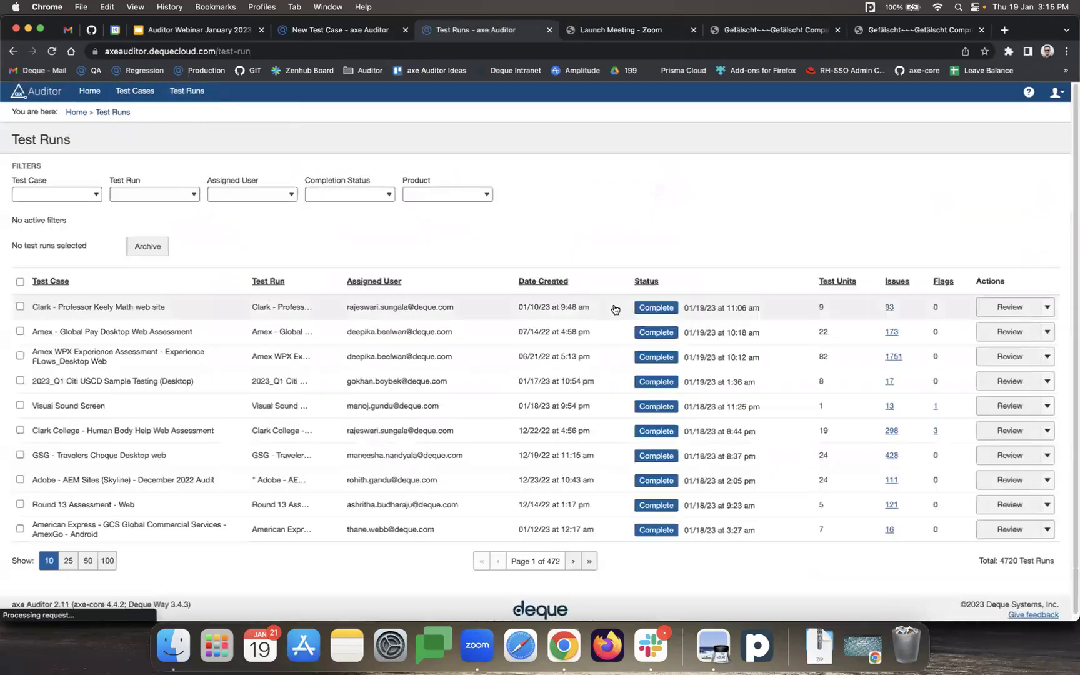
left_click(1002, 310)
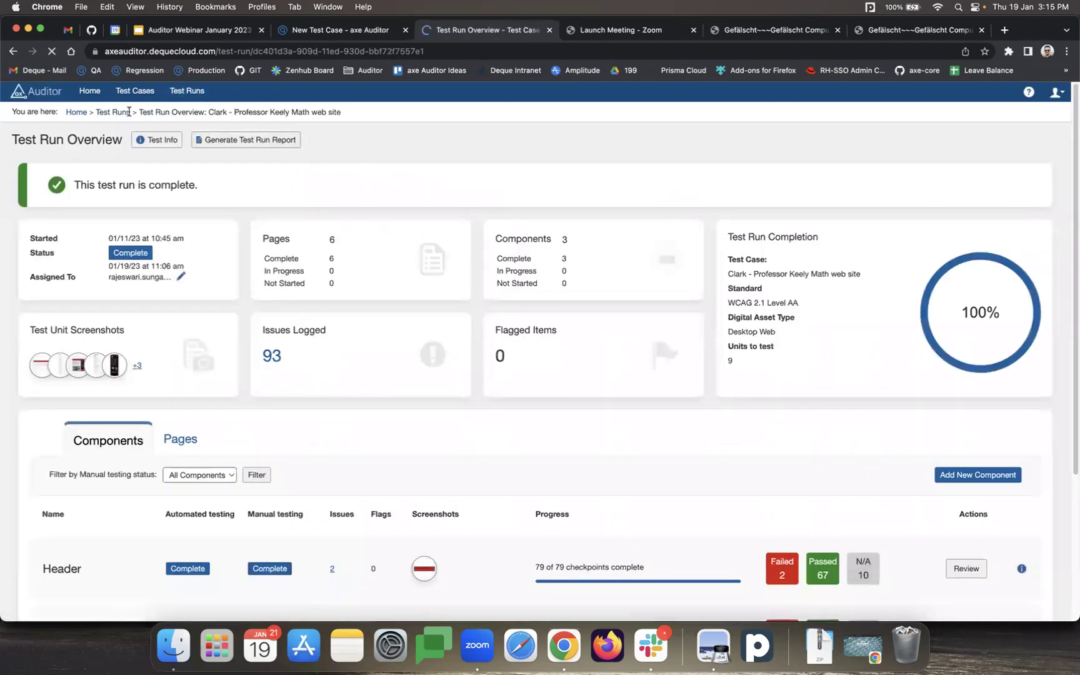
left_click(115, 112)
left_click(12, 51)
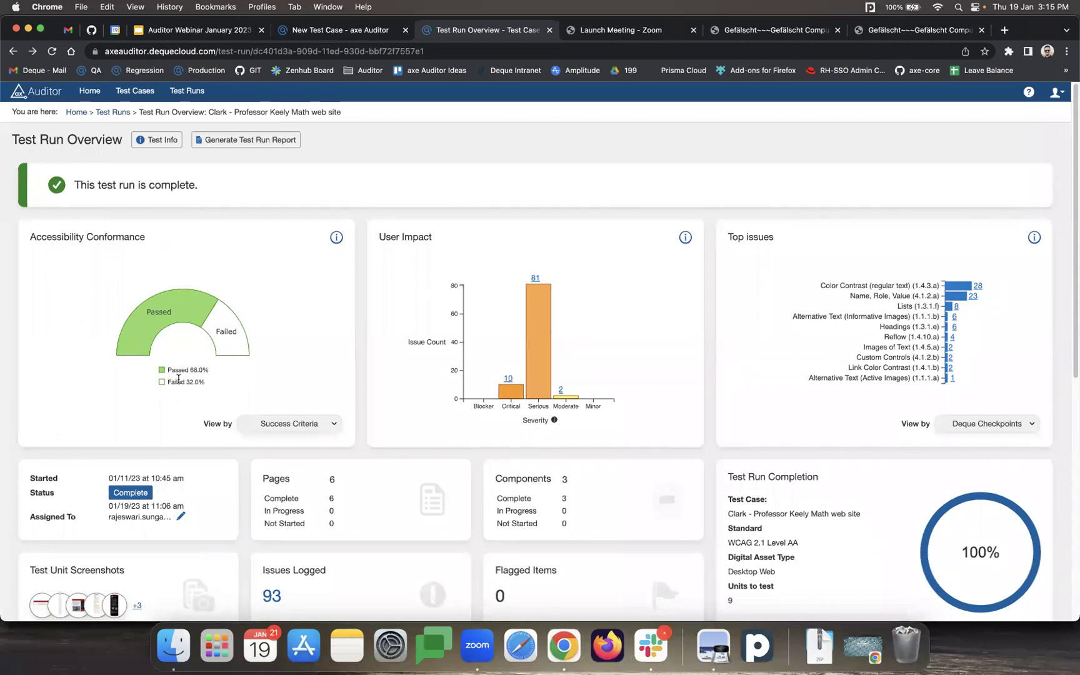
Step: Examine the conformance, user impact and top issues charts, viewing the top issues by Success Criteria
scroll(189, 372, "down", 1)
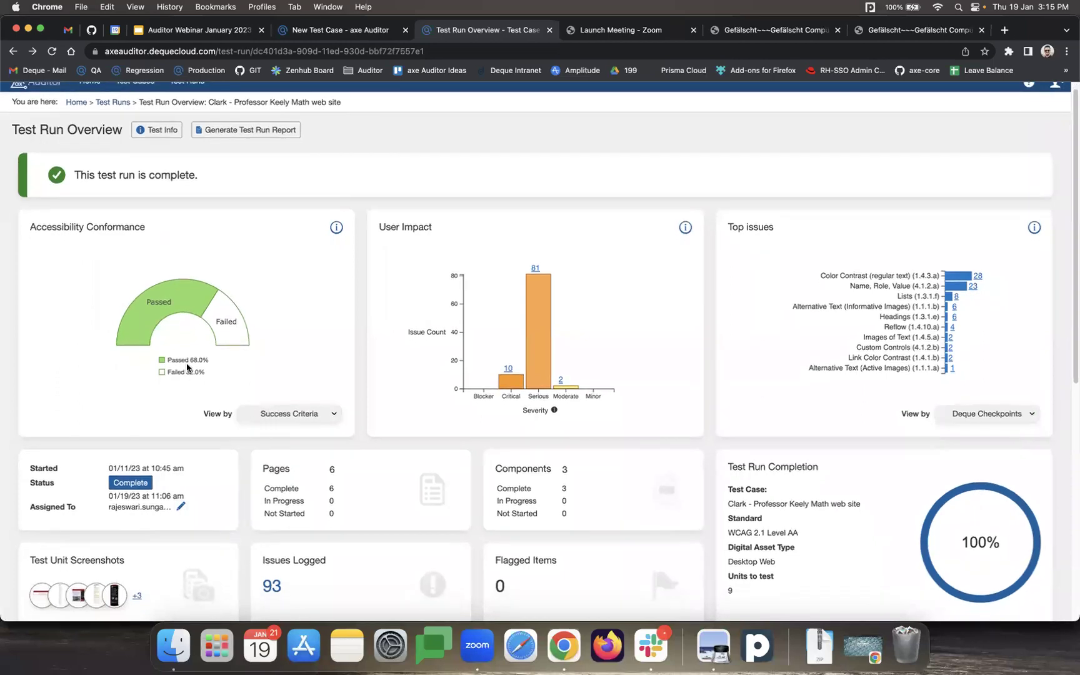
scroll(216, 337, "down", 1)
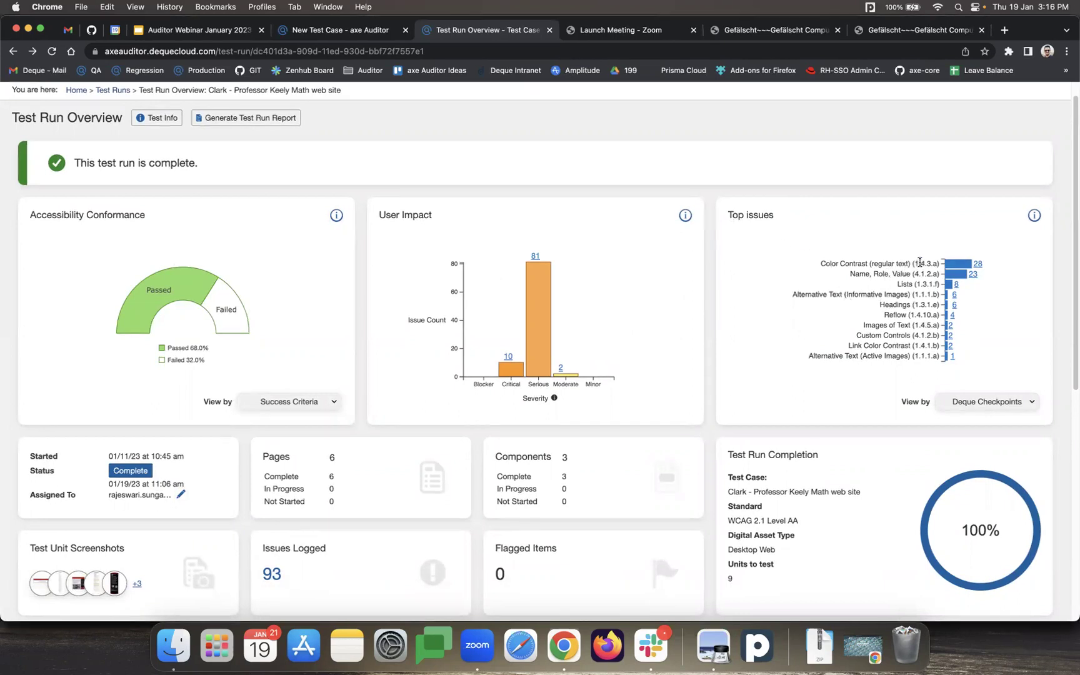
left_click(987, 402)
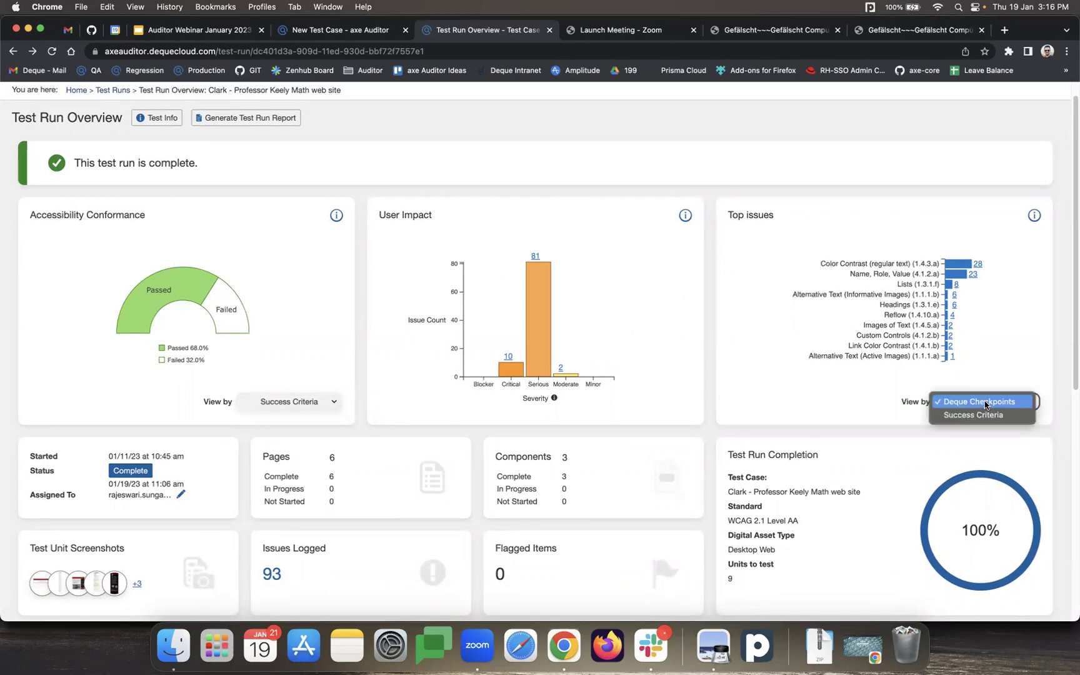
left_click(985, 416)
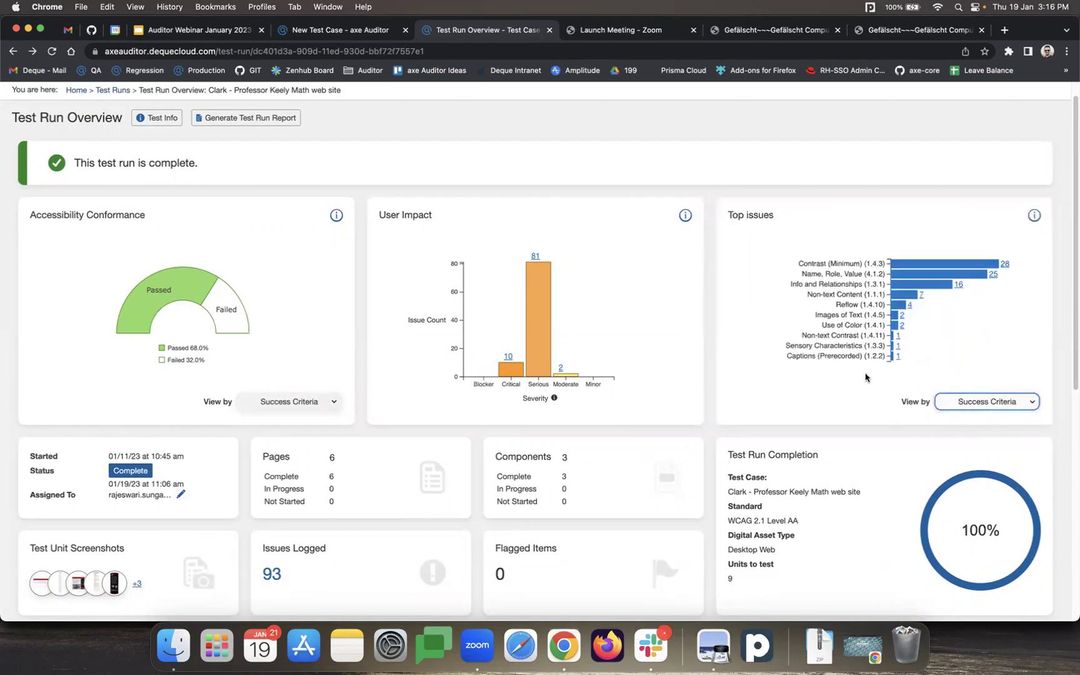
double_click(825, 263)
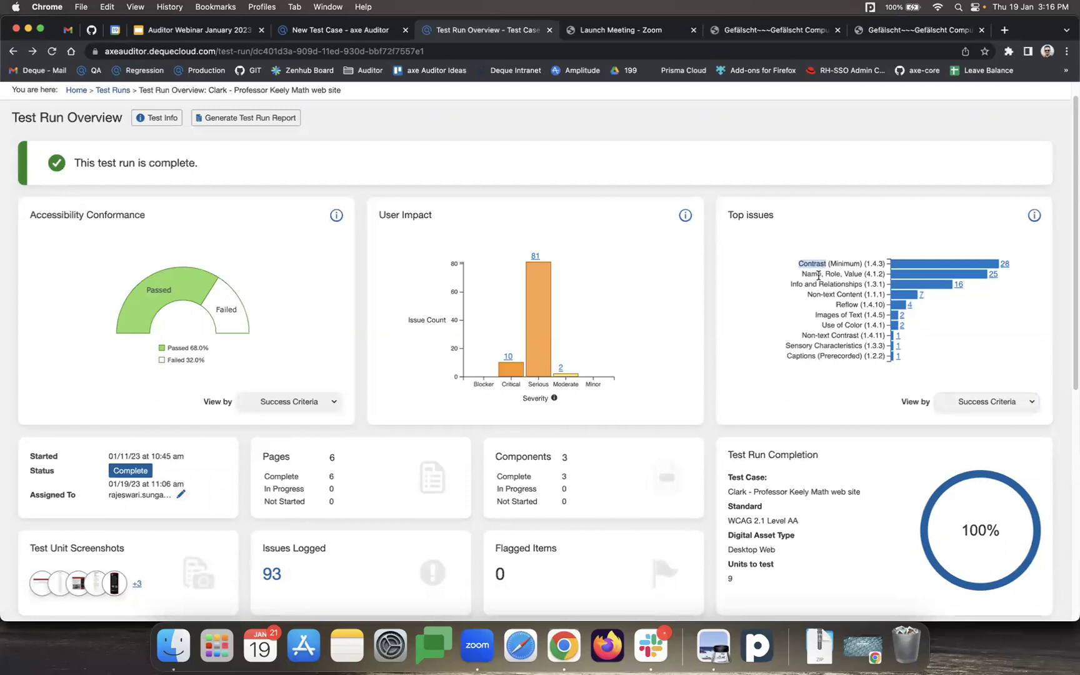
left_click(848, 265)
scroll(436, 292, "up", 2)
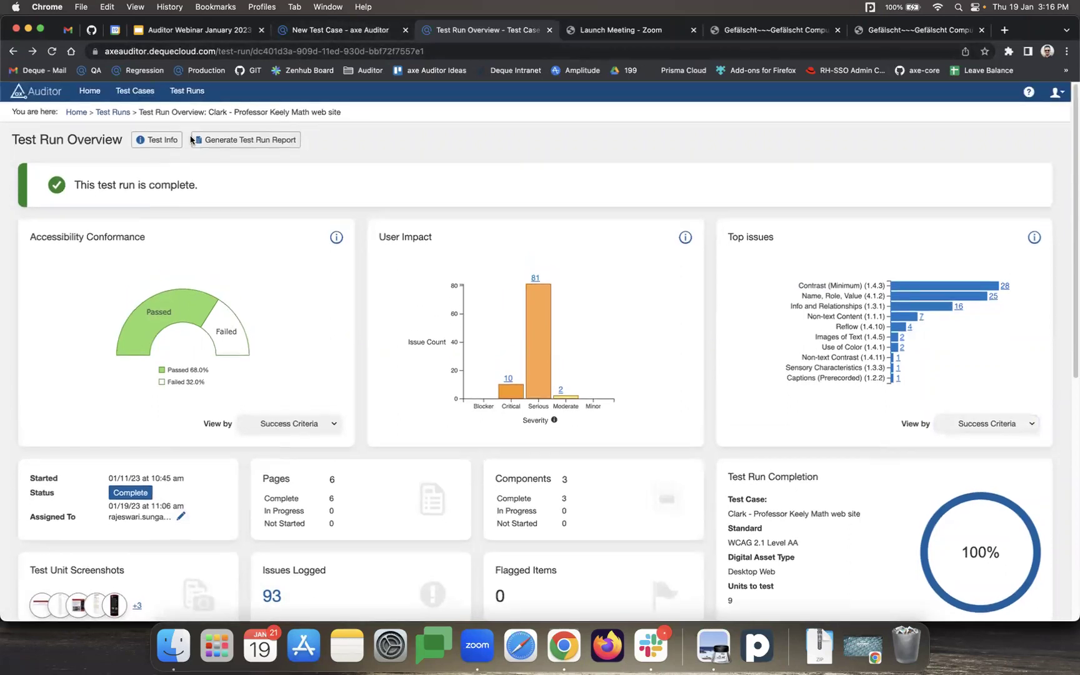
Step: Go back to the Auditor Demo 18 January test run and open the Home Page's checkpoint summary
left_click(98, 94)
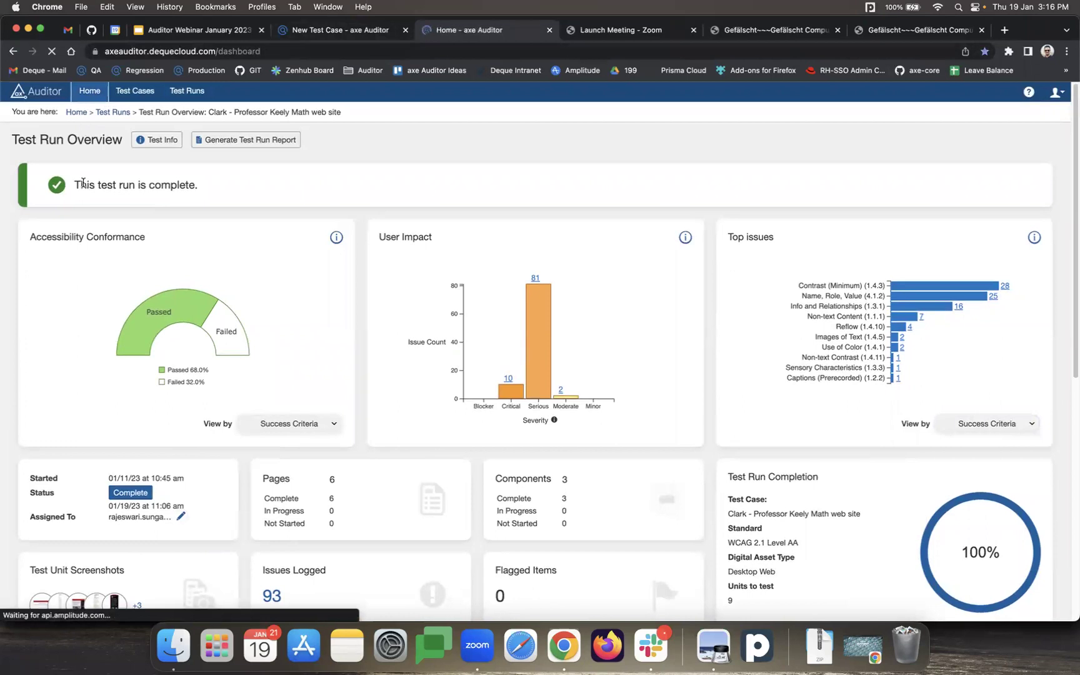
left_click(859, 238)
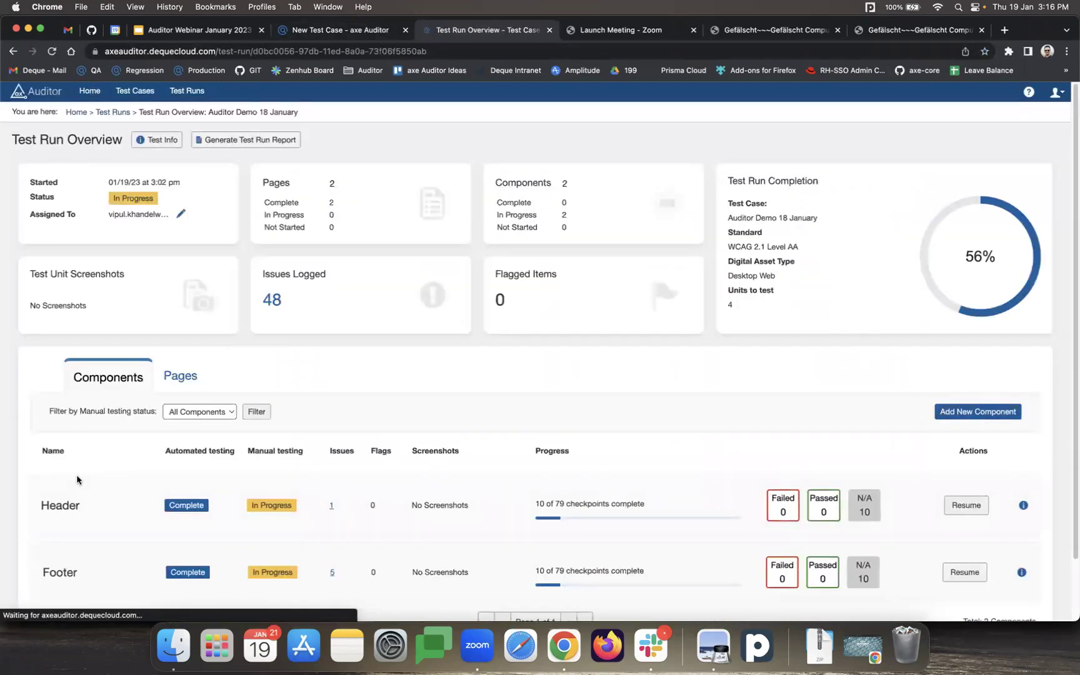
left_click(180, 377)
scroll(807, 386, "down", 2)
left_click(970, 439)
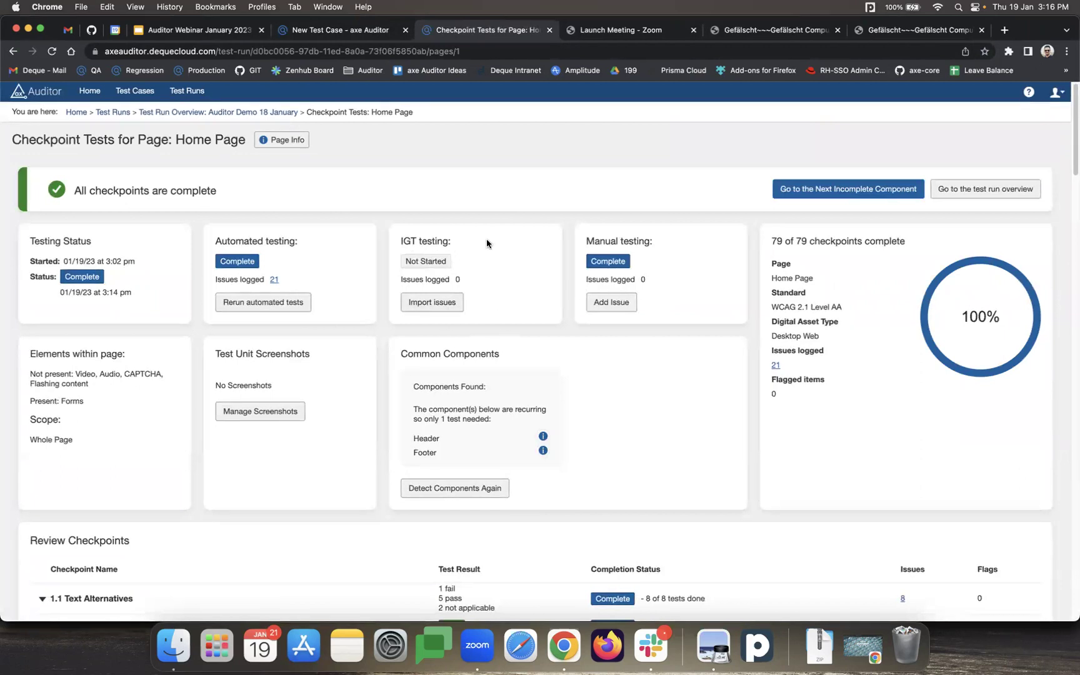
Step: Switch to the Gefälscht CompuTech site, open axe DevTools in the browser's developer tools, and dismiss the free trial banner
right_click(487, 174)
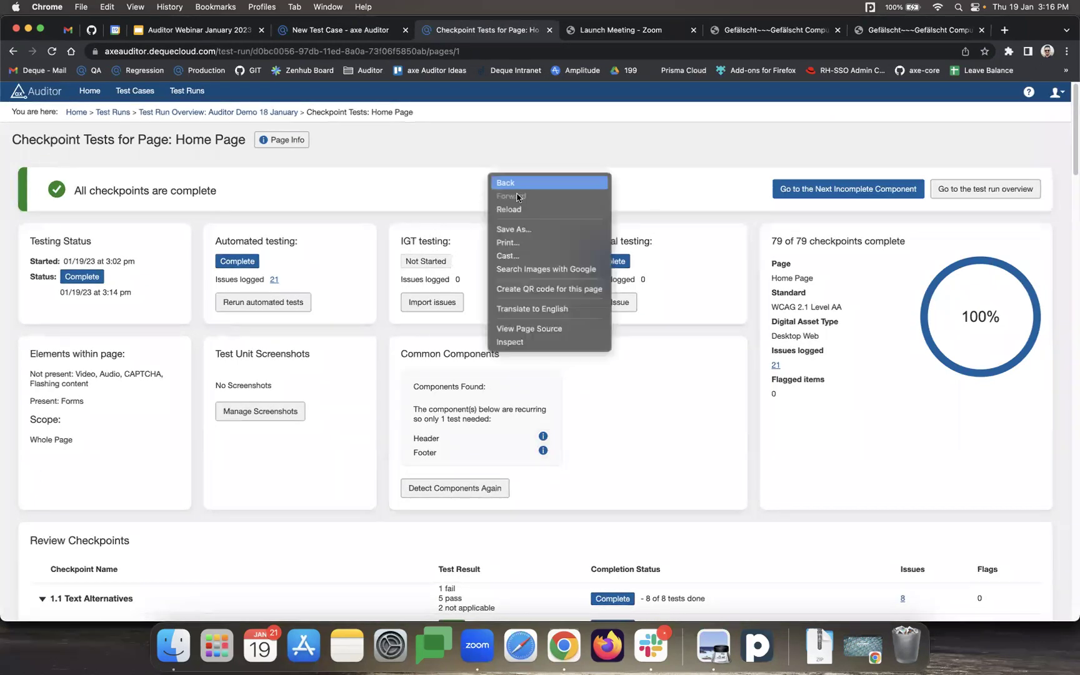
left_click(870, 30)
left_click(870, 30)
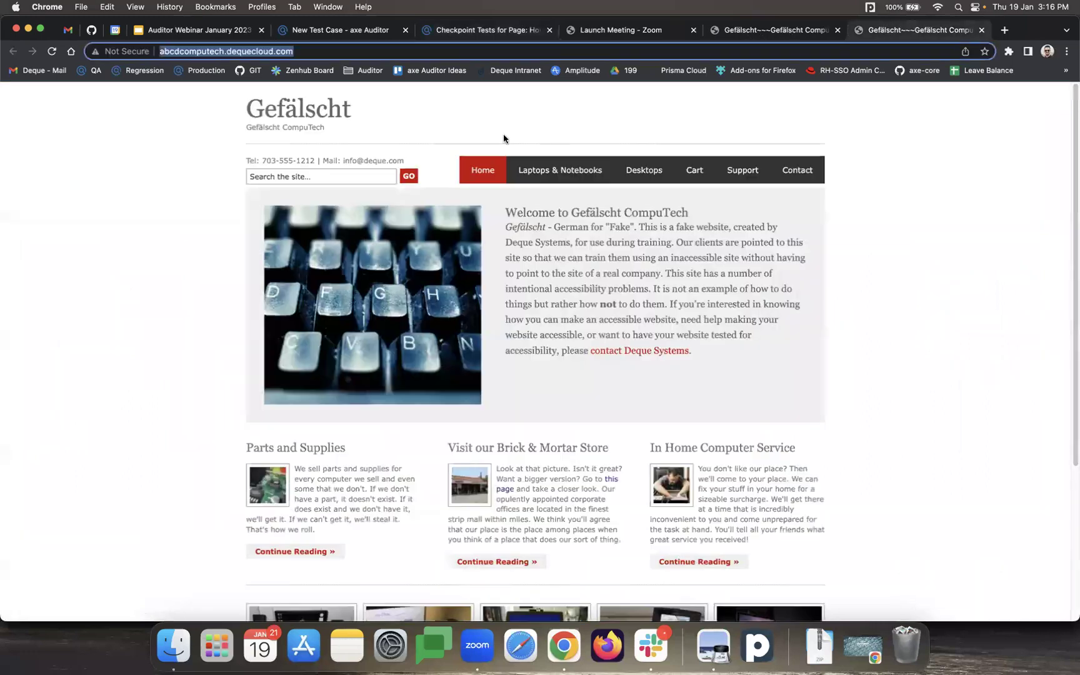
right_click(164, 173)
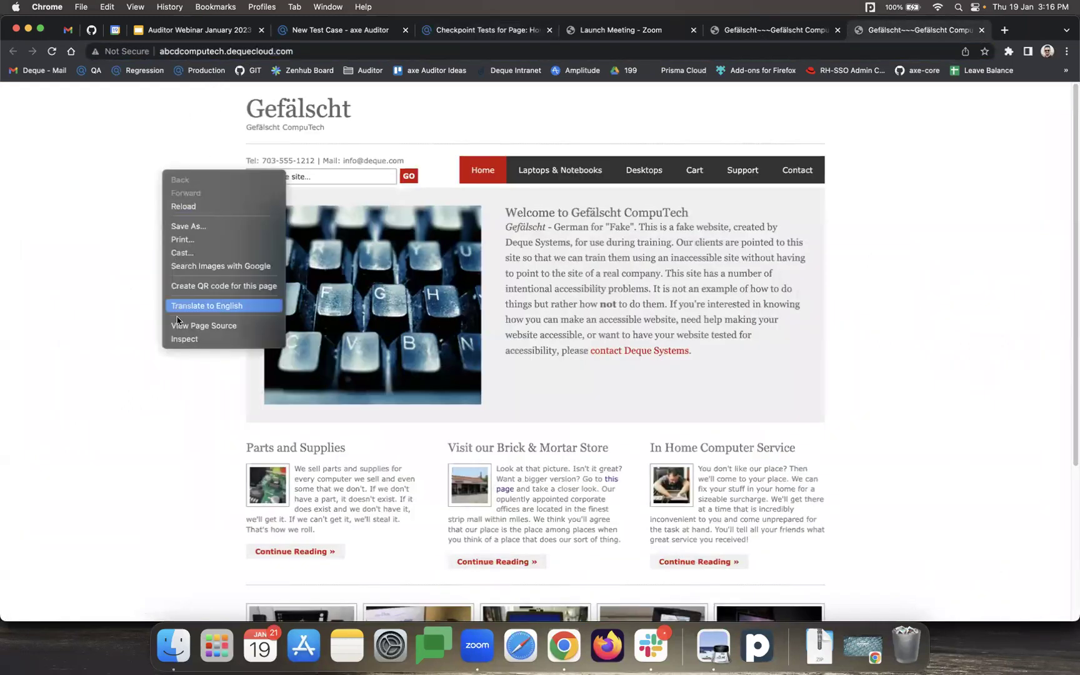
left_click(184, 339)
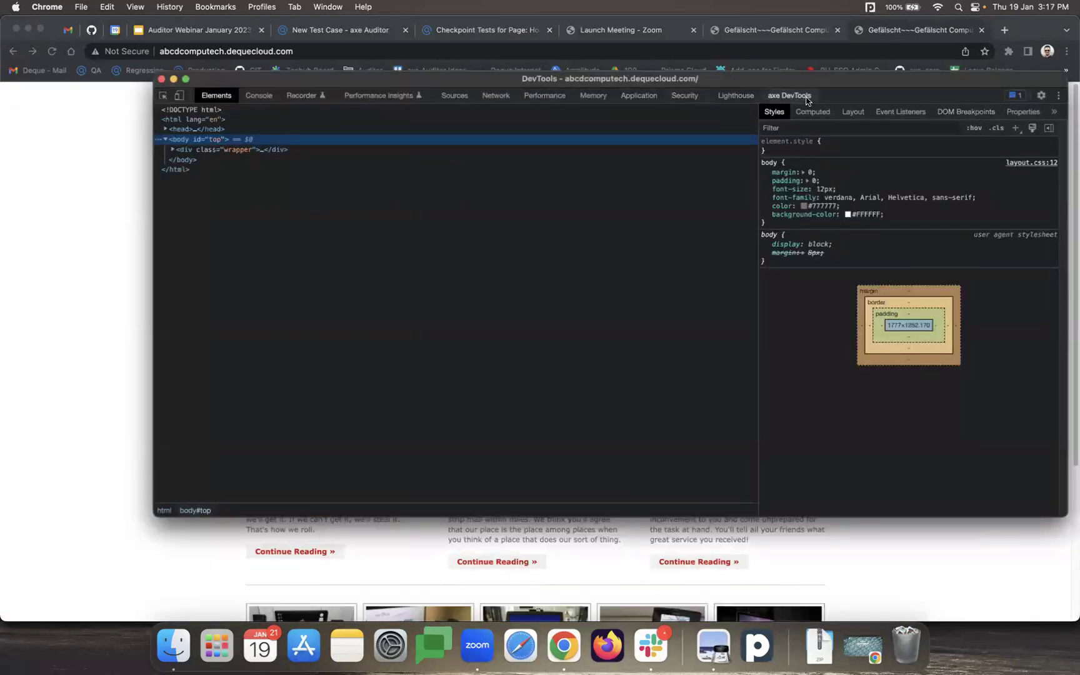
left_click(788, 105)
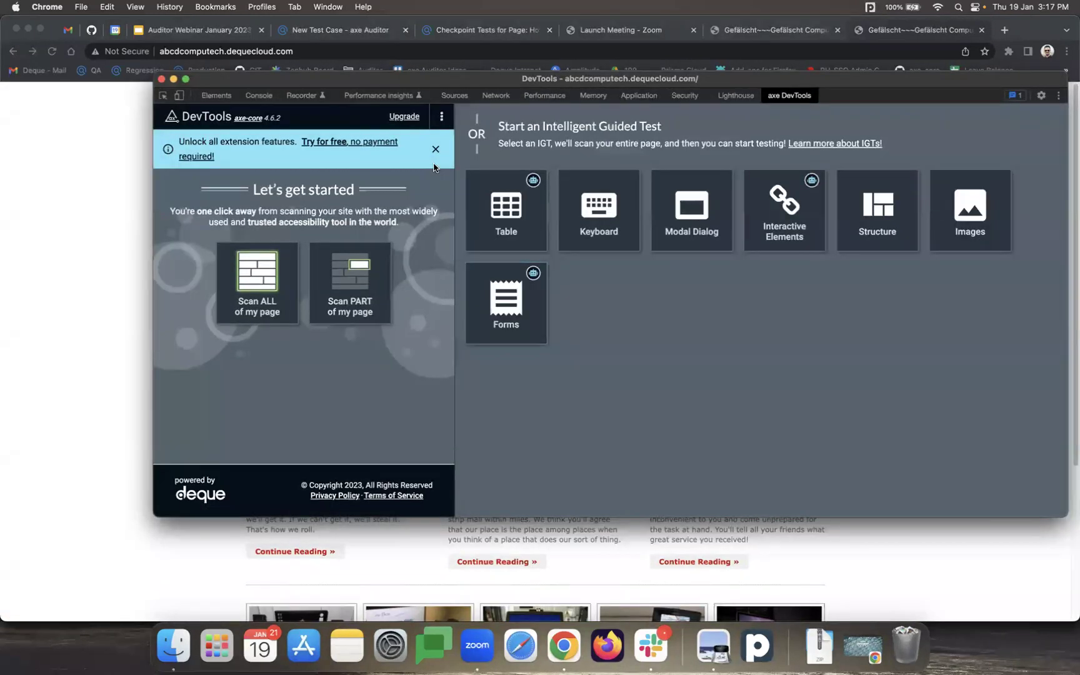
left_click(435, 147)
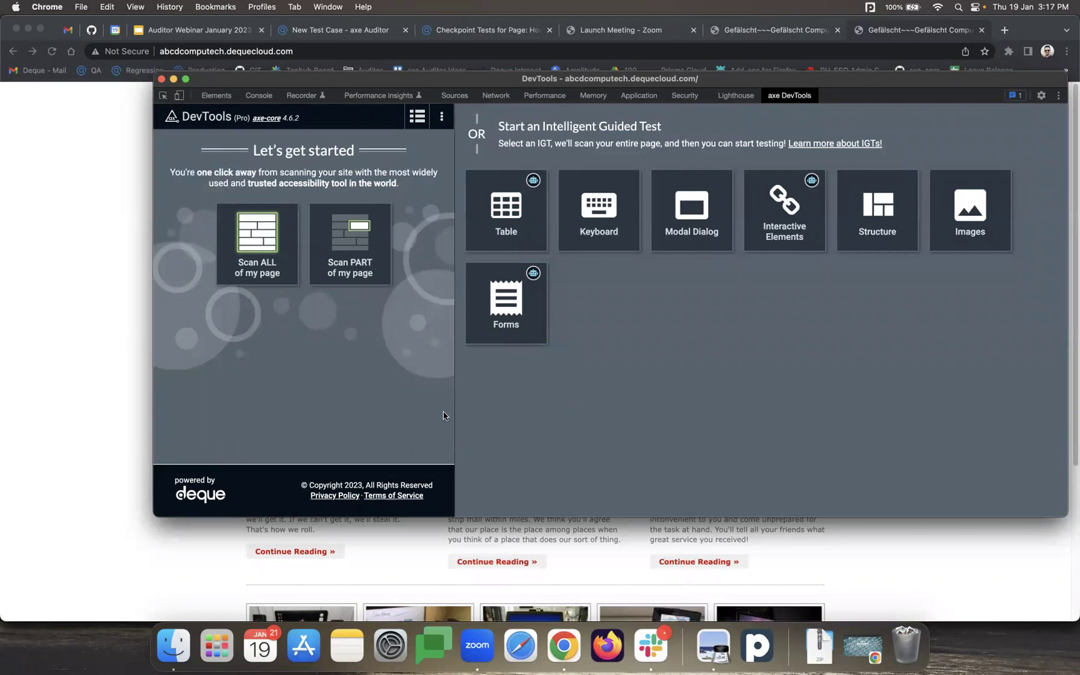
Step: Scan the entire Gefälscht CompuTech home page for accessibility issues
left_click_drag(504, 79, 708, 129)
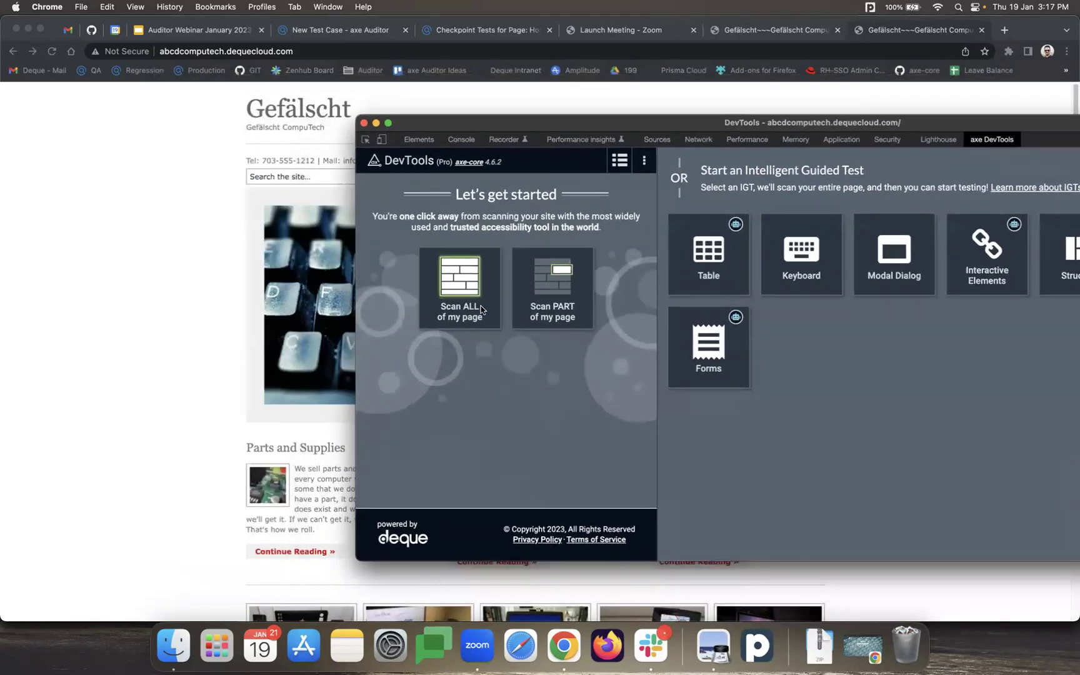
left_click(460, 283)
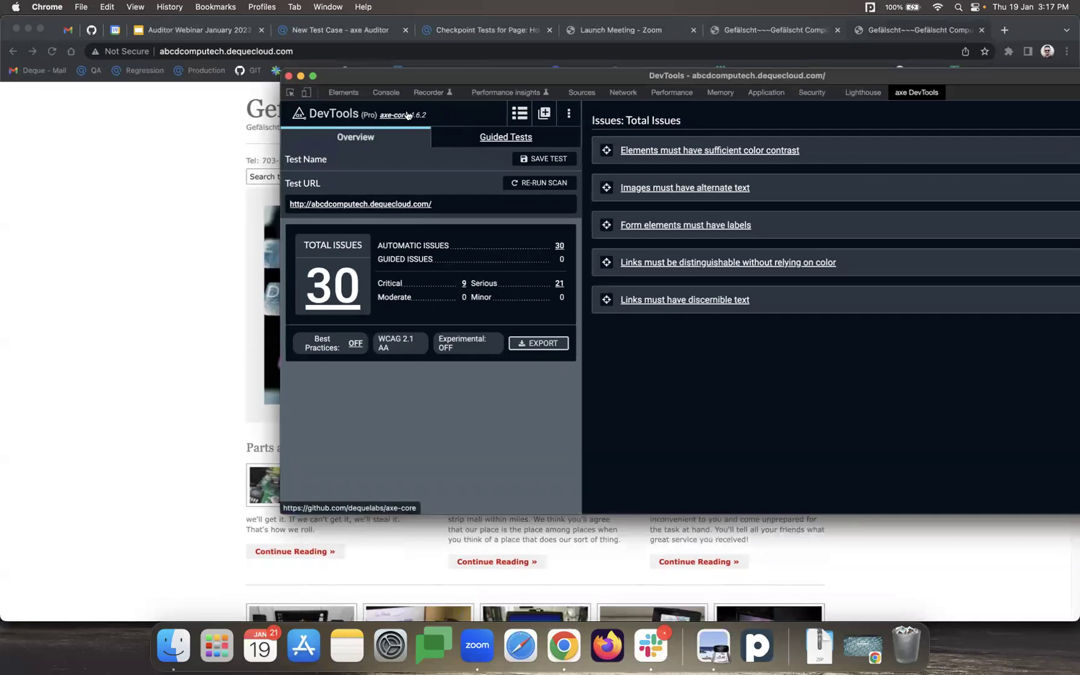
Step: Set the axe-core version to 4.4 in the axe DevTools settings, save the change and dismiss the notification
left_click(569, 116)
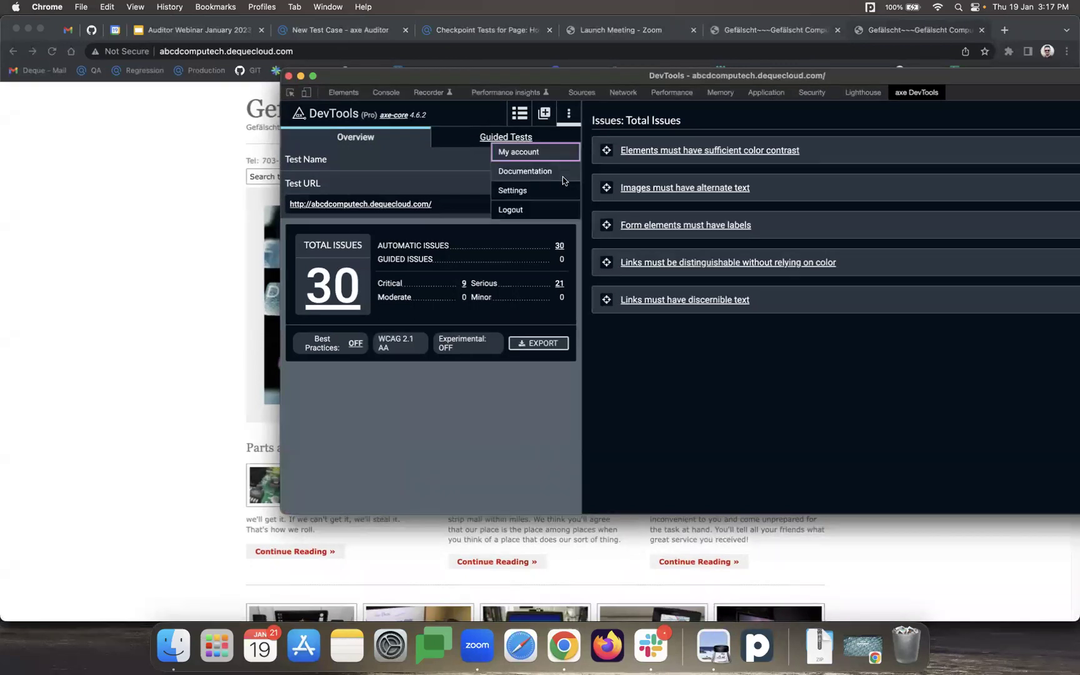
left_click(528, 189)
left_click(669, 345)
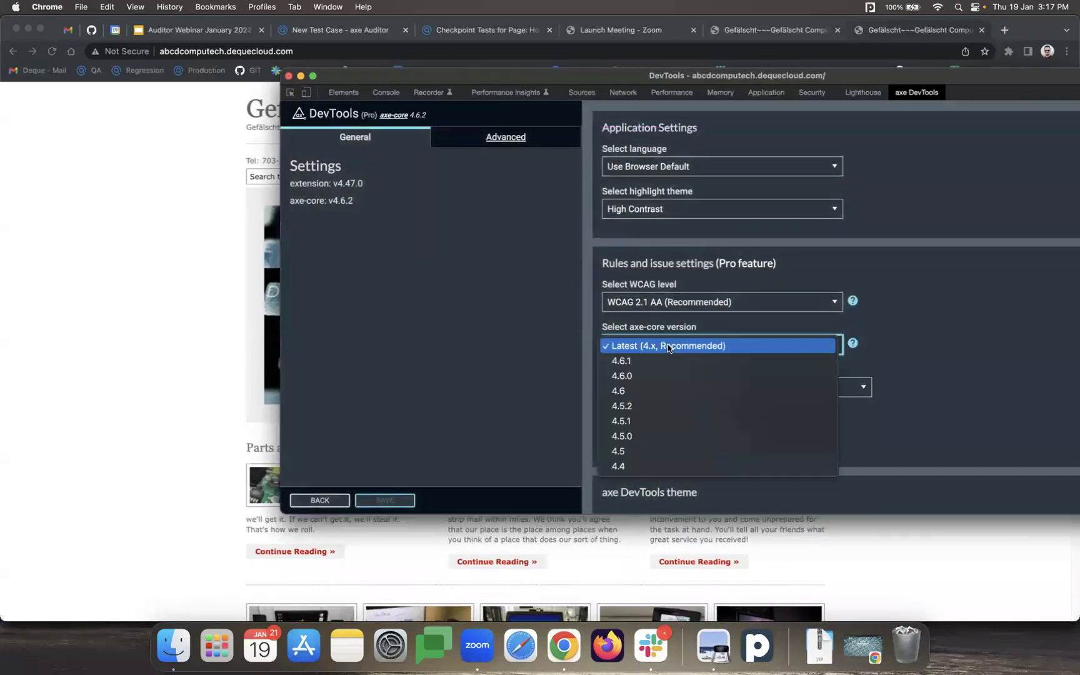
left_click(631, 465)
scroll(670, 447, "down", 3)
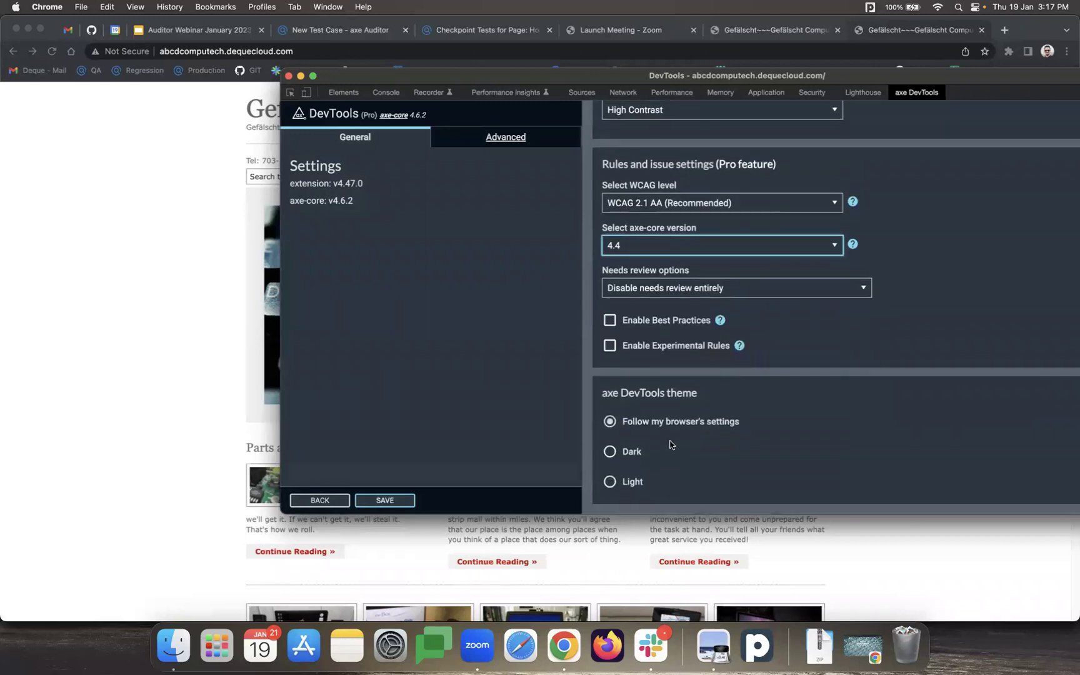
left_click(385, 500)
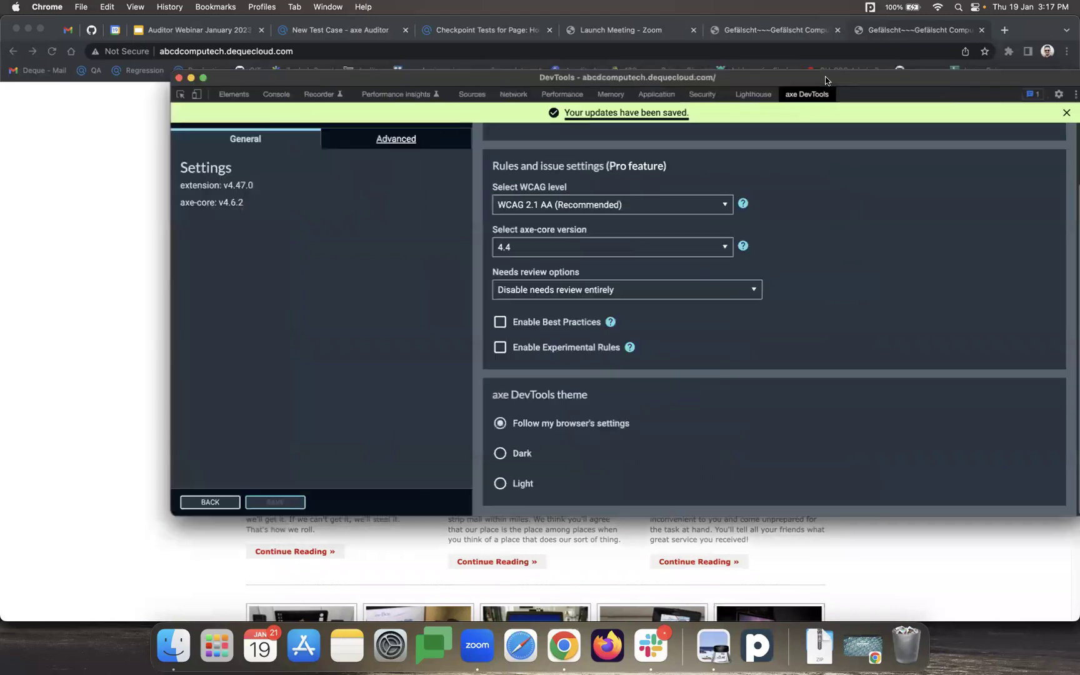
left_click(1023, 113)
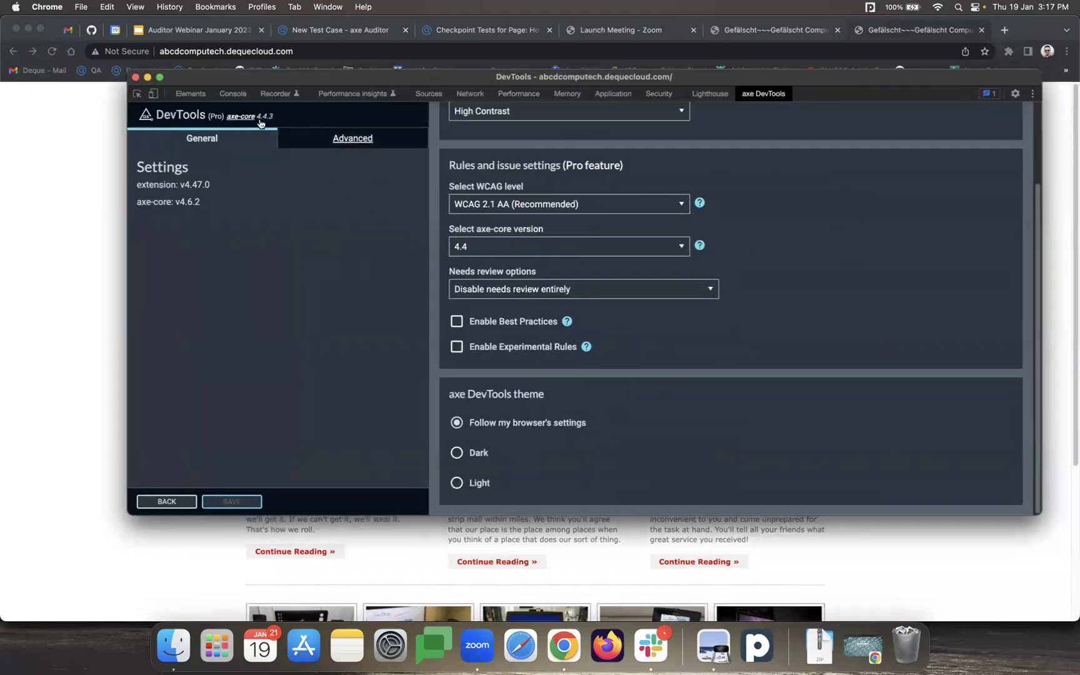
Step: Return from the settings to the scan results and re-run the page scan
left_click(172, 502)
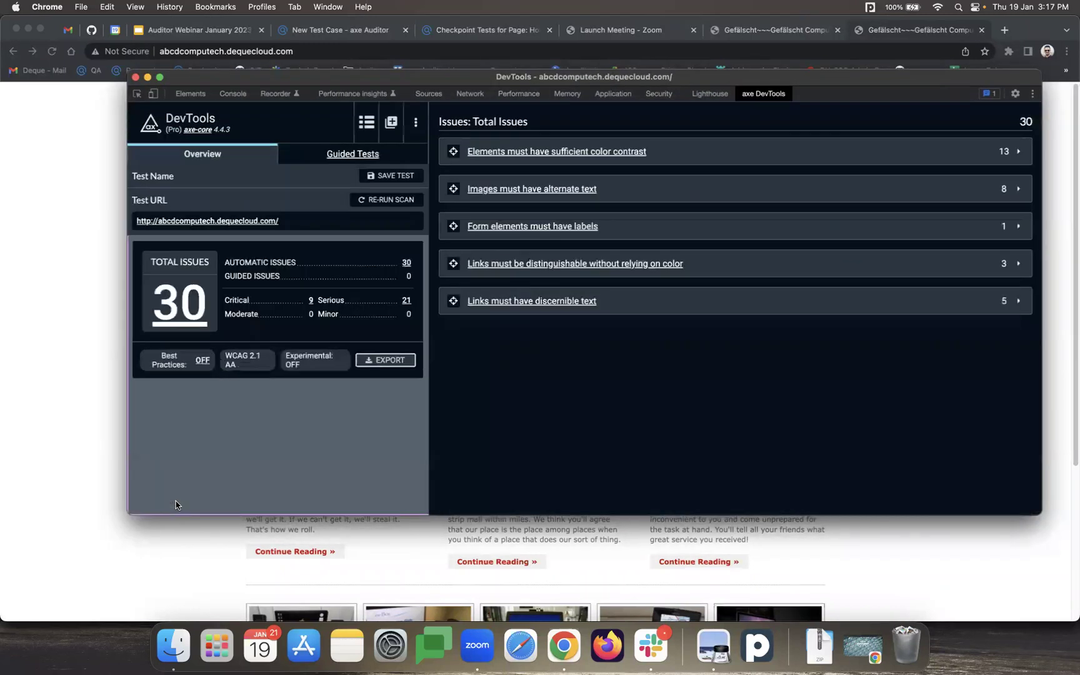
left_click(385, 200)
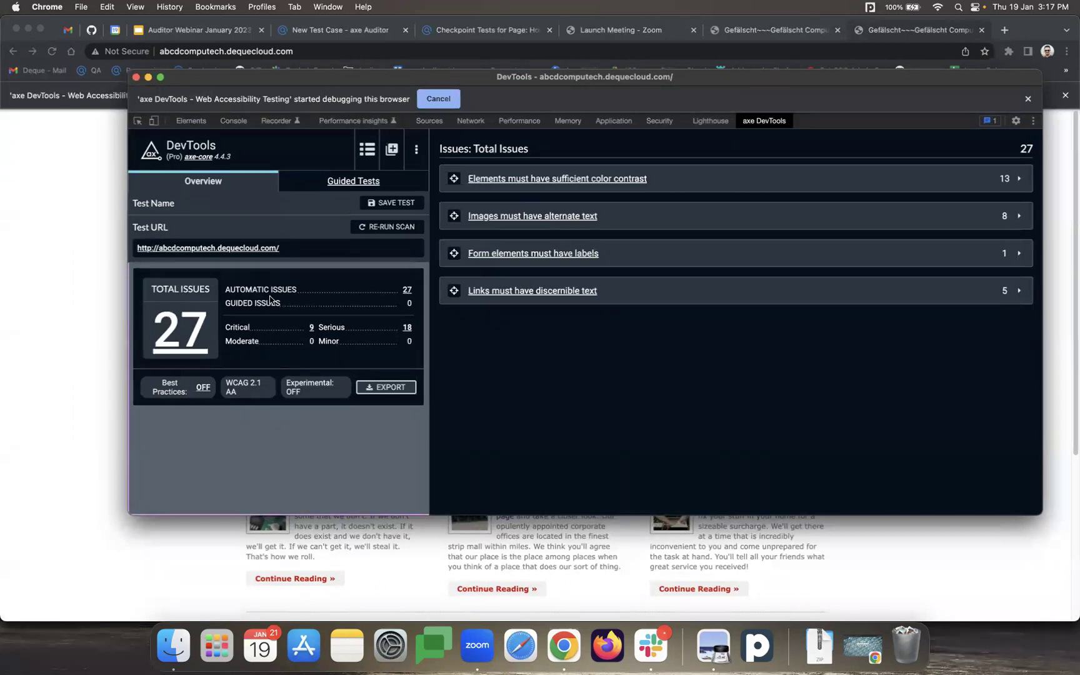
left_click_drag(397, 82, 475, 79)
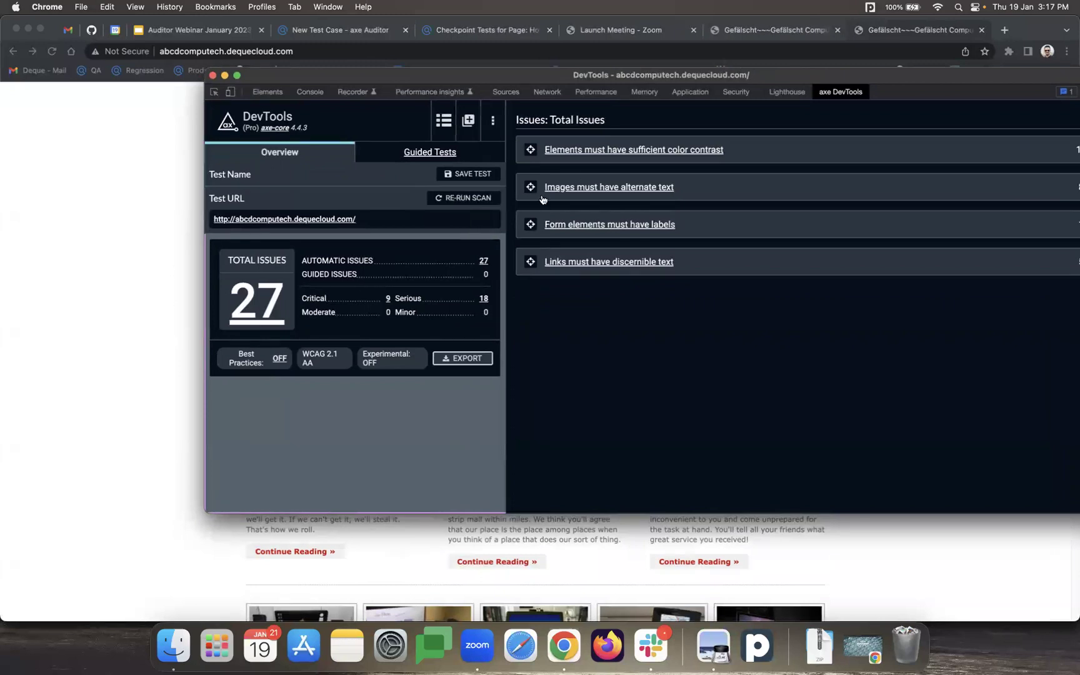
Step: Save the test under its suggested name for guided testing and complete the Table guided test without selecting any table
left_click(430, 156)
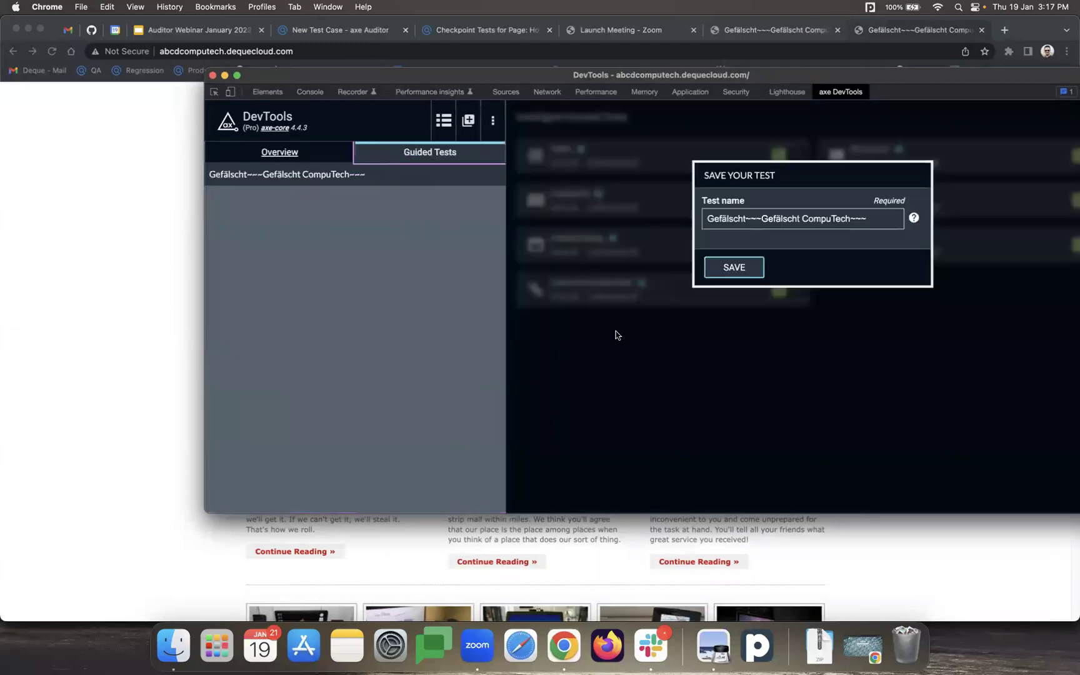
left_click(745, 263)
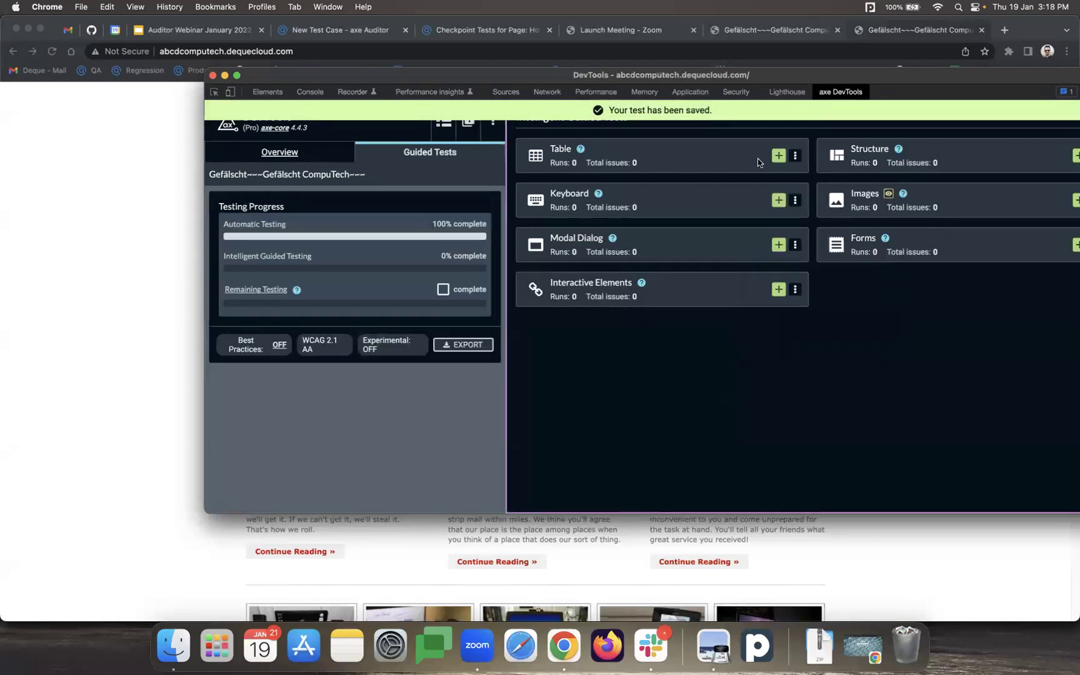
left_click(778, 156)
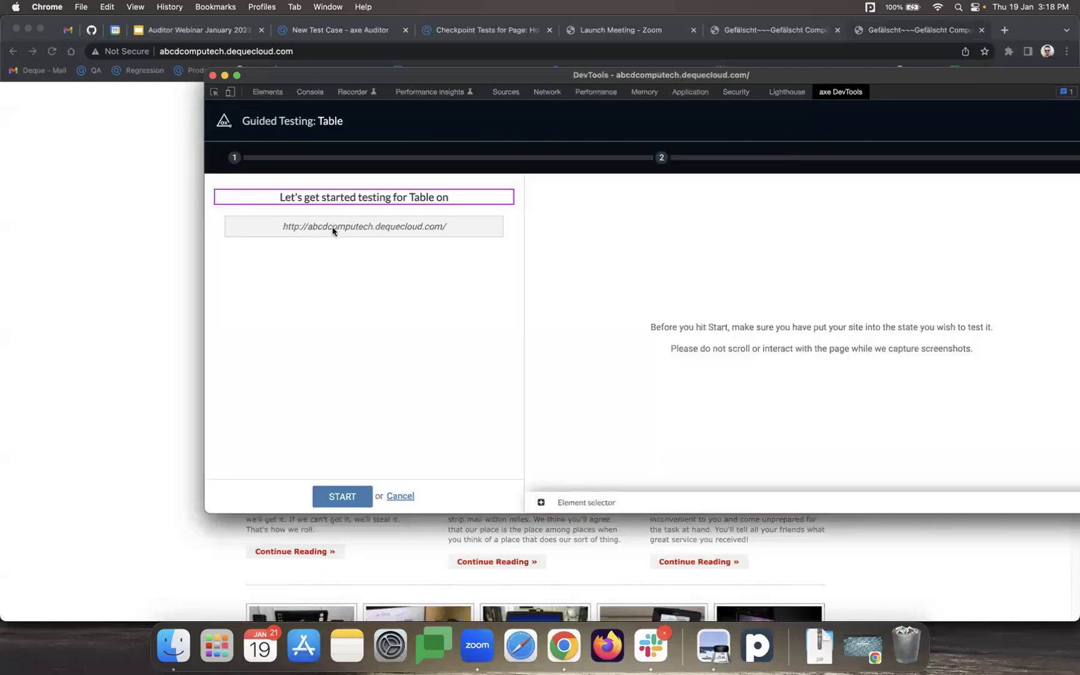
left_click(343, 496)
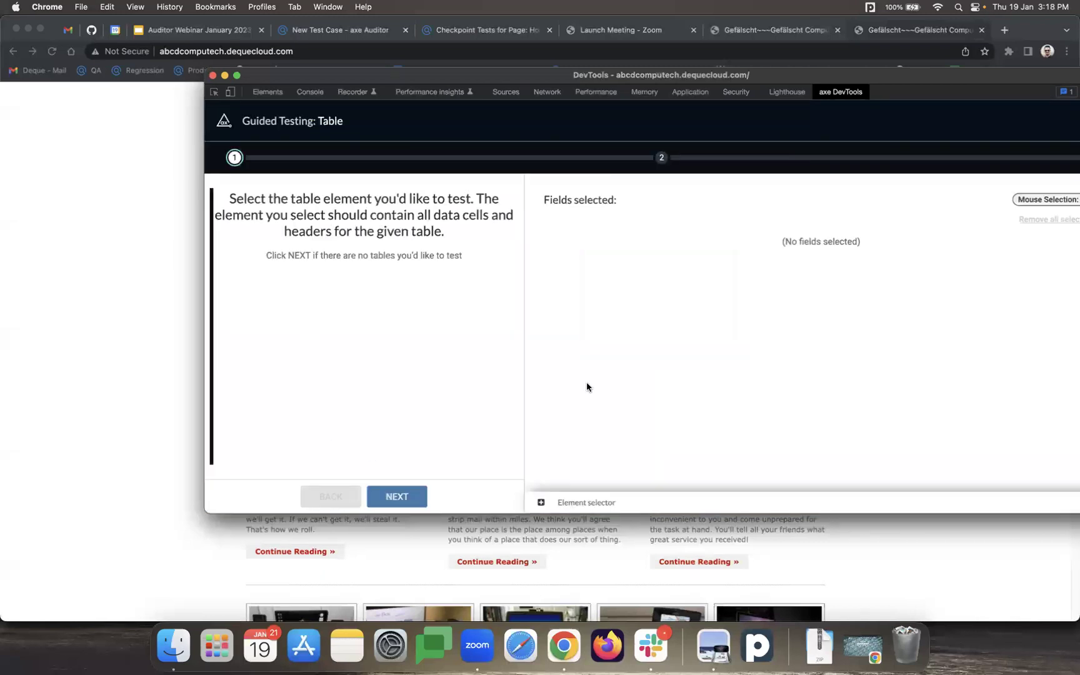
left_click(400, 495)
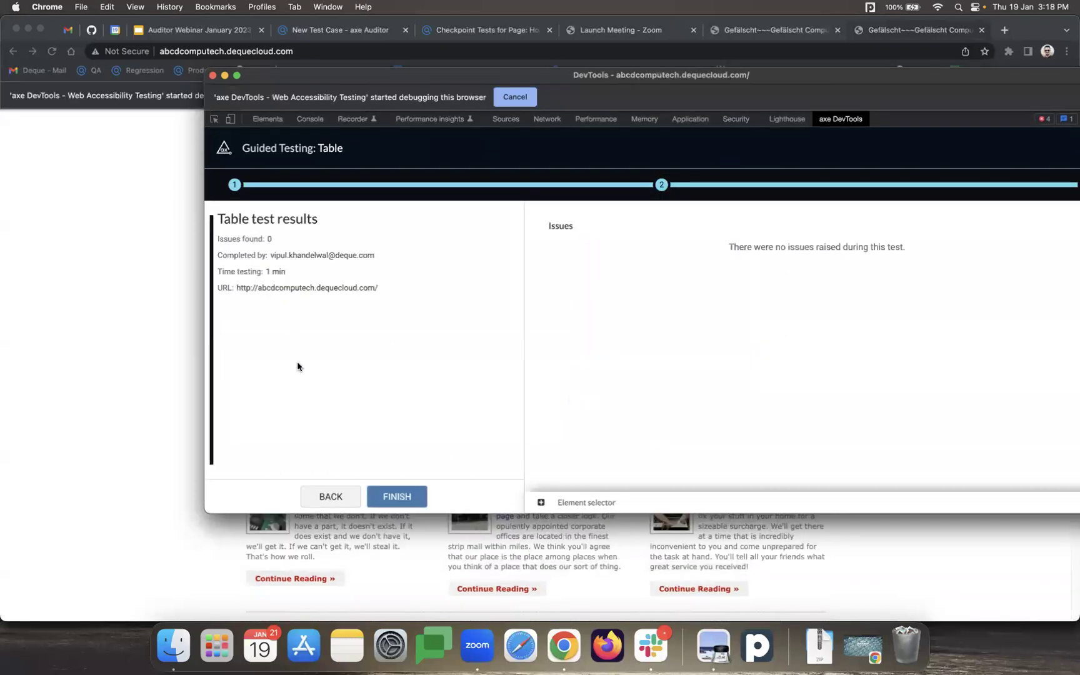
left_click(393, 497)
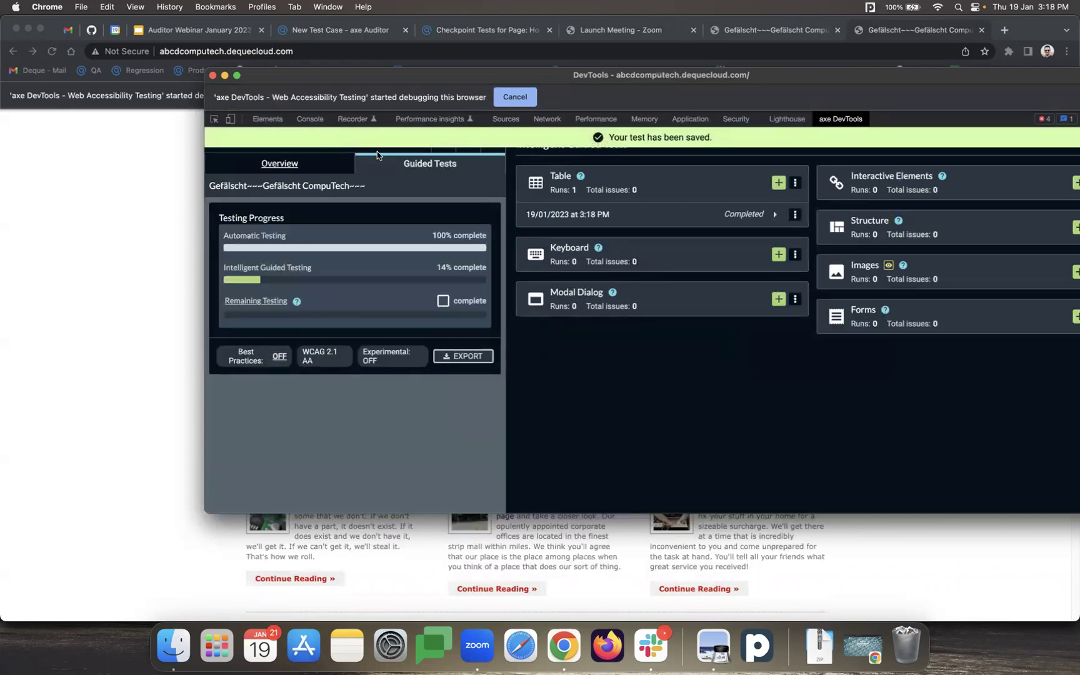
Step: Export the saved test and all its issues from the test overview in JSON format
left_click_drag(439, 82, 373, 111)
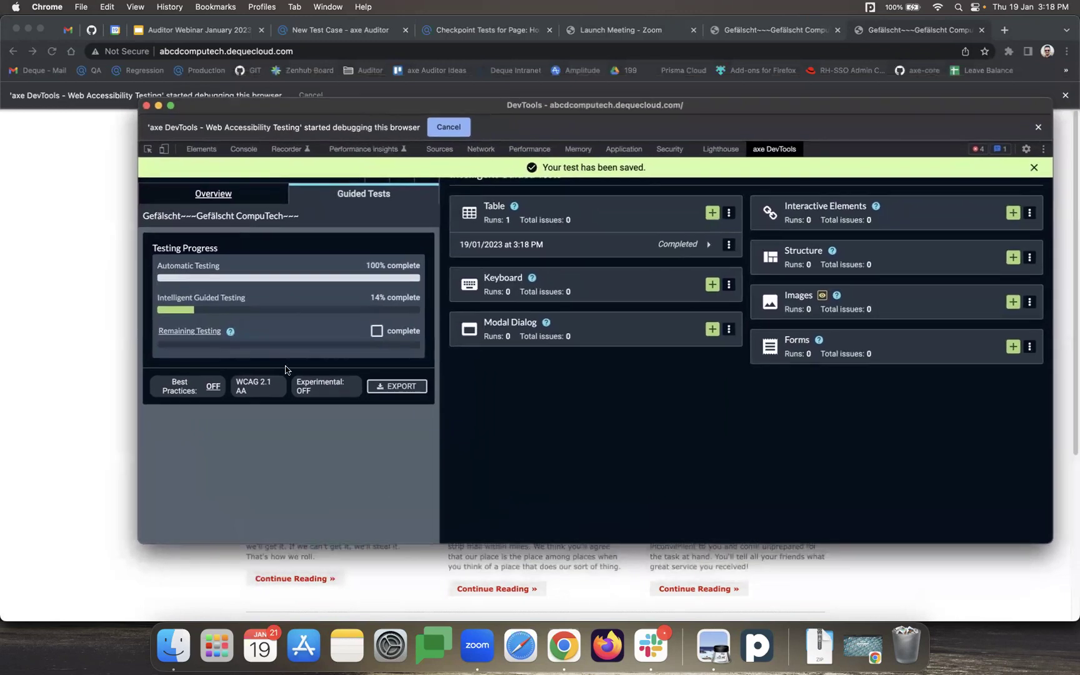
left_click(213, 199)
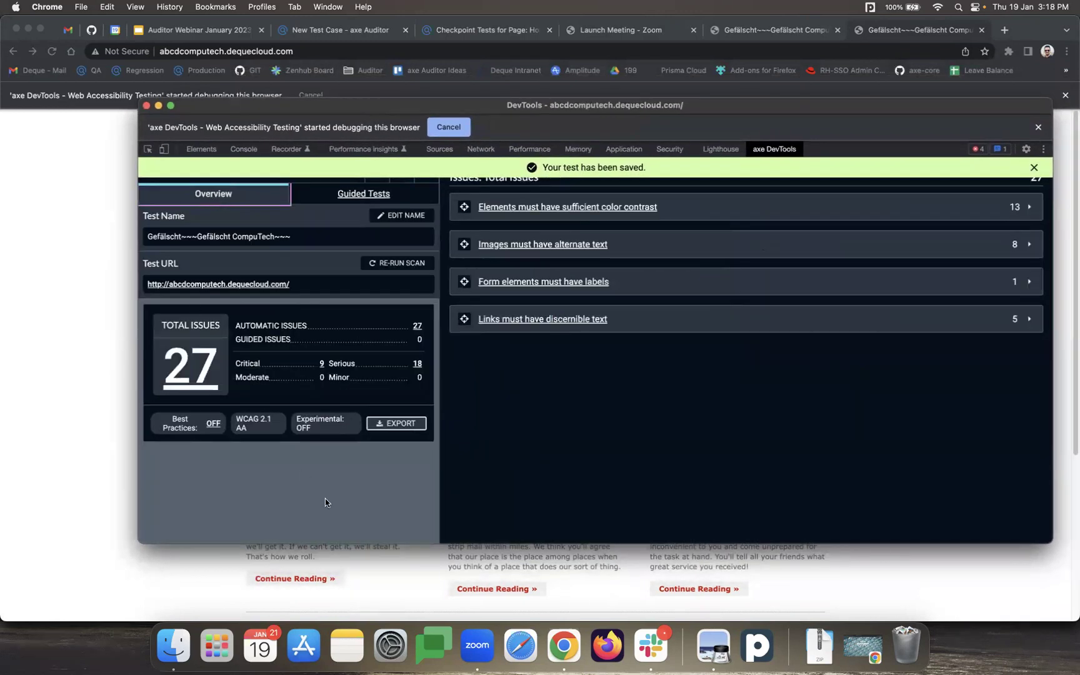
left_click(396, 425)
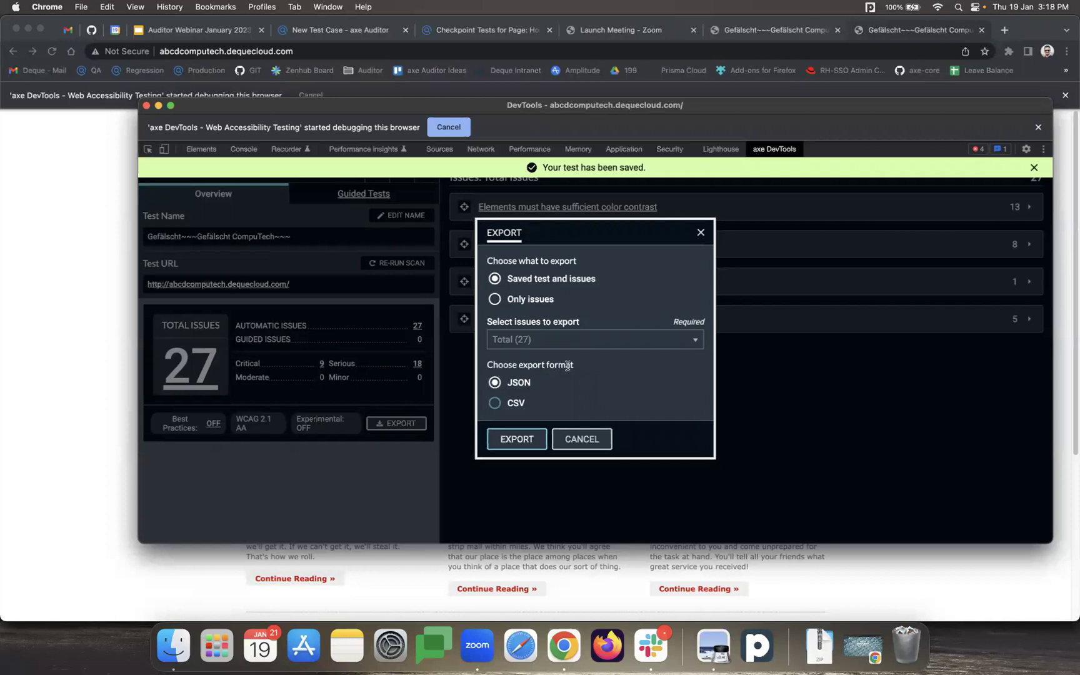
left_click(516, 440)
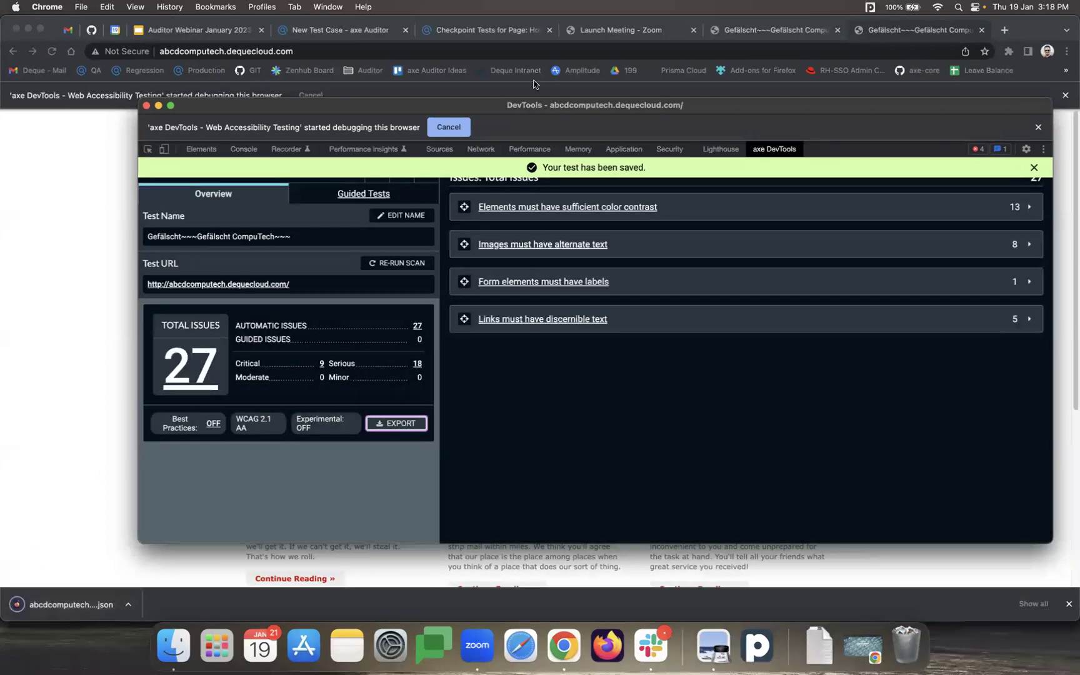
Step: Switch to the Home Page checkpoint tests in axe Auditor and import the exported JSON file, replacing all automated issues
left_click(147, 106)
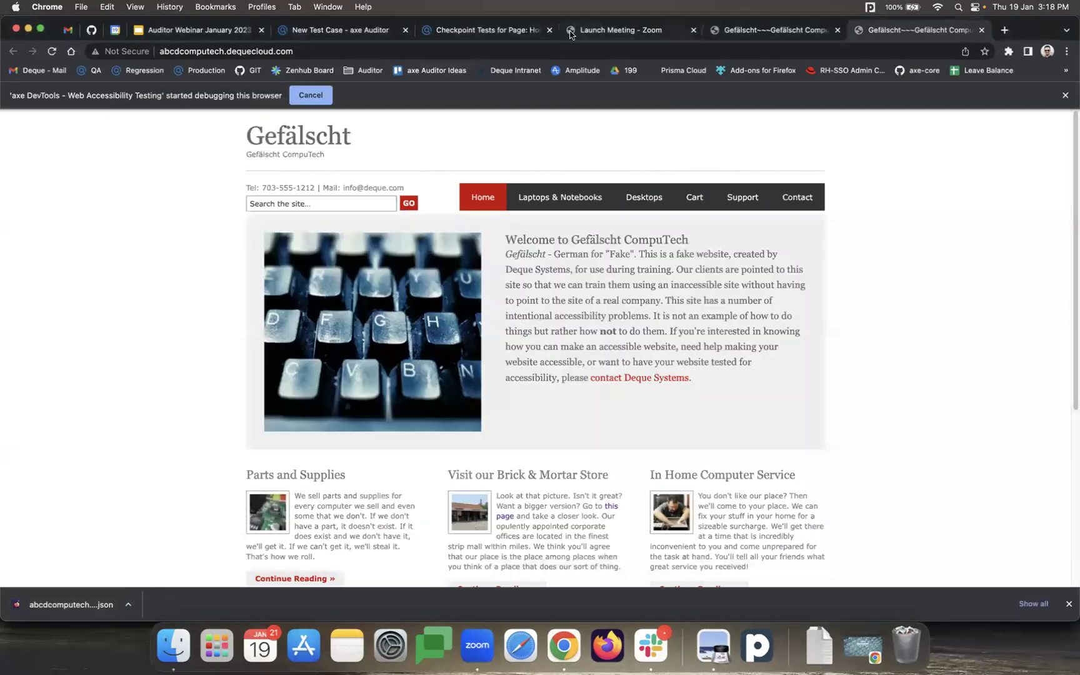
left_click(491, 31)
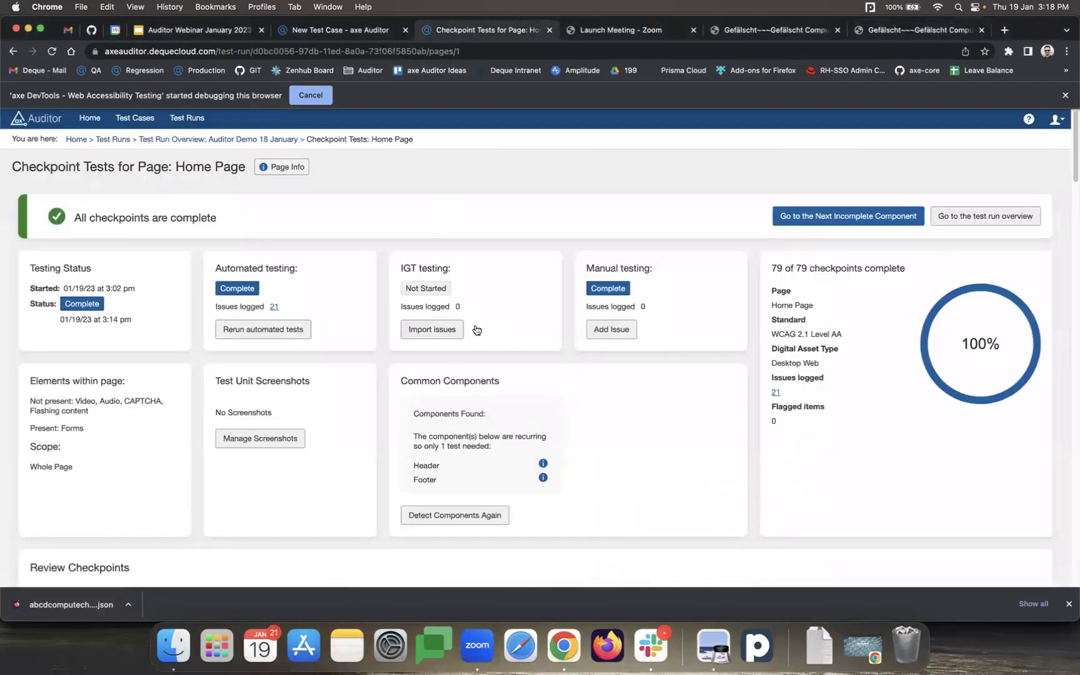
left_click(438, 329)
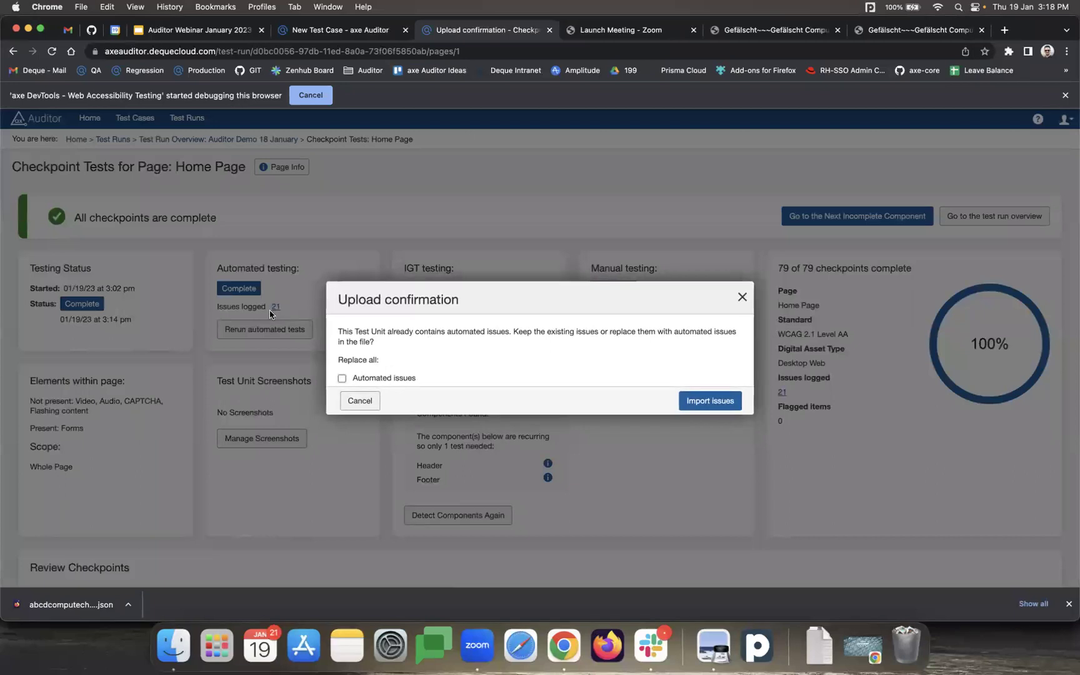
left_click(342, 378)
left_click(719, 408)
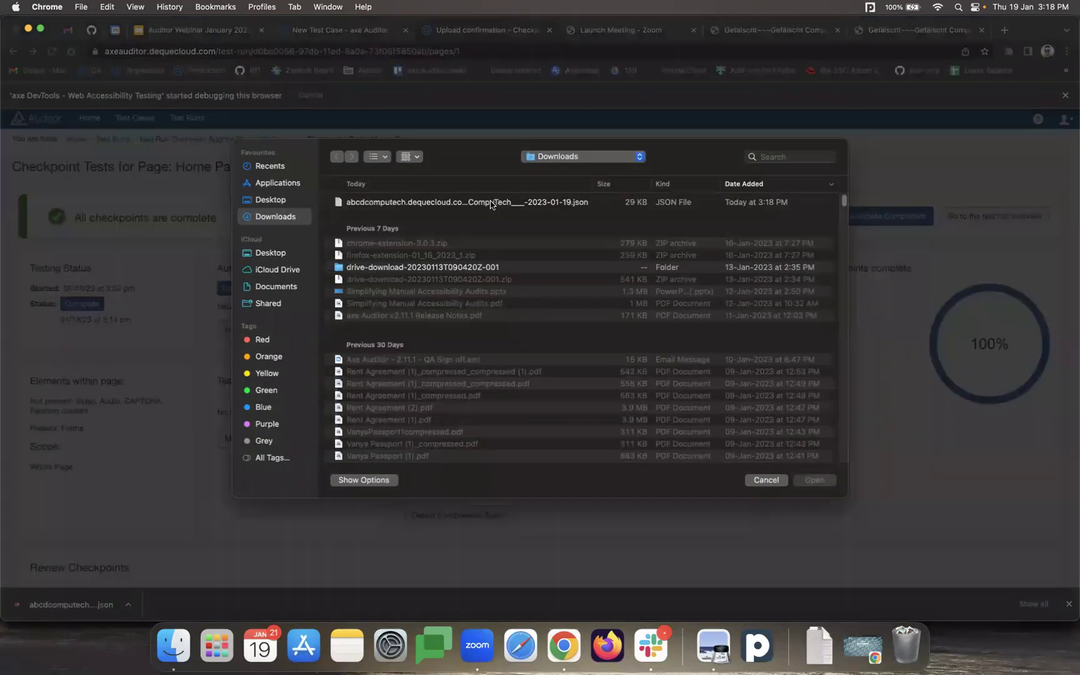
double_click(492, 203)
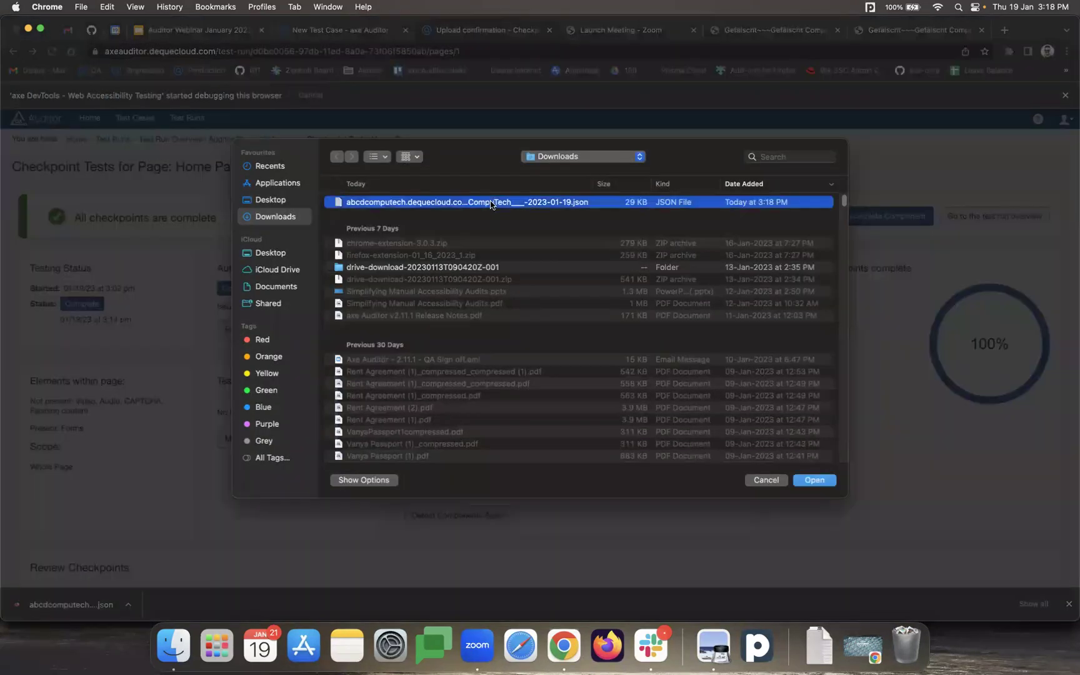
key("Return")
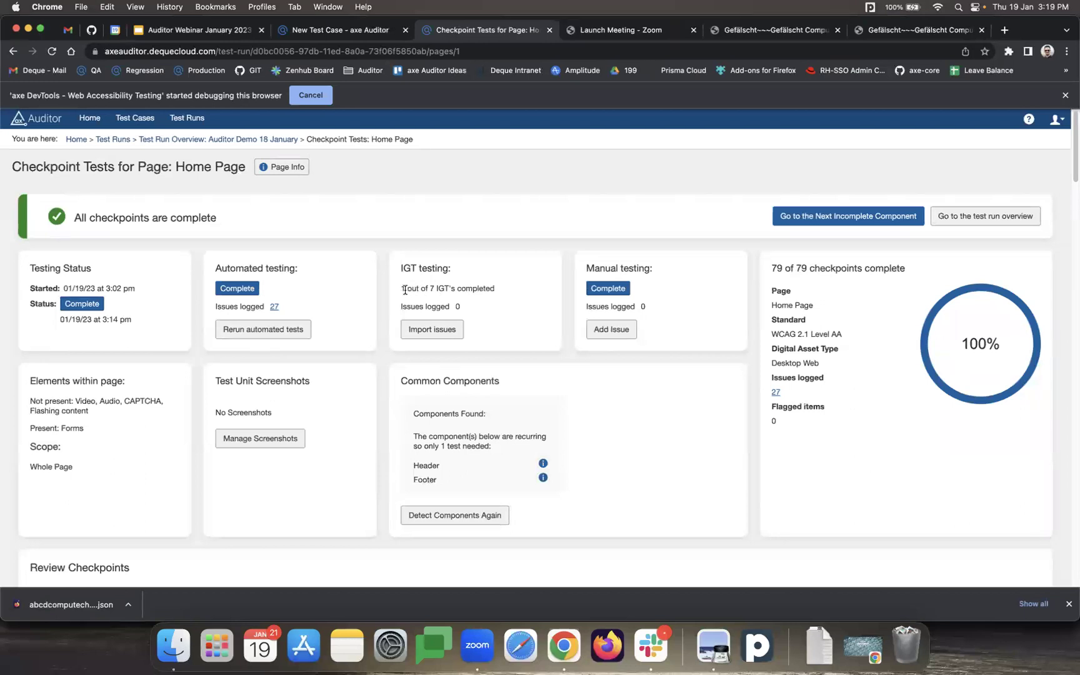
Step: Examine the Home Page's IGT testing status, logged issue counts and the results in the Review Checkpoints list
left_click_drag(401, 289, 478, 289)
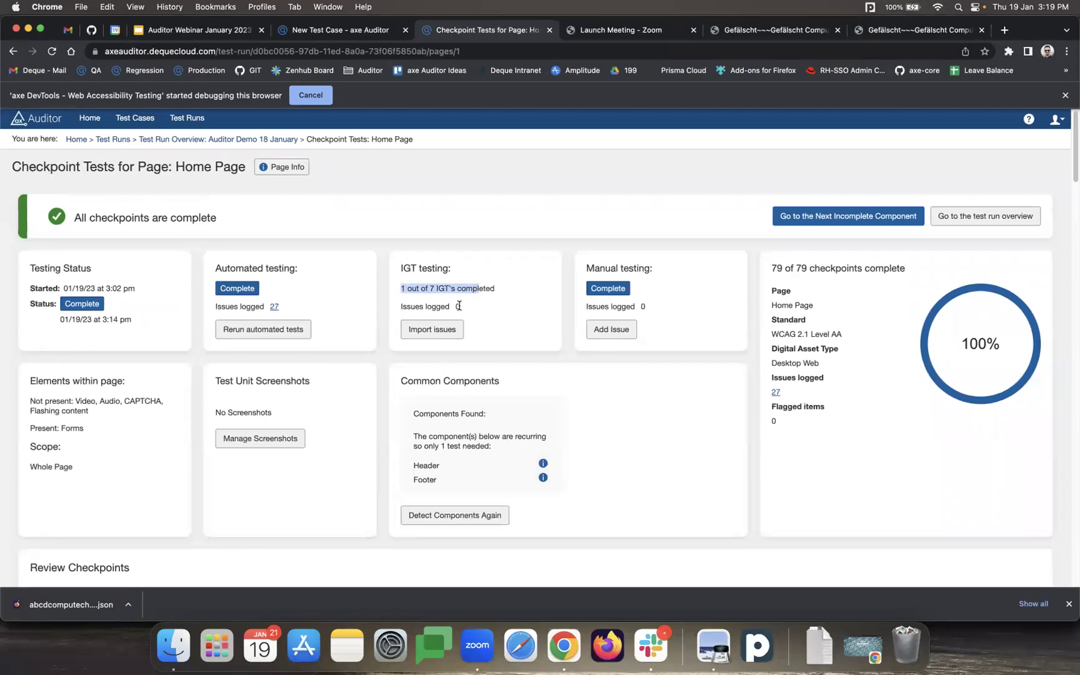
left_click(459, 306)
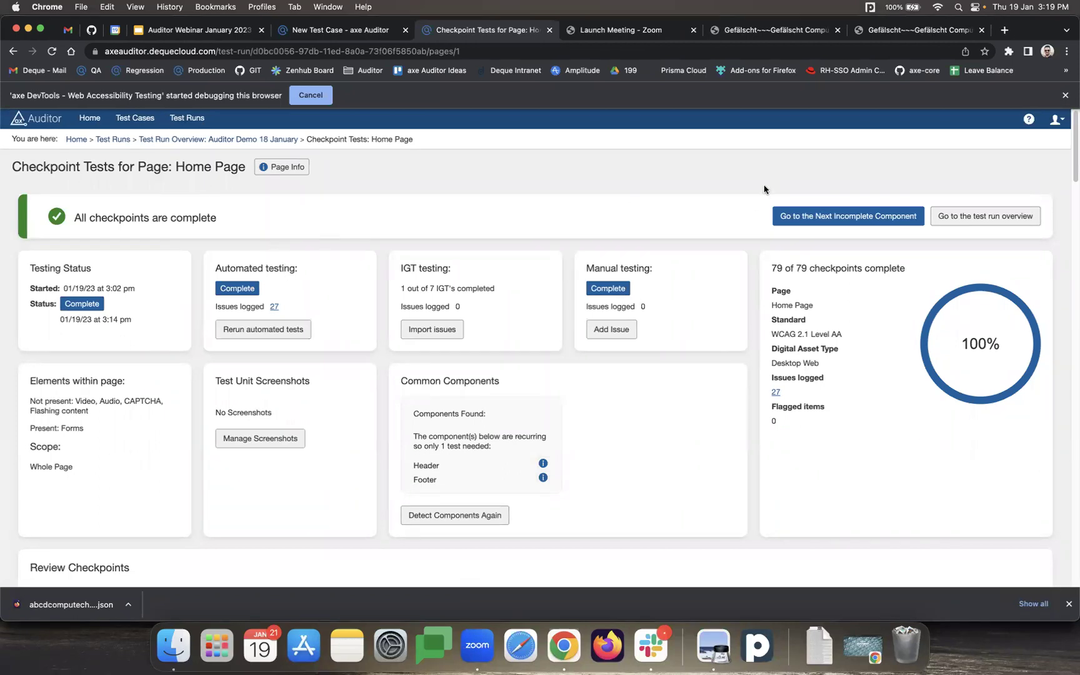
scroll(430, 318, "down", 15)
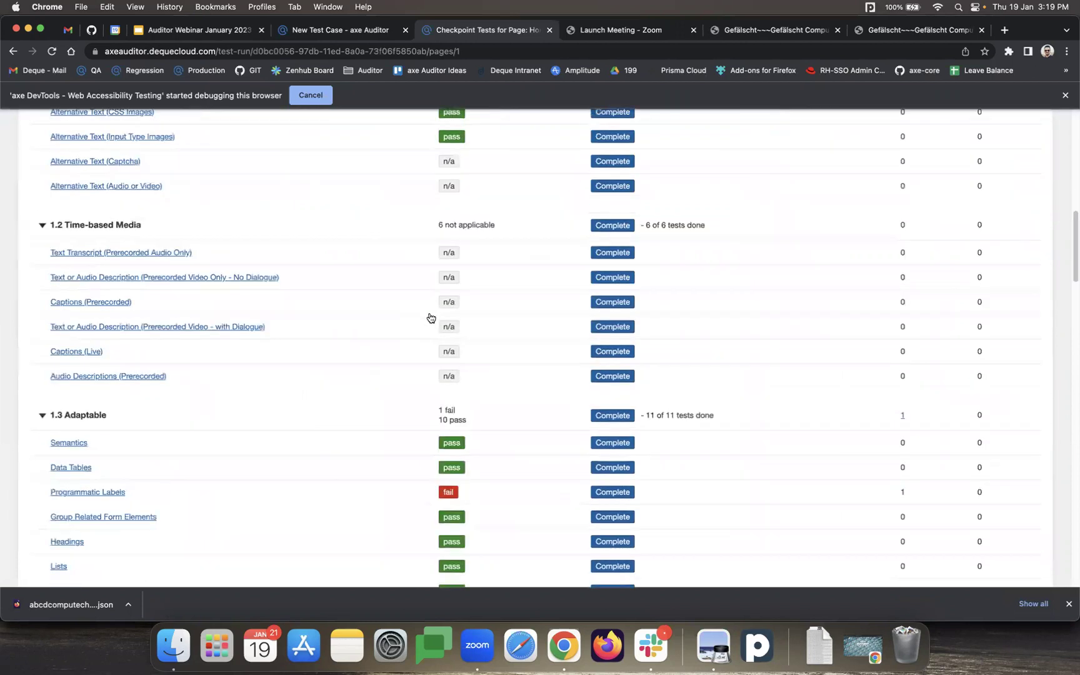
scroll(348, 380, "up", 15)
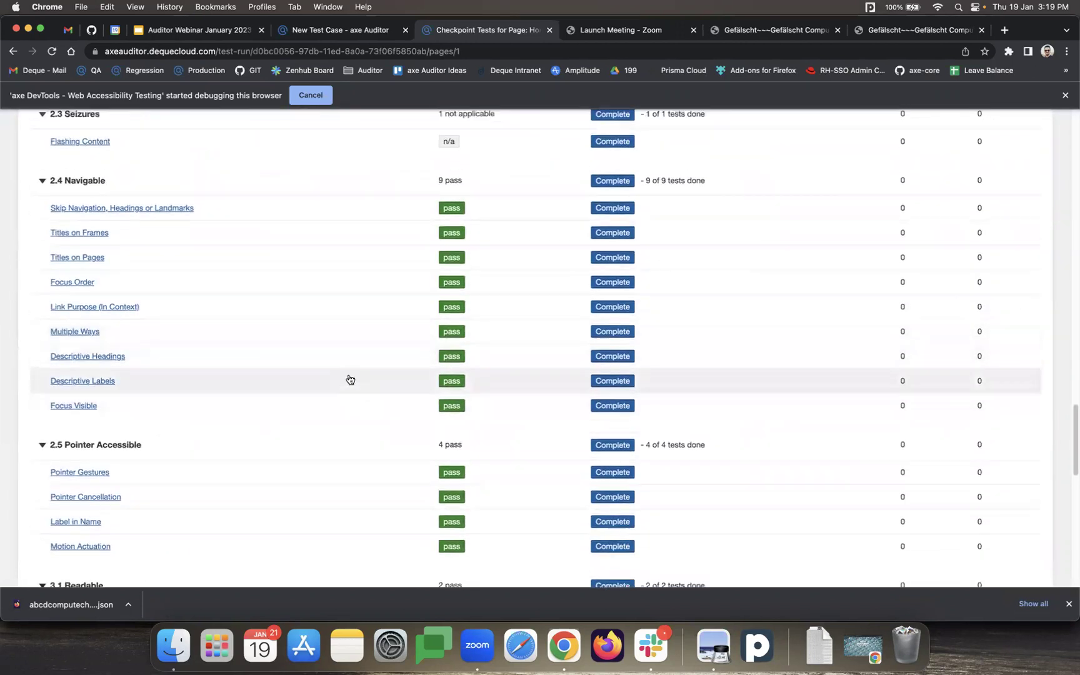
scroll(350, 379, "up", 3)
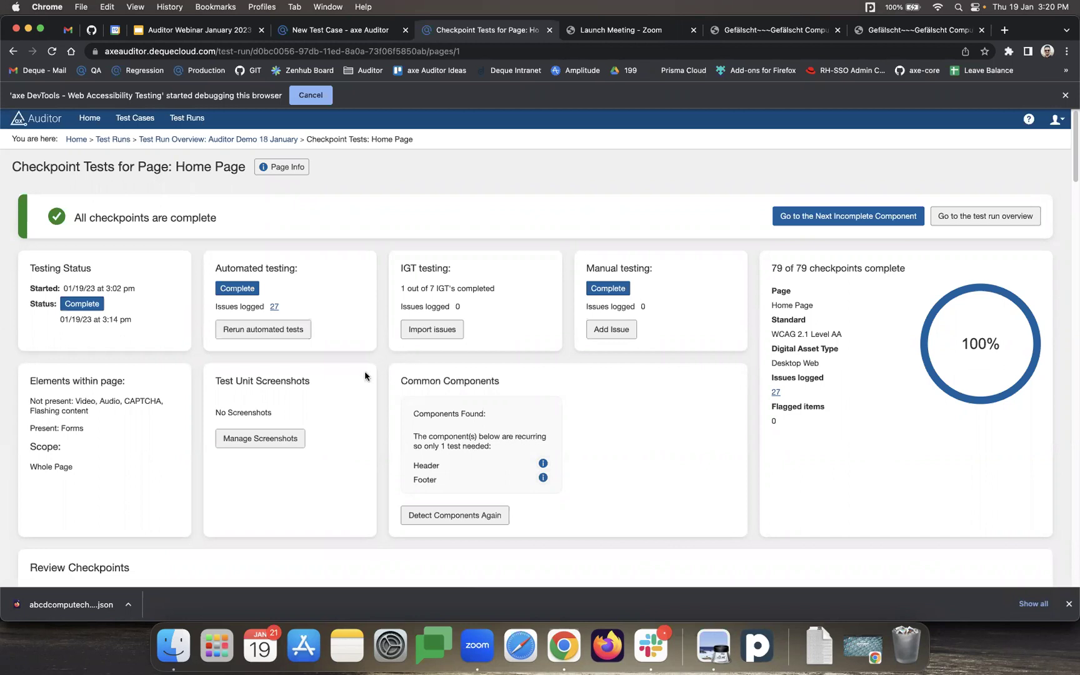
scroll(250, 381, "down", 7)
scroll(162, 370, "up", 4)
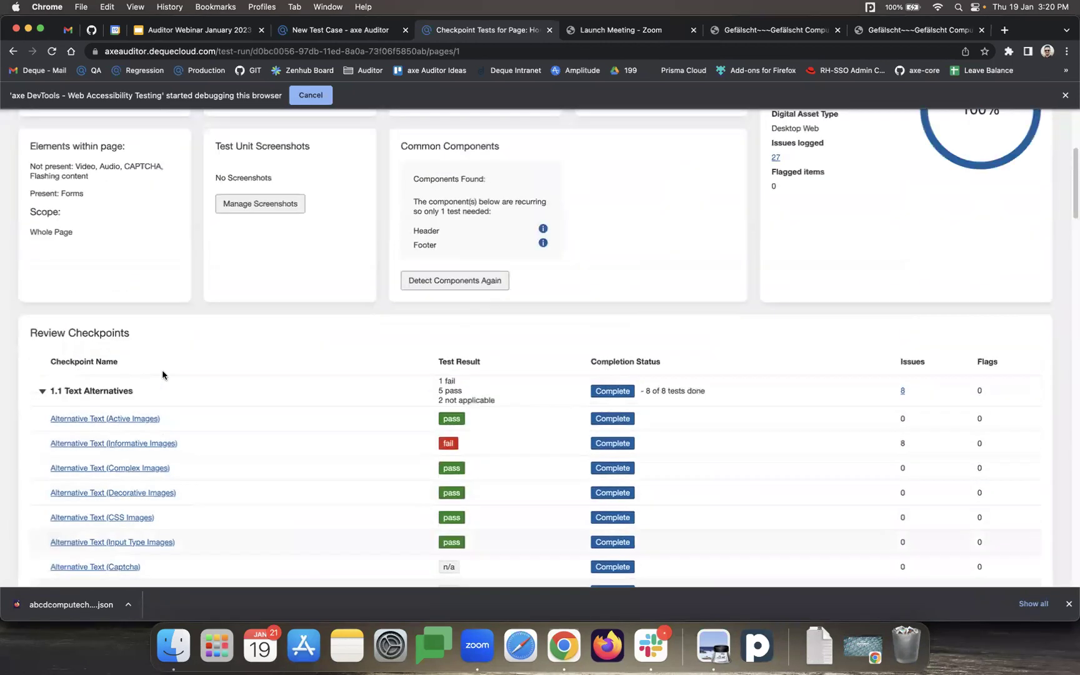
scroll(162, 372, "up", 4)
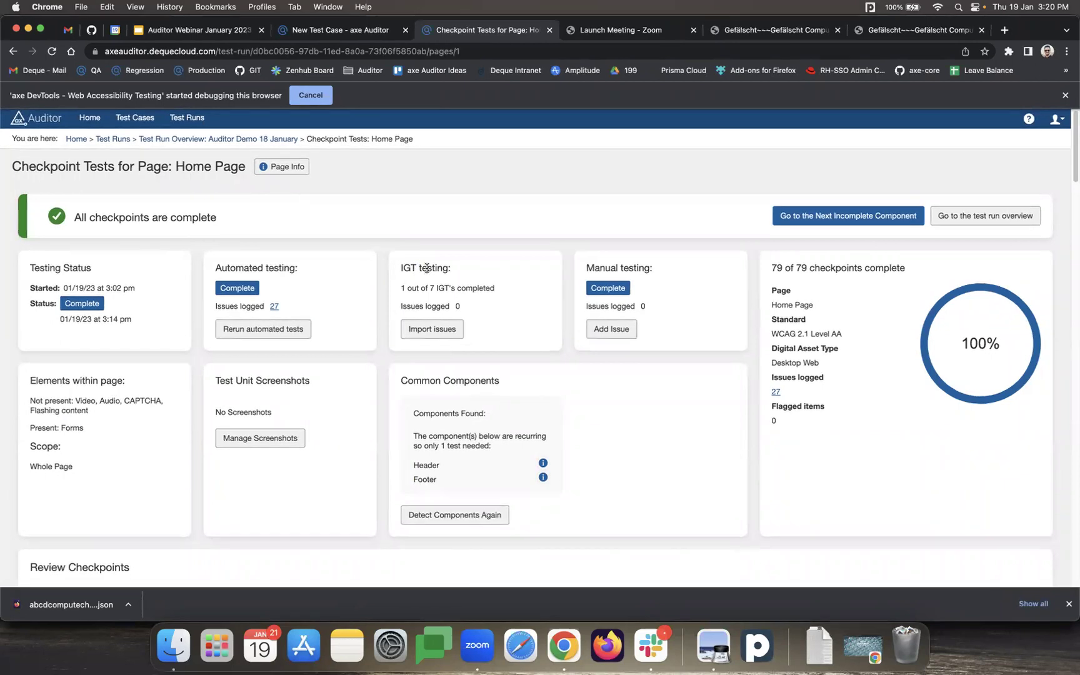
scroll(496, 342, "down", 20)
scroll(500, 362, "up", 20)
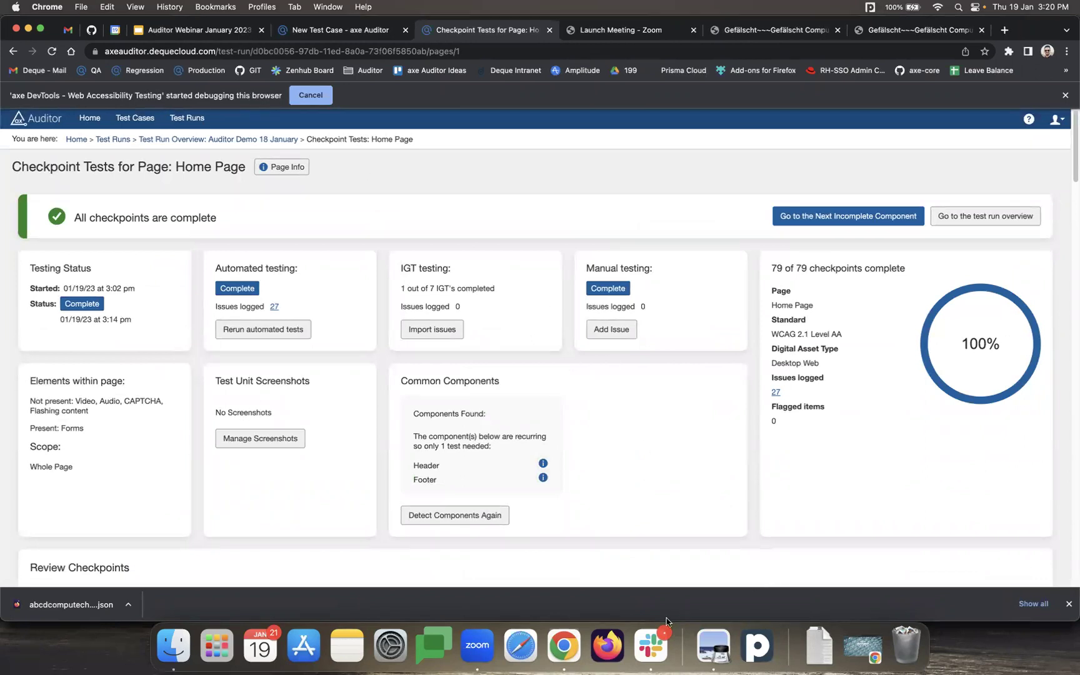
Step: Switch to the Auditor Webinar January 2023 presentation, start the slideshow and advance to the "Any Questions?" slide
left_click(217, 33)
left_click(931, 129)
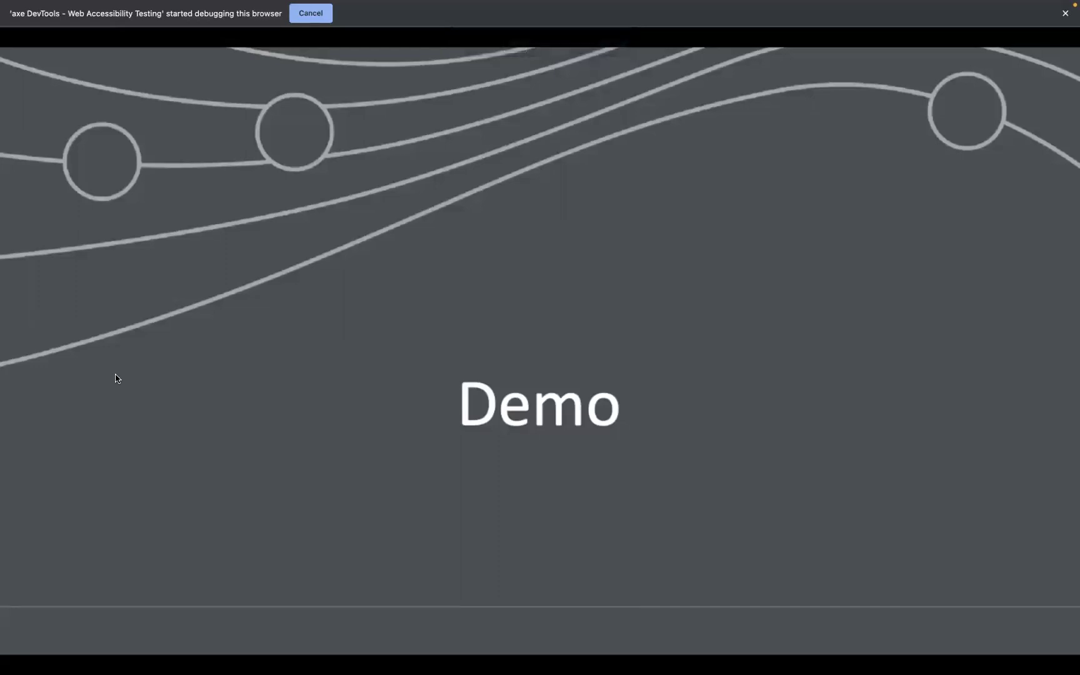
left_click(116, 378)
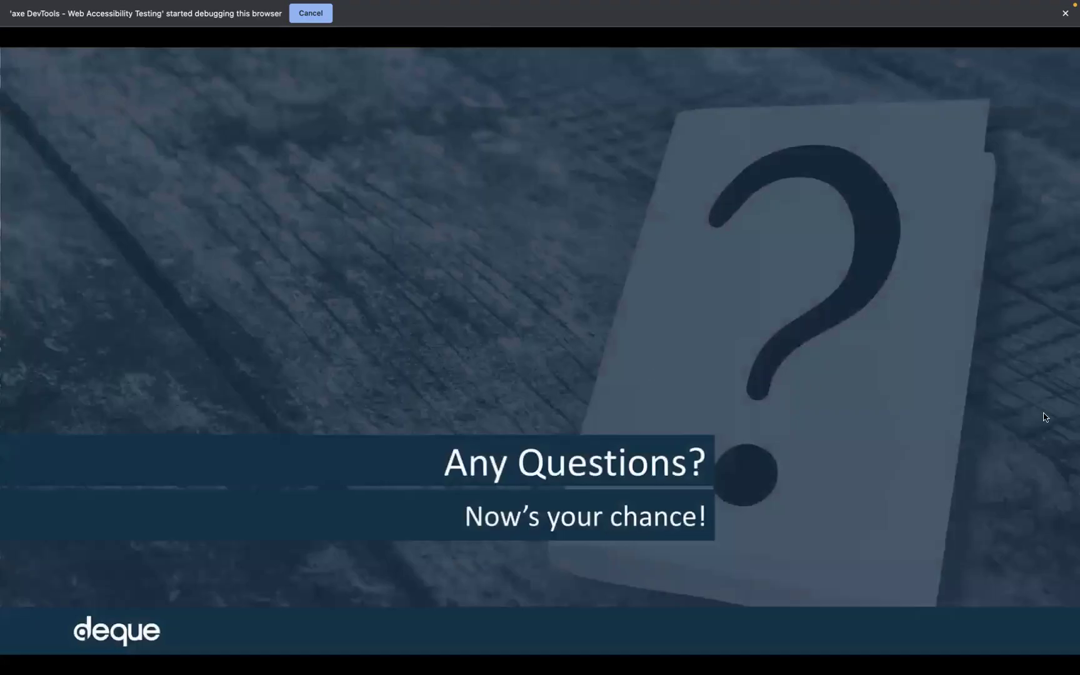